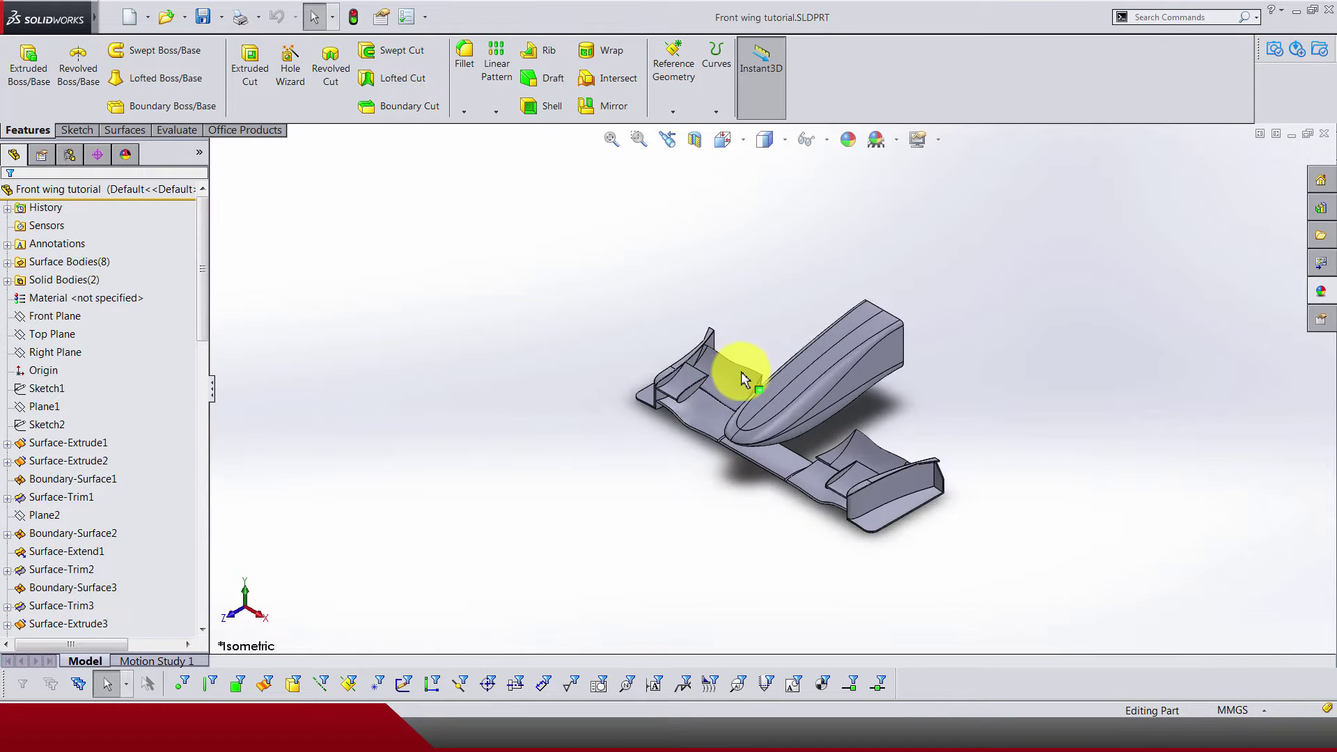
- Create a reference plane offset 123.5 mm above the Top Plane
left_click(723, 140)
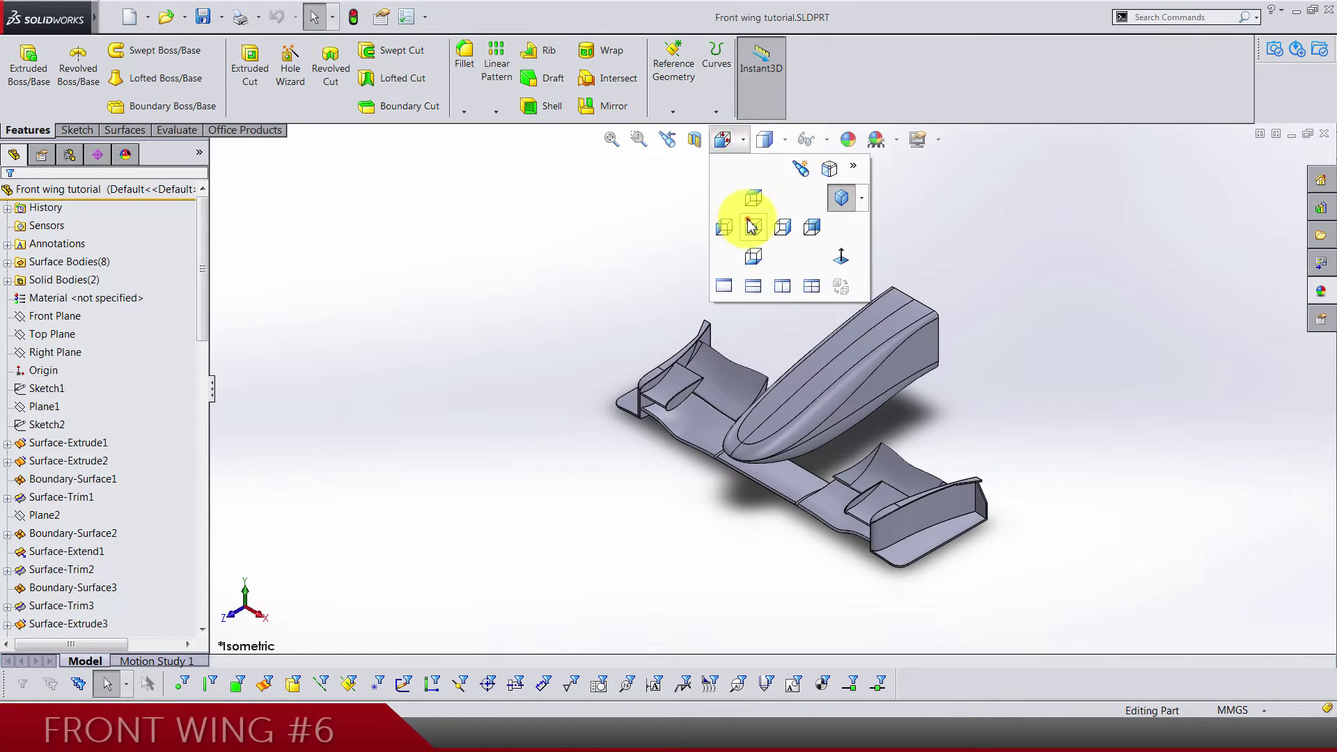
left_click(749, 223)
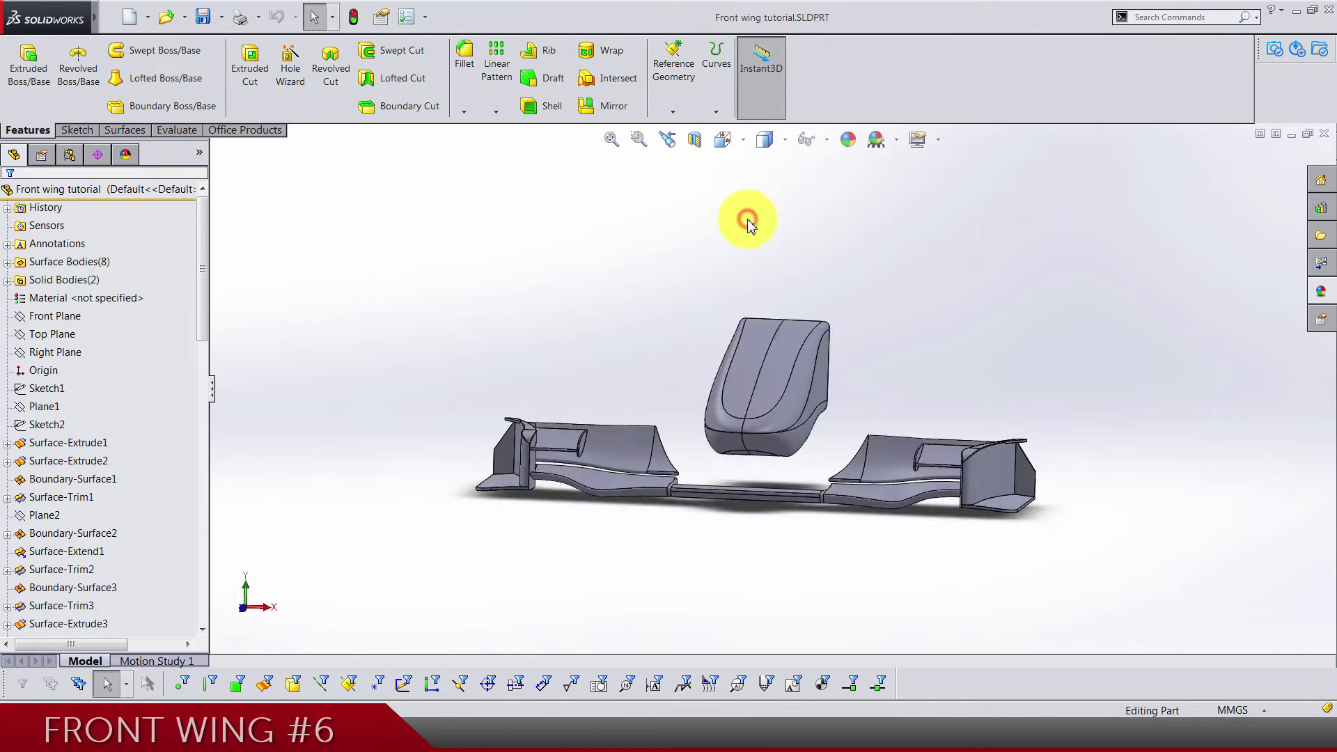
left_click(26, 335)
left_click(675, 74)
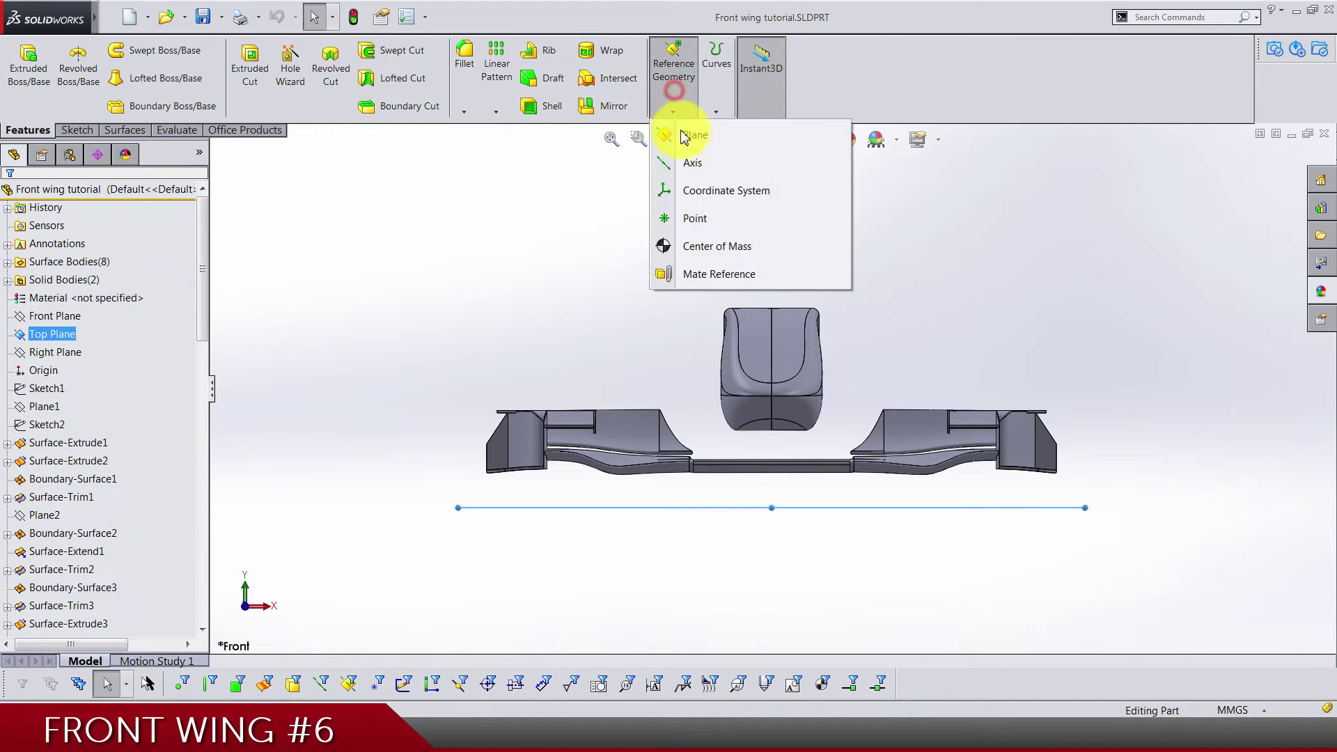
left_click(681, 134)
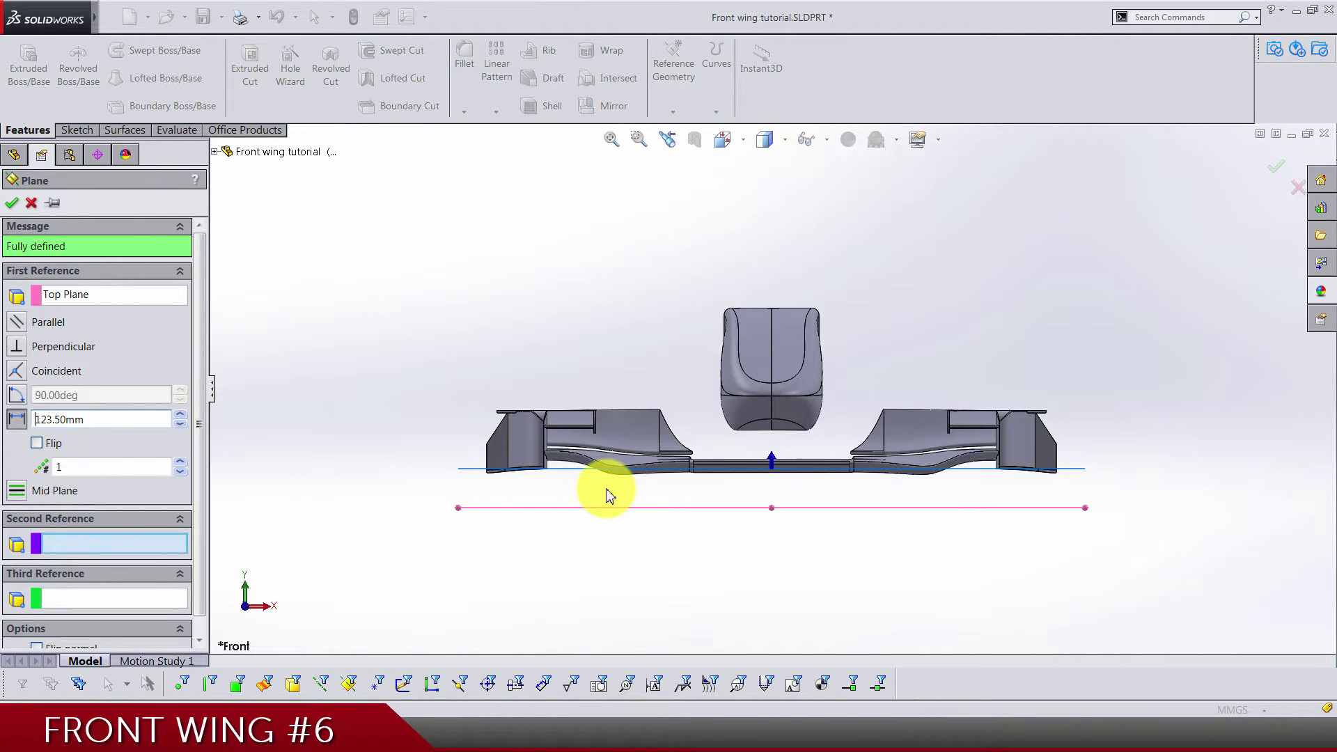
key("Return")
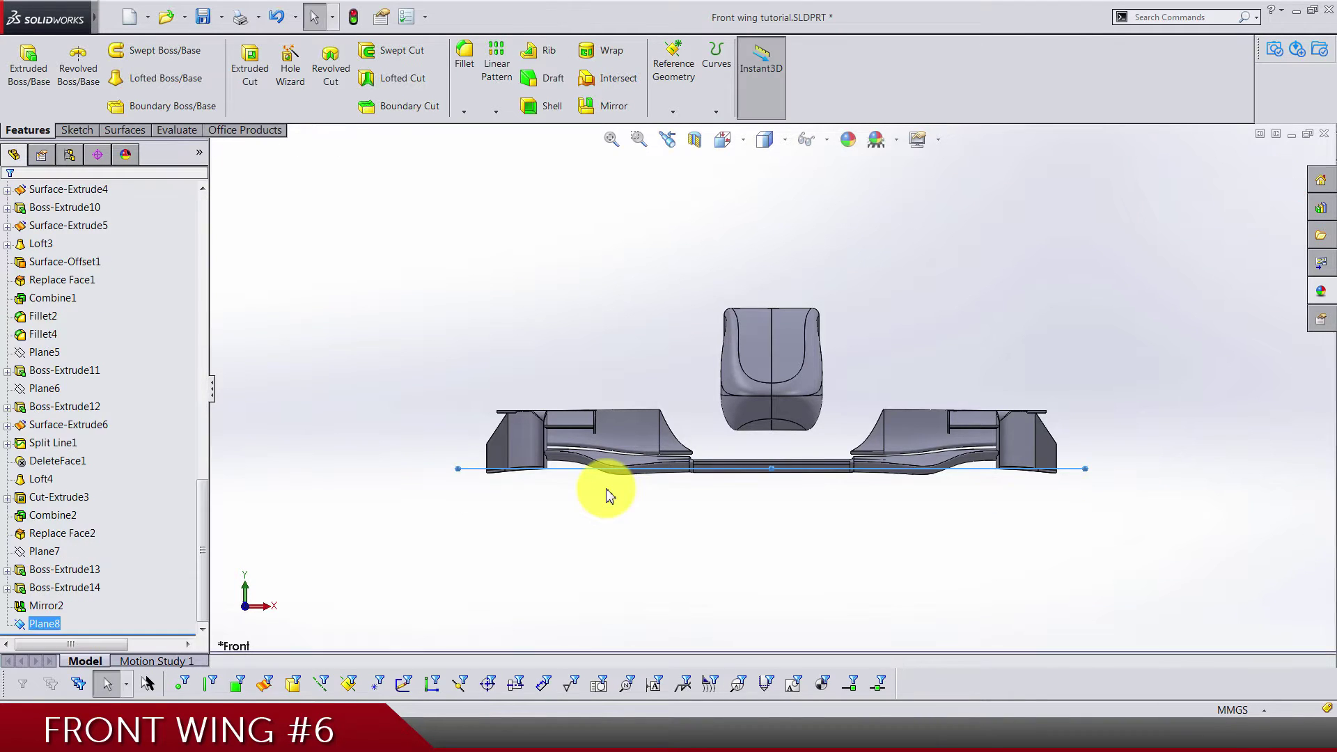
- Hide the new offset plane and open a sketch on it
scroll(24, 588, "down", 5)
scroll(24, 589, "down", 3)
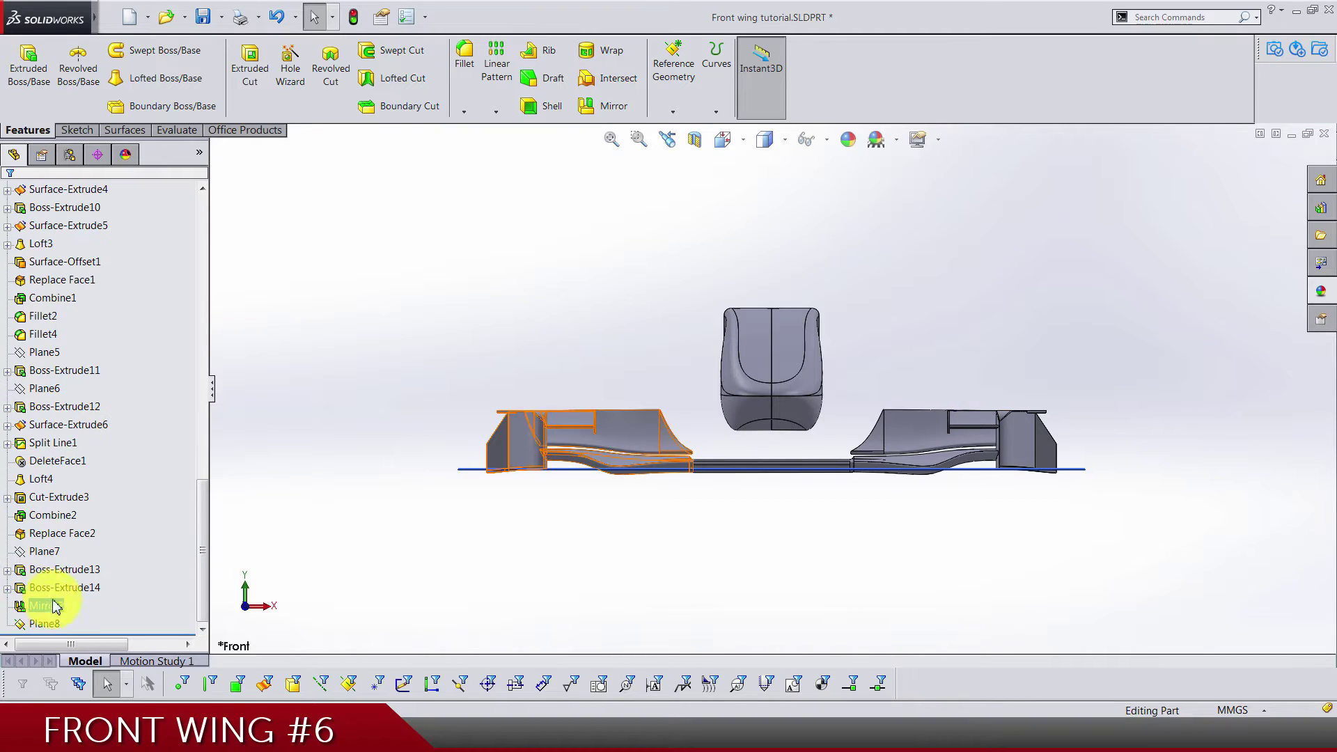
left_click(52, 624)
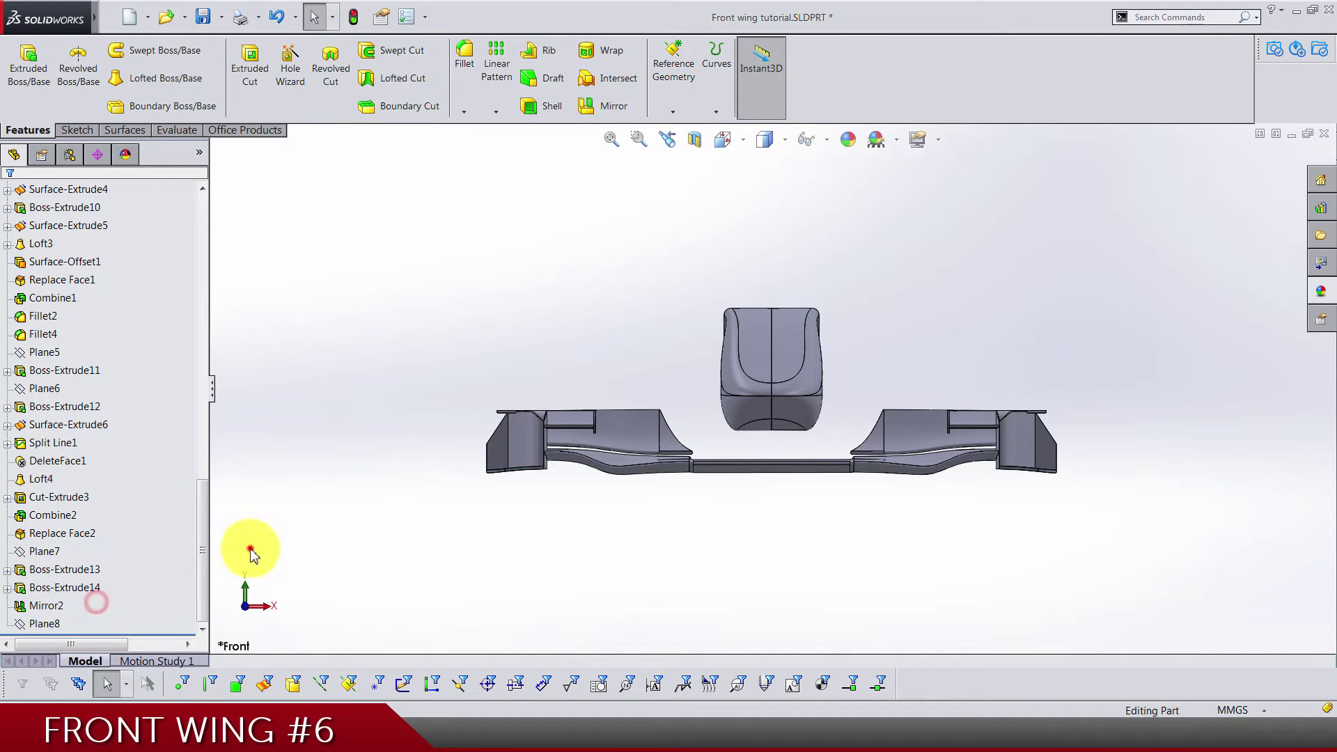
left_click(250, 630)
left_click(40, 627)
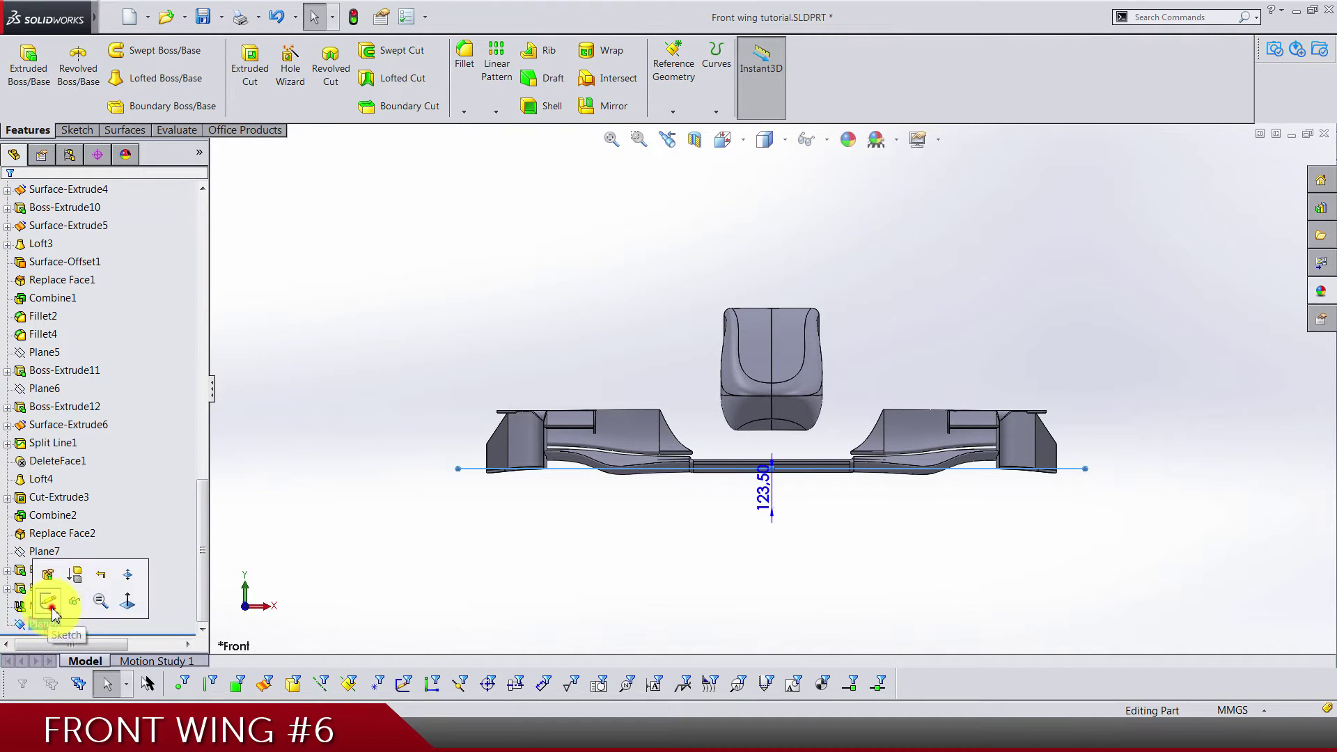
left_click(50, 604)
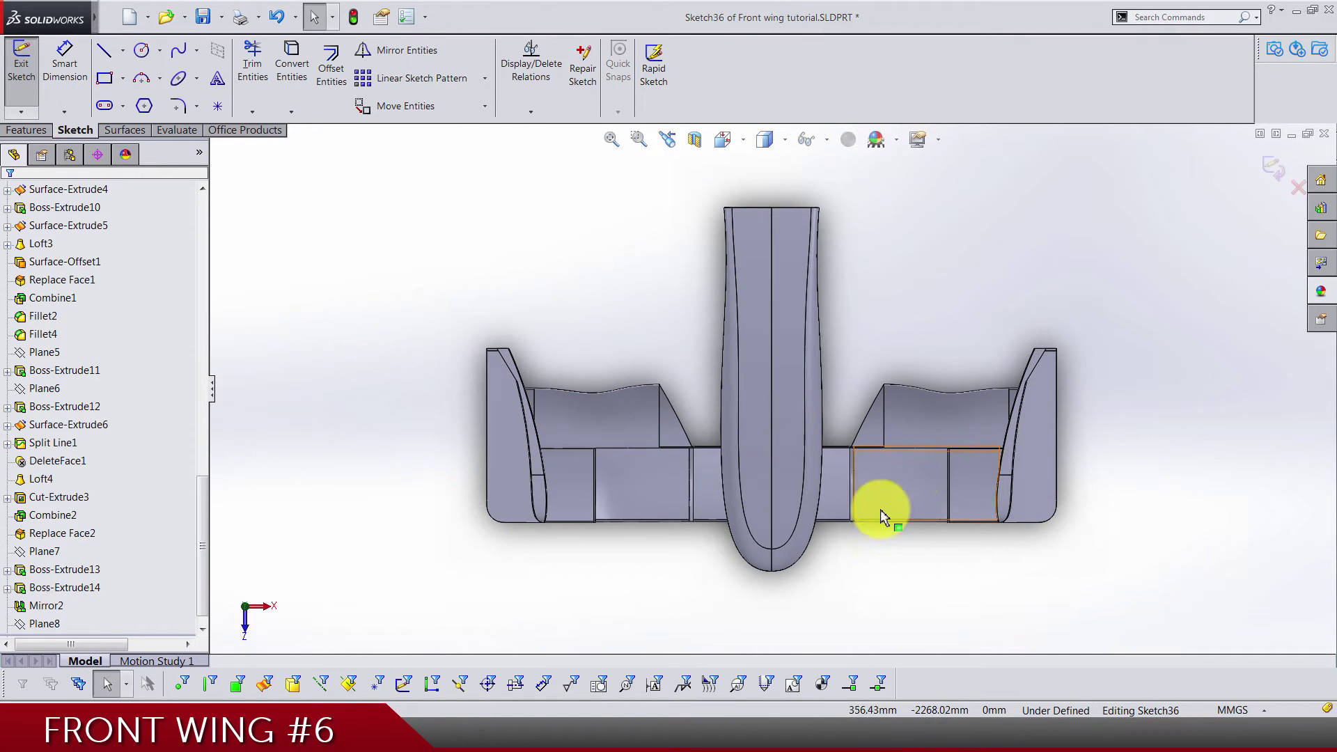
- Sketch two small circles on the +X side of the nose, the front one about 8.6 mm in radius and the rear one about 6.4 mm
scroll(723, 462, "down", 5)
scroll(791, 462, "up", 3)
scroll(809, 442, "down", 3)
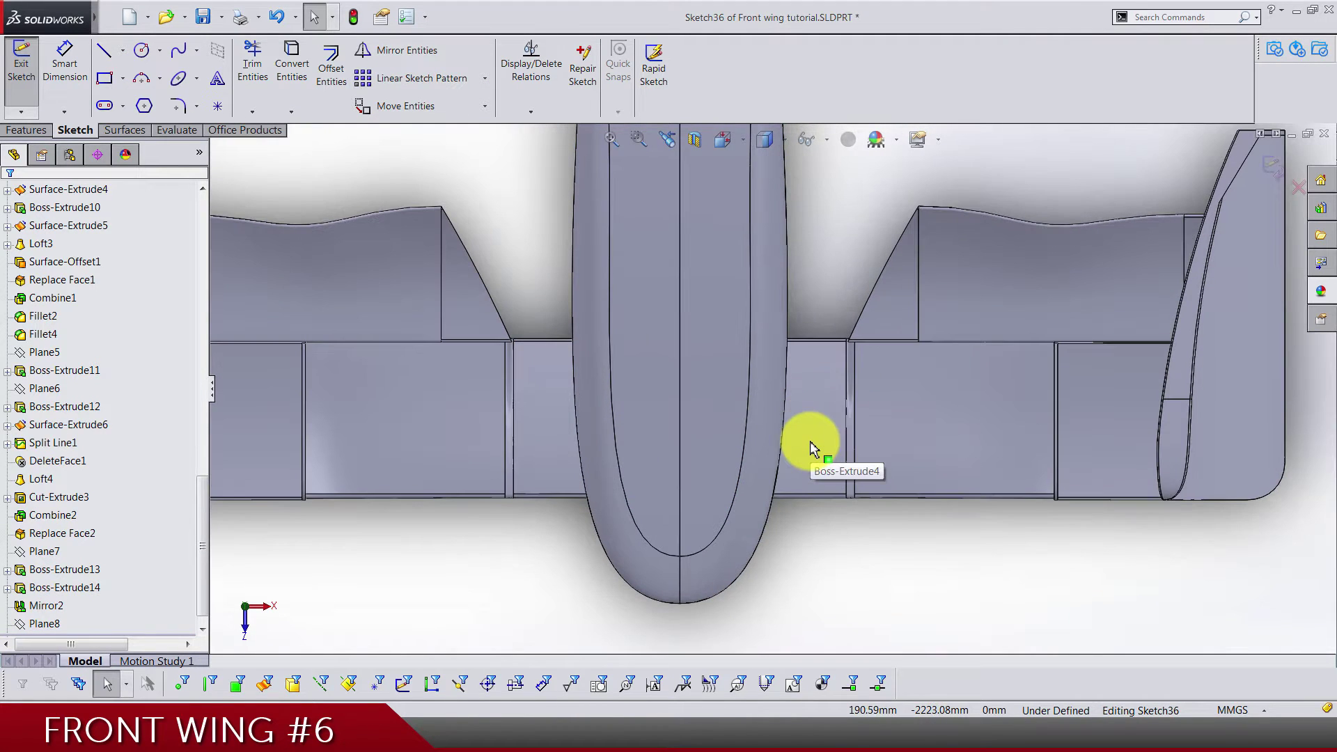
scroll(809, 441, "down", 3)
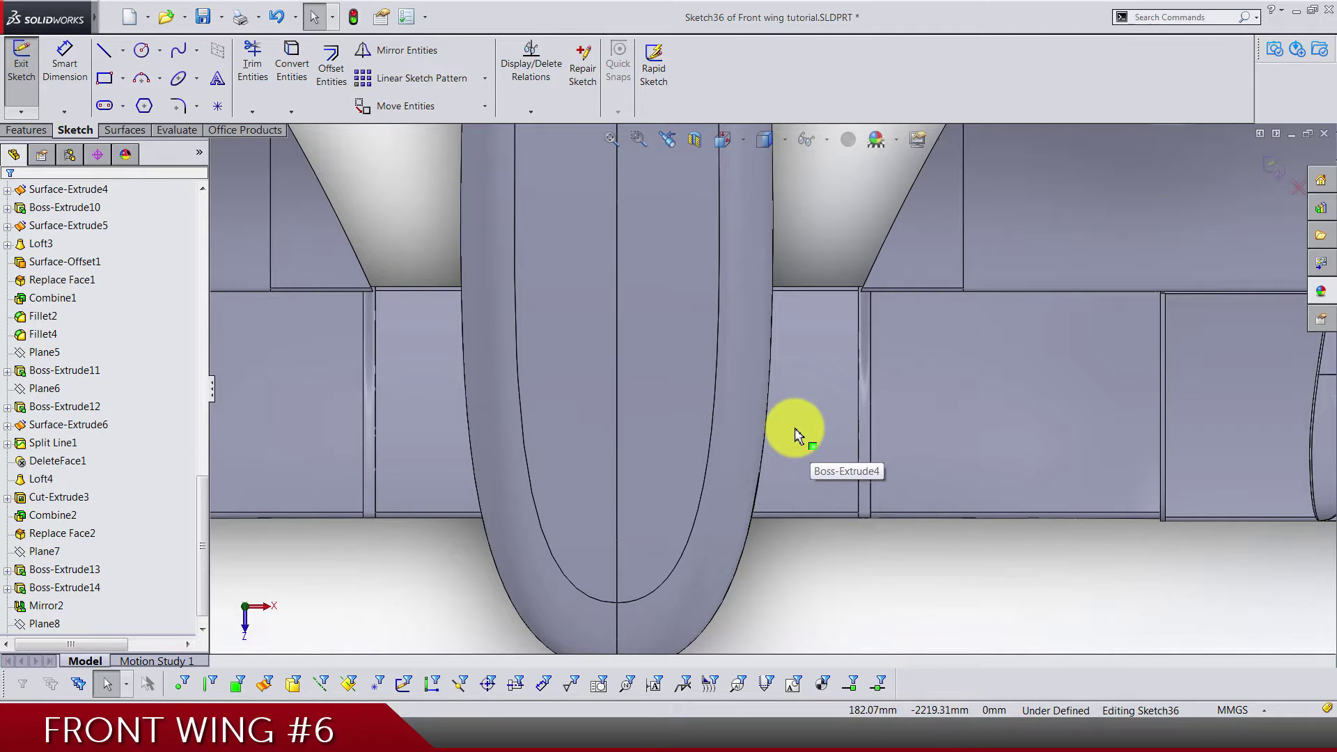
left_click(143, 51)
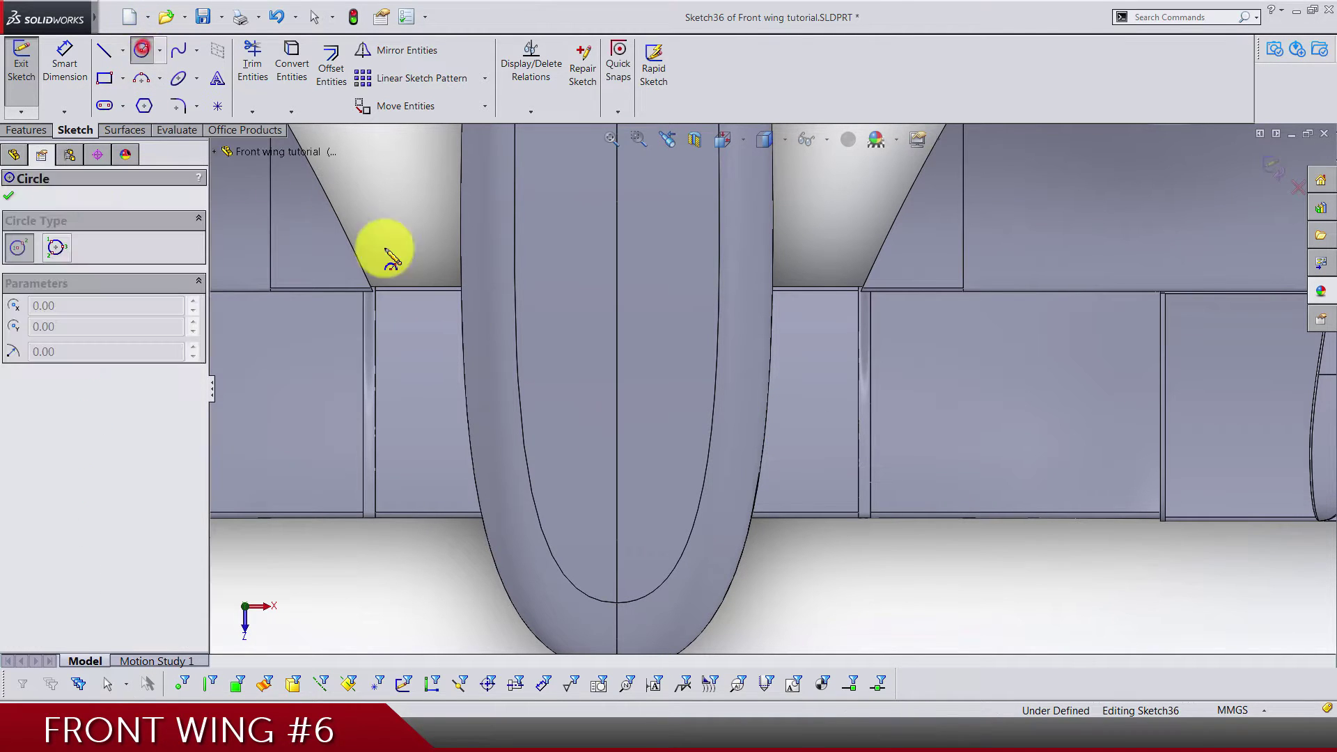
scroll(731, 448, "down", 1)
scroll(742, 463, "up", 1)
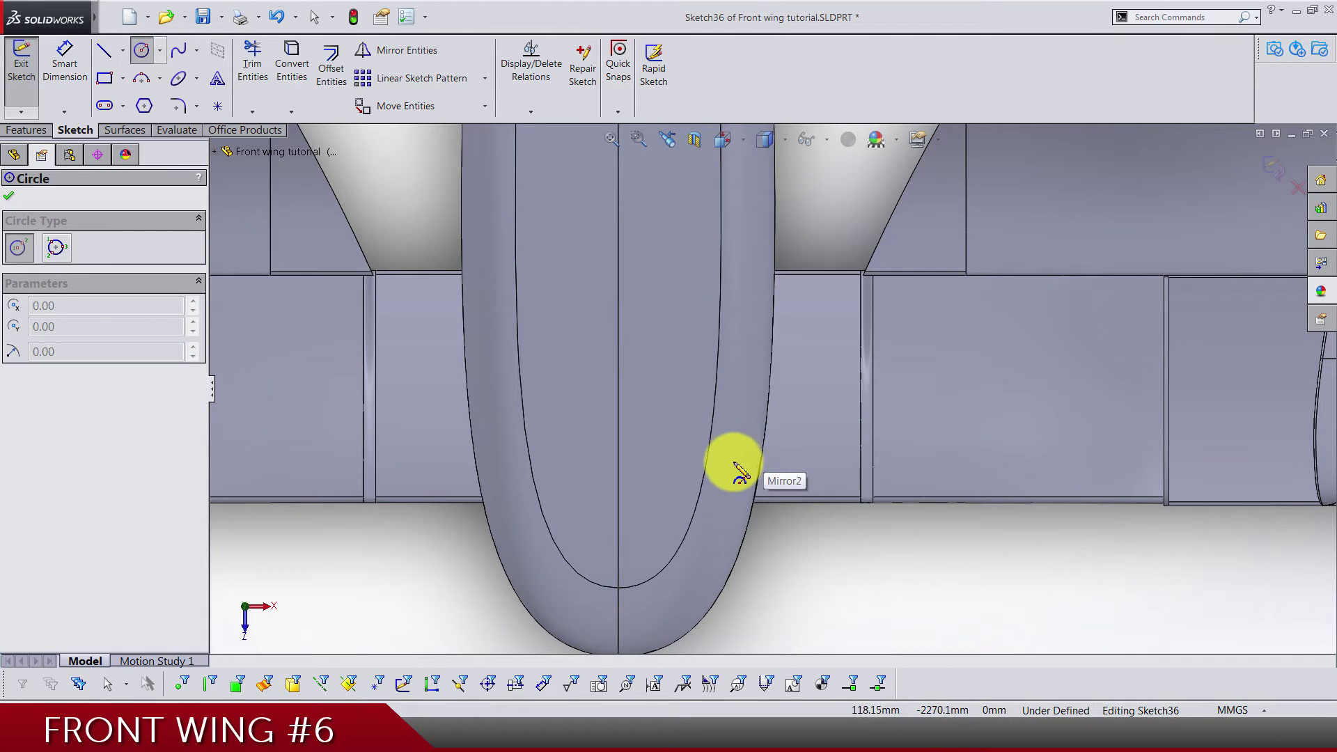
left_click(734, 462)
left_click(728, 464)
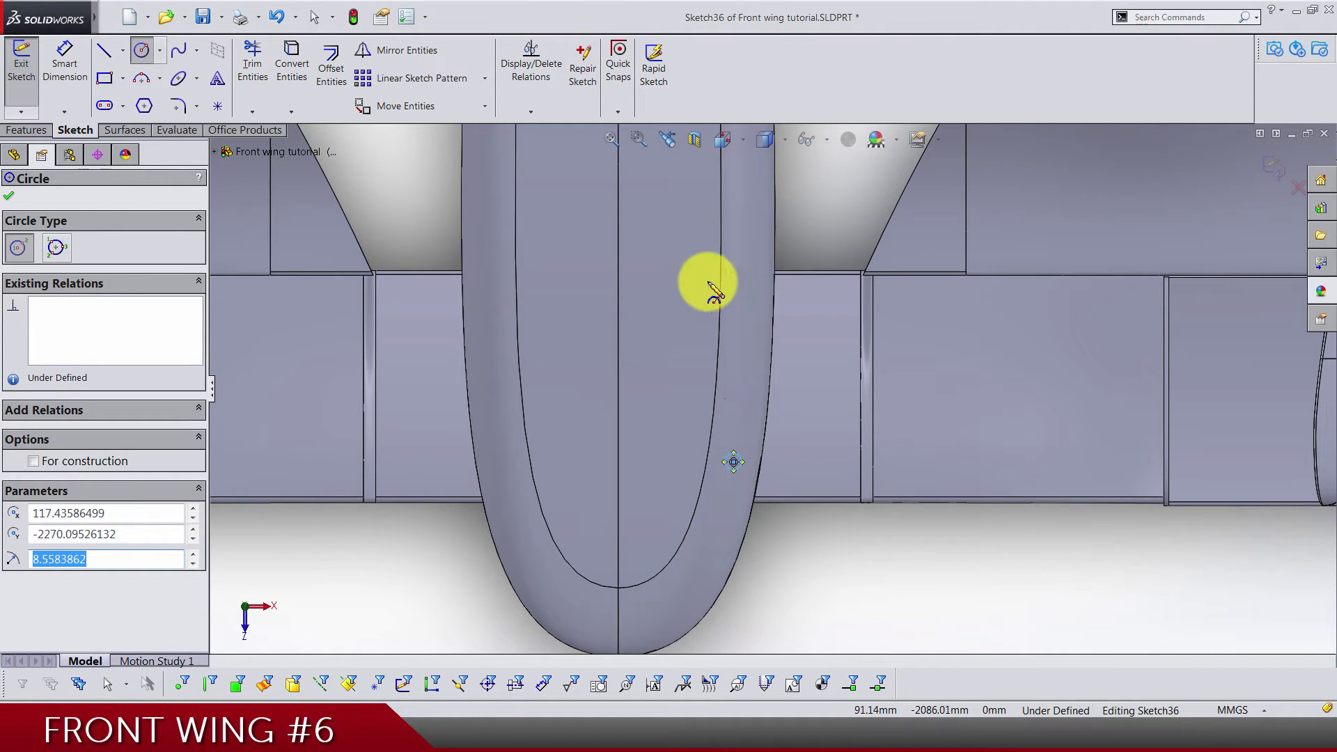
left_click(702, 303)
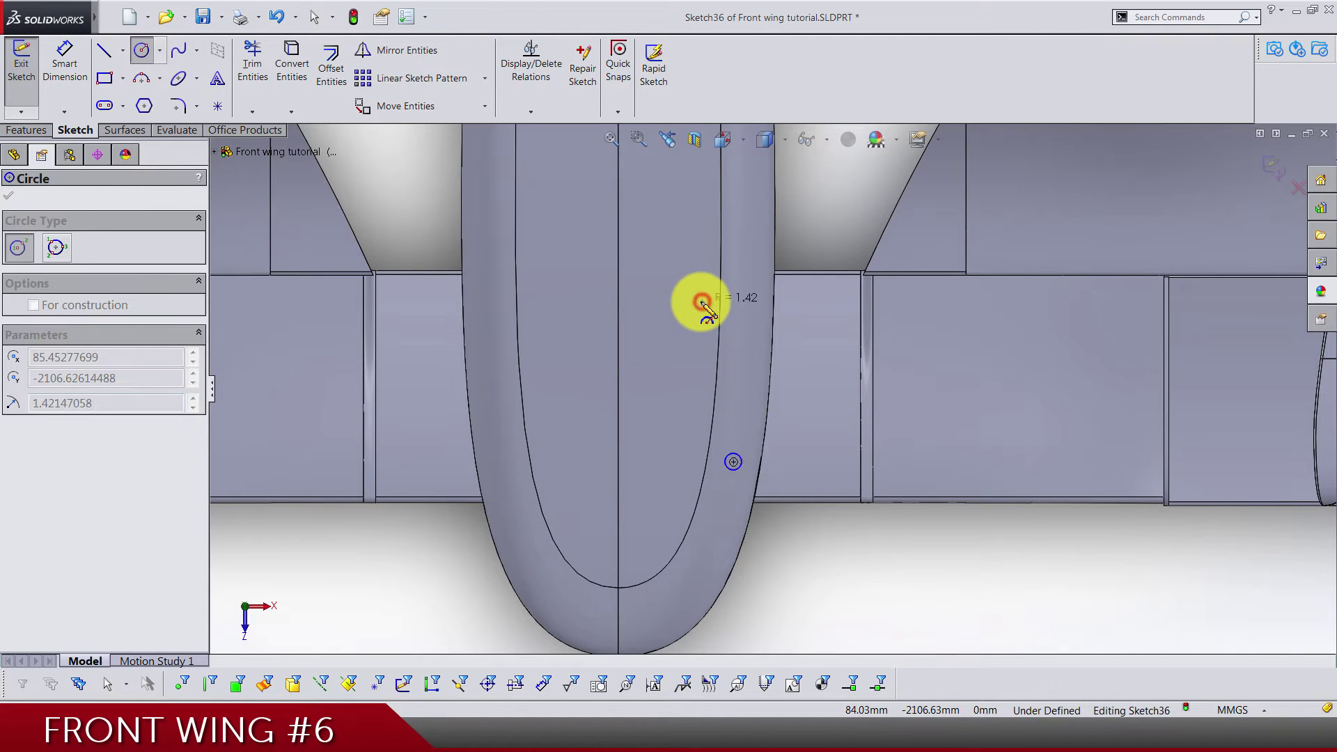
left_click(697, 303)
key("Escape")
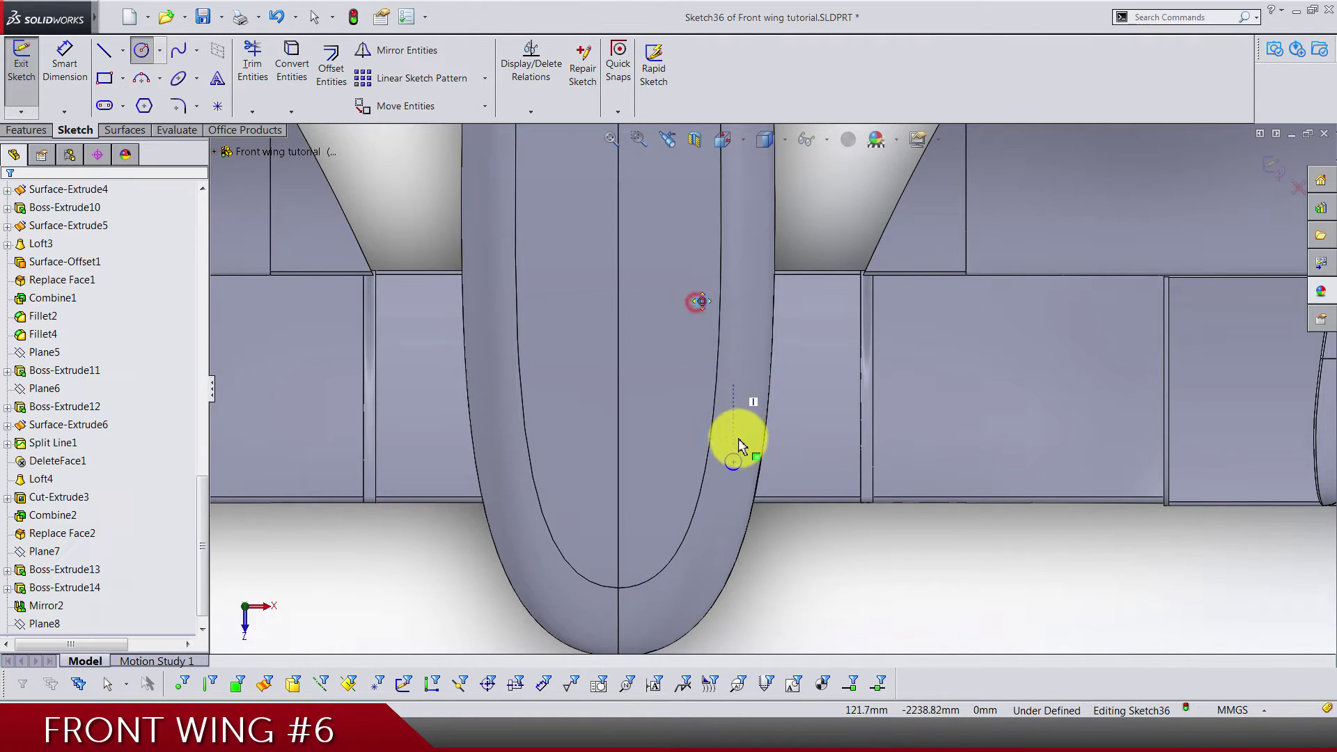
- Dimension the rear circle's centre 113 mm sideways from the origin
key("z")
key("z")
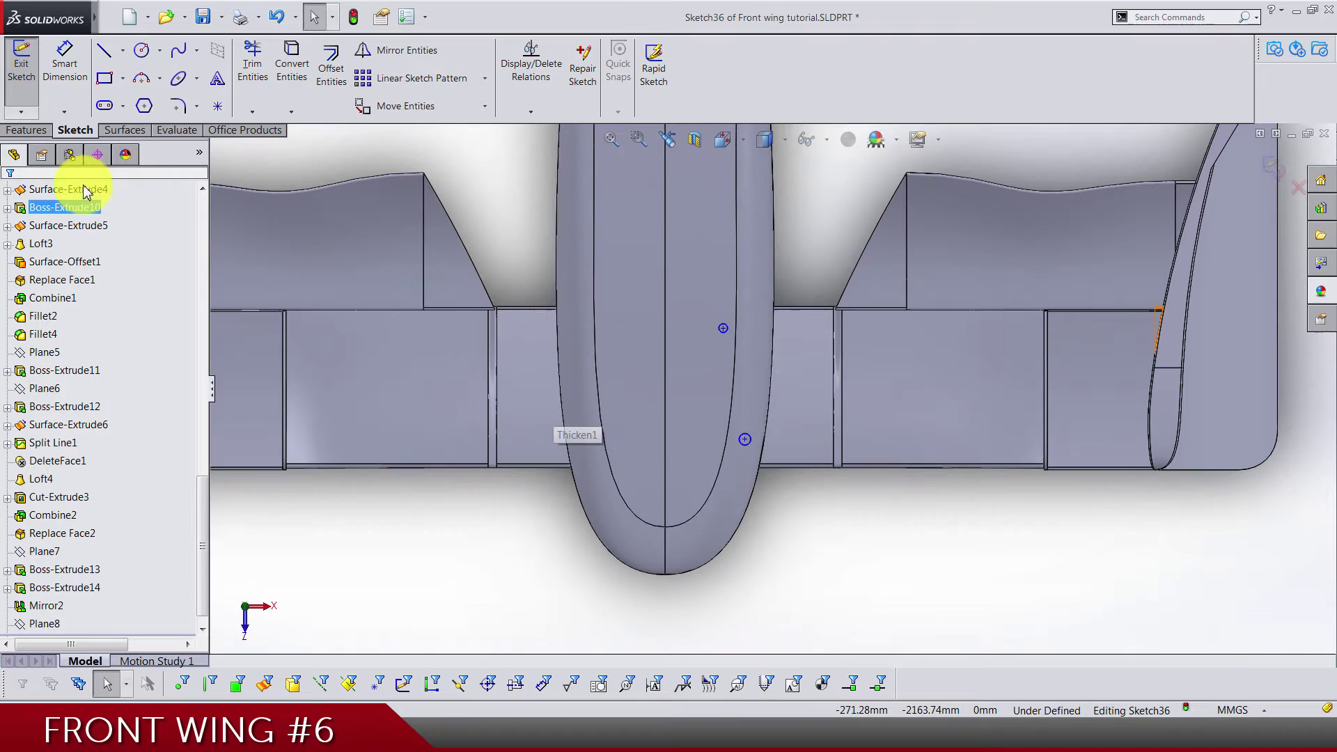
left_click(65, 59)
scroll(732, 348, "up", 5)
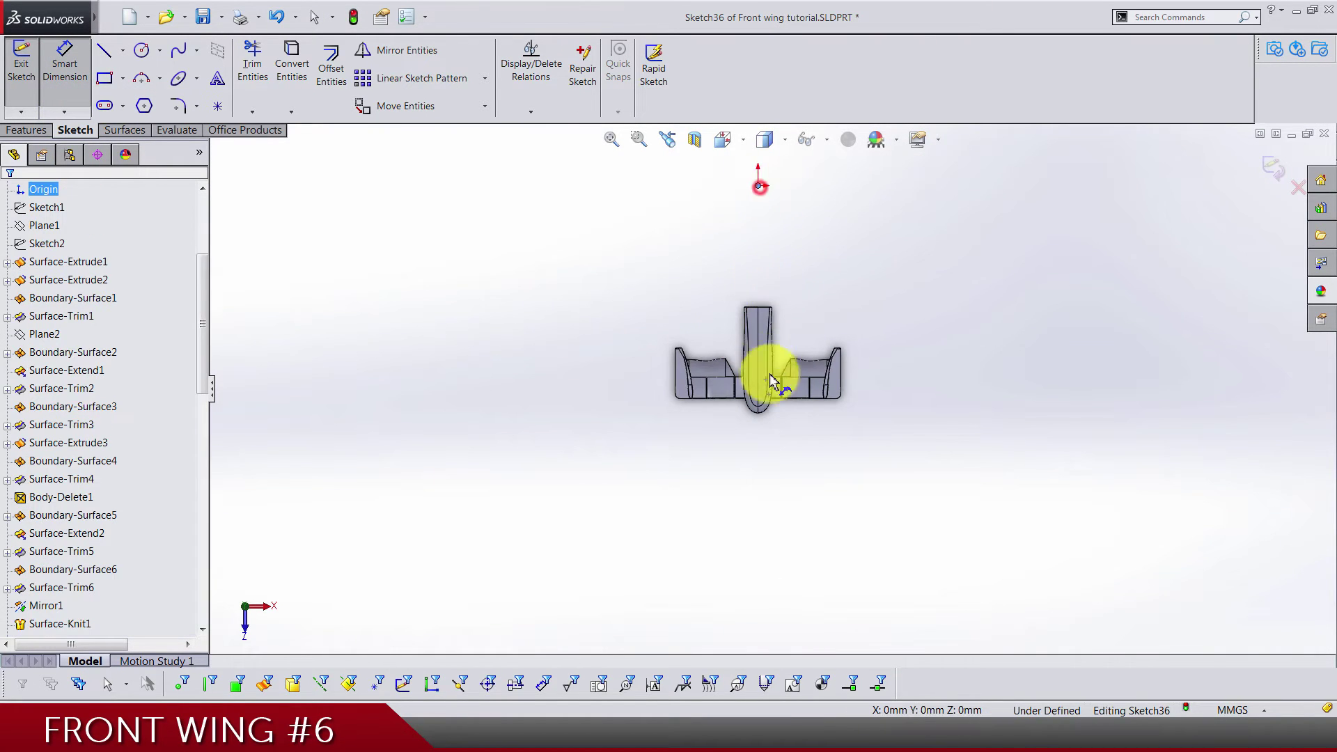
scroll(770, 376, "down", 6)
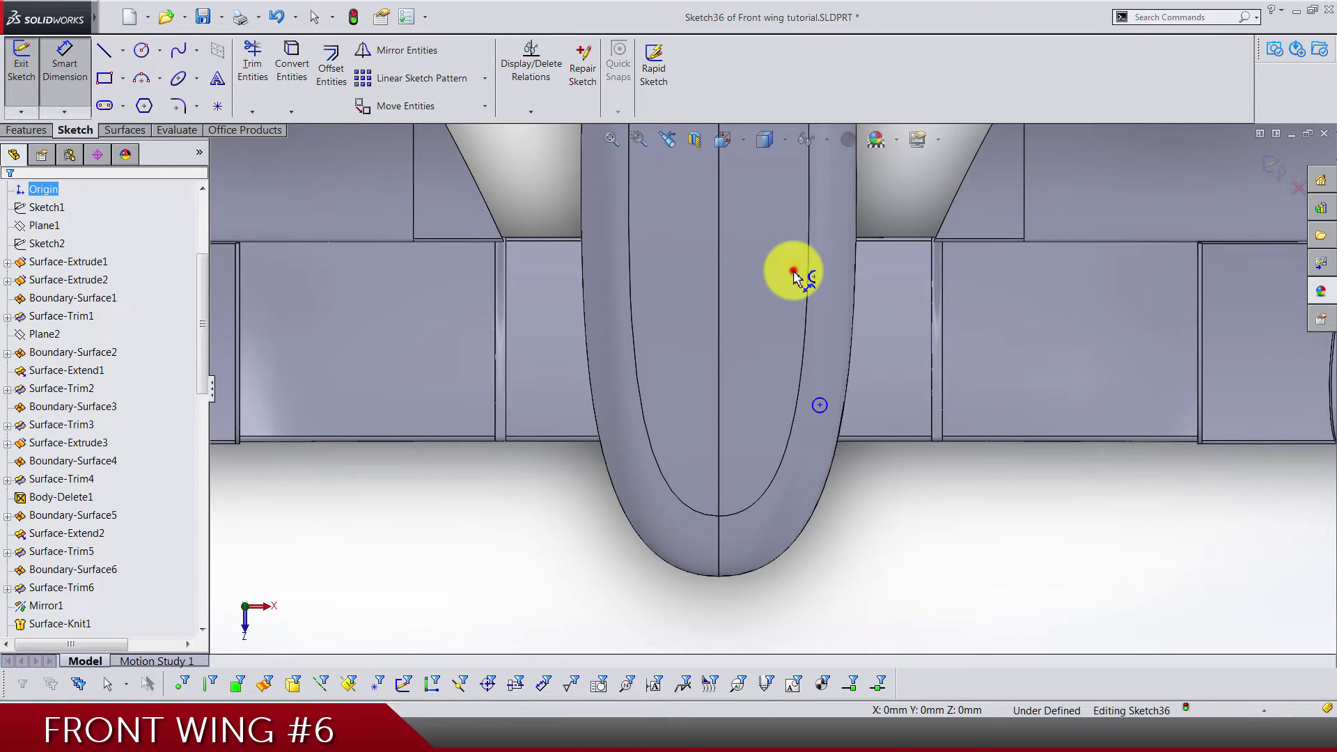
left_click(794, 276)
scroll(782, 543, "up", 1)
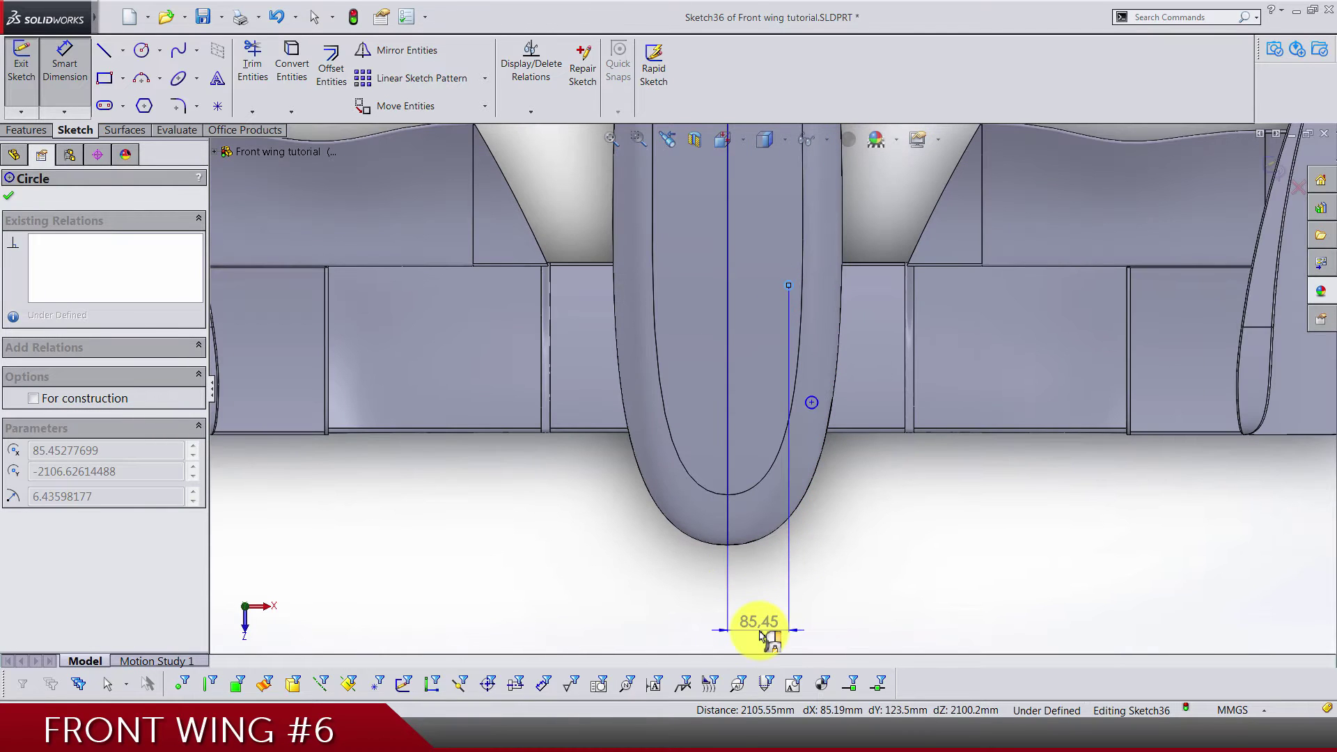
left_click(761, 633)
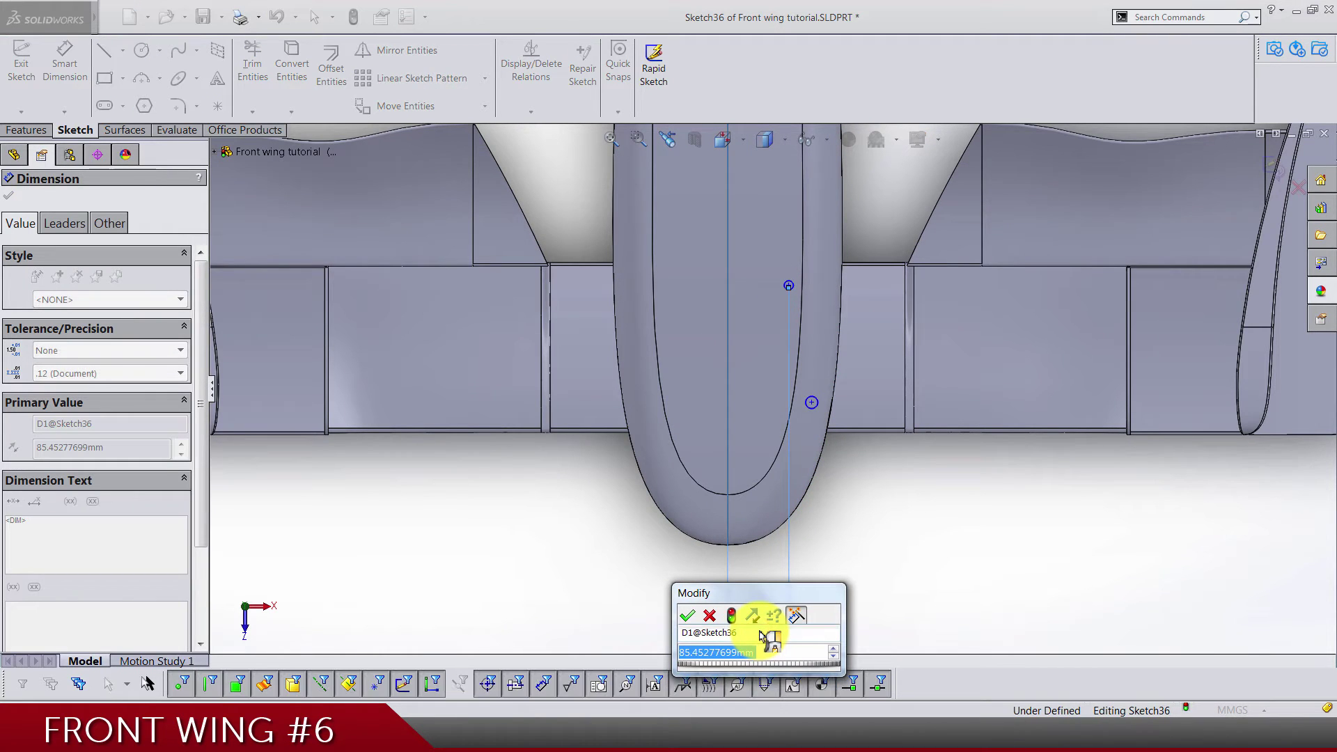
type("11")
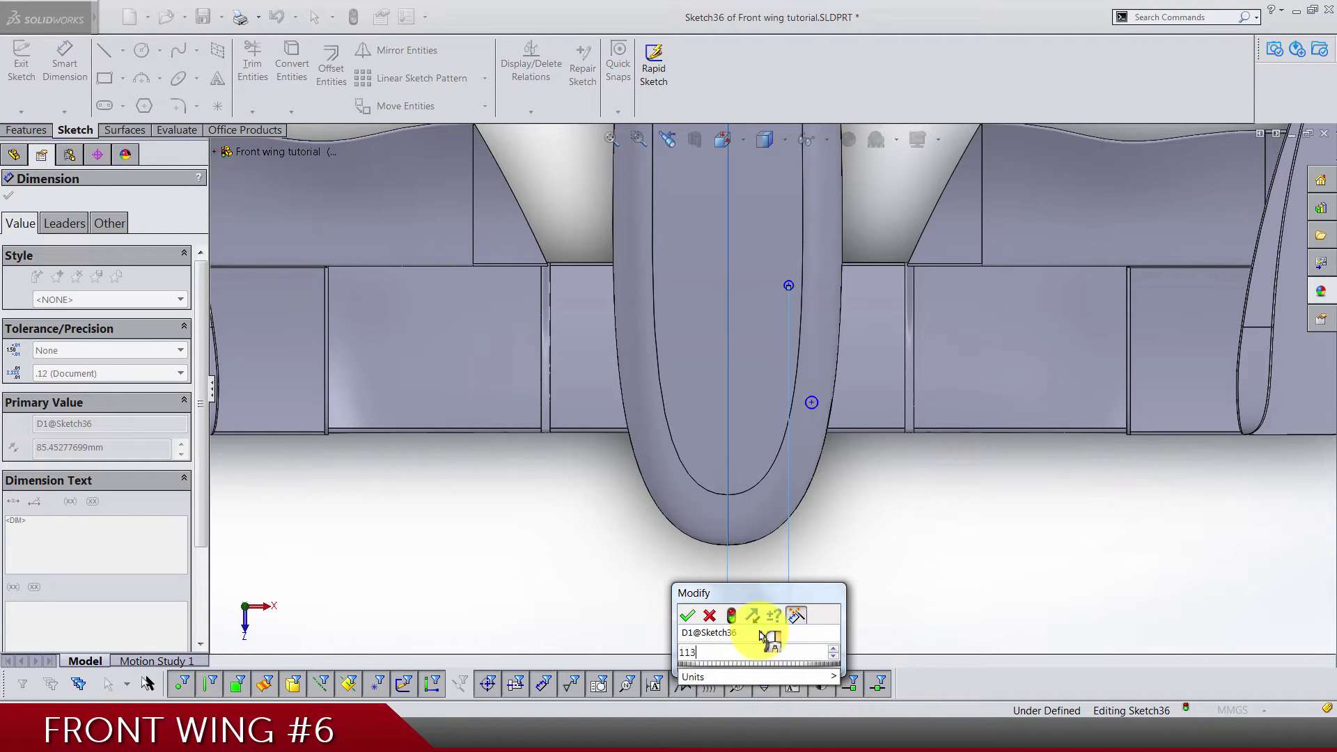
type("3")
key("Return")
left_click(932, 555)
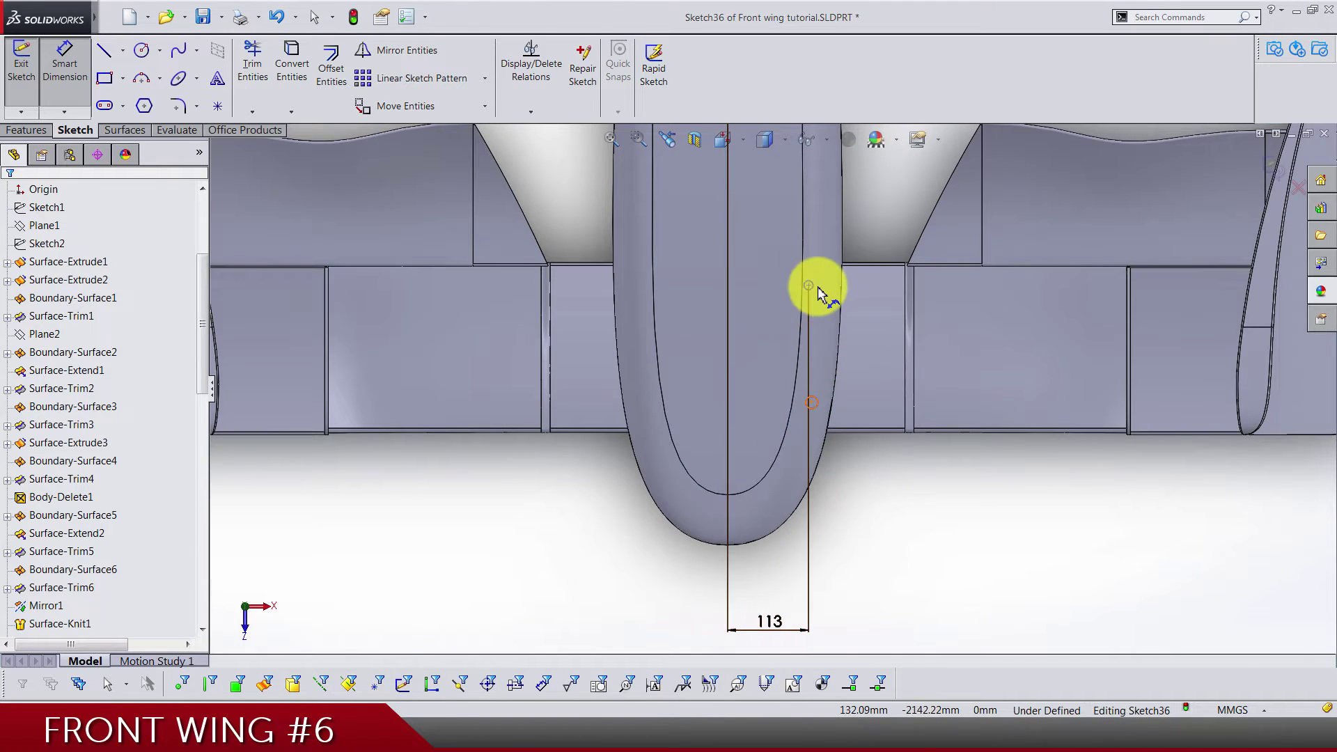
- Dimension the rear circle's diameter as 7.5 mm
scroll(819, 289, "down", 4)
left_click(797, 245)
scroll(723, 269, "up", 2)
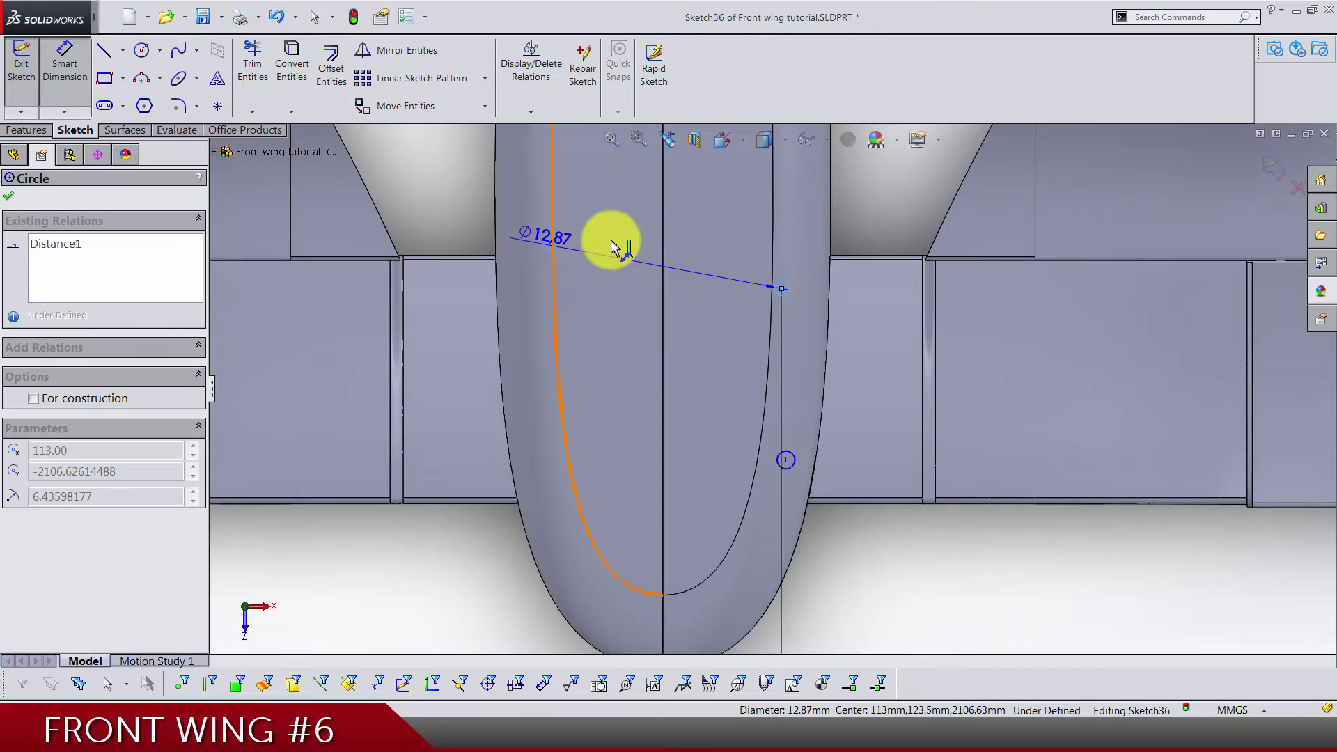
left_click(880, 202)
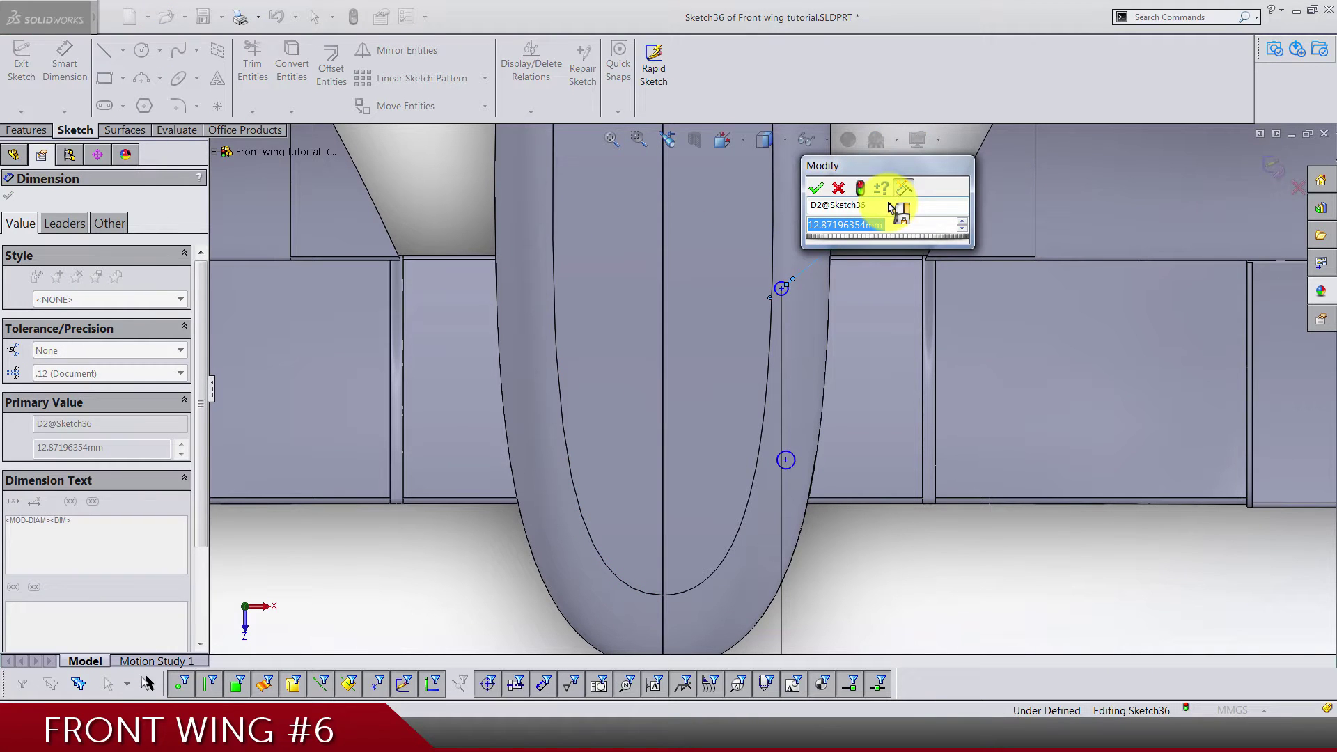
type("7.5")
key("Return")
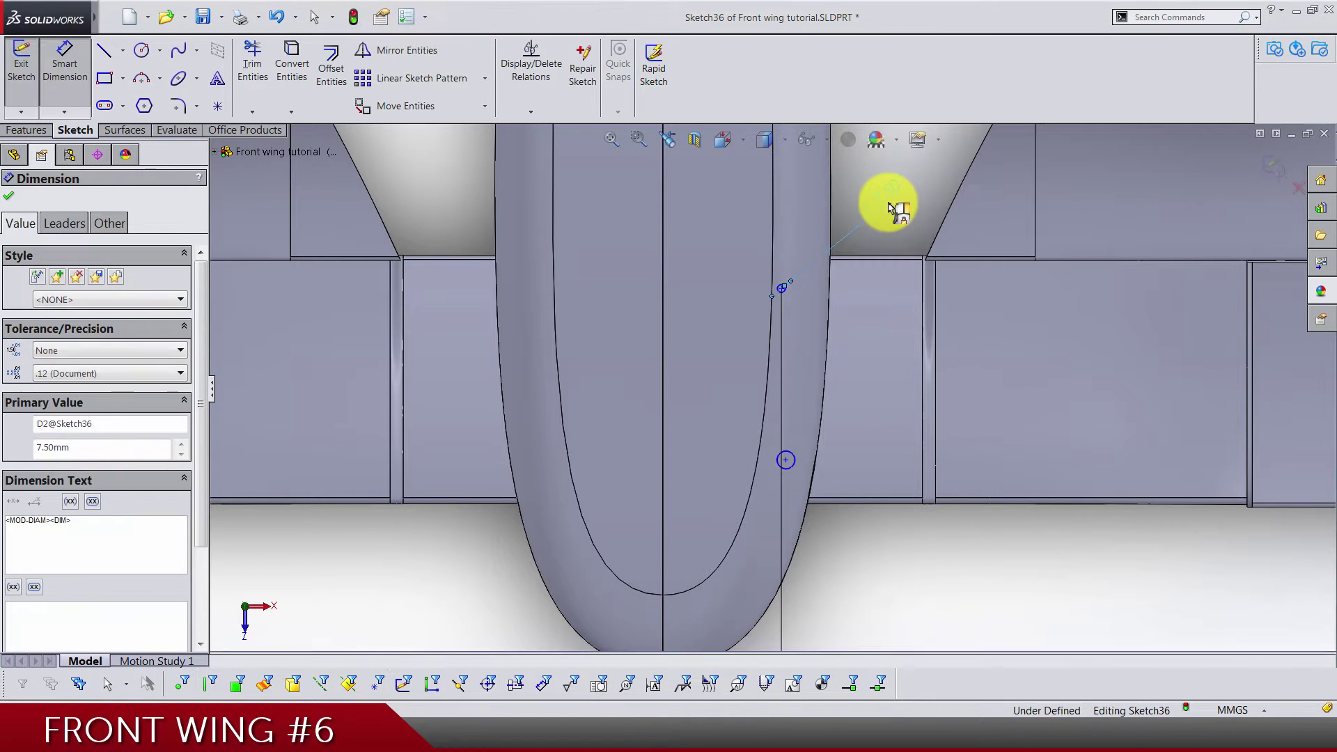
left_click(855, 590)
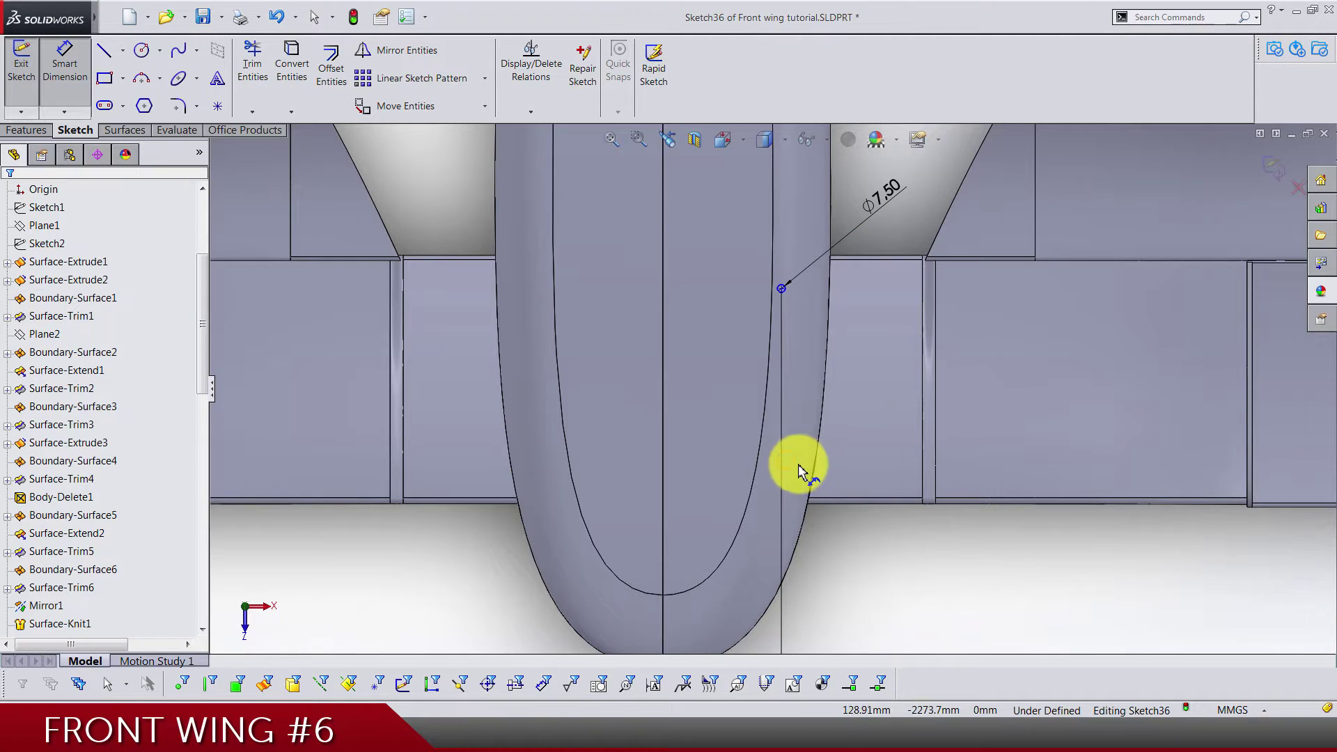
- Dimension the front circle's diameter as 10 mm
left_click(786, 461)
left_click(993, 582)
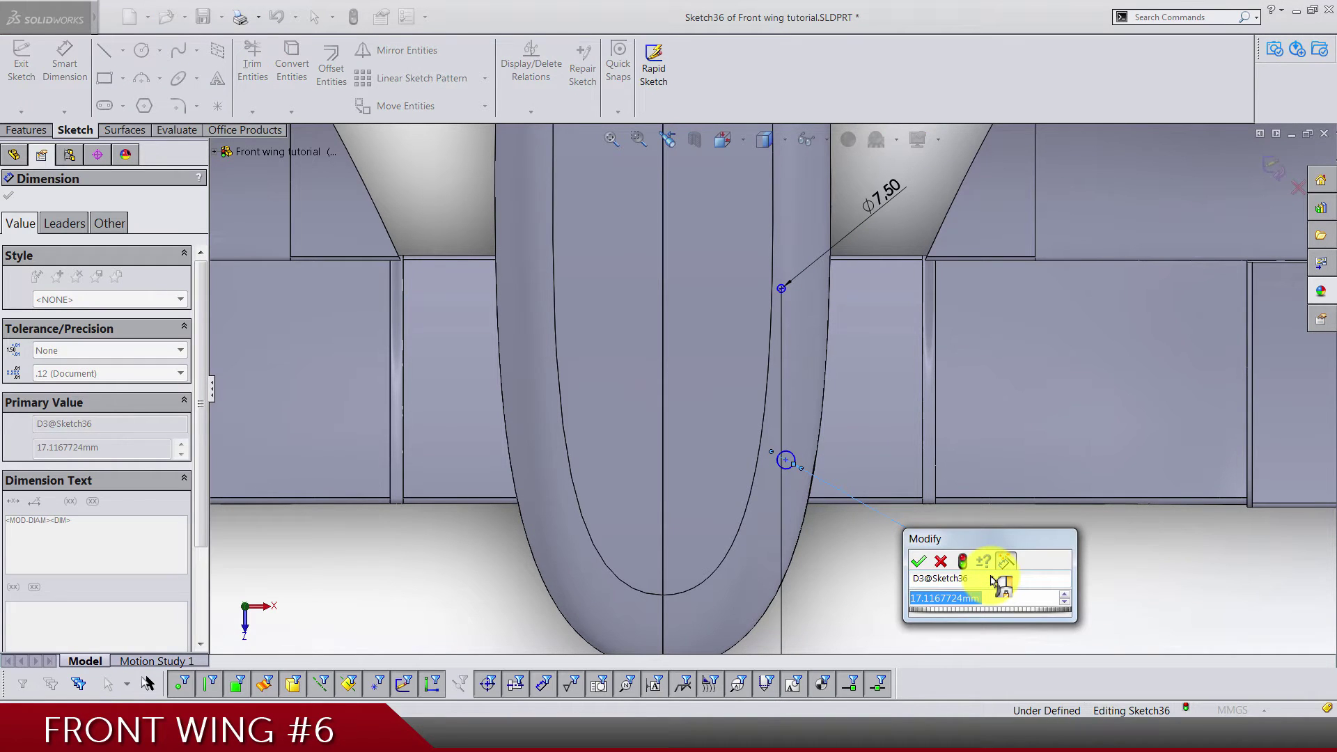
type("10")
key("Return")
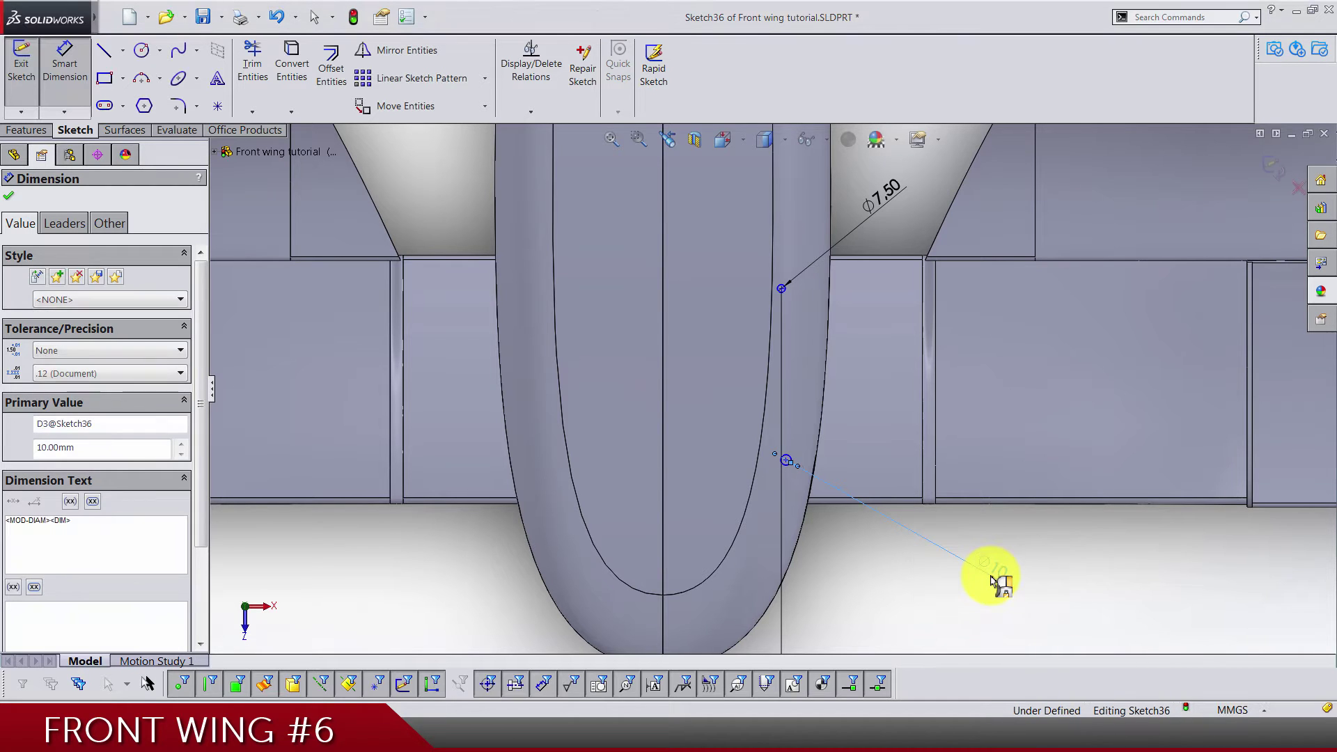
left_click(957, 581)
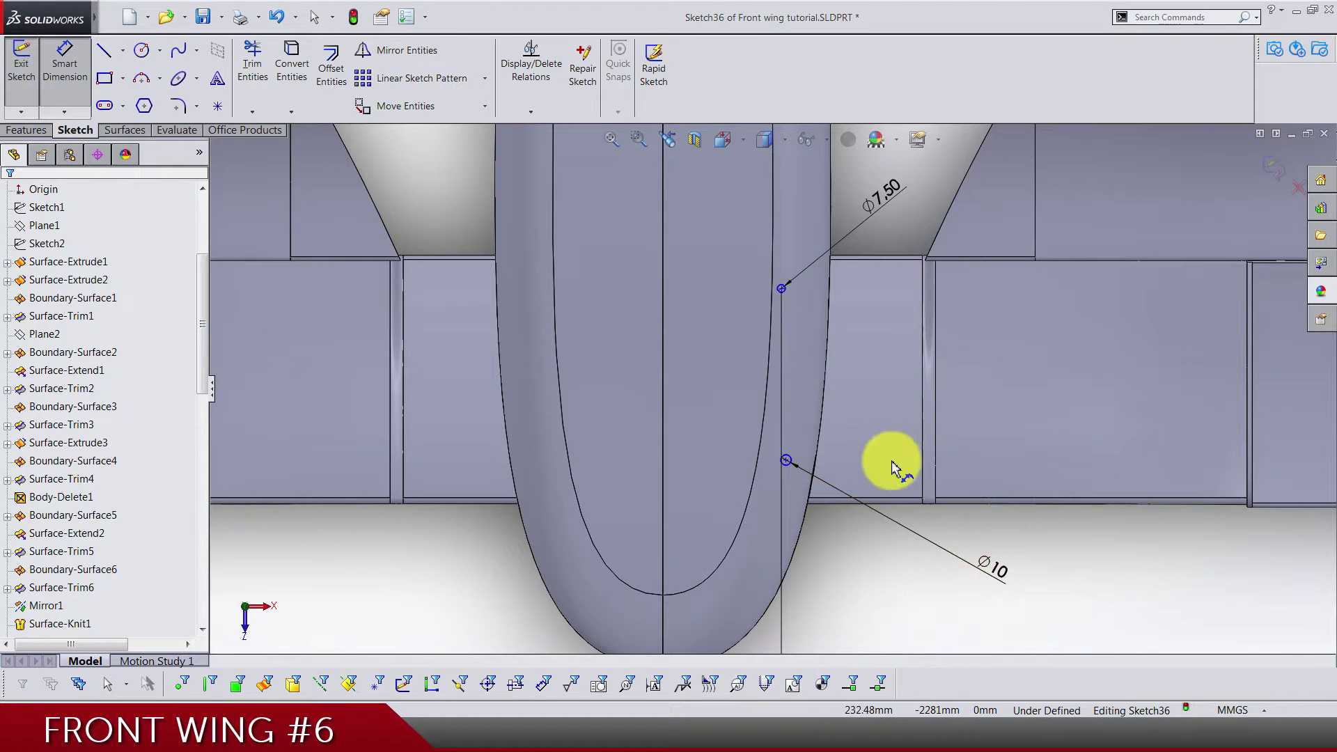
- Dimension the rear circle's centre 2079 mm lengthwise from the origin
scroll(790, 298, "down", 5)
left_click(779, 317)
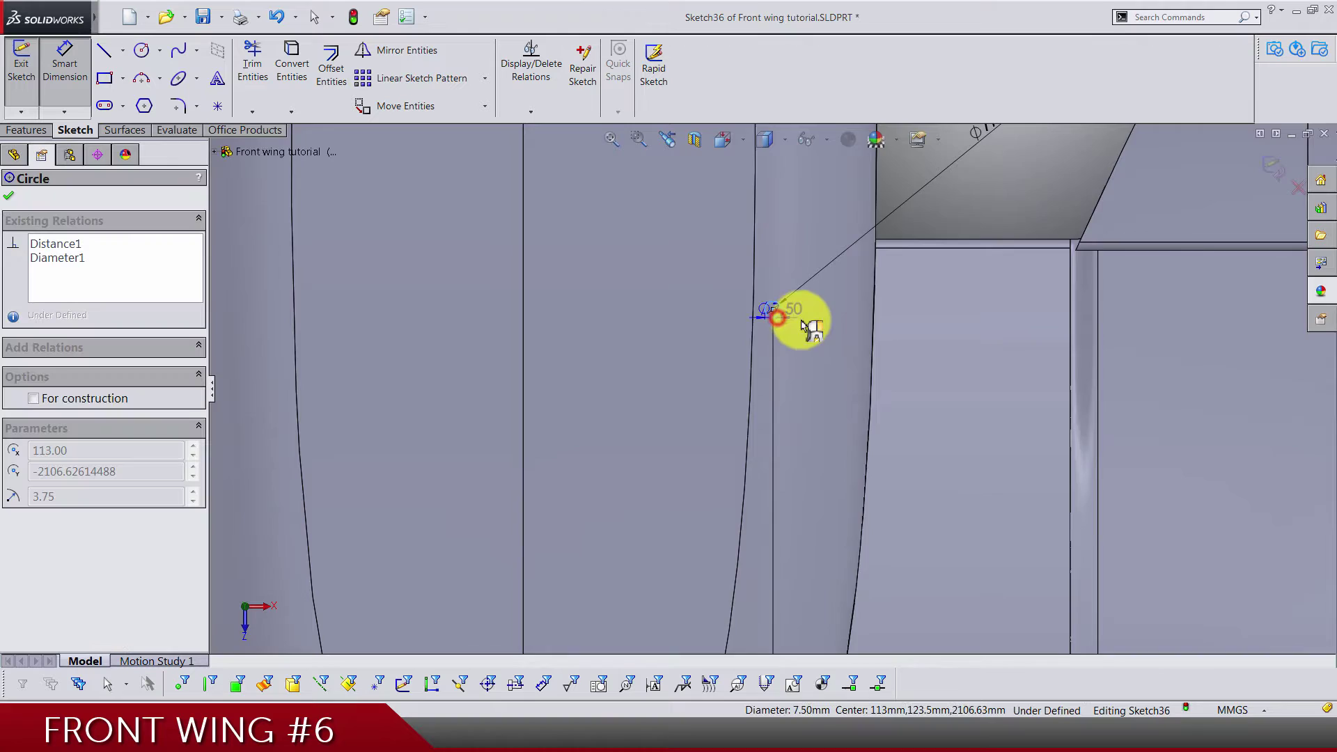
scroll(804, 328, "up", 6)
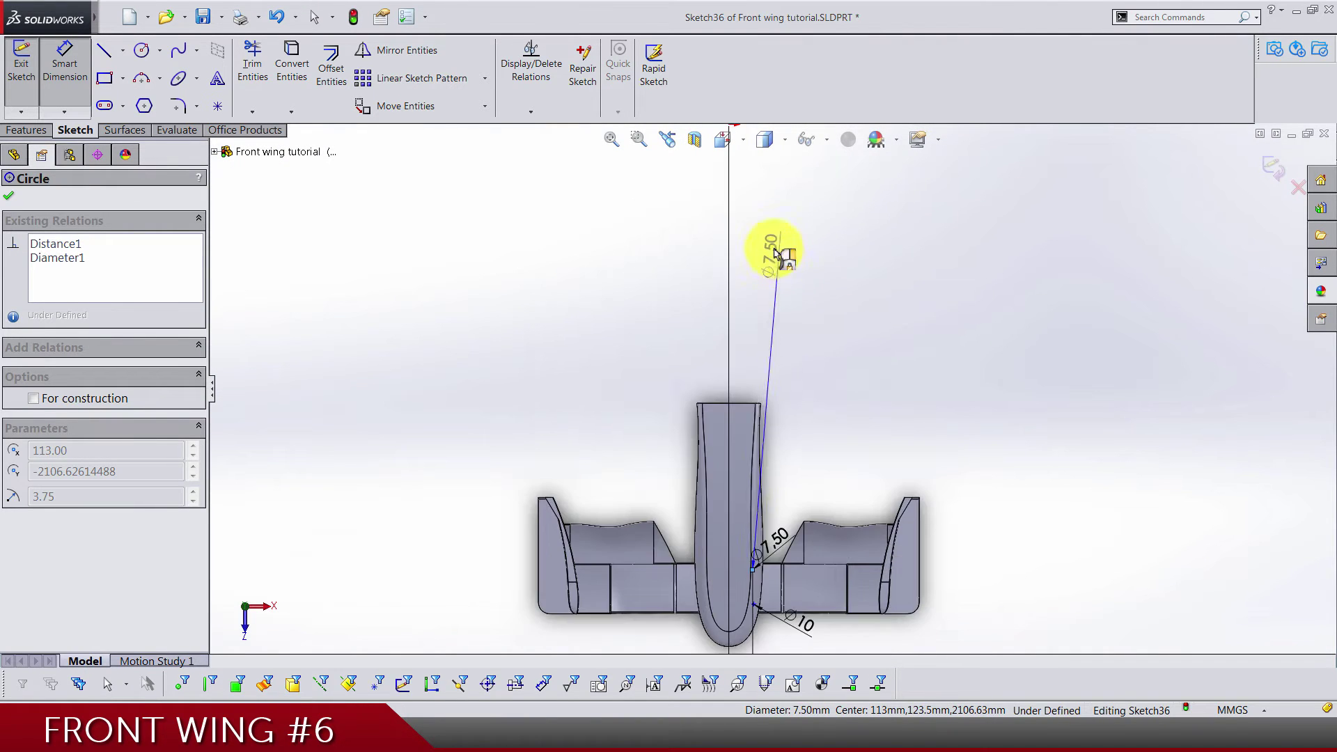
scroll(738, 211, "up", 2)
left_click(744, 204)
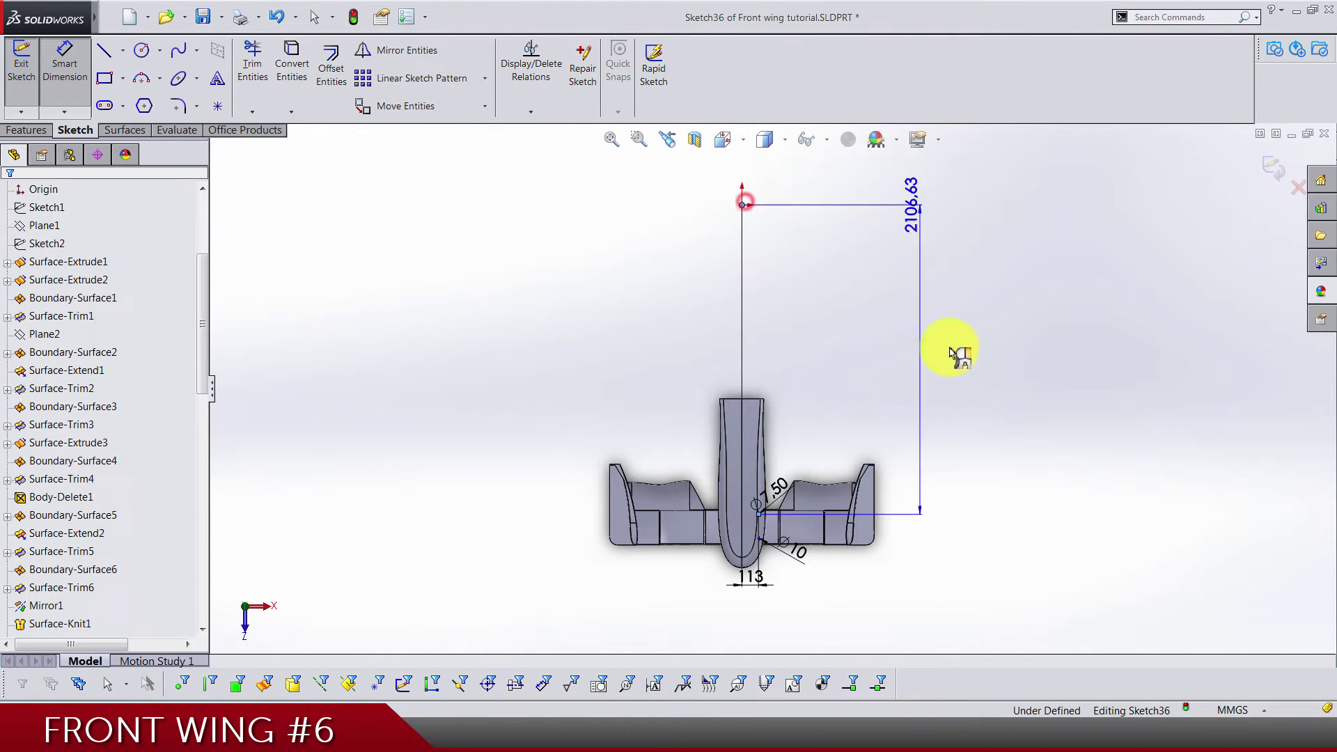
left_click(979, 346)
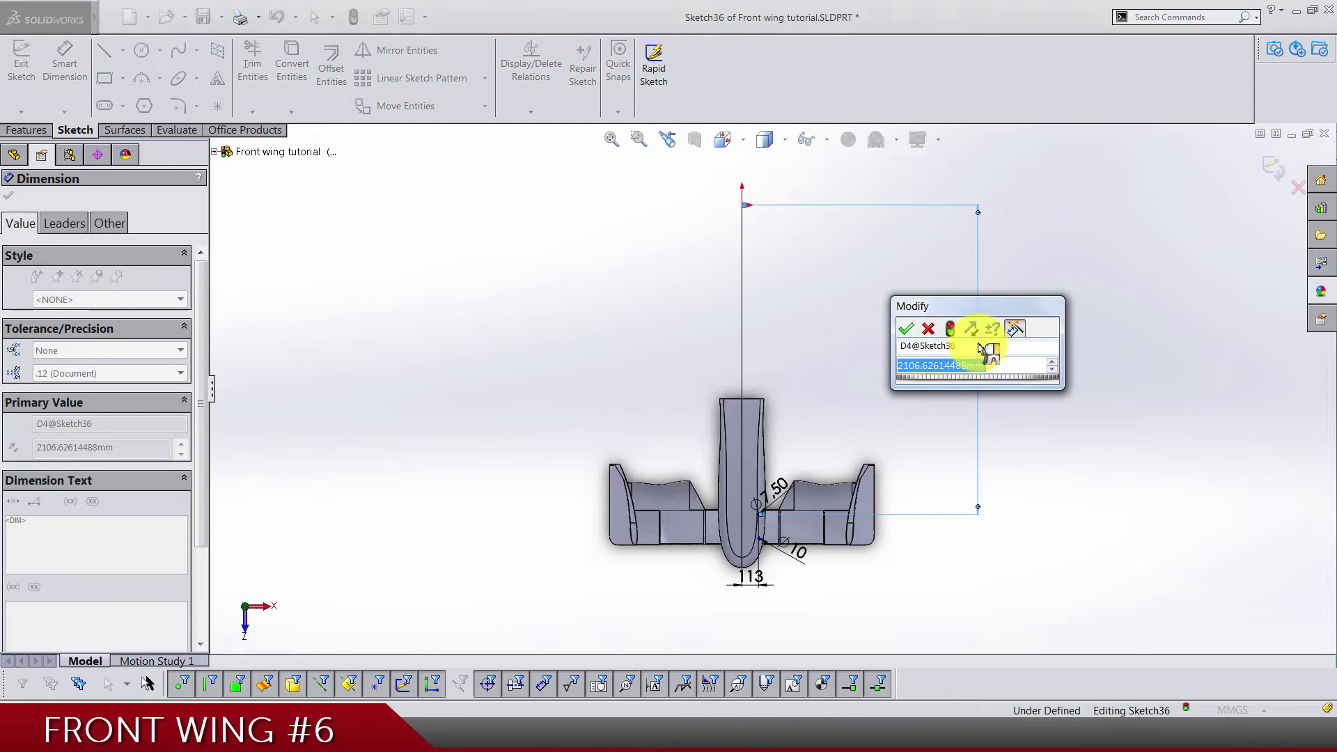
type("2079")
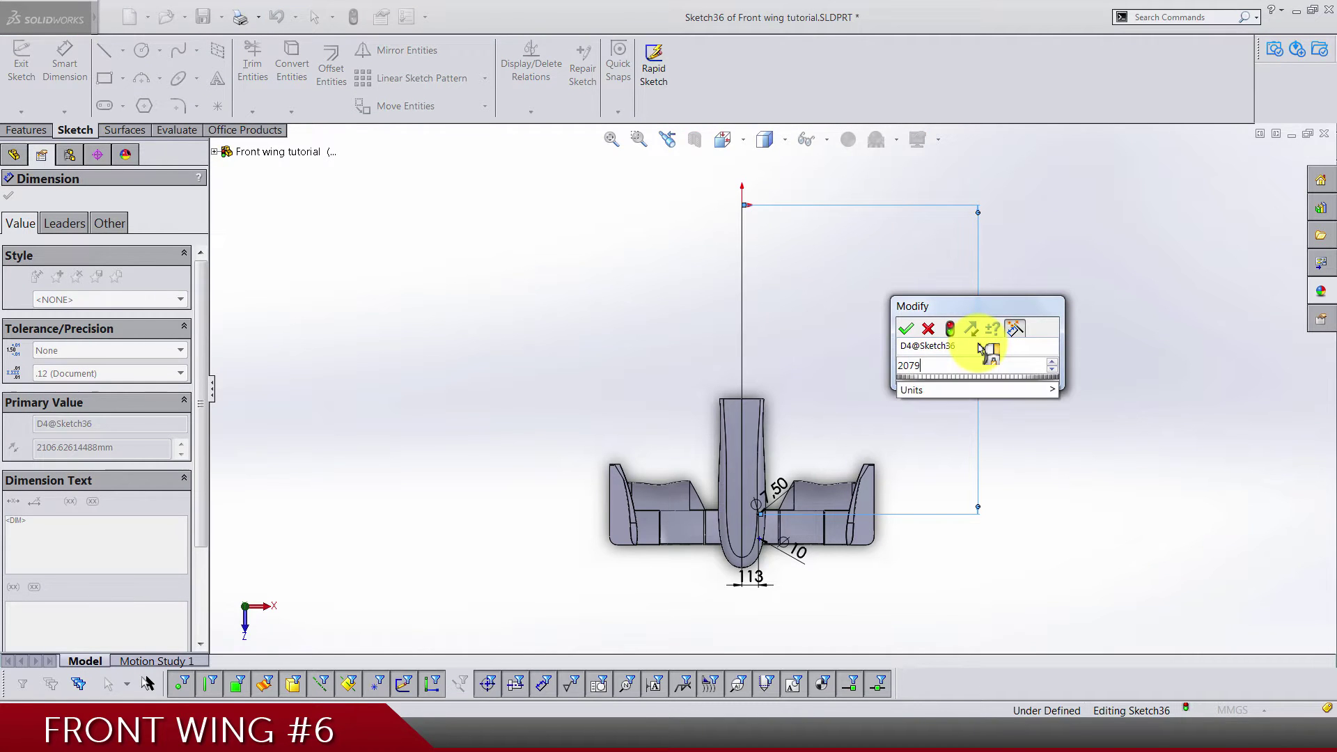
key("Return")
left_click(1024, 397)
- Move the 113 mm and 10 mm diameter dimension labels away from the nose
scroll(819, 578, "down", 2)
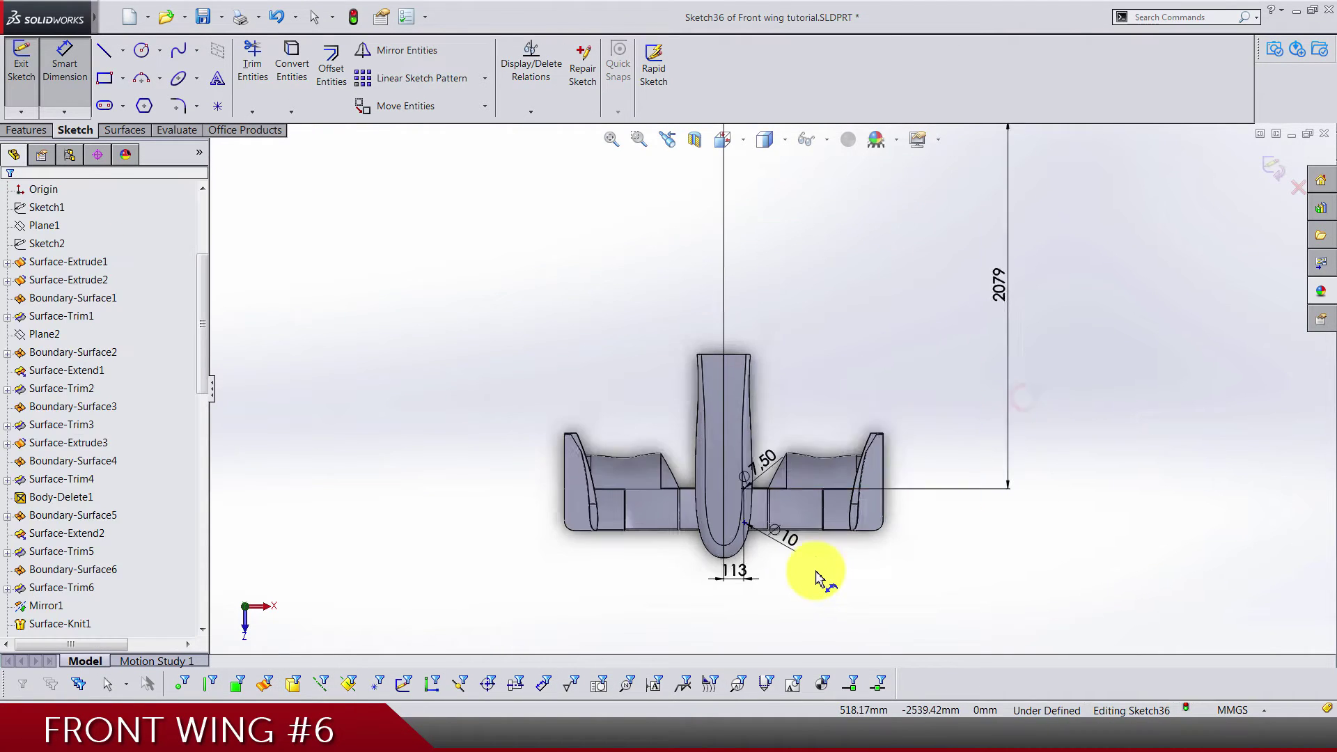
scroll(816, 578, "down", 1)
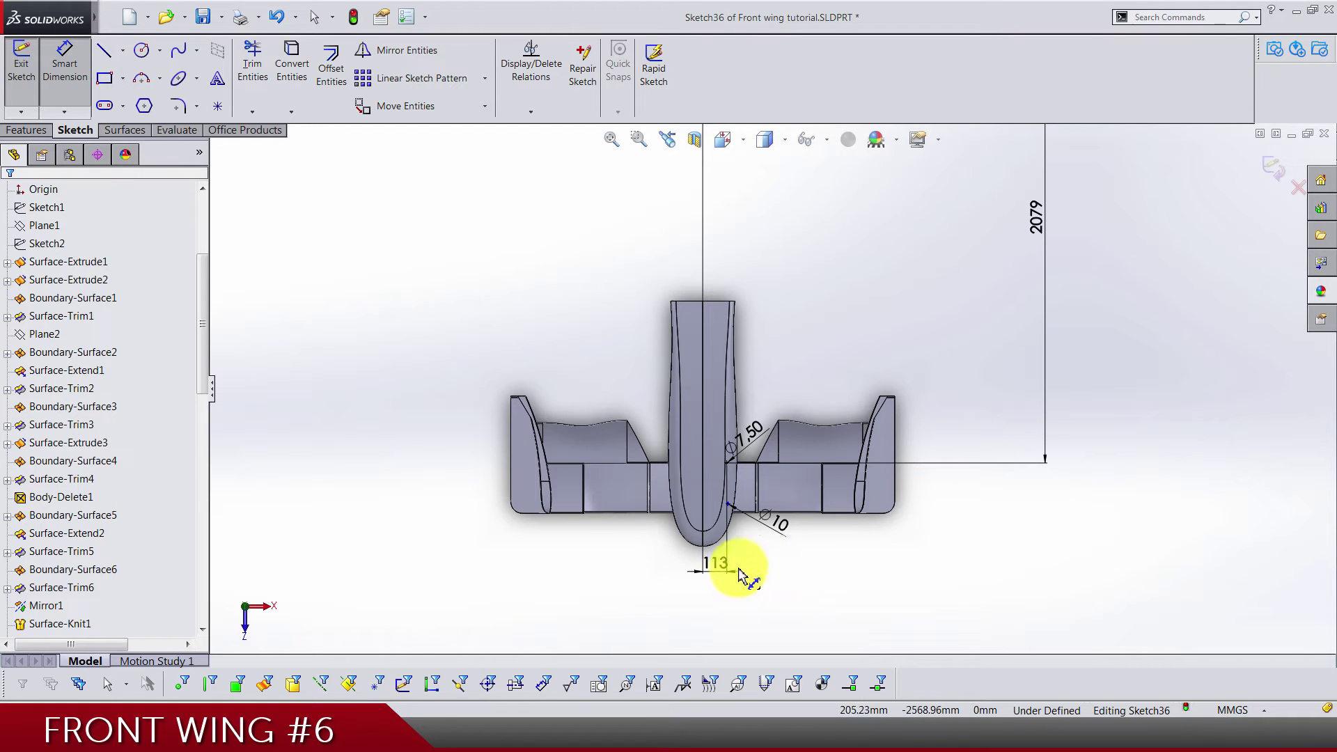
left_click_drag(730, 566, 841, 598)
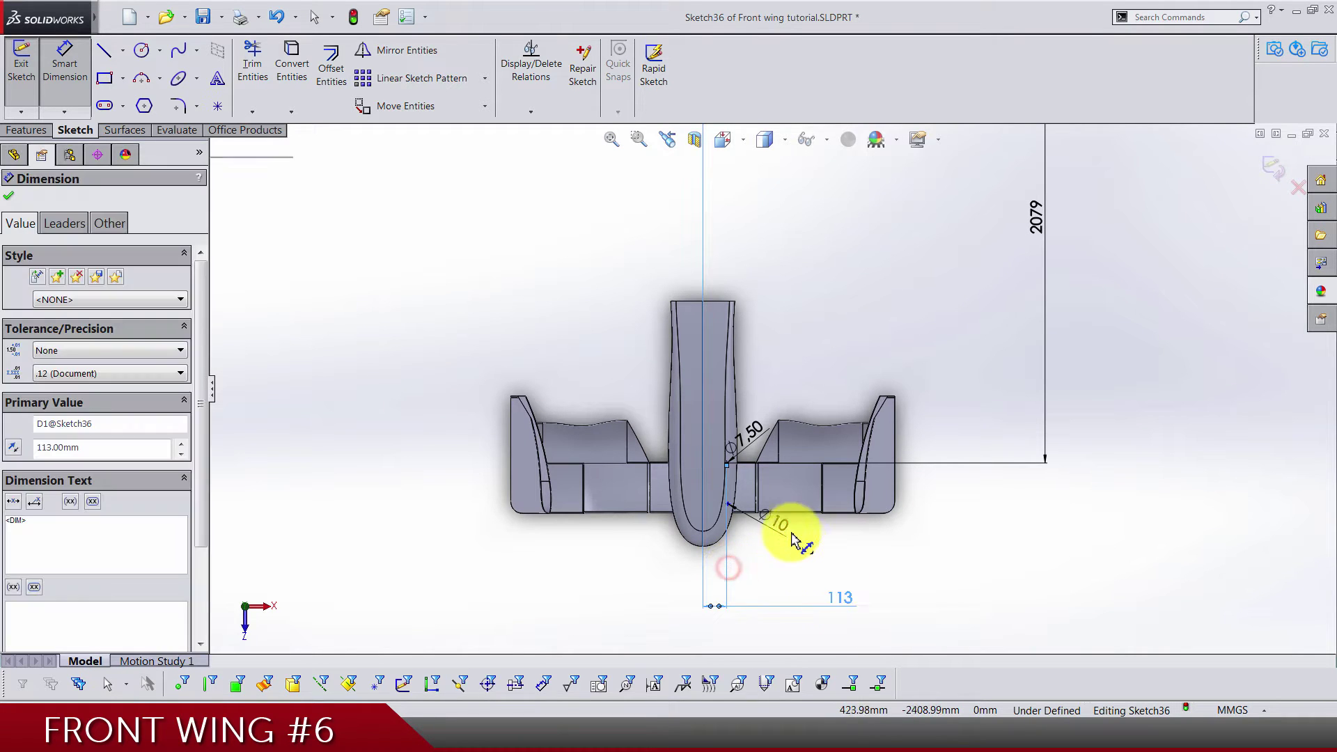
left_click(687, 513)
- Sketch a horizontal construction line about 130 mm long from the nose centreline past the front circle, and a vertical one about 379 mm long rearward from its end
scroll(687, 515, "down", 3)
left_click(122, 50)
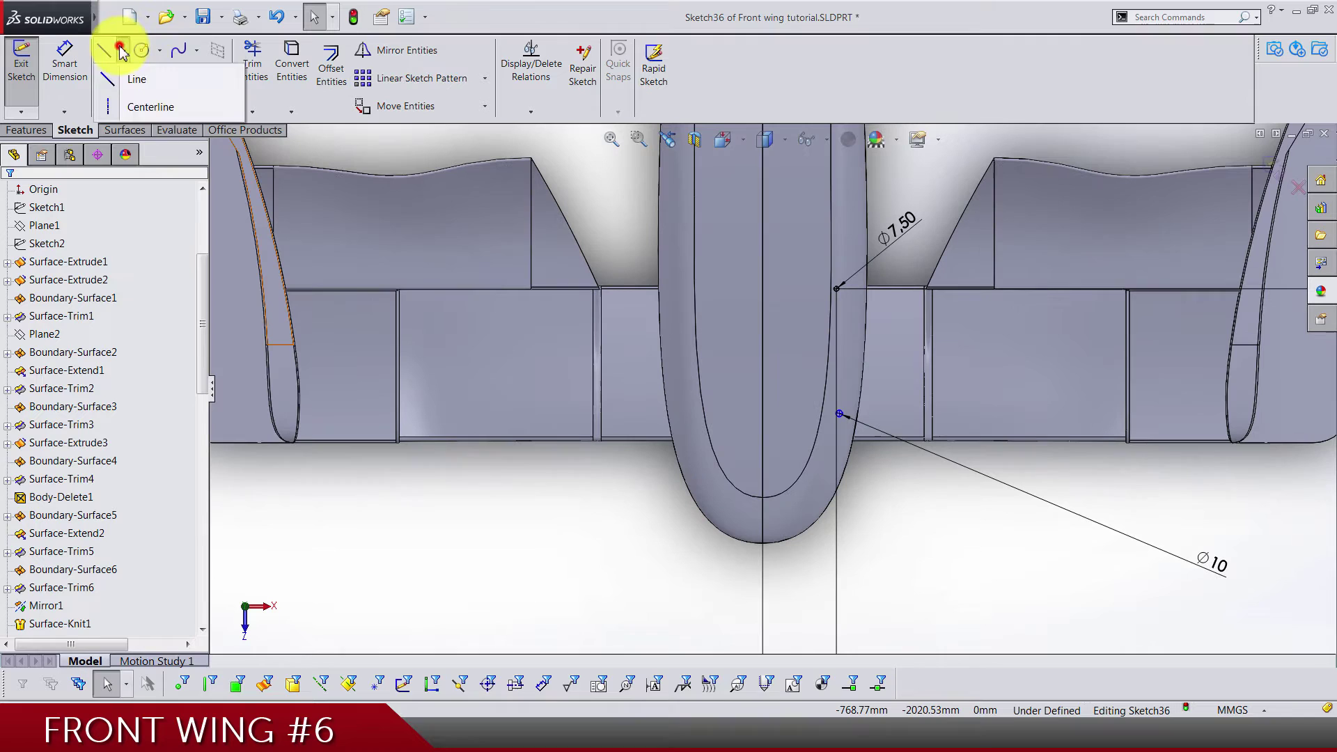
left_click(132, 104)
scroll(648, 289, "down", 1)
scroll(870, 310, "down", 3)
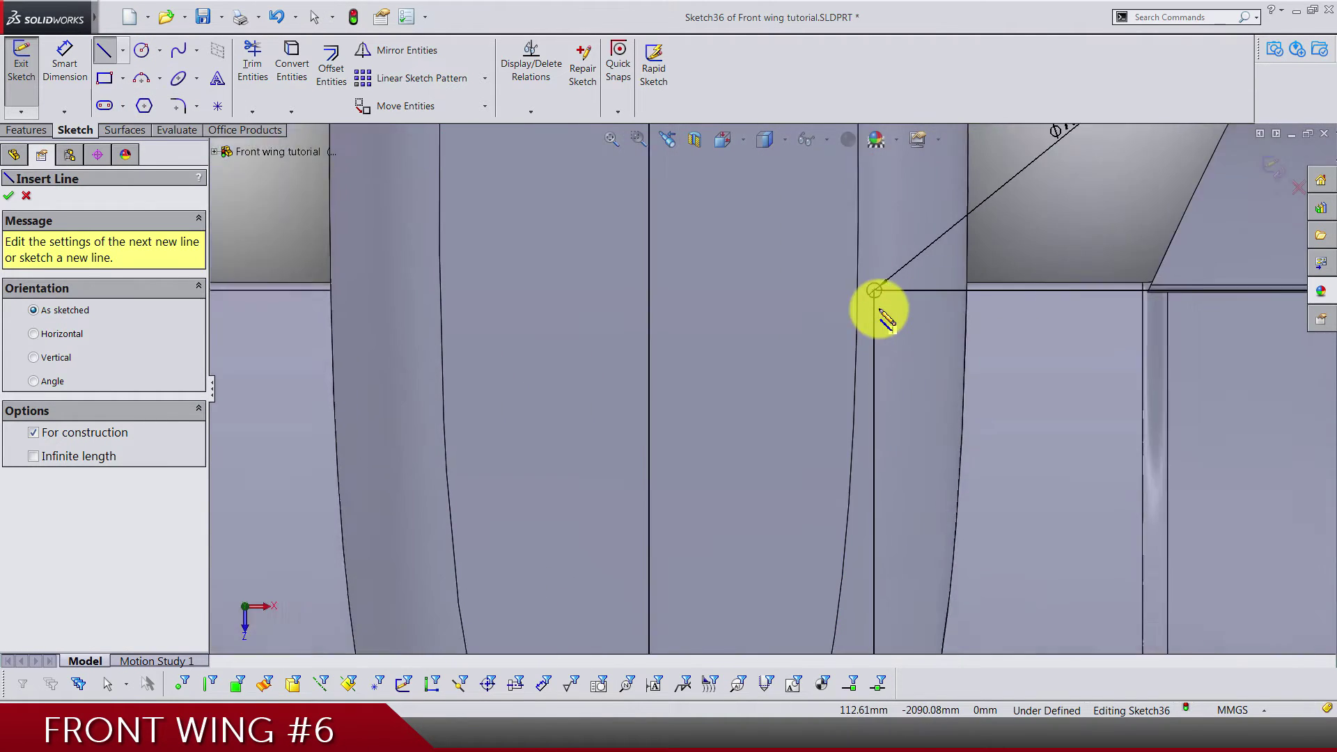
scroll(740, 552, "up", 3)
scroll(776, 501, "down", 2)
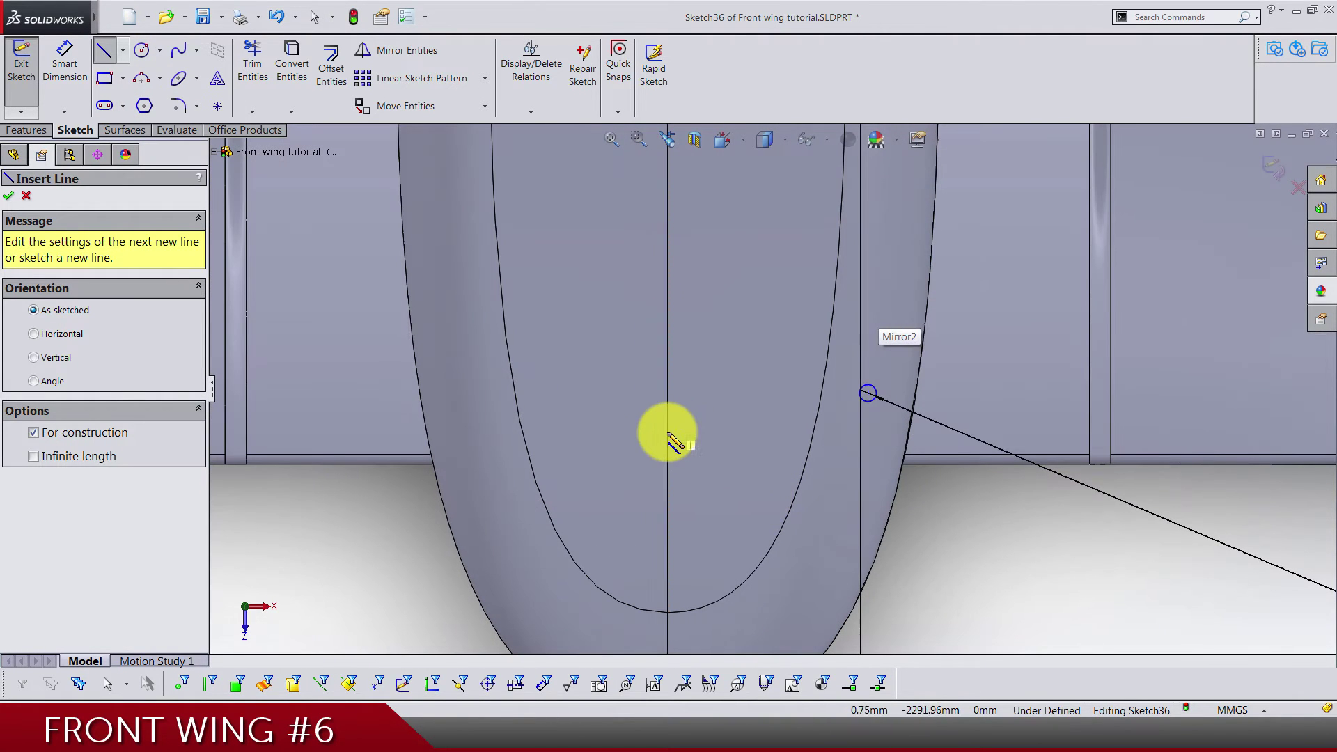
left_click_drag(667, 433, 888, 432)
scroll(886, 278, "up", 5)
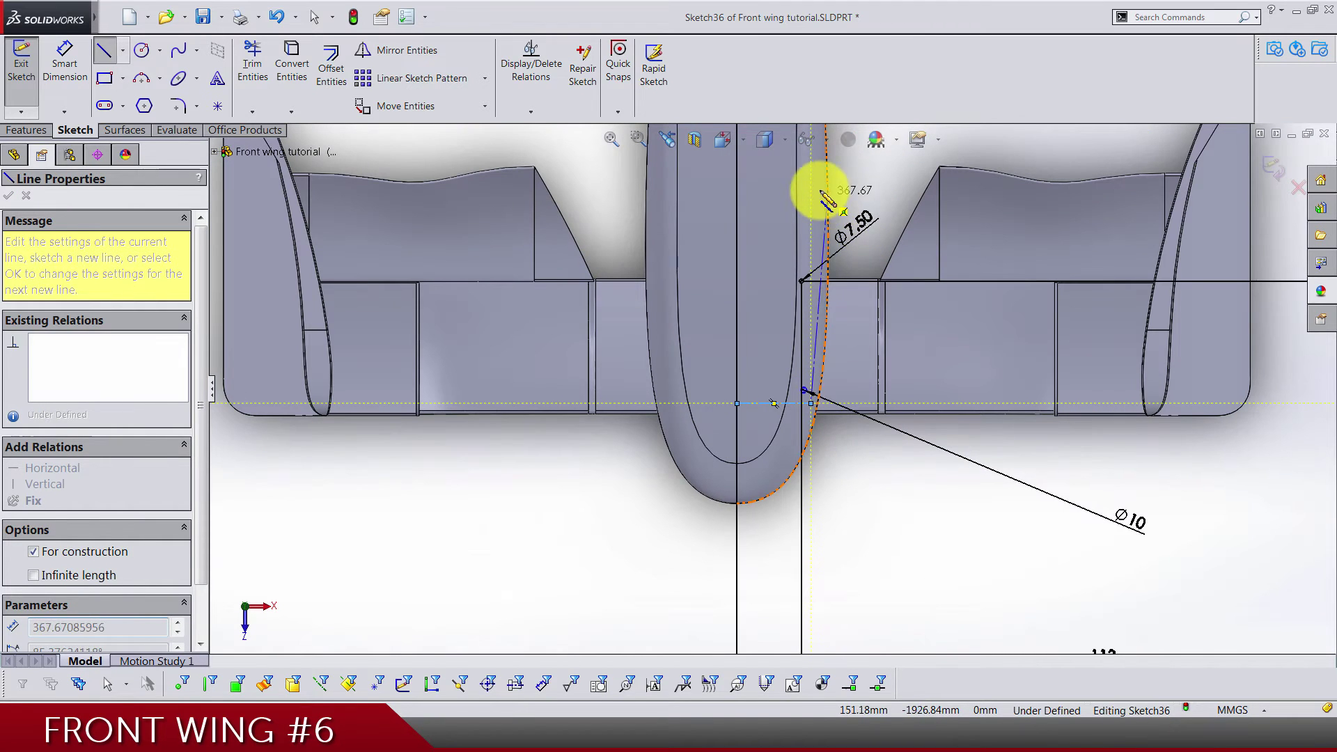
key("Escape")
- Make the front circle tangent to the horizontal construction line
scroll(780, 360, "down", 4)
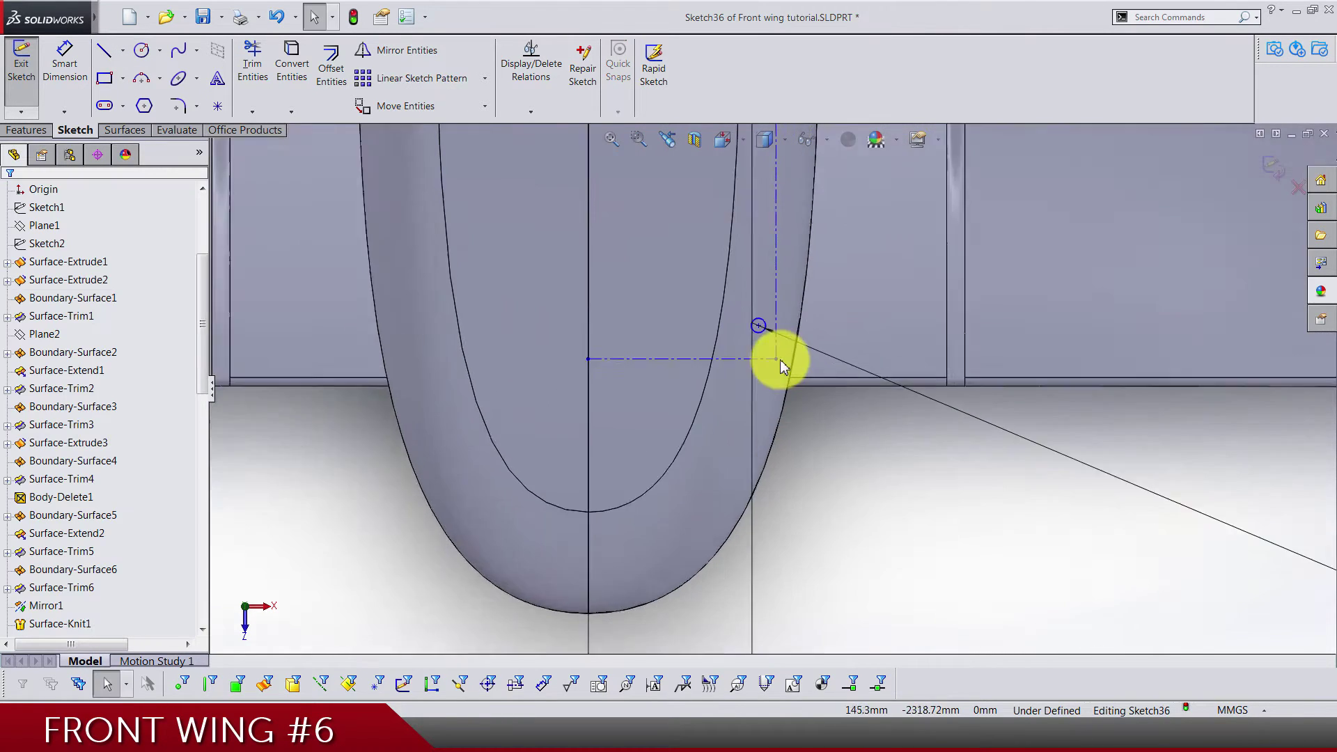
scroll(780, 359, "down", 4)
left_click(704, 273)
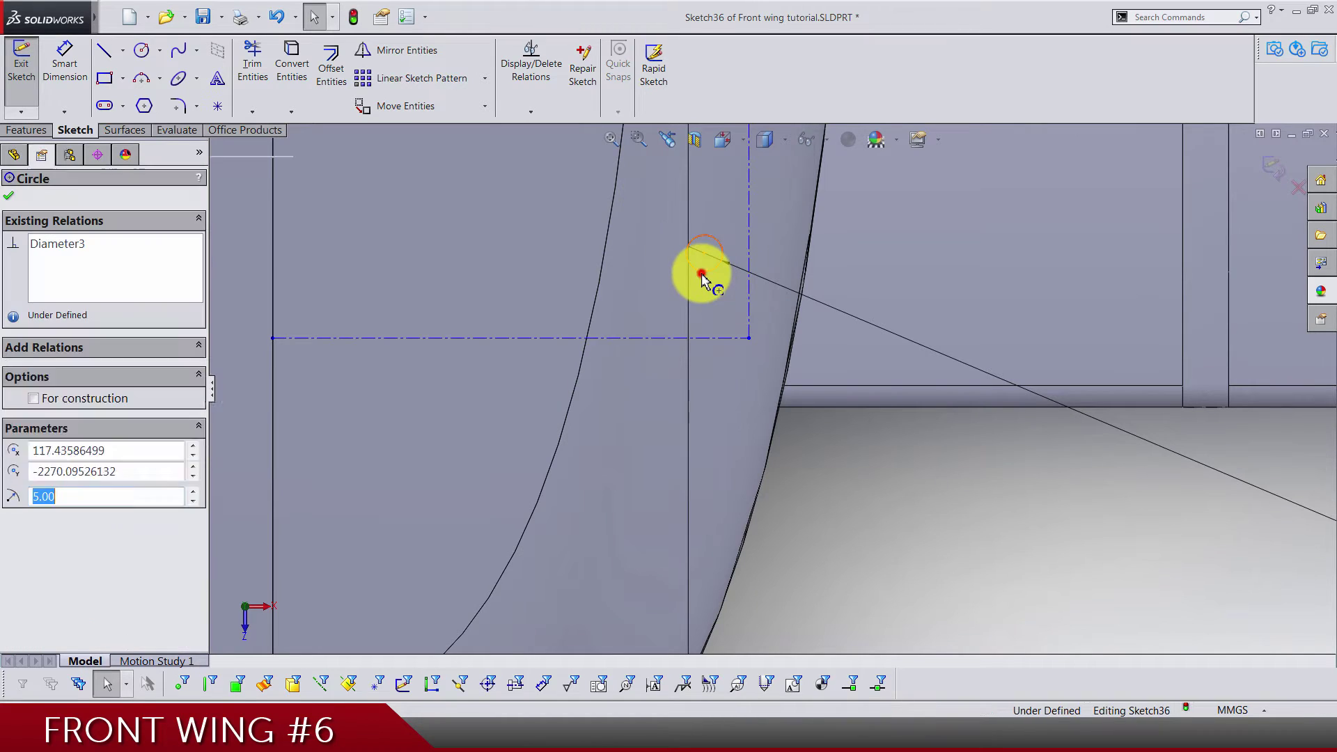
left_click(707, 340, "ctrl")
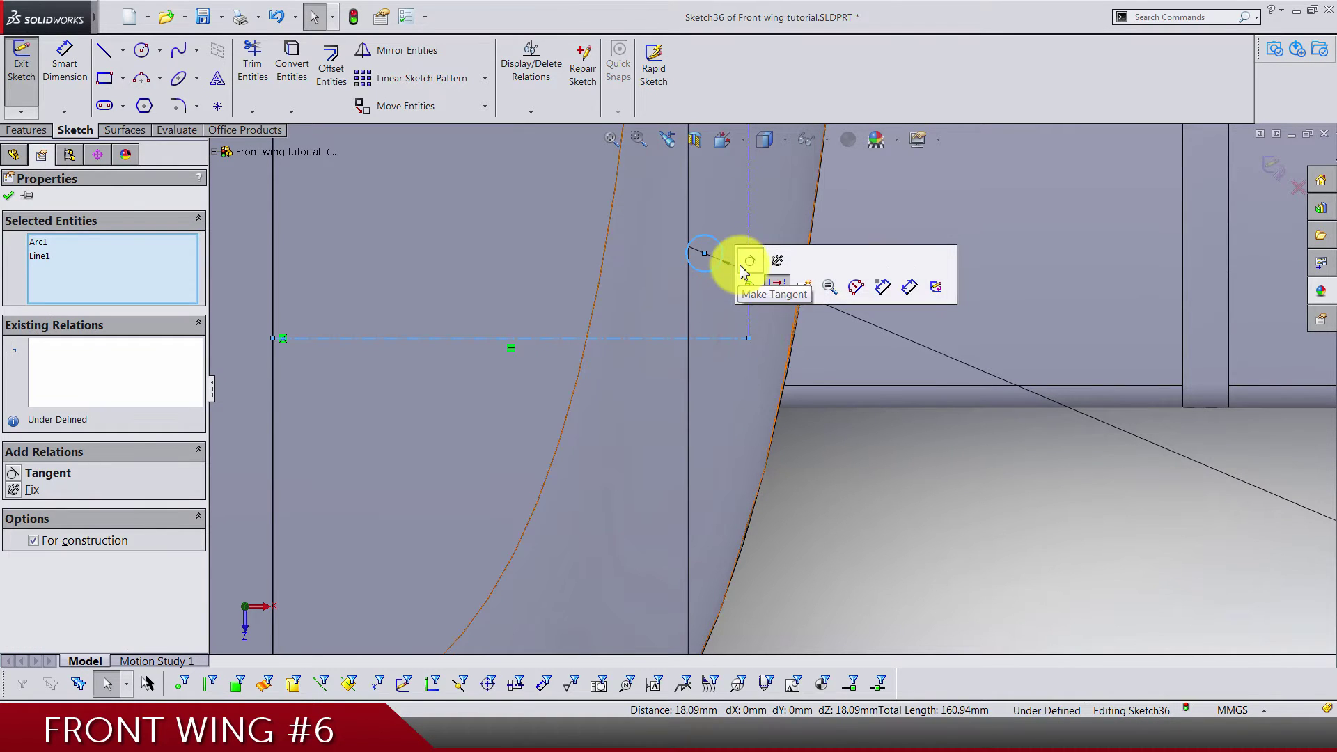
left_click(740, 265)
key("Escape")
- Make the front circle tangent to the vertical construction line
left_click(721, 312)
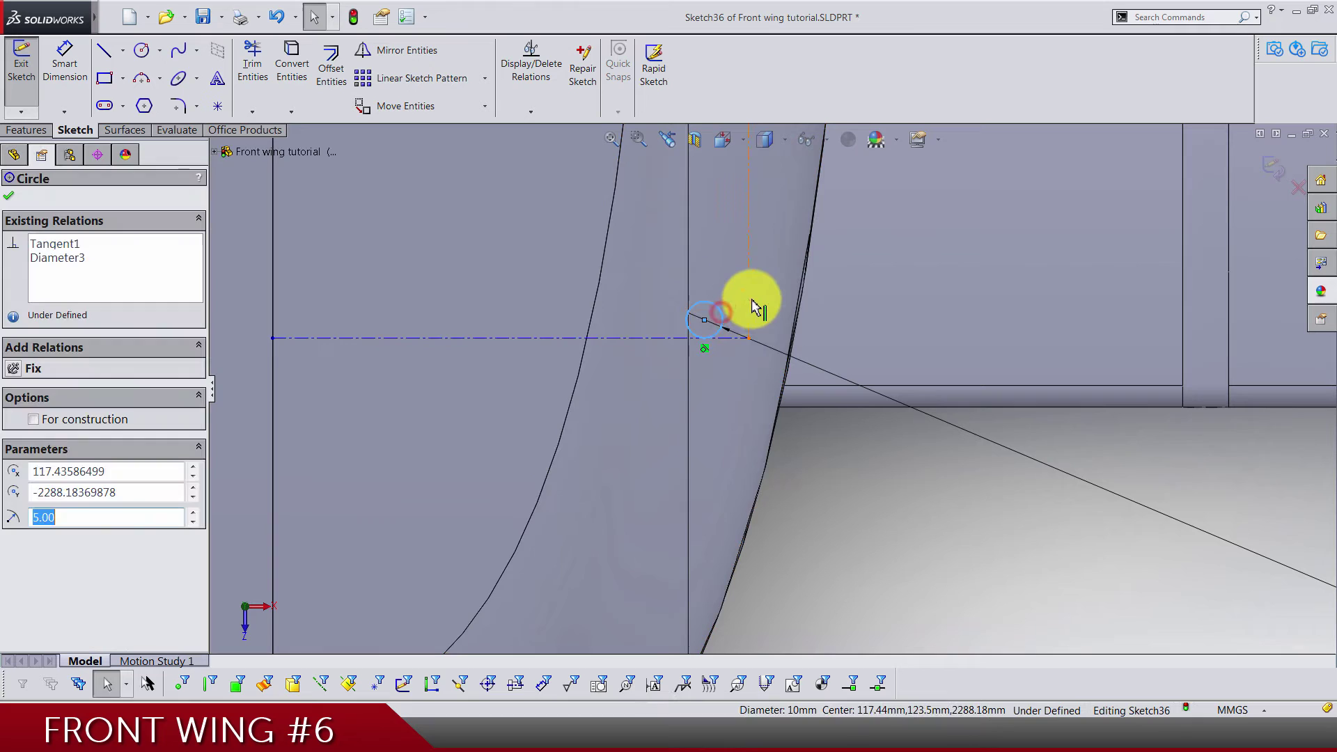
left_click(750, 299, "ctrl")
left_click(794, 223)
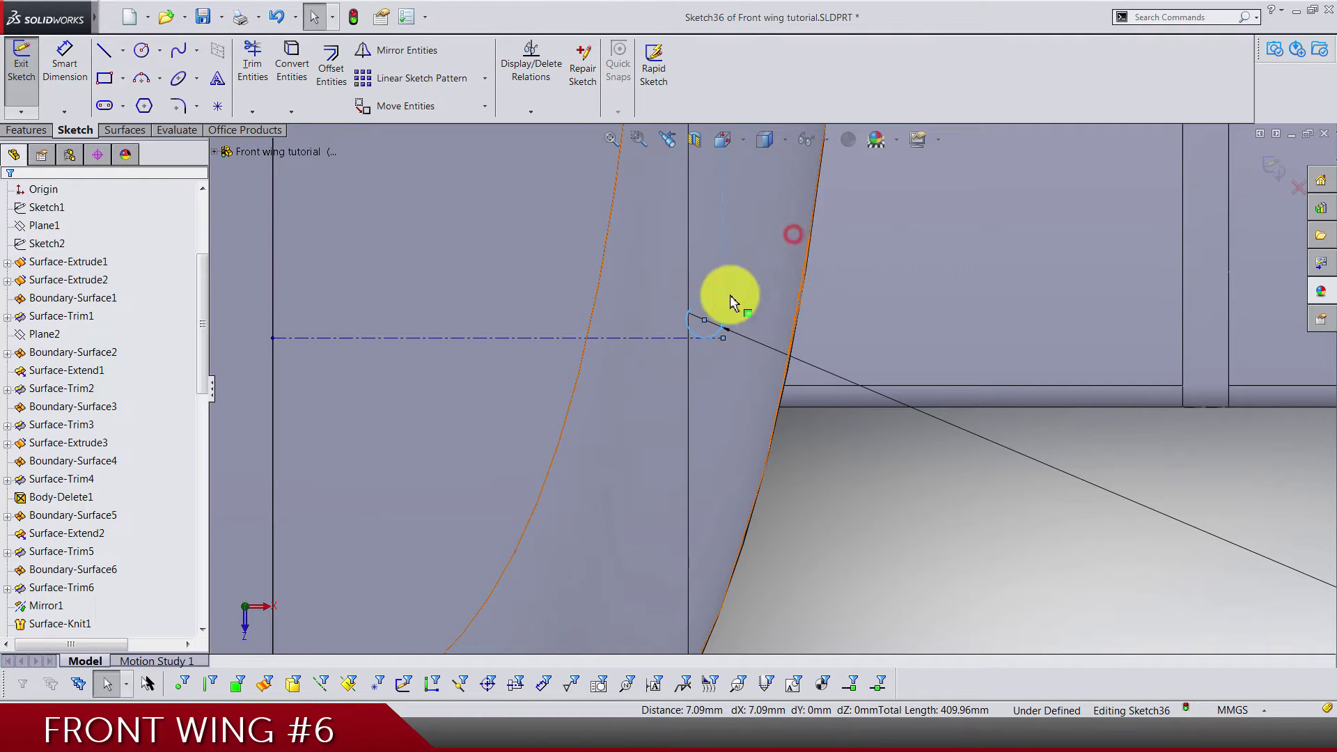
scroll(704, 332, "down", 3)
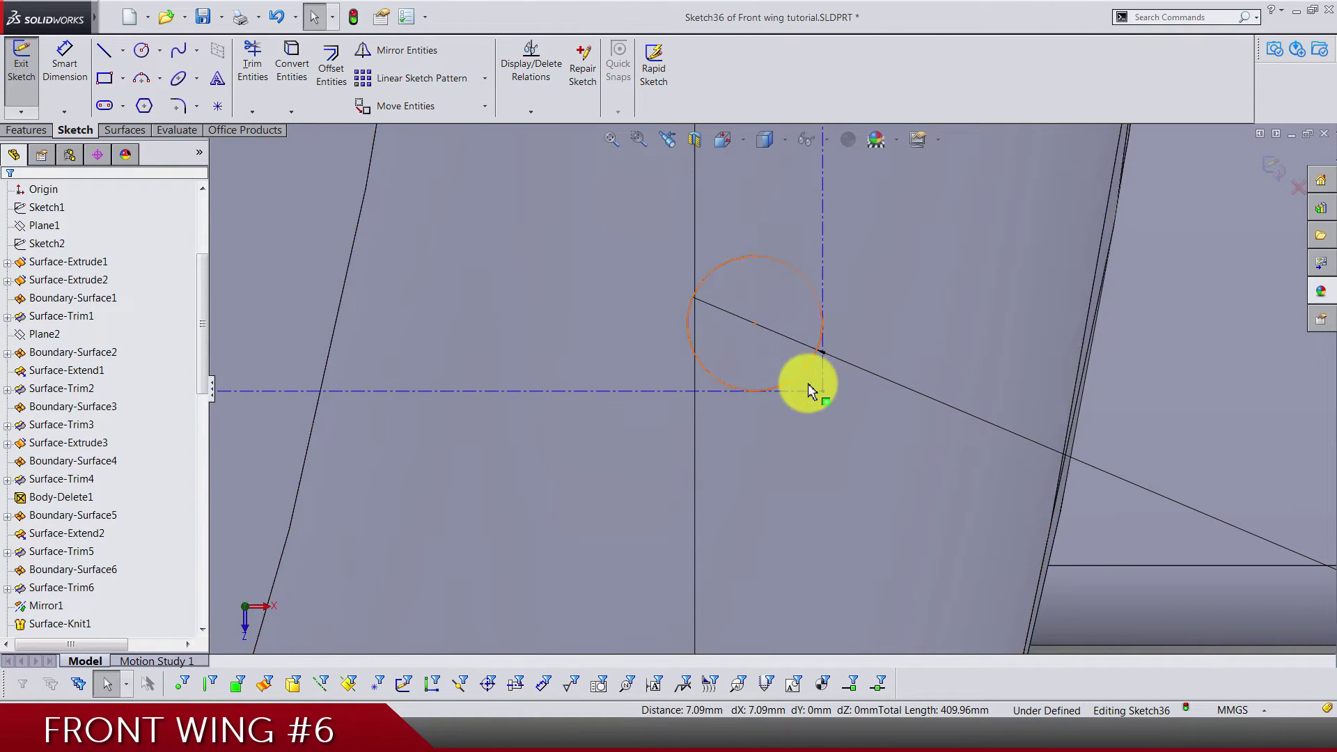
scroll(794, 342, "up", 5)
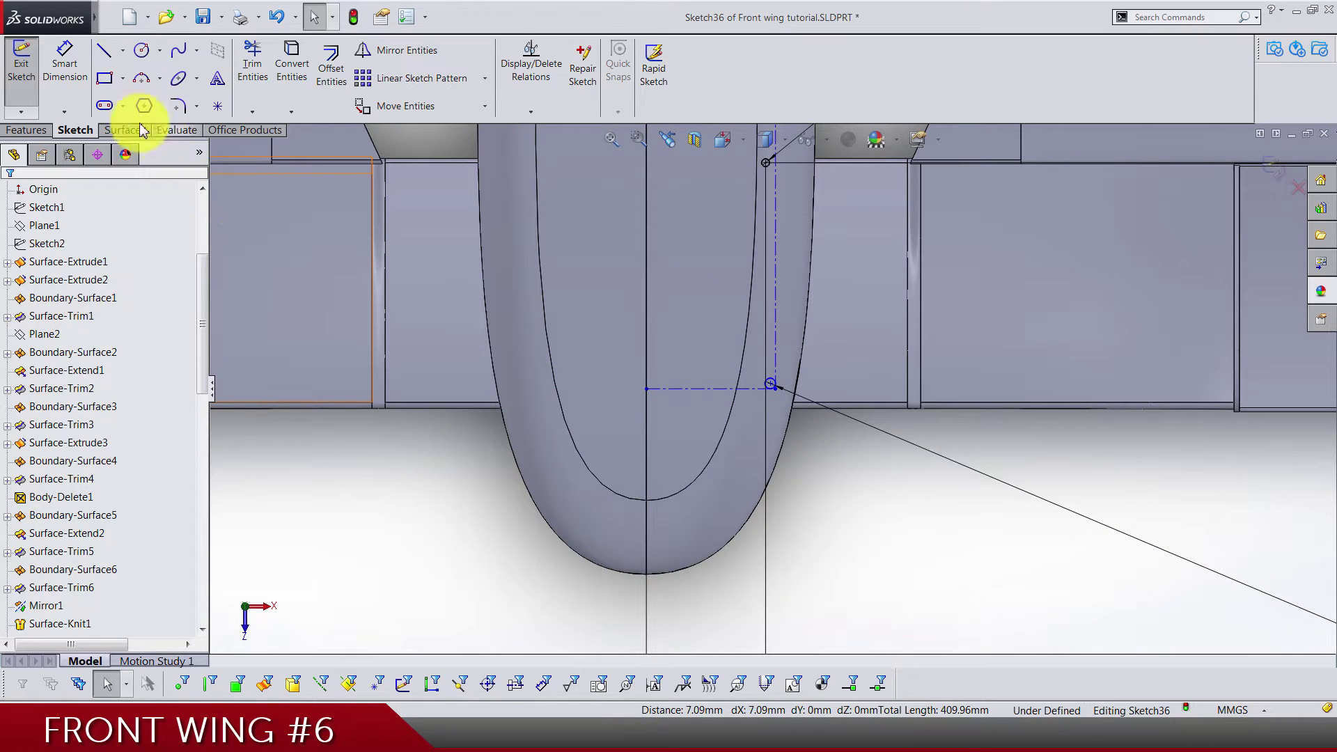
- Dimension the horizontal construction line 225 mm from the tip of the nose
left_click(64, 57)
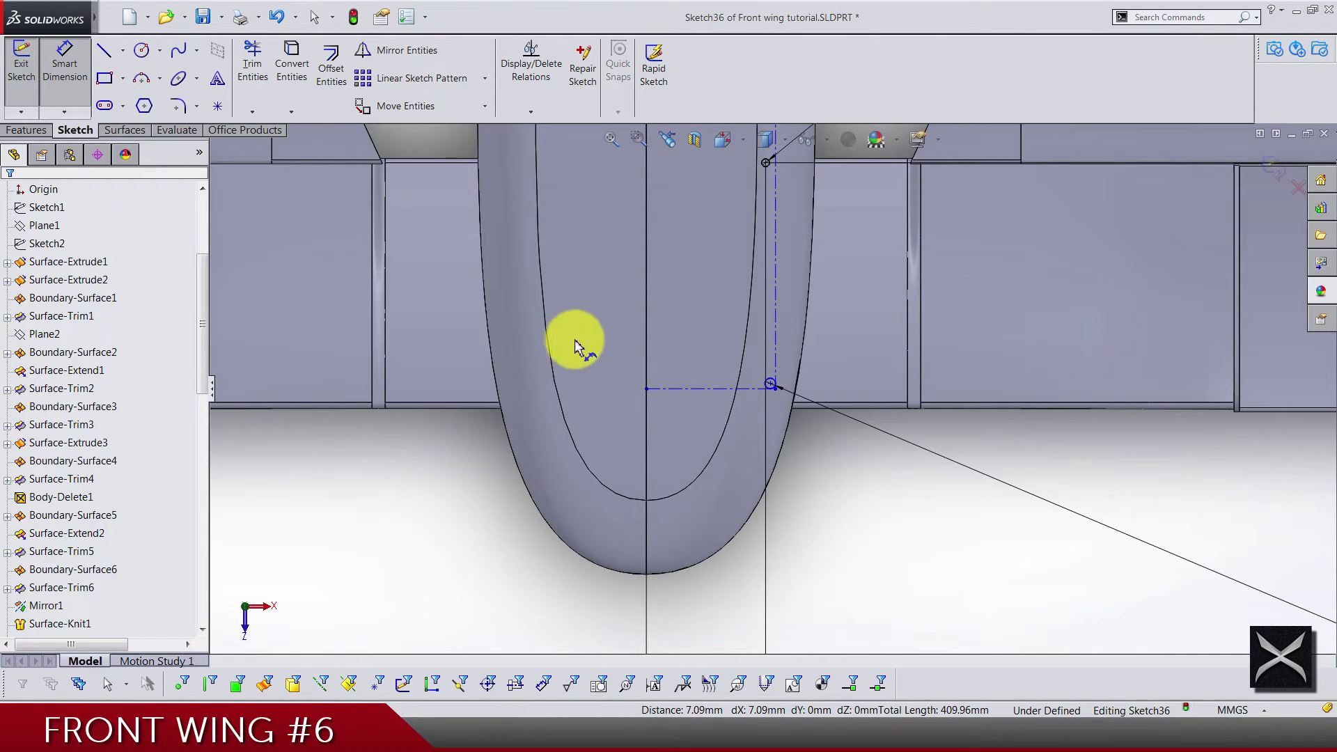
left_click(686, 388)
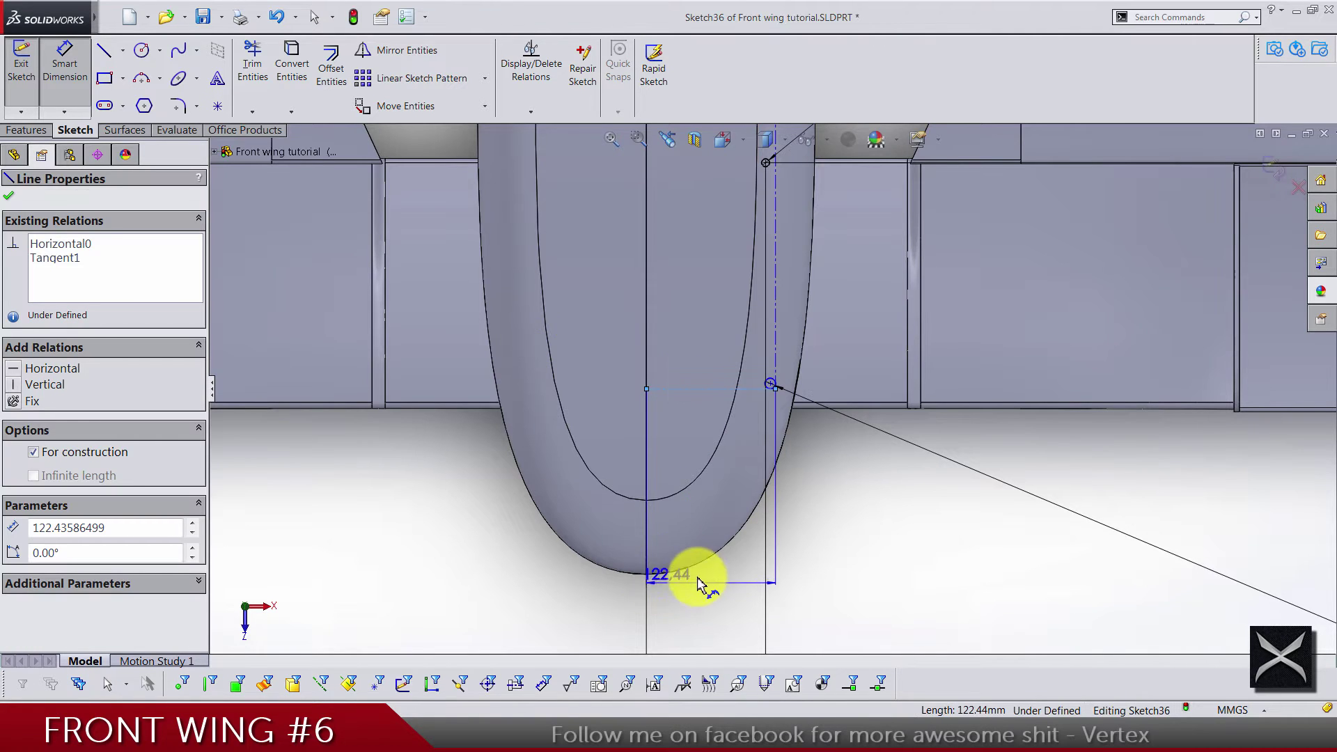
scroll(700, 583, "up", 2)
scroll(712, 521, "down", 5)
scroll(662, 488, "down", 1)
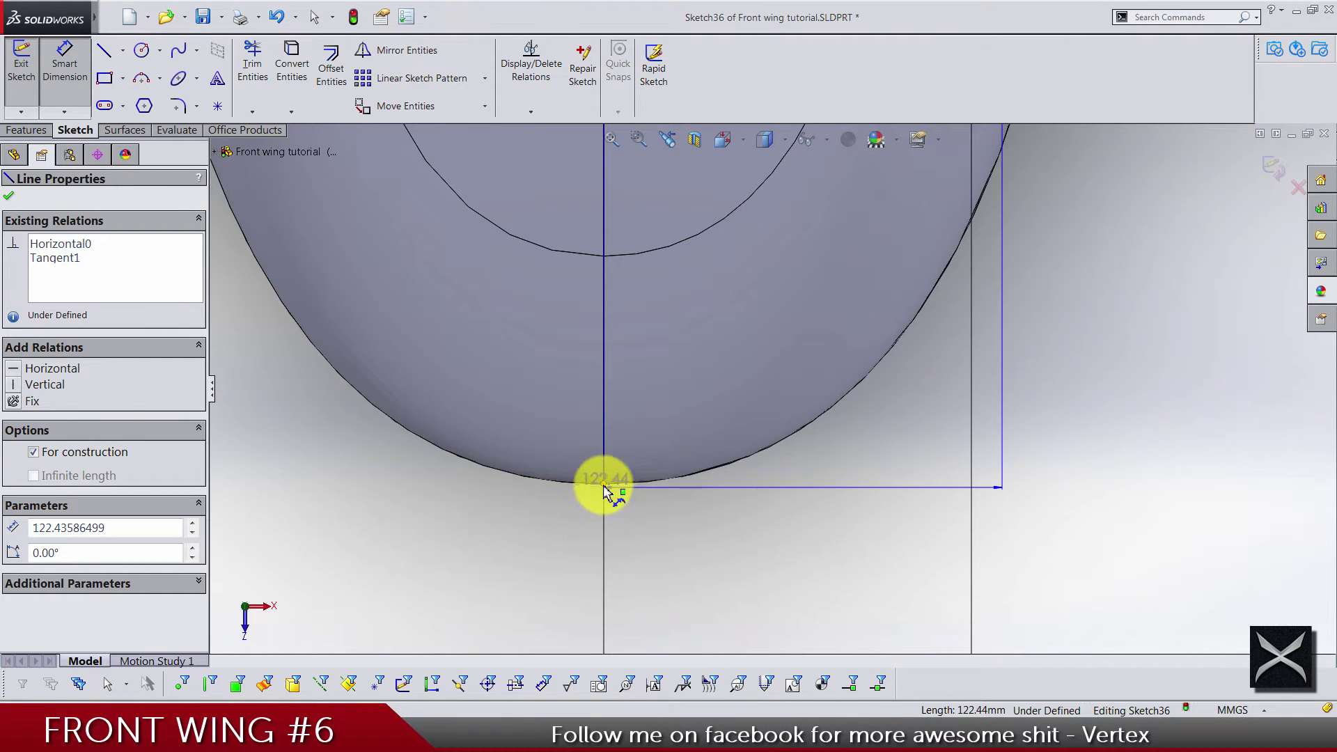
left_click(604, 486)
scroll(860, 349, "up", 8)
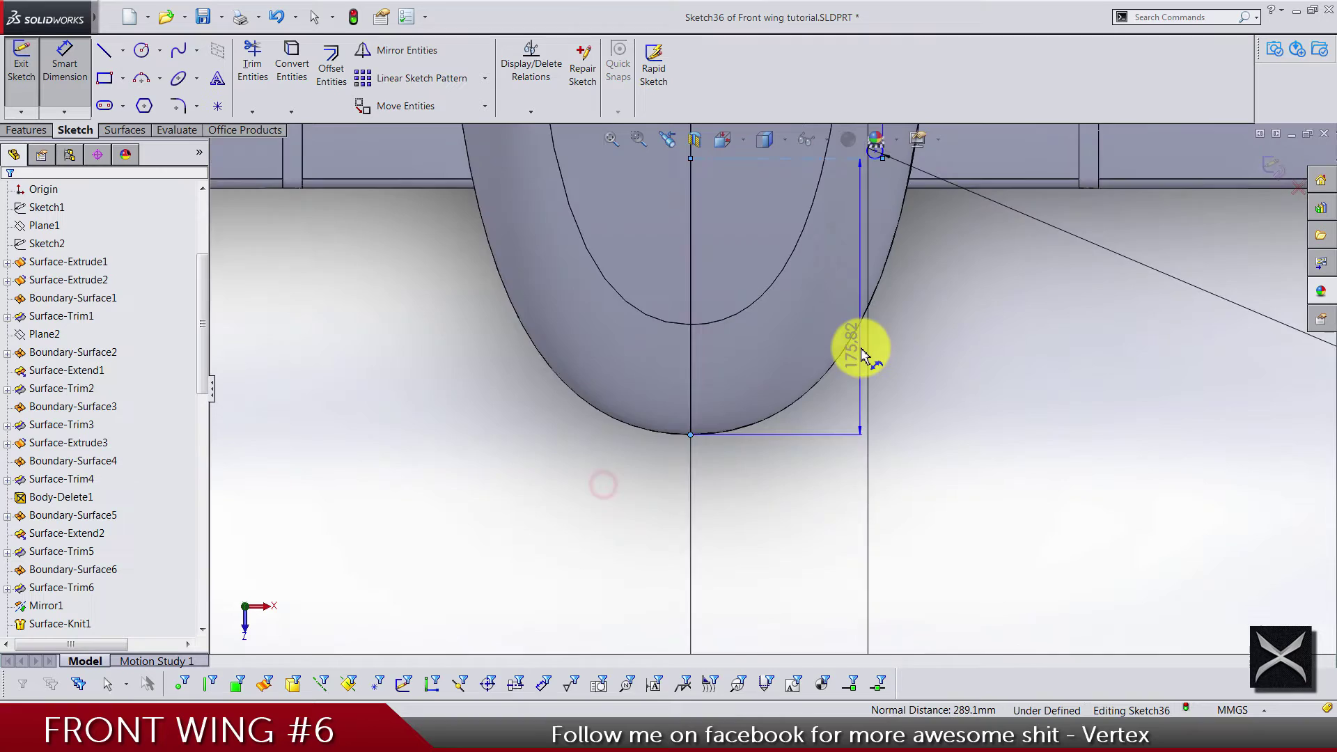
left_click(879, 346)
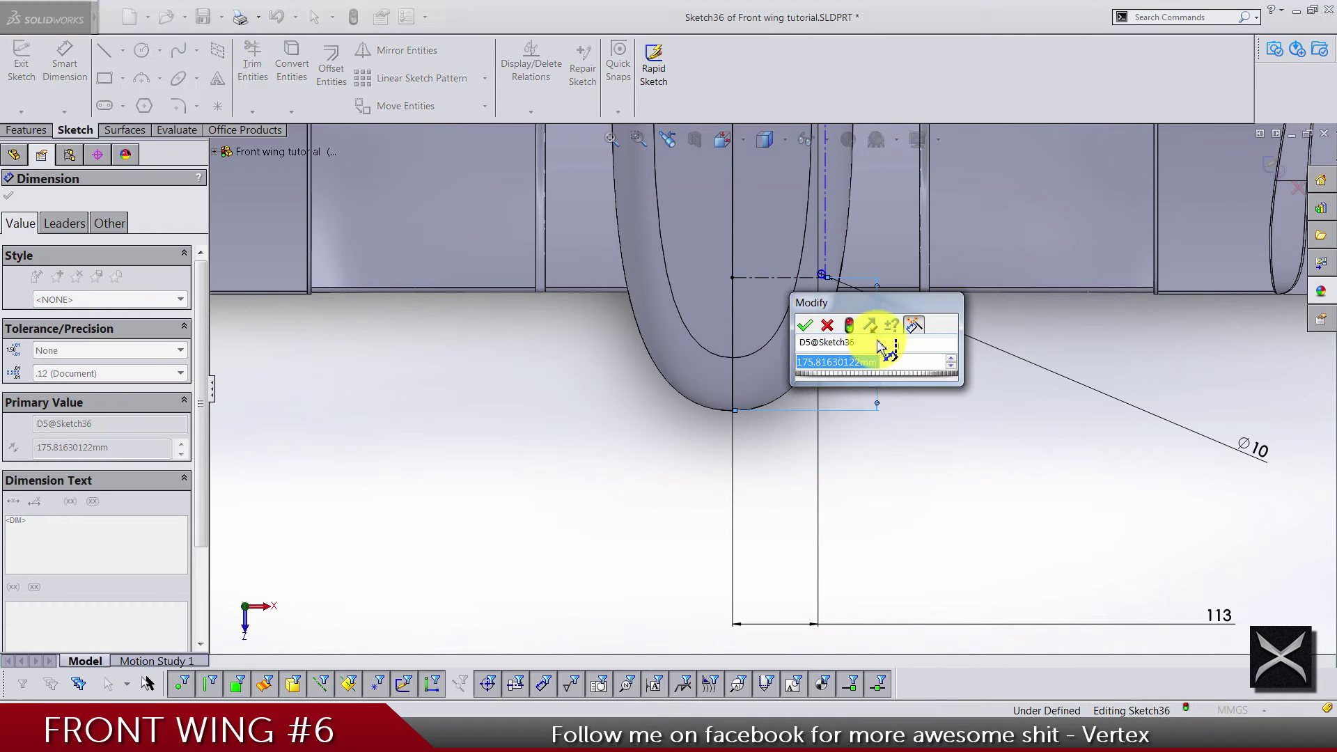
type("225")
key("Return")
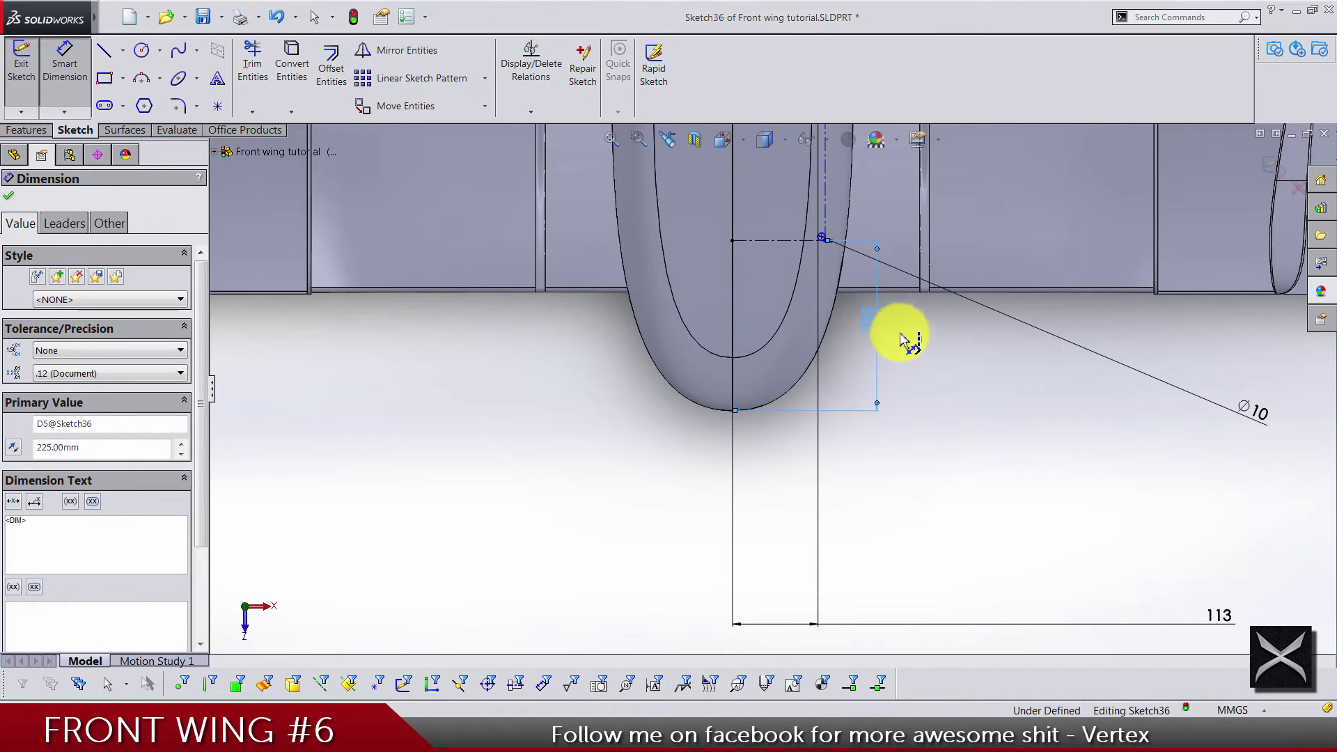
left_click(942, 354)
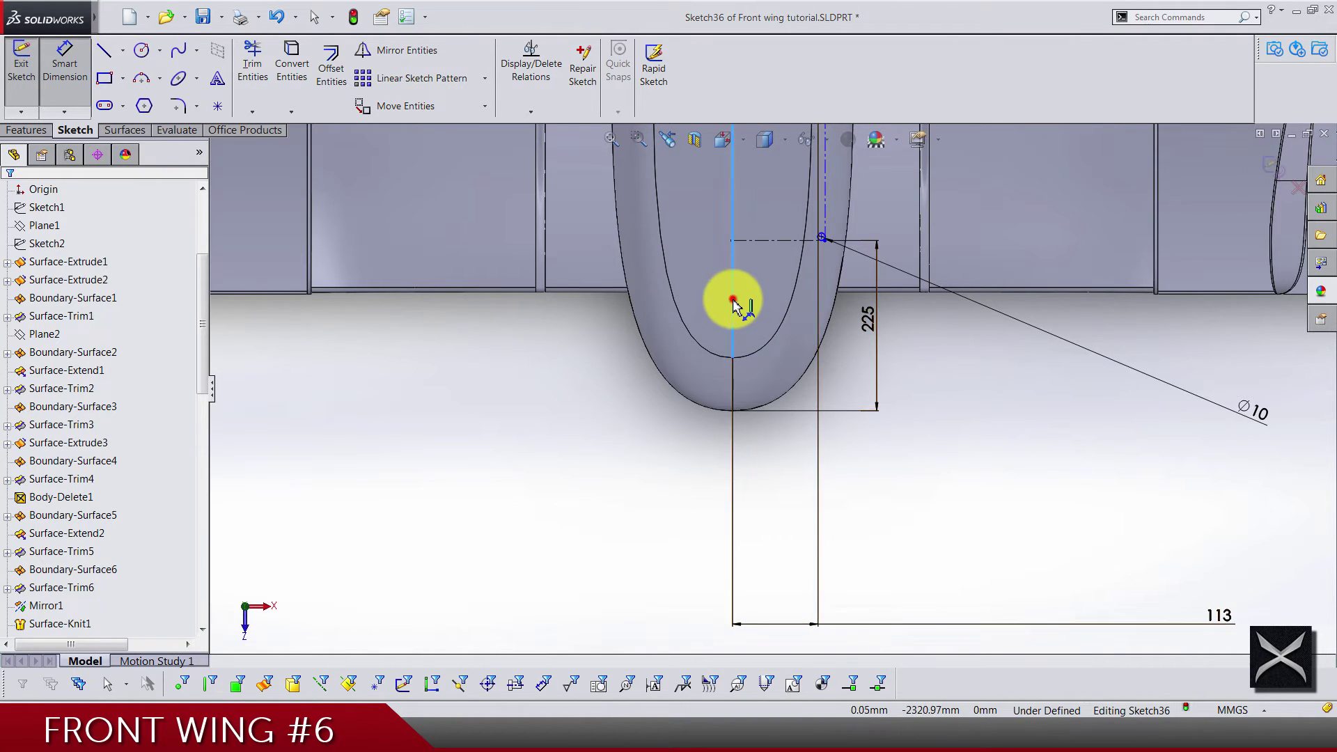
- Dimension the vertical construction line 127 mm from the nose centreline
scroll(739, 305, "up", 5)
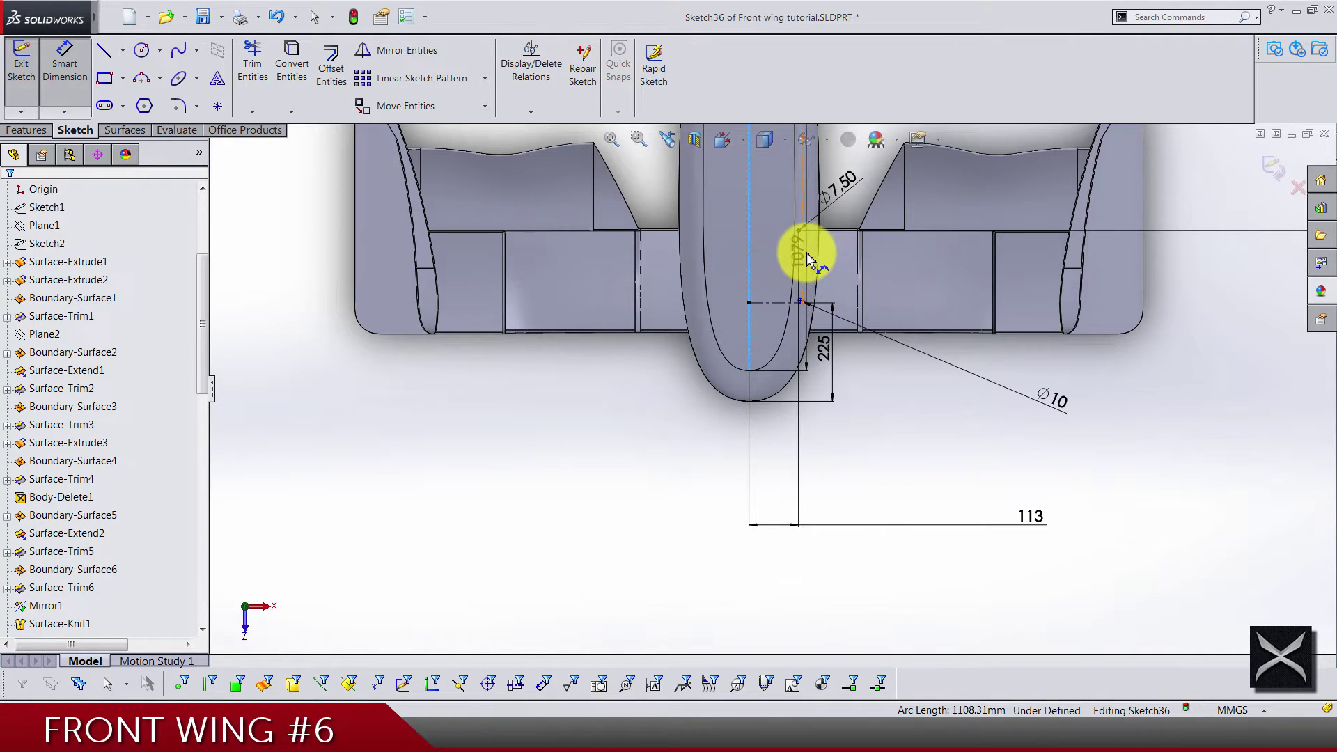
left_click(807, 252)
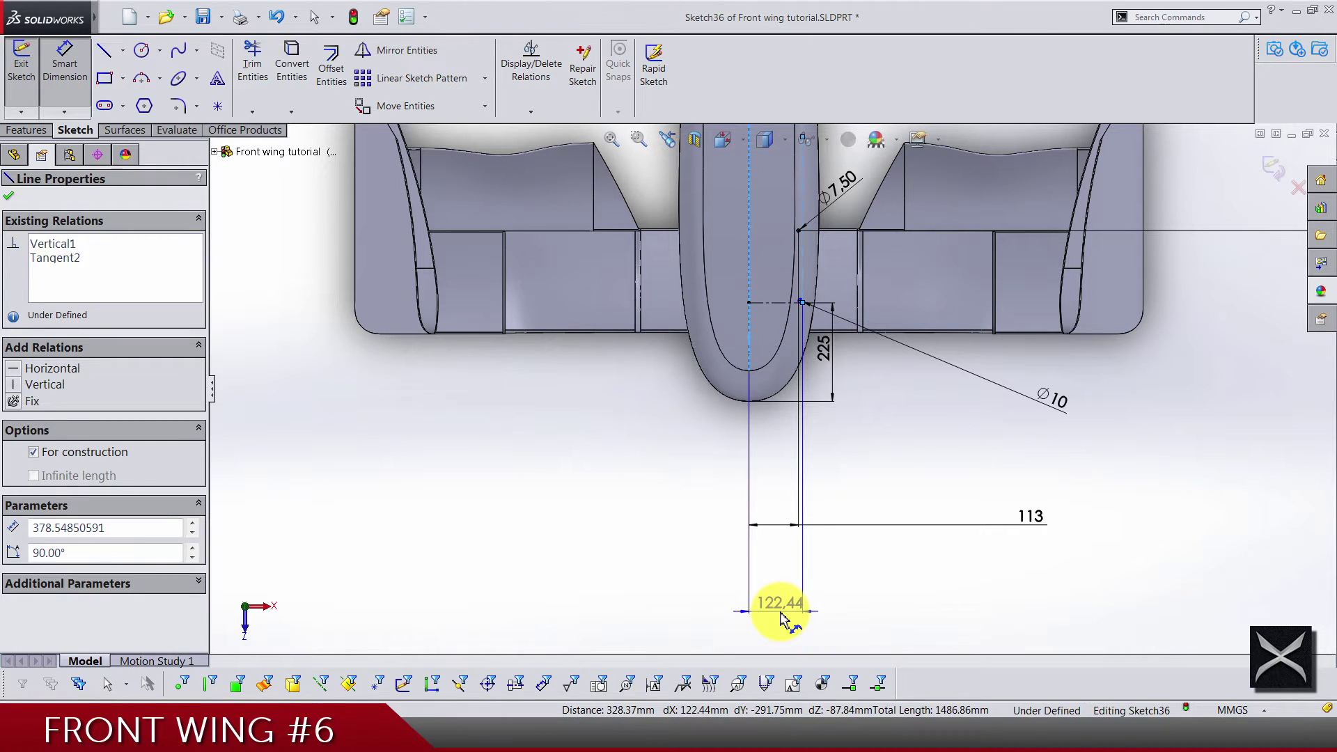
left_click(782, 617)
key("Return")
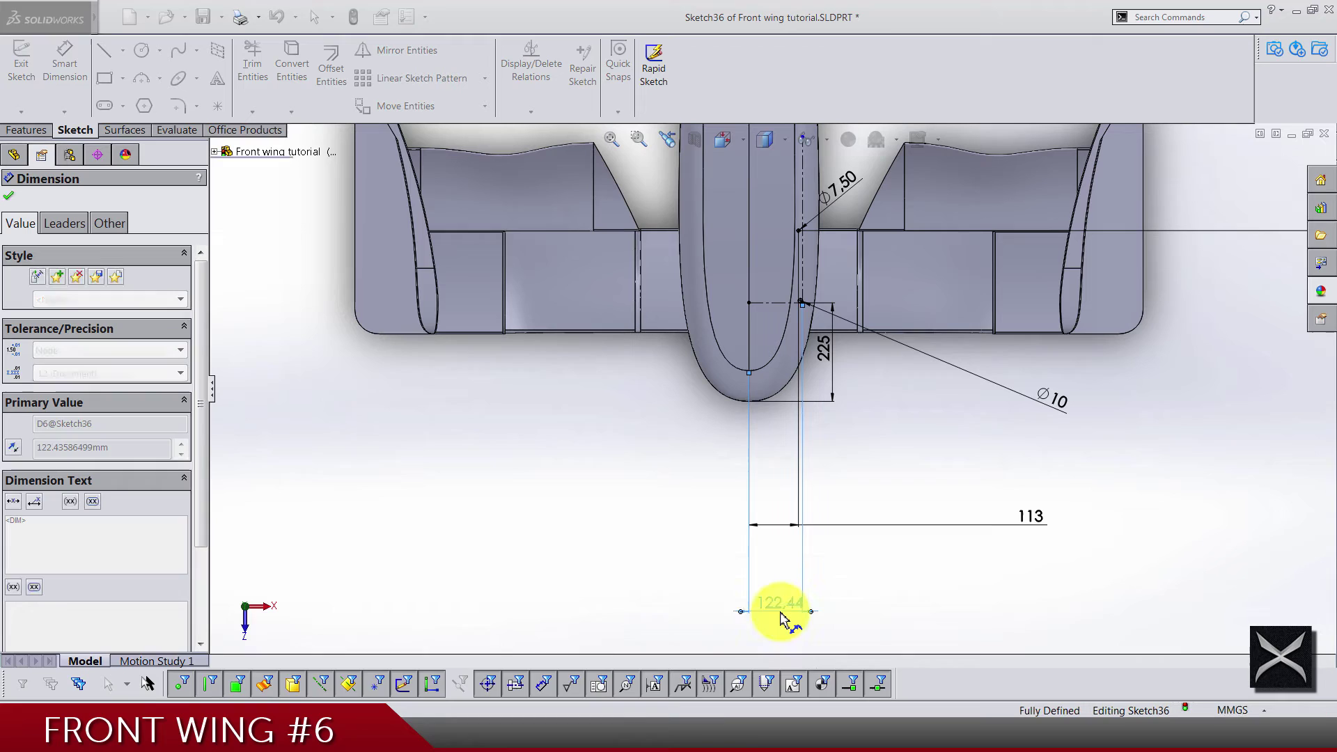
left_click(875, 439)
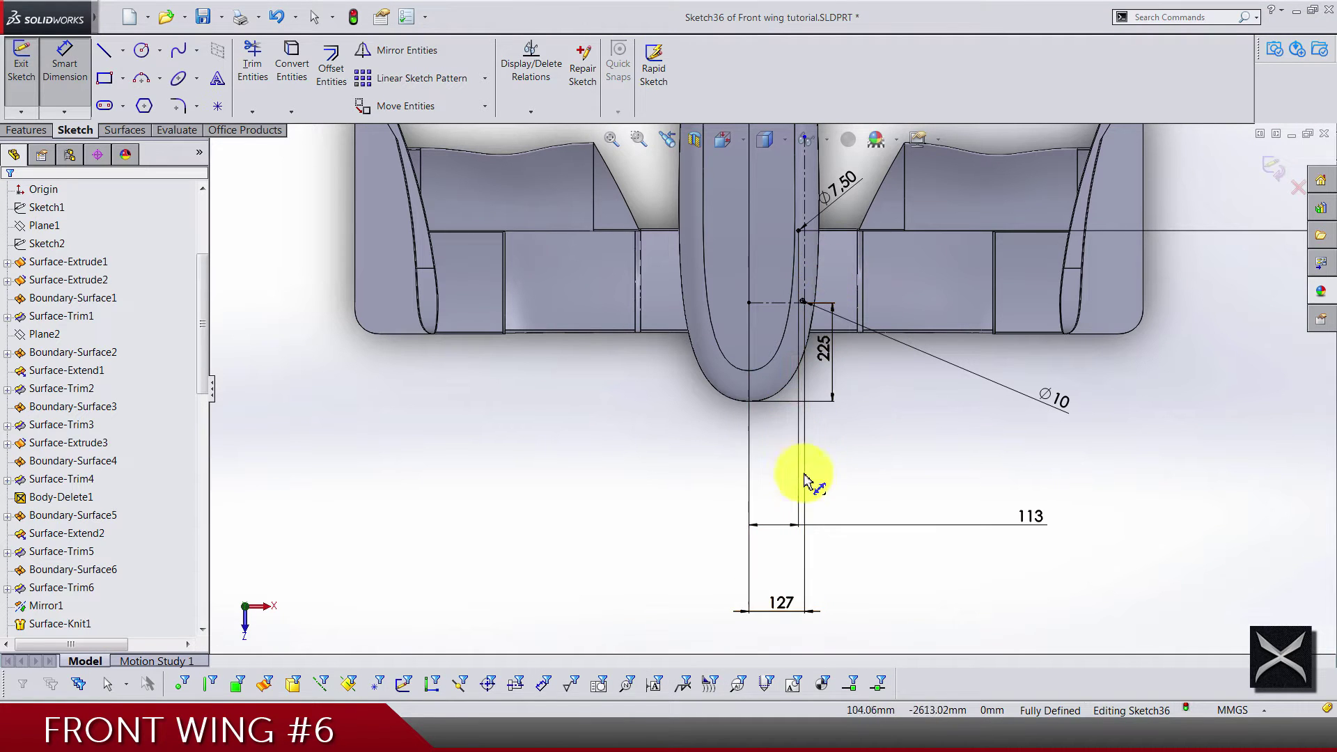
- Move the 113 mm dimension just above the 127 mm one and the 225 mm dimension to the other side of the nose
left_click_drag(1032, 521, 776, 567)
left_click(839, 486)
left_click(828, 340)
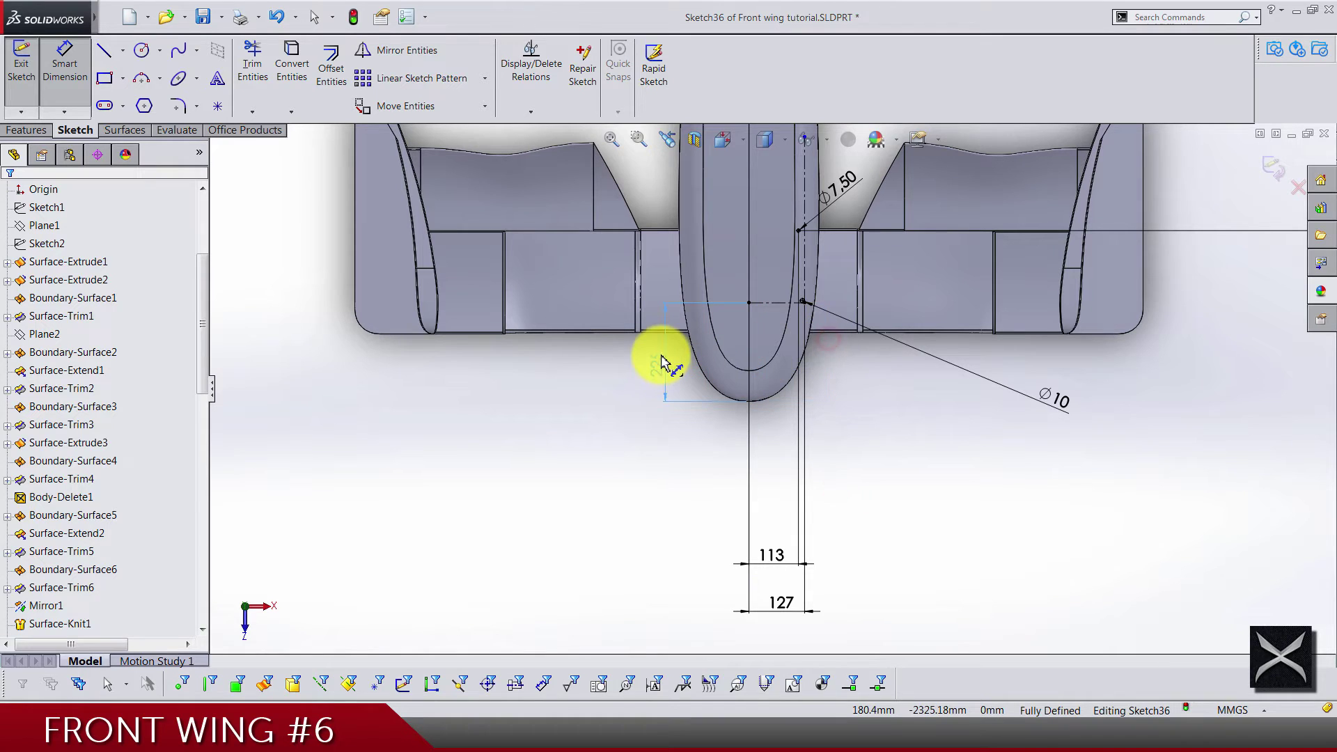
left_click_drag(661, 354, 662, 348)
left_click(936, 418)
- Sketch a three-point spline along the outer side of the two circles, from beside the rear circle to beside the front one
scroll(821, 322, "up", 3)
scroll(786, 292, "down", 4)
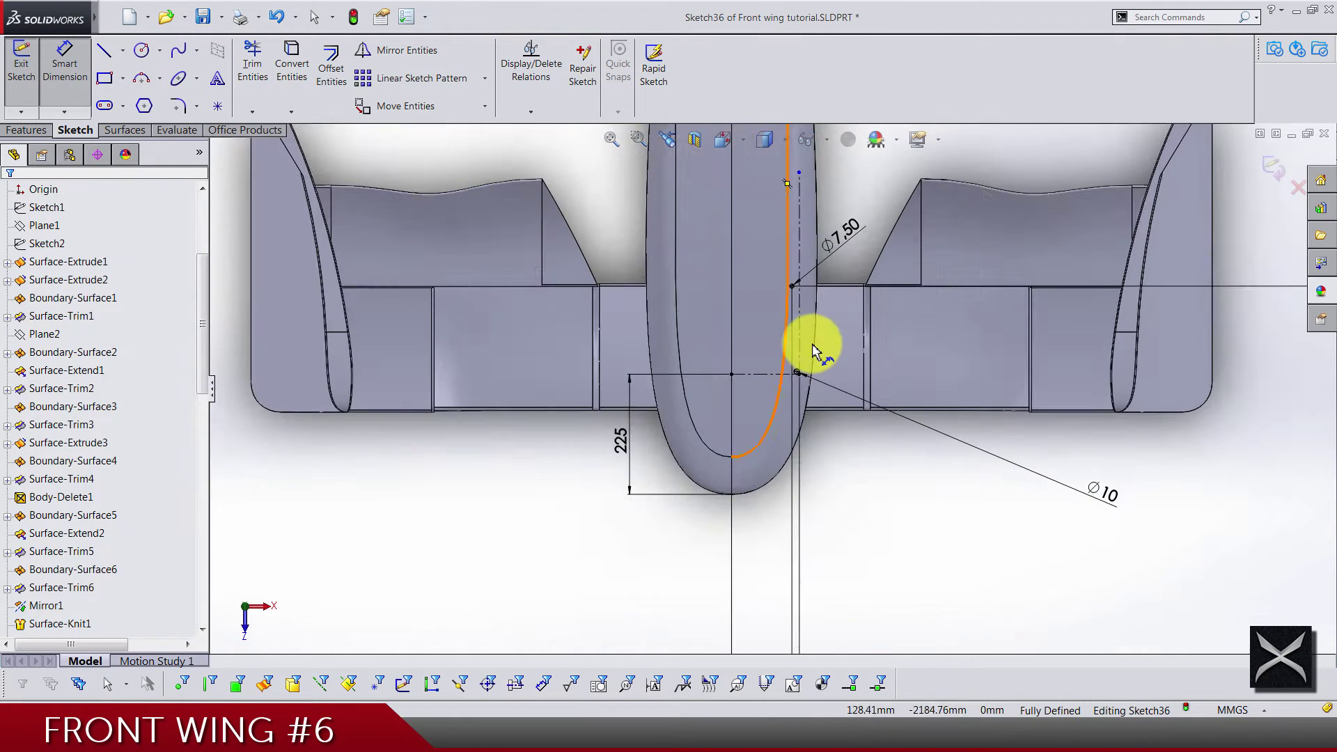
scroll(814, 348, "down", 3)
scroll(786, 327, "down", 2)
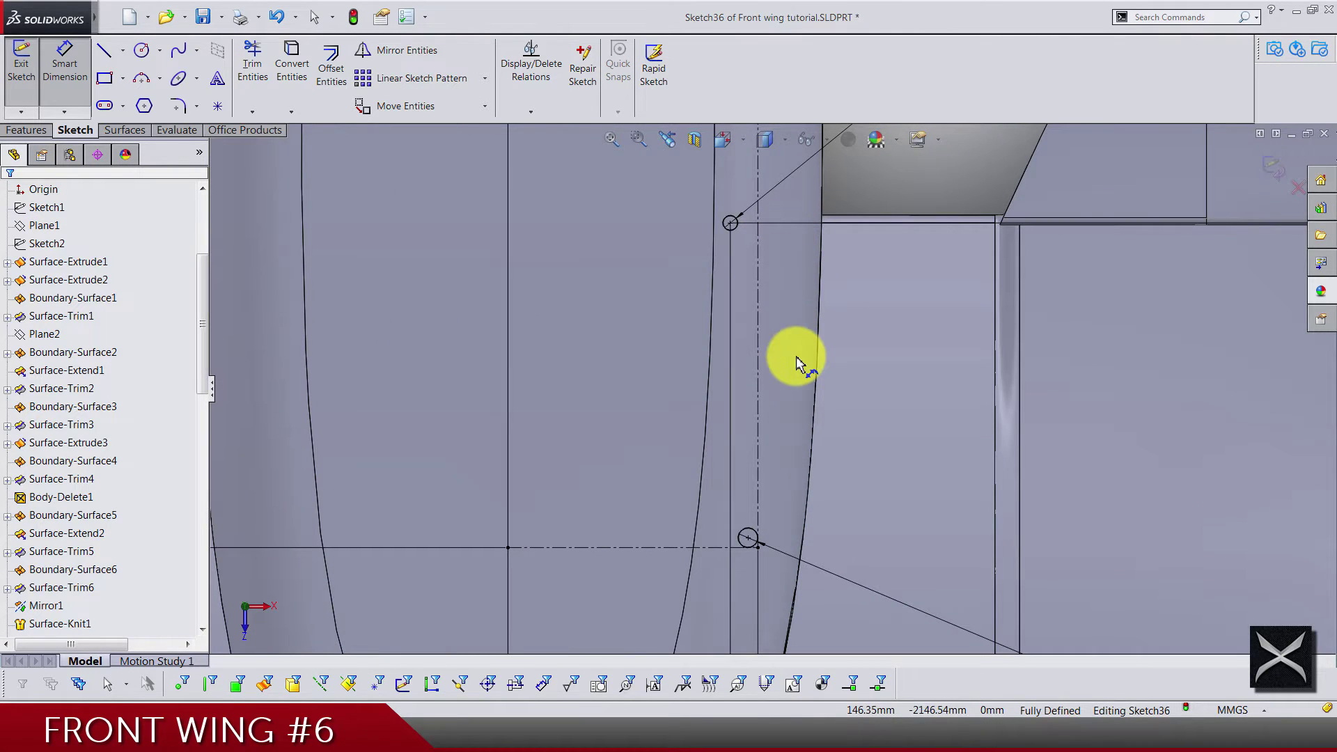
key("Escape")
left_click(301, 152)
left_click(176, 55)
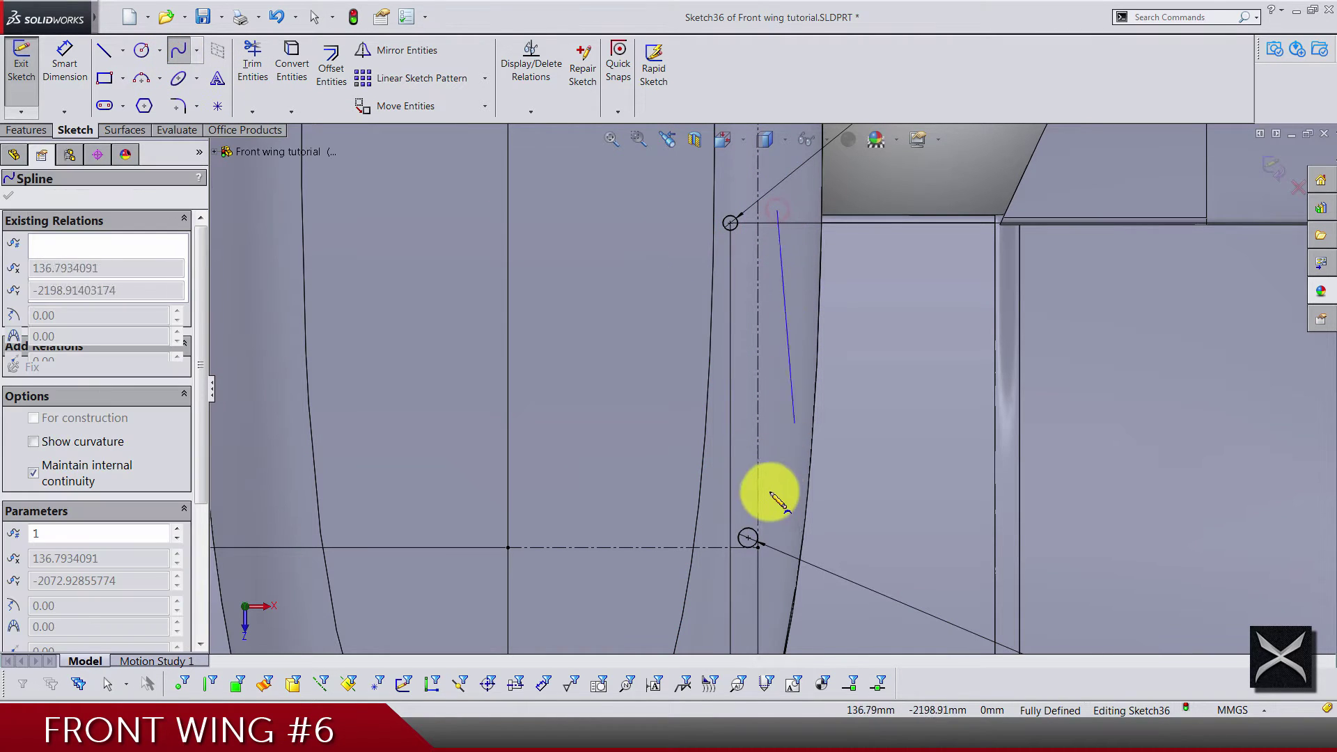
double_click(788, 533)
key("Escape")
scroll(788, 534, "down", 1)
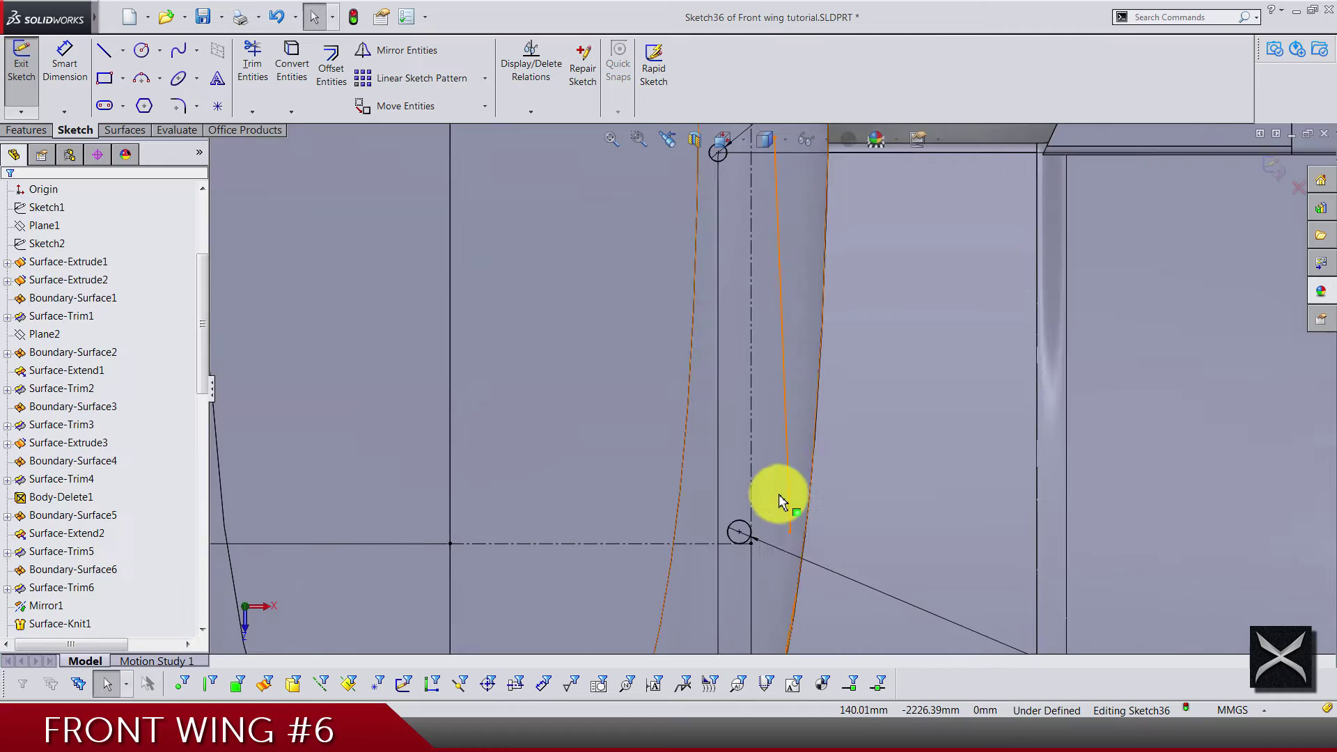
- Bow the spline outward, away from the two circles, by adjusting the tangent handles at its front and rear ends
scroll(772, 417, "up", 3)
scroll(775, 359, "down", 1)
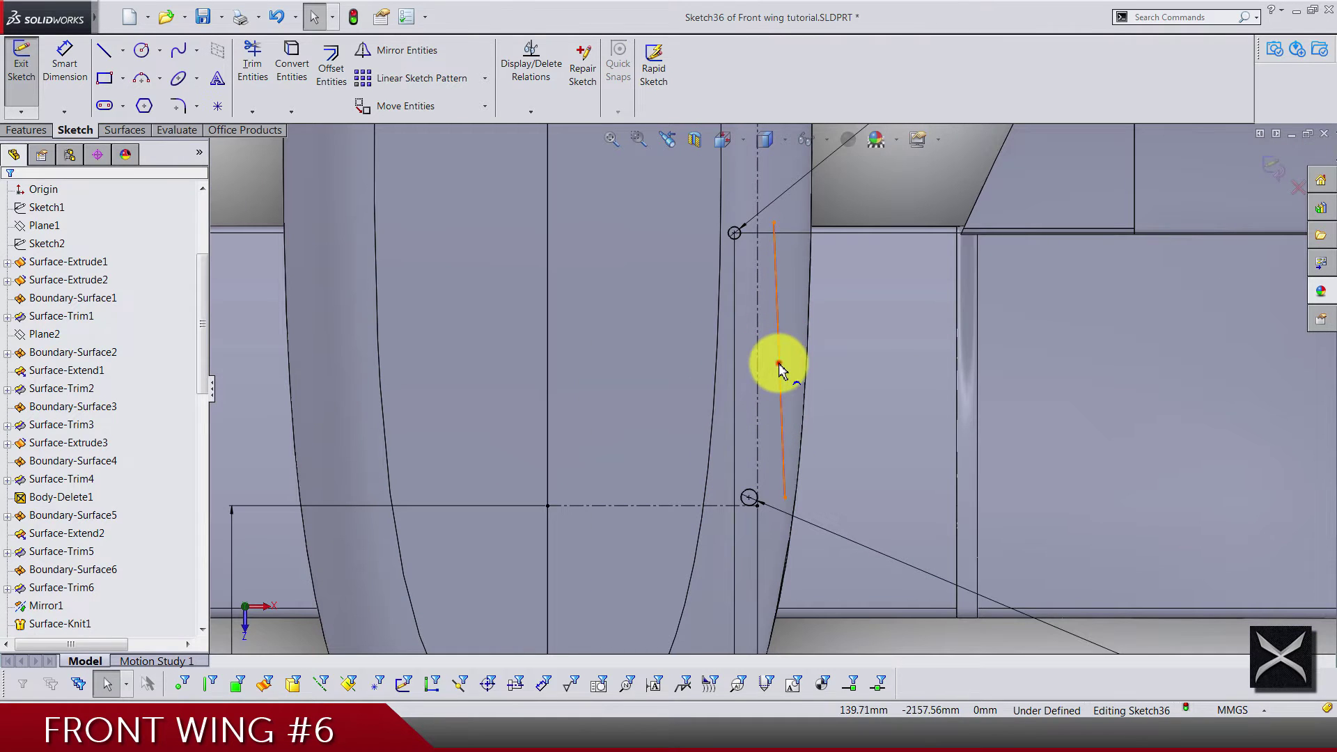
left_click(777, 364)
left_click_drag(781, 388, 804, 390)
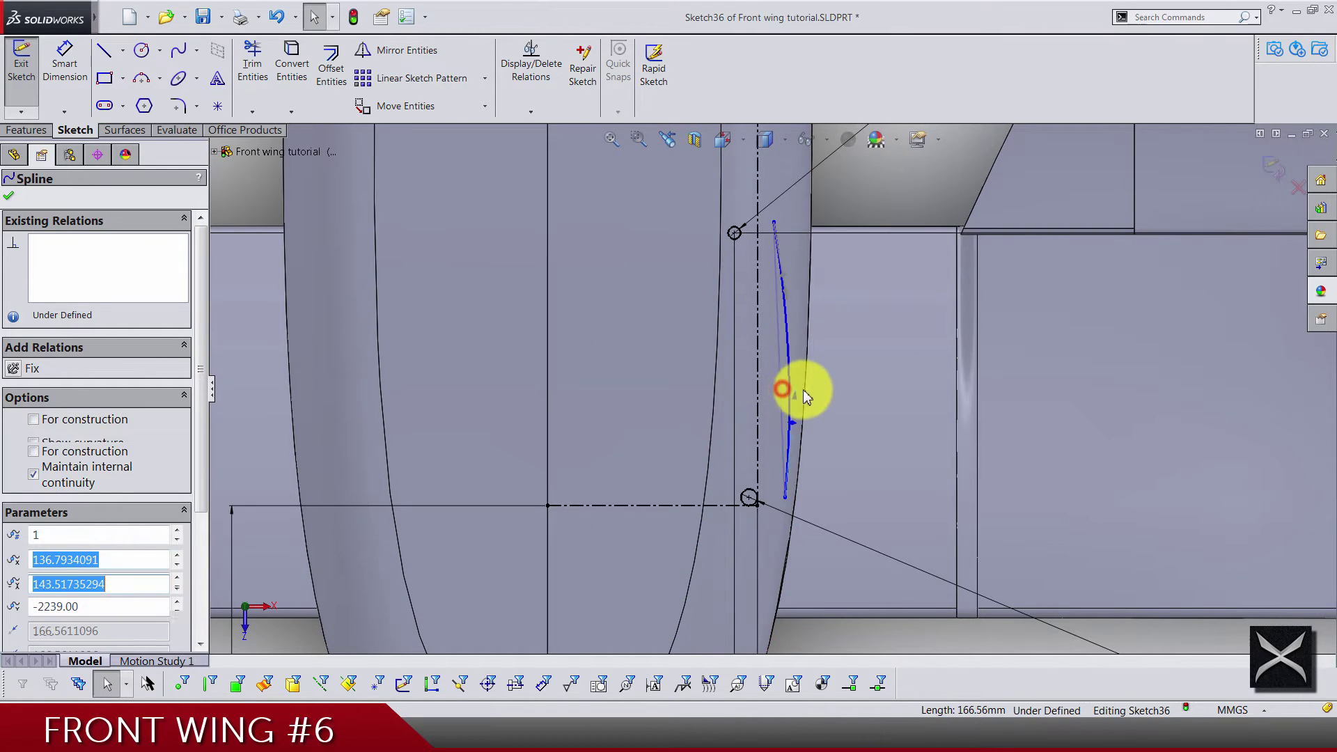
left_click_drag(798, 307, 794, 310)
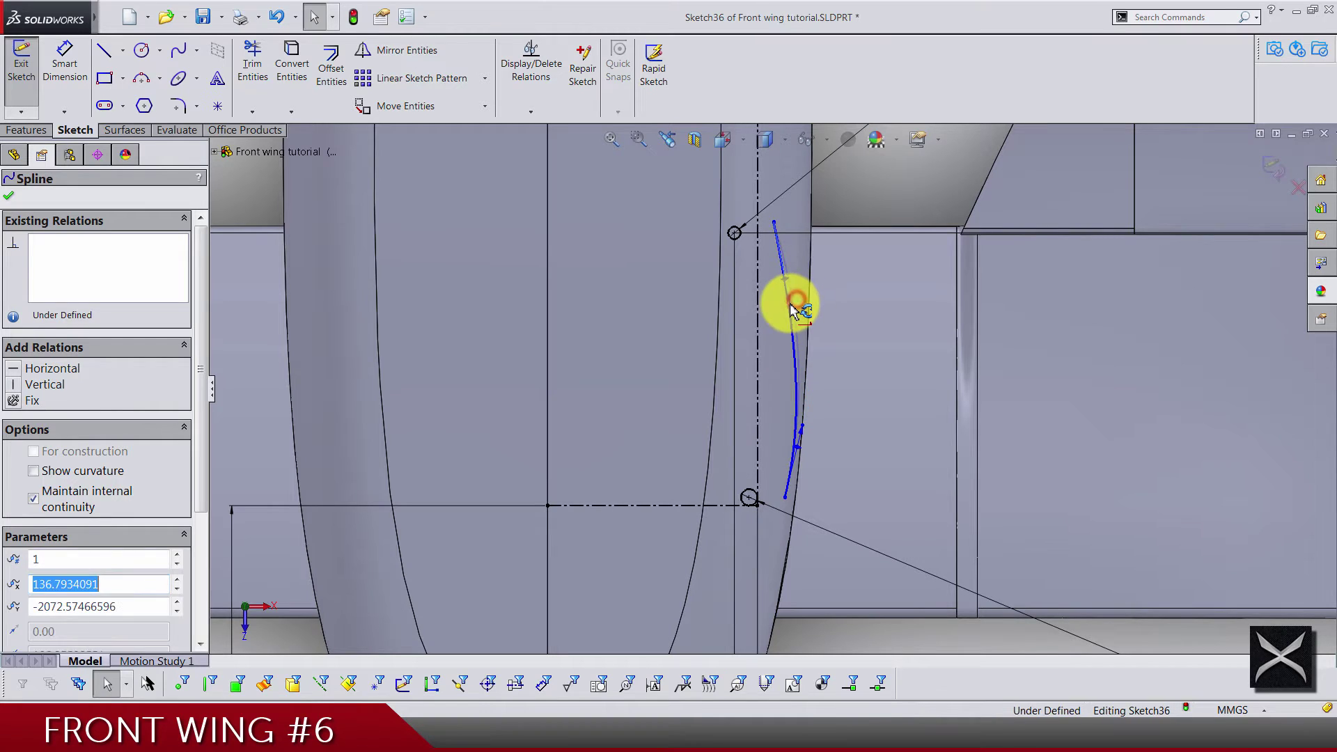
key("Escape")
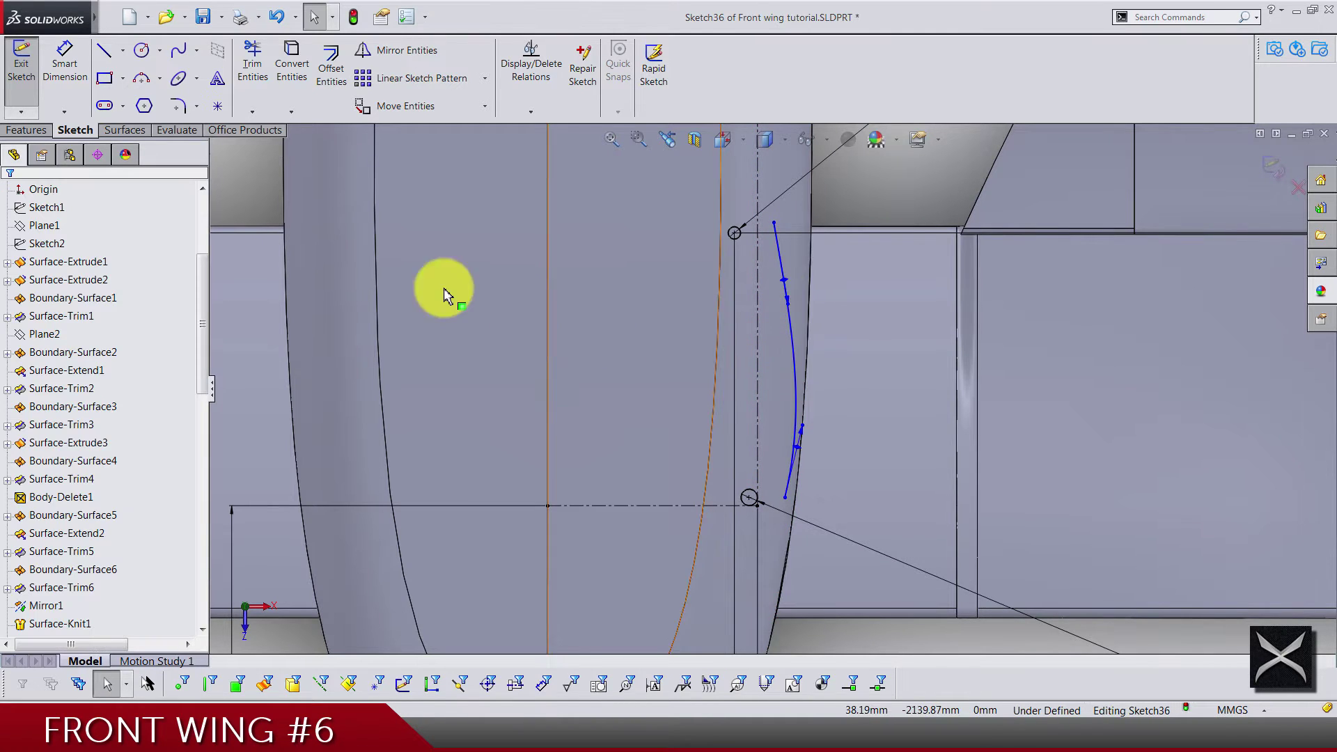
- Dimension the angle between the spline's rear tangent handle and the vertical construction line as 10°
left_click(52, 74)
left_click(54, 76)
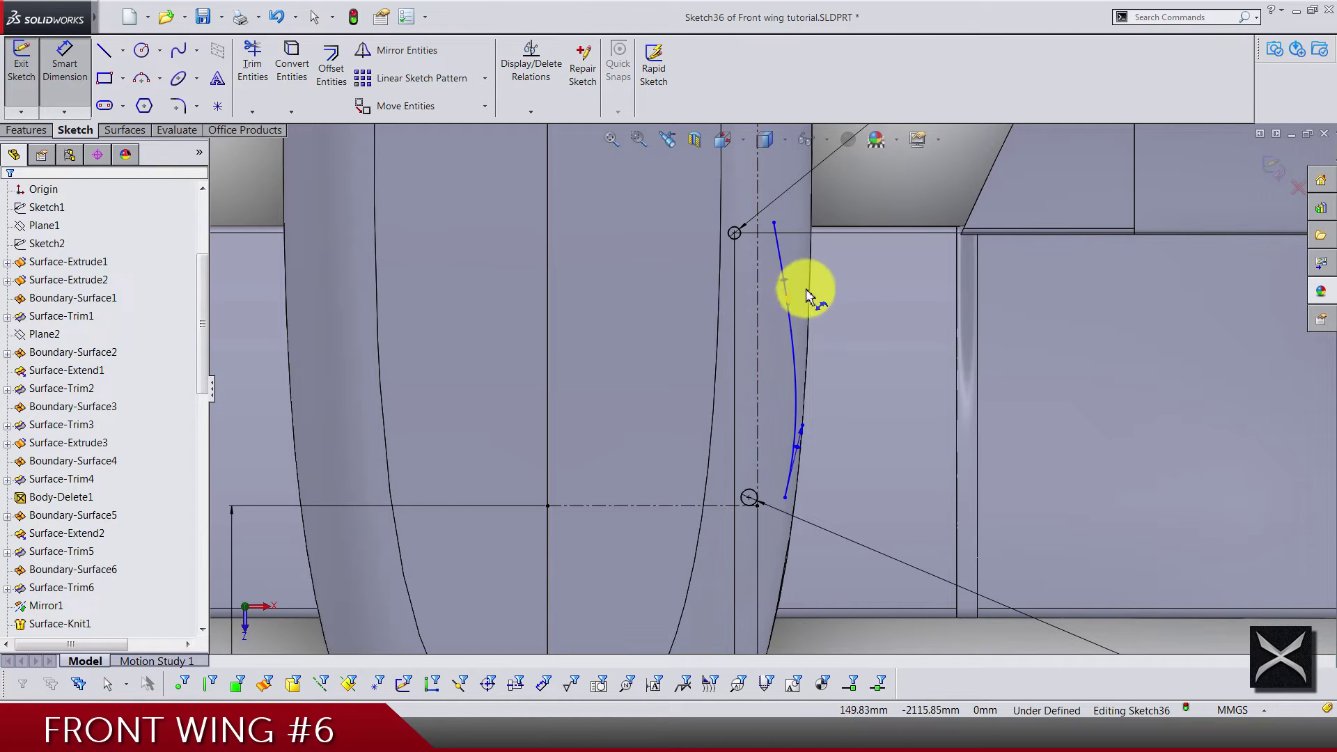
left_click(785, 289)
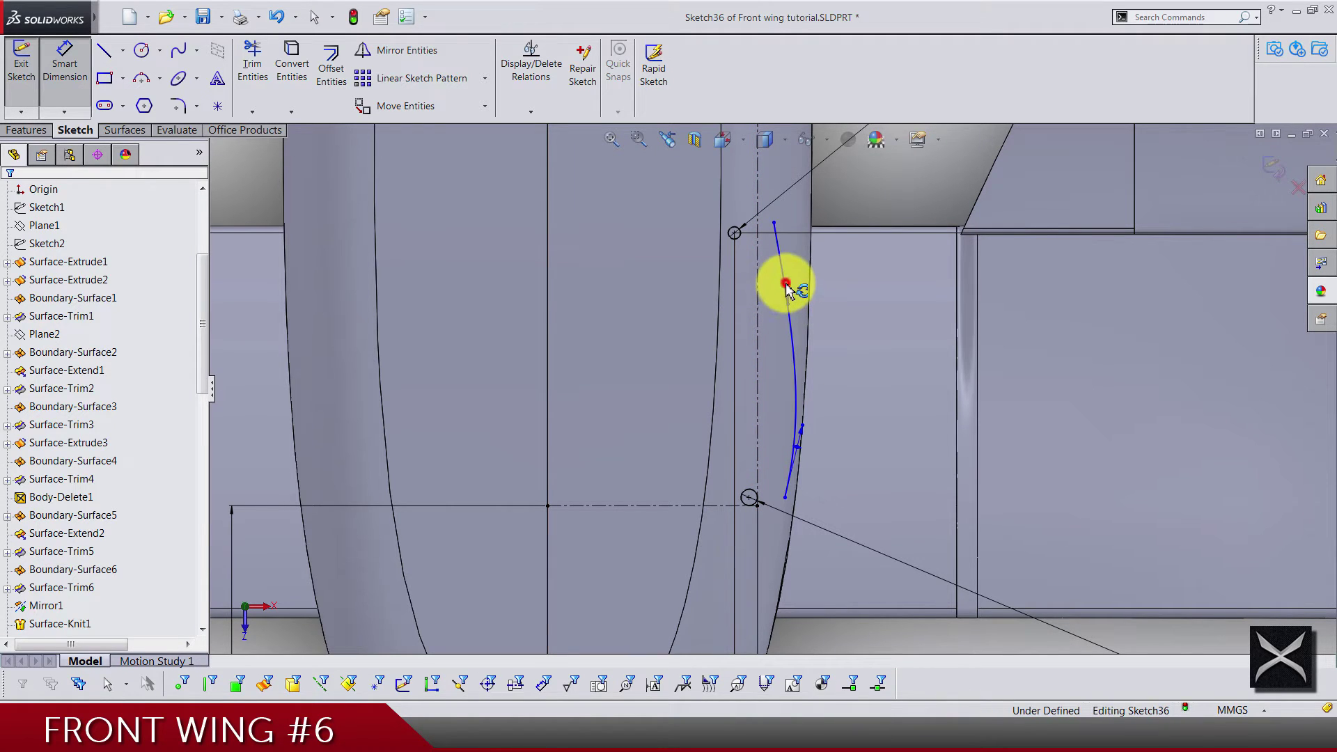
left_click(758, 300)
left_click(770, 323)
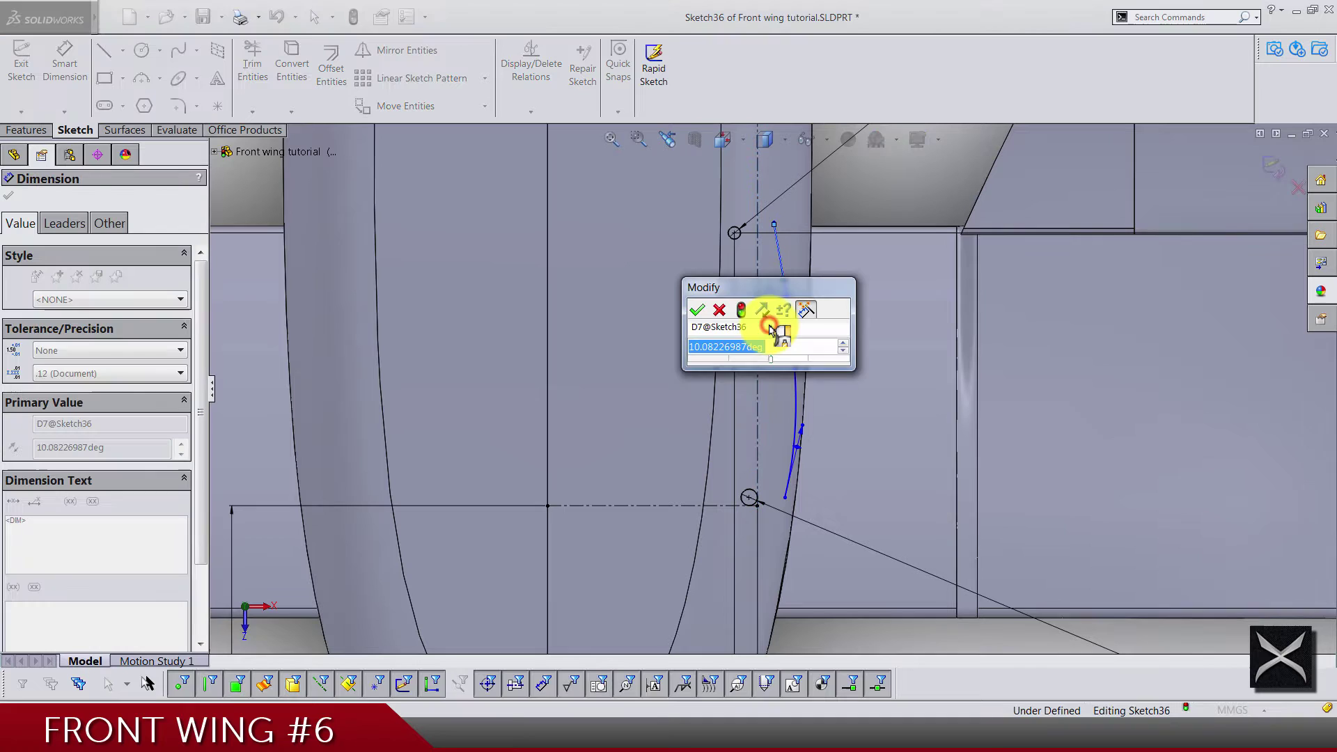
key("Return")
left_click(777, 387)
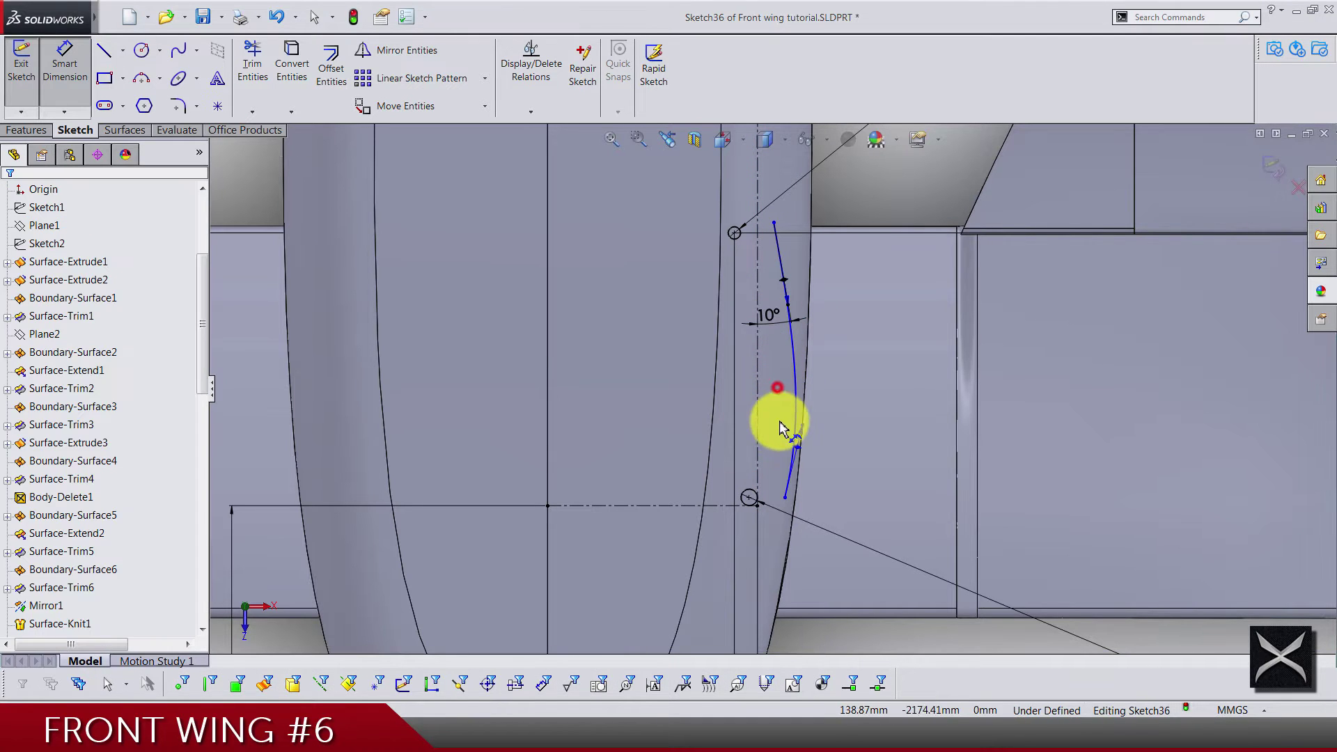
- Dimension the angle between the spline's front tangent handle and the vertical construction line as 15°
left_click(794, 456)
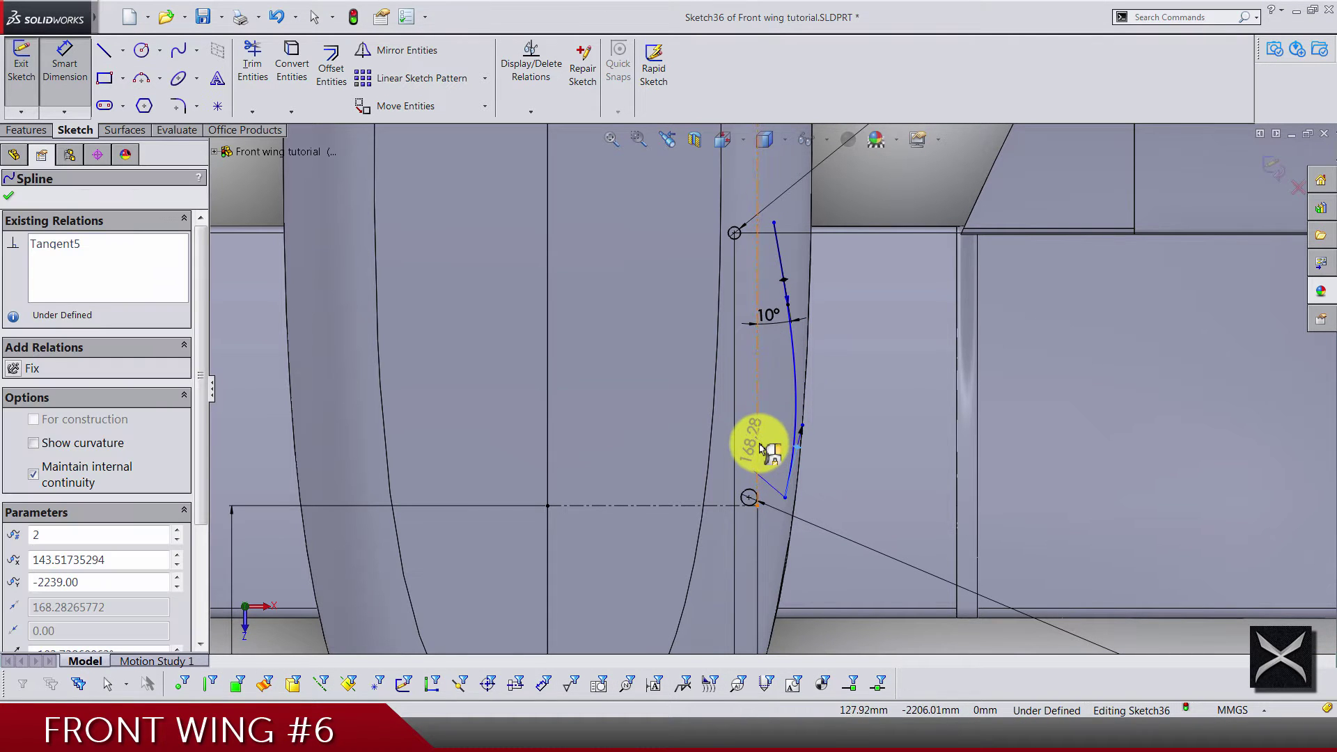
left_click(759, 444)
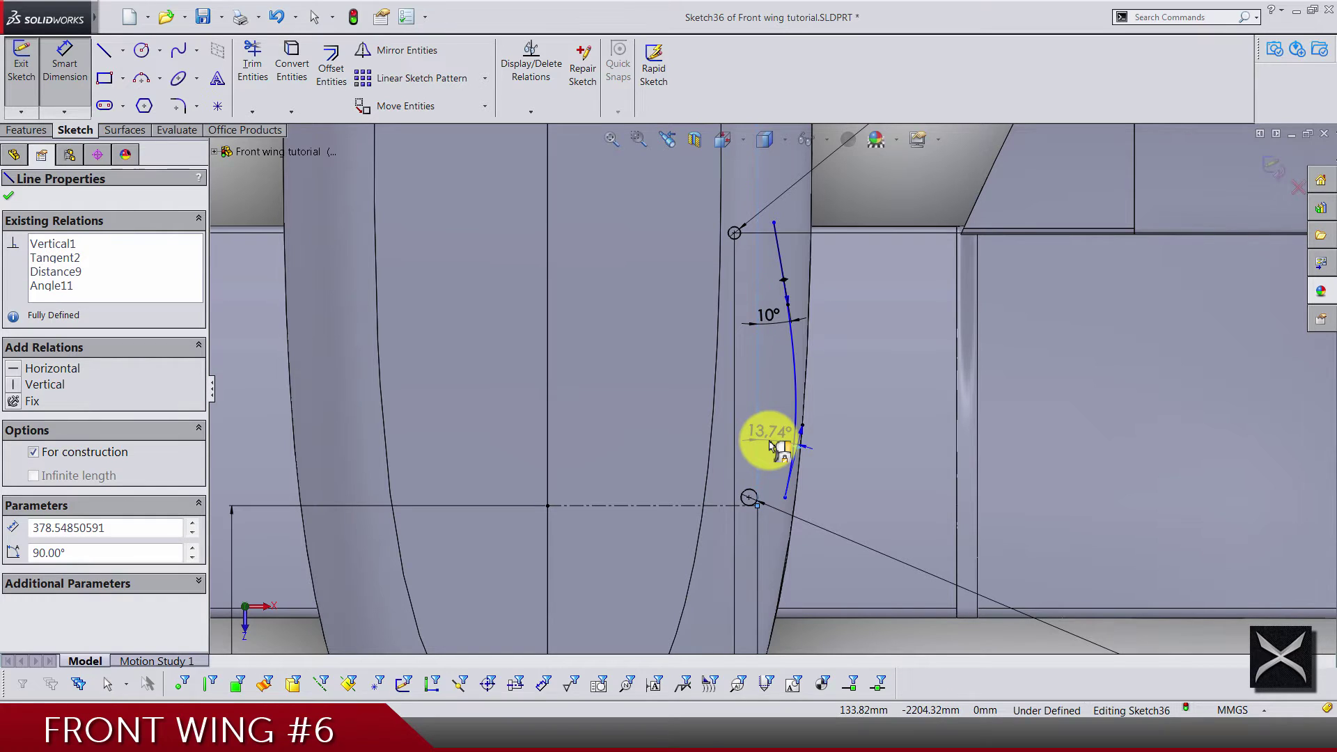
left_click(773, 445)
type("15")
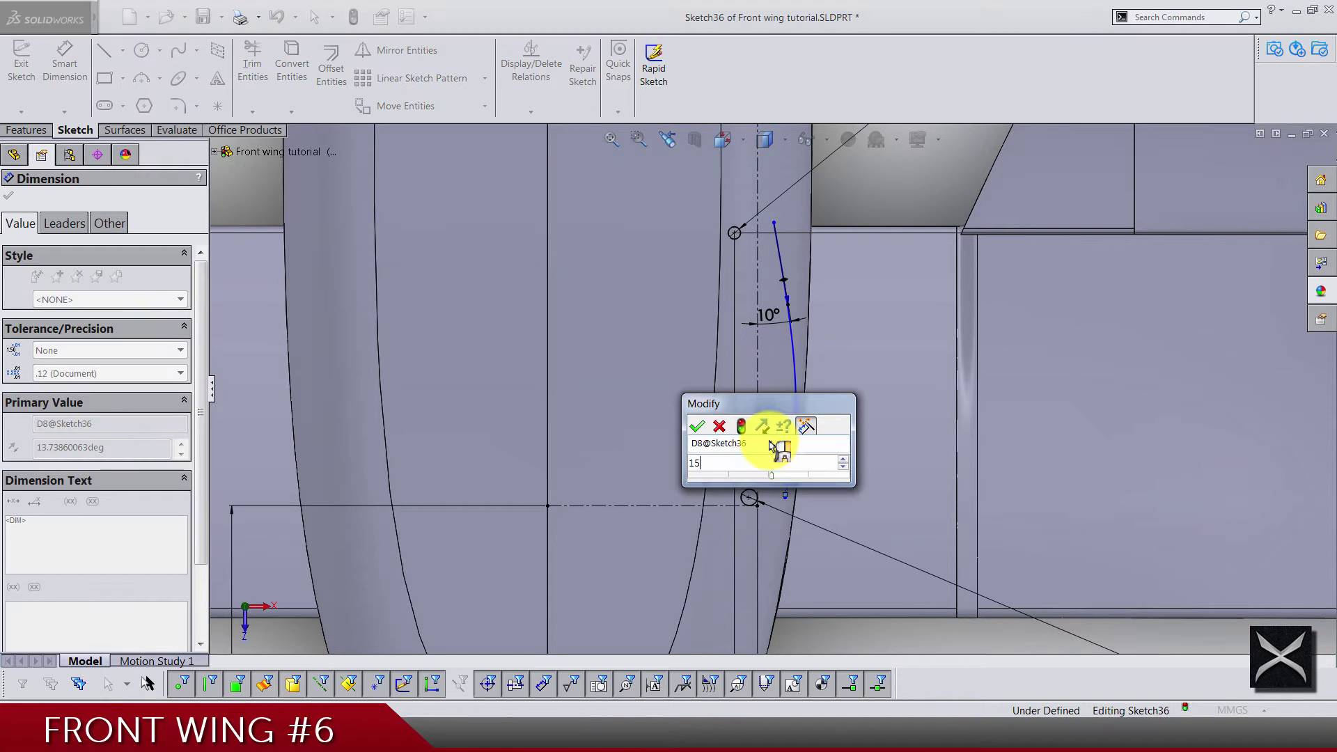
key("Return")
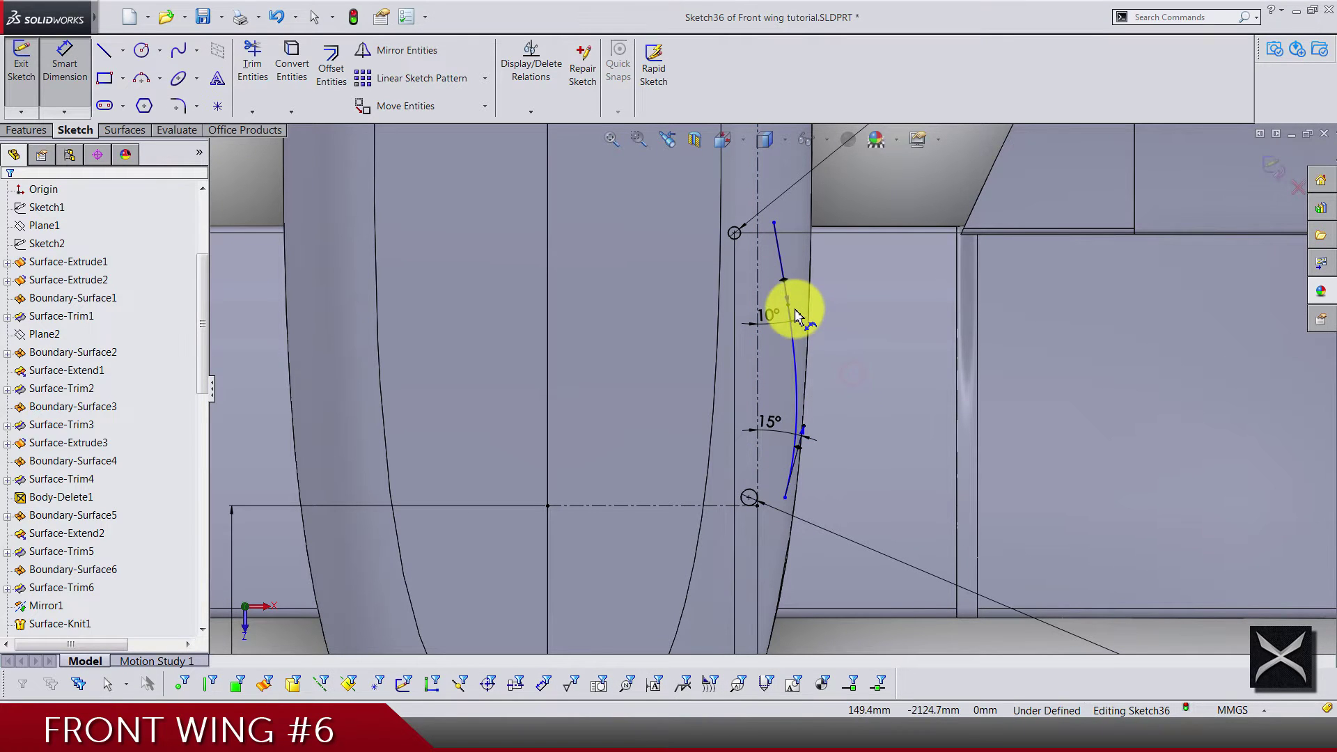
- Dimension the tangent weight of the spline's rear handle as 170
left_click(792, 309)
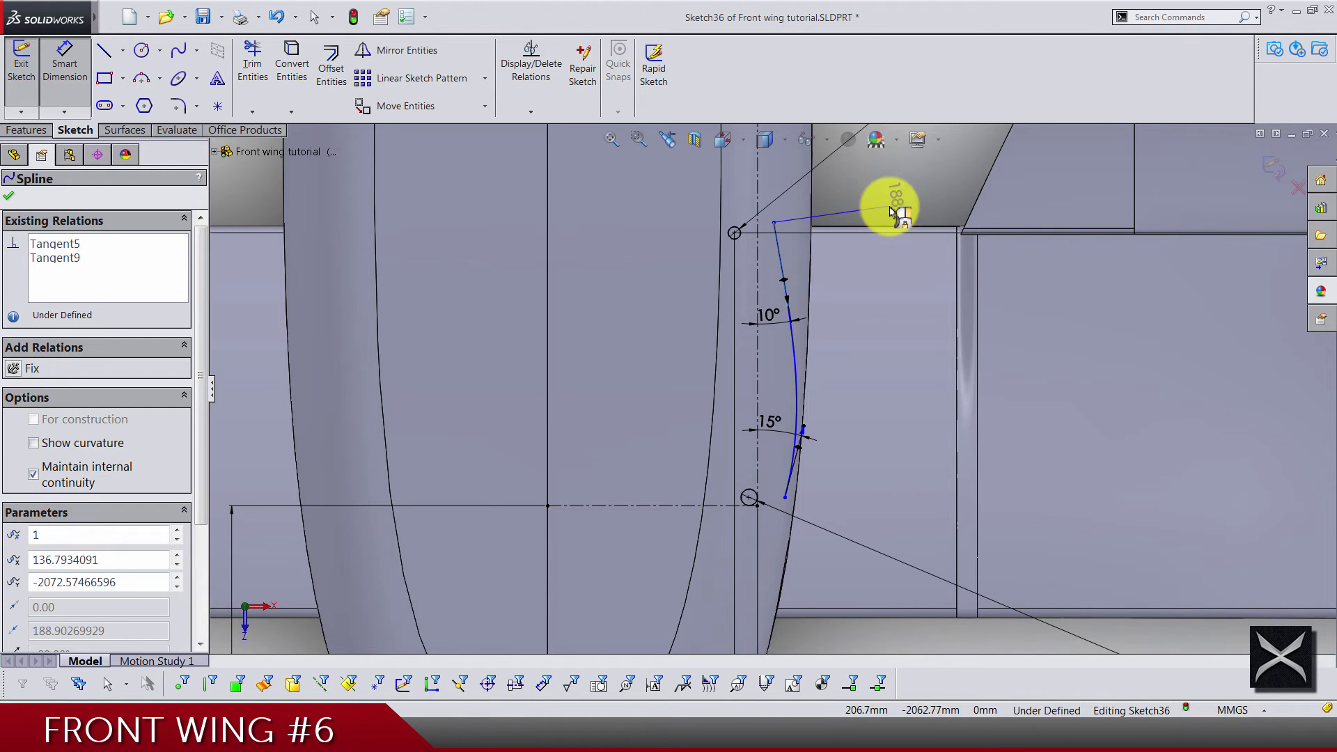
left_click(894, 211)
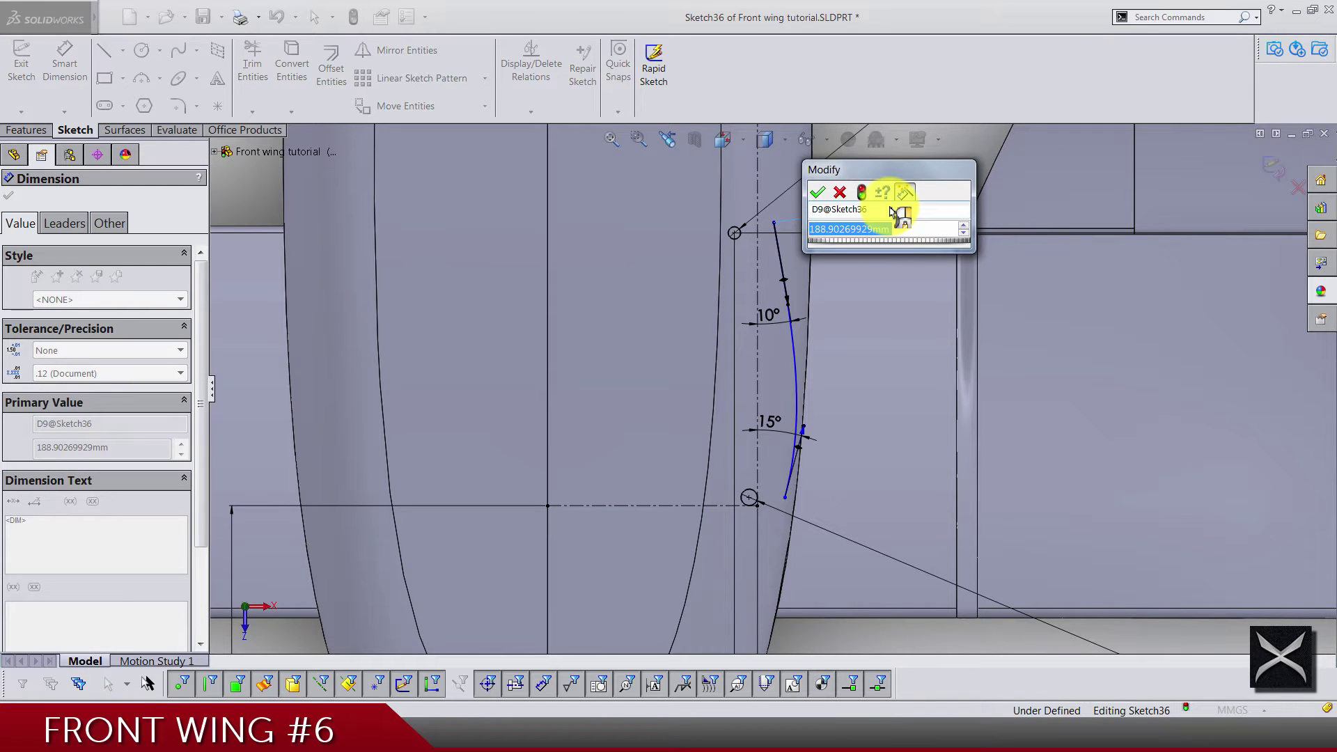
type("170")
key("Return")
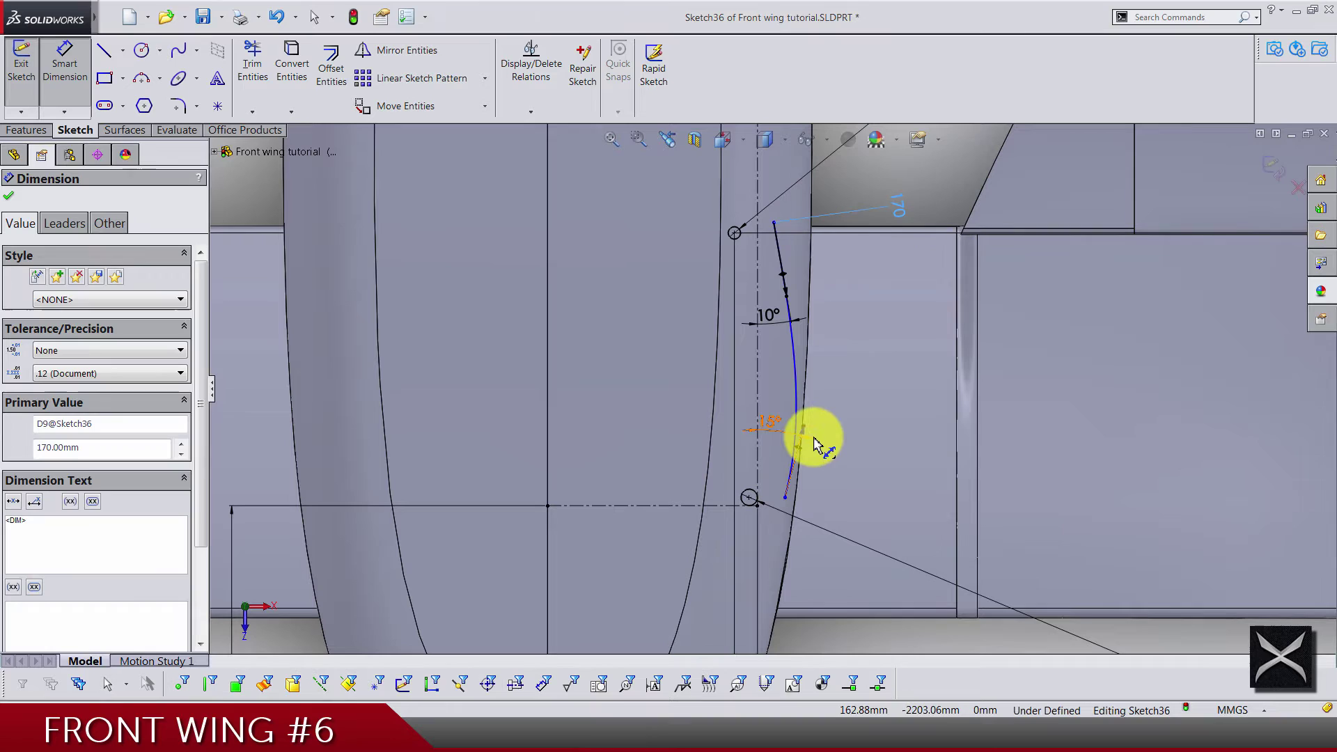
- Dimension the tangent weight of the spline's front handle as 100
left_click(805, 433)
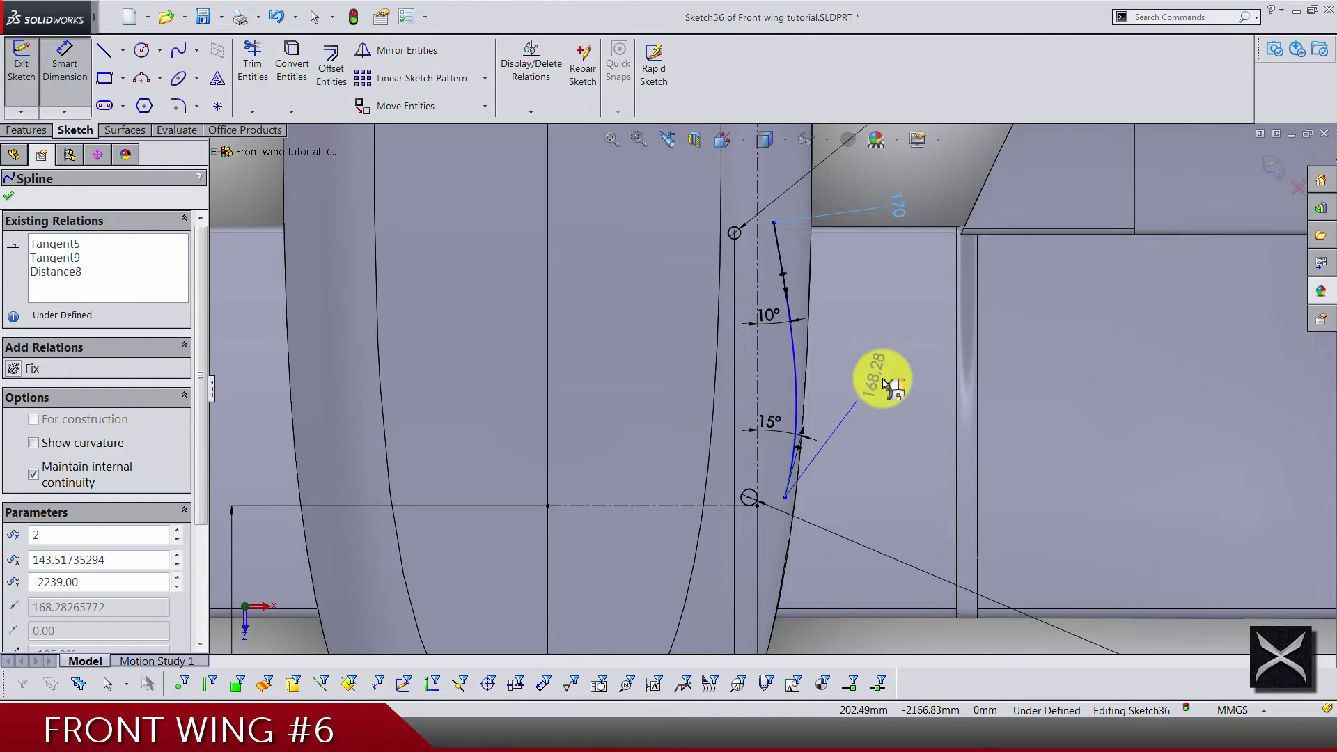
left_click(885, 384)
type("100")
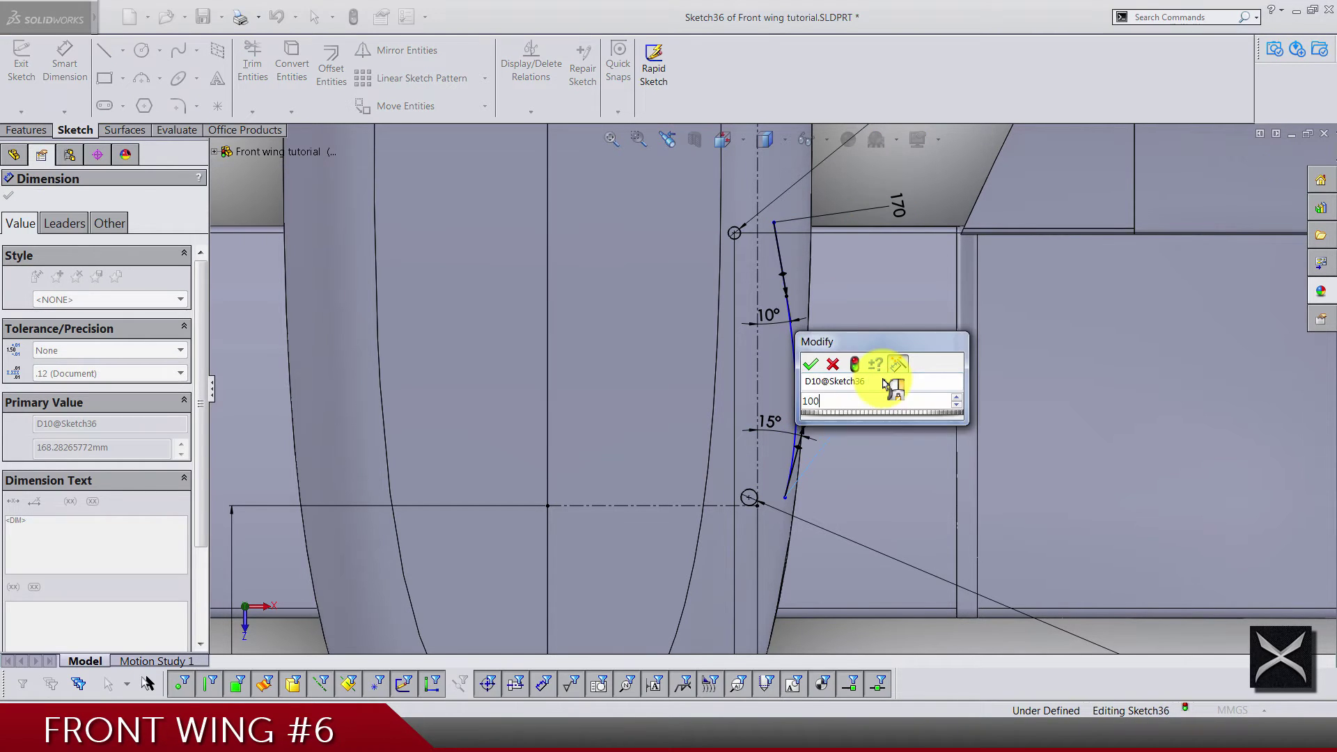
key("Return")
key("Escape")
- Make the spline's rear endpoint coincident with the 7.5 mm rear circle
scroll(780, 247, "down", 3)
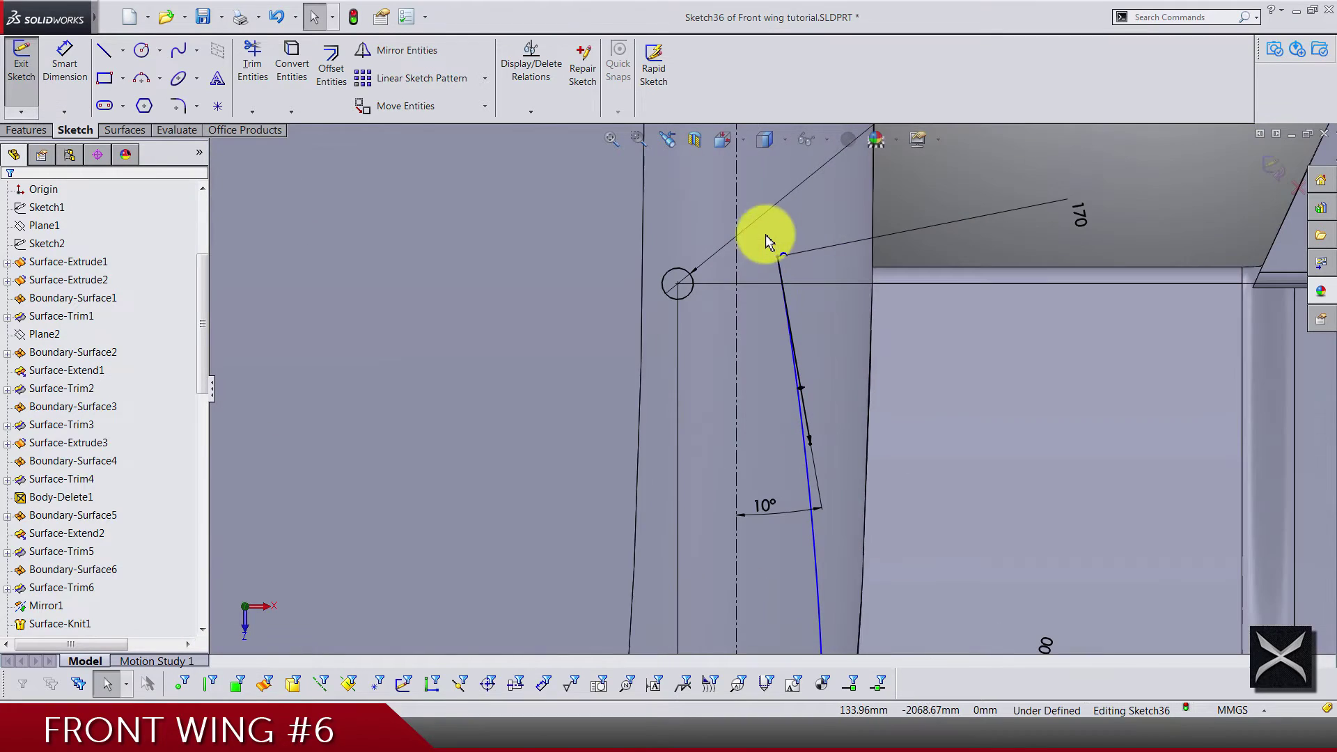
left_click(777, 257)
scroll(754, 254, "down", 2)
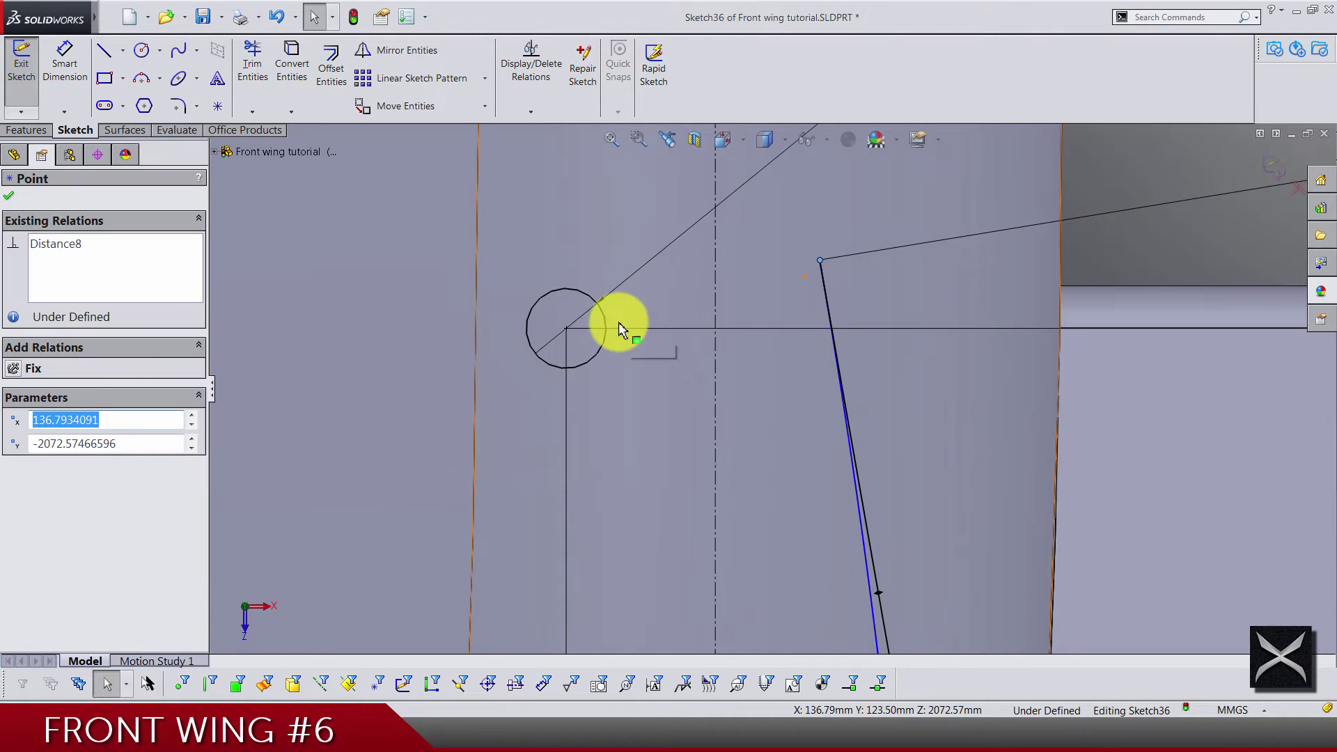
left_click(609, 333, "ctrl")
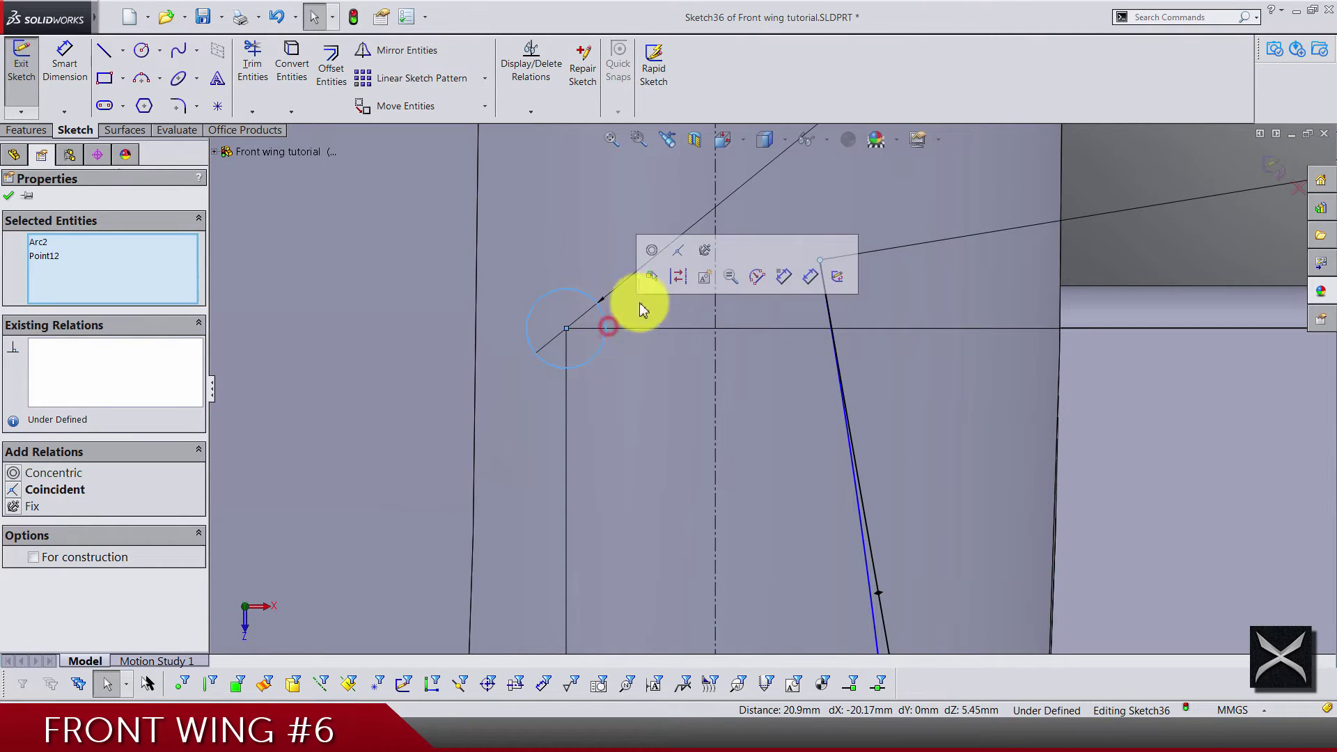
left_click(670, 263)
key("Escape")
scroll(728, 497, "up", 10)
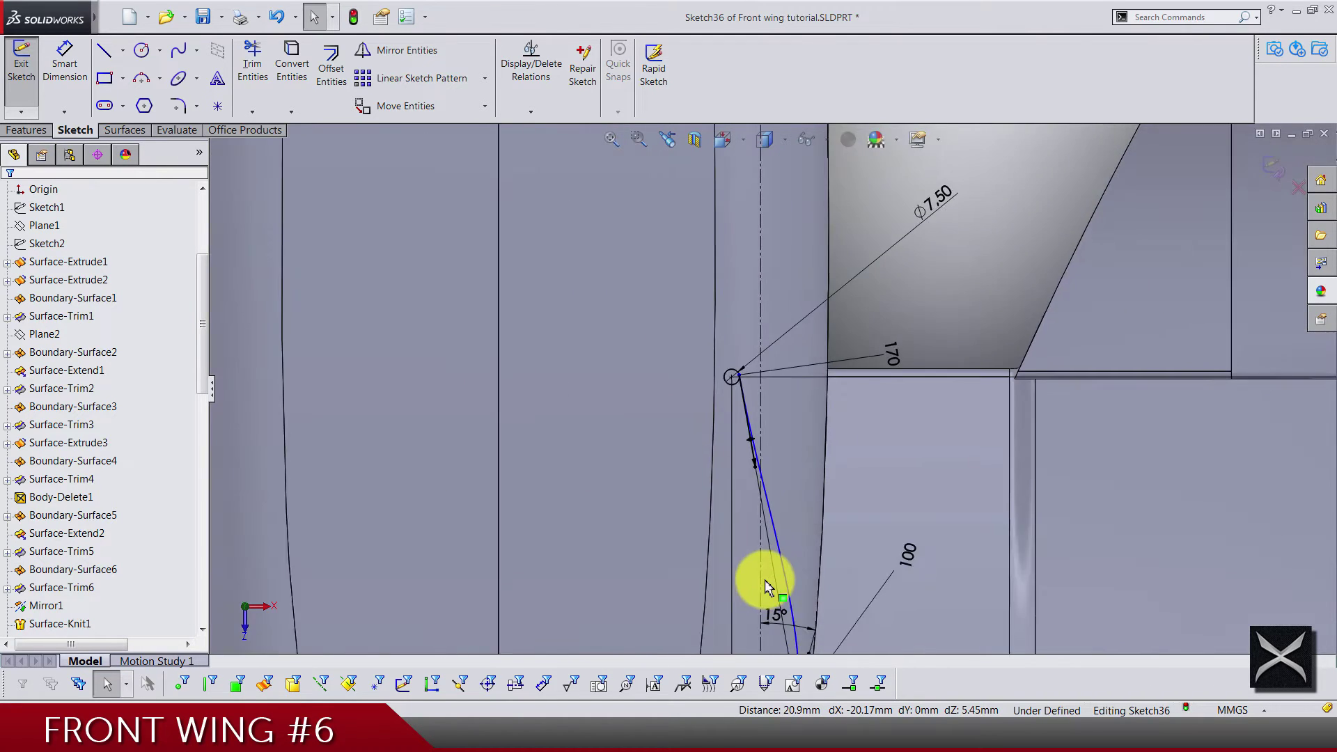
- Make the spline's front endpoint coincident with the front circle
scroll(769, 578, "down", 5)
scroll(773, 416, "down", 3)
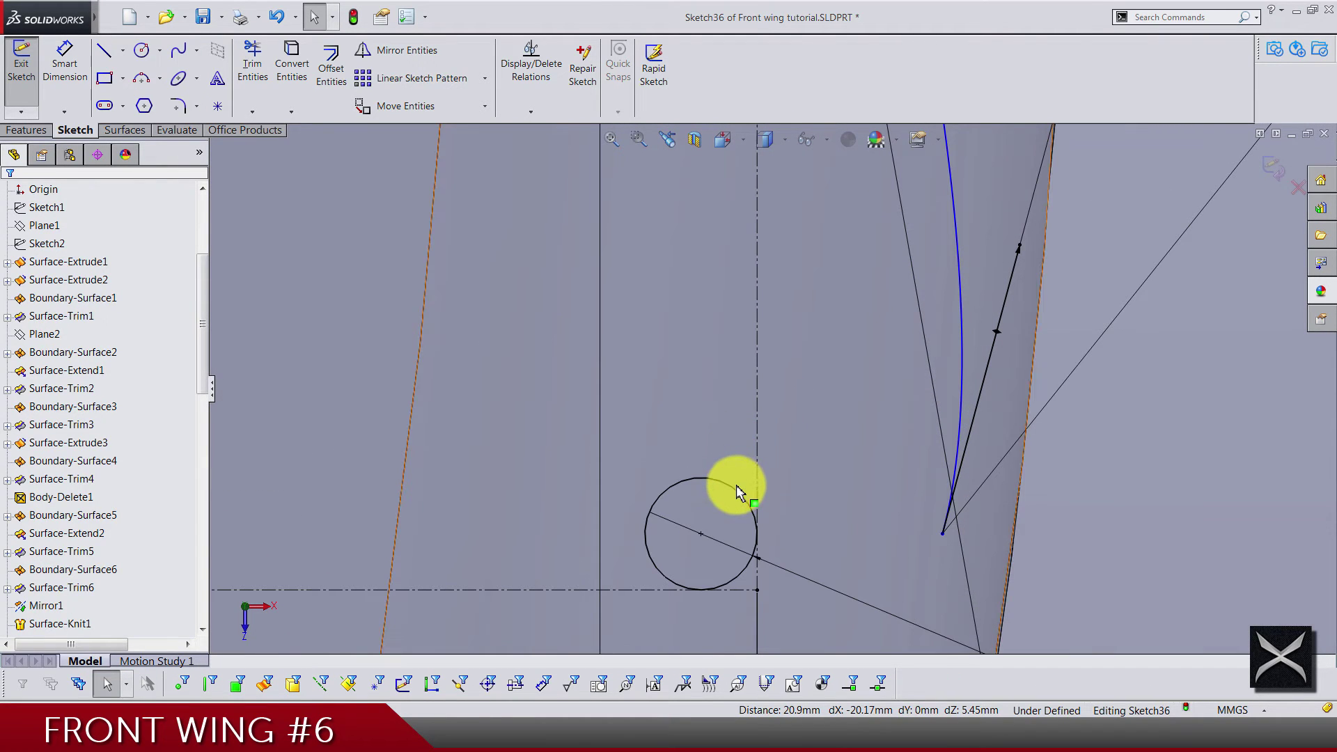
left_click(737, 492)
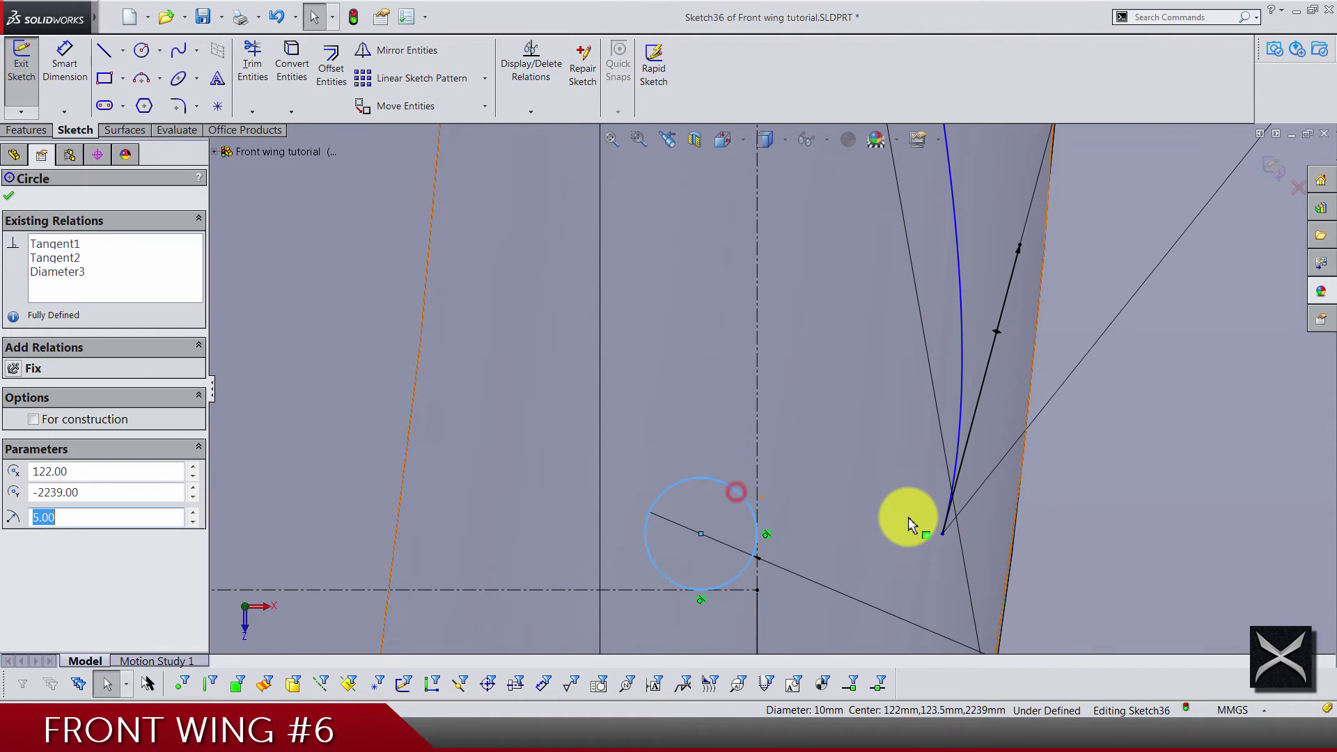
left_click(943, 533, "ctrl")
left_click(1015, 471)
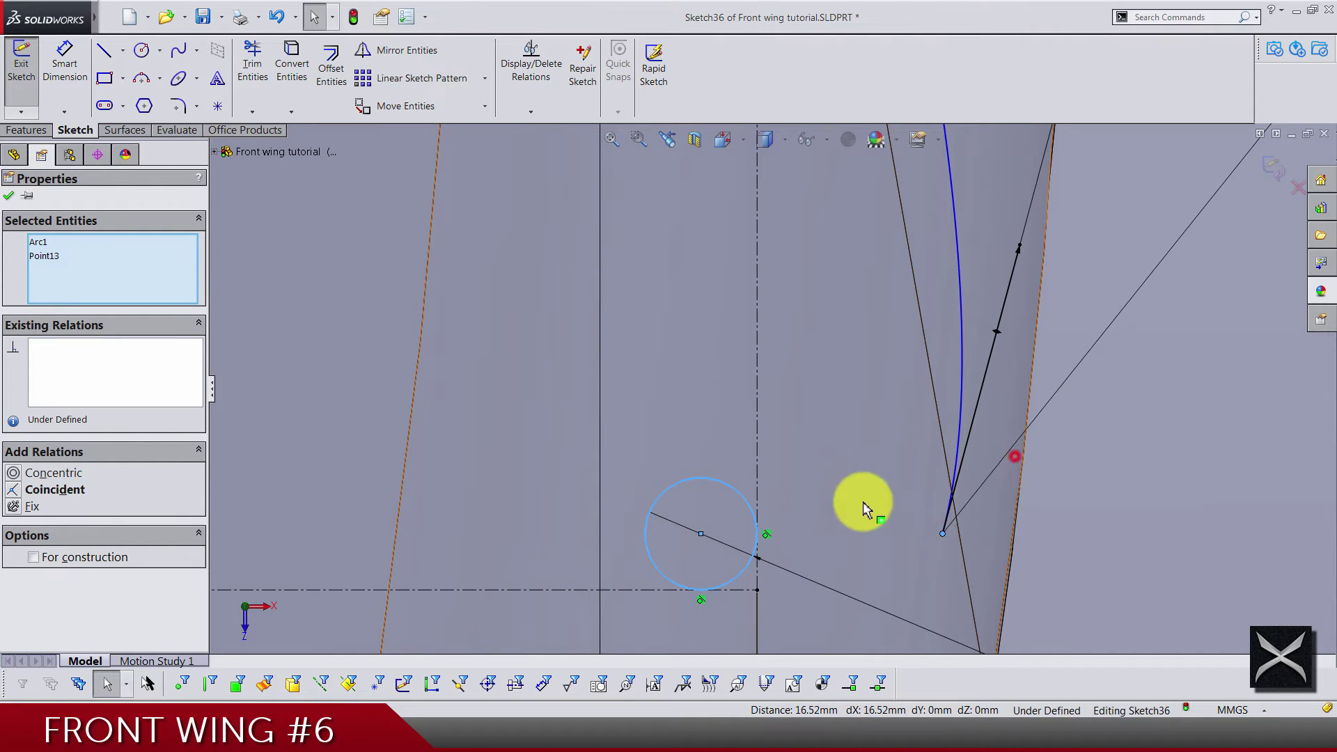
left_click(783, 518)
- Add a tangent relation between the spline and the front circle
left_click(771, 487)
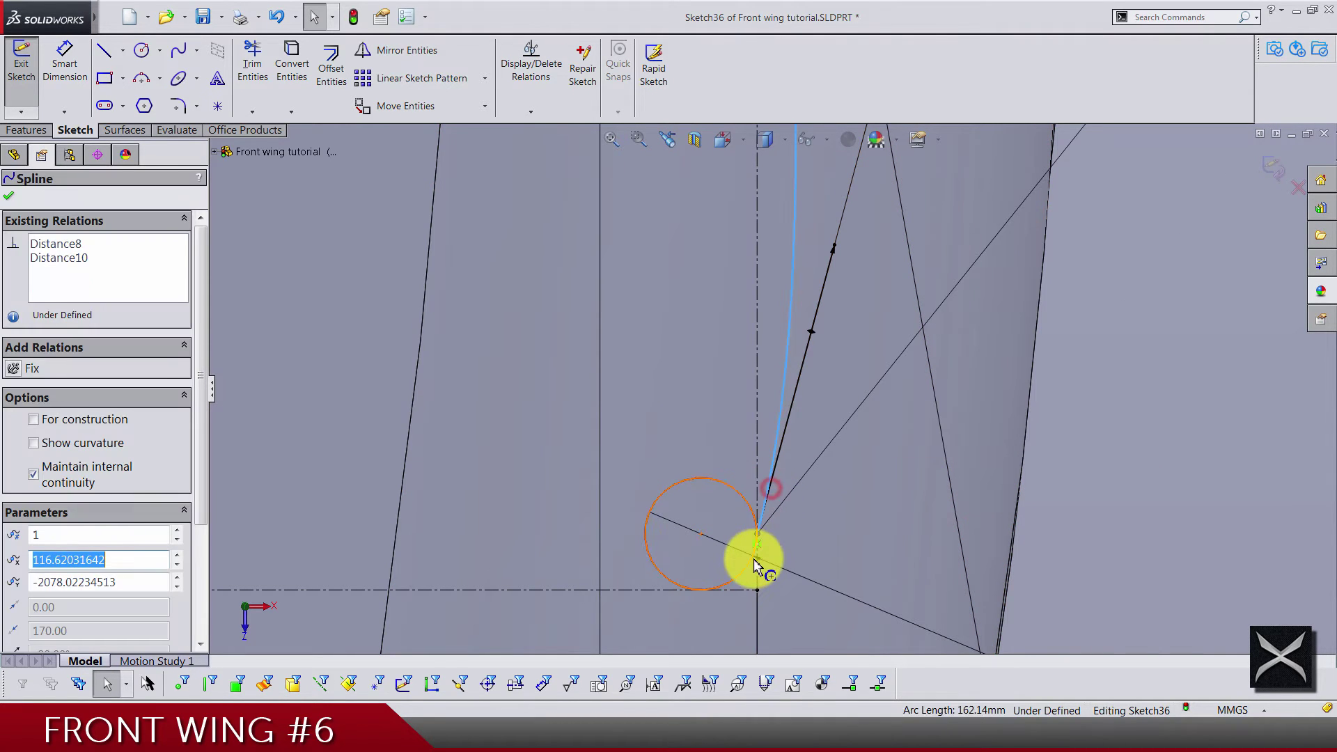
left_click(750, 572, "ctrl")
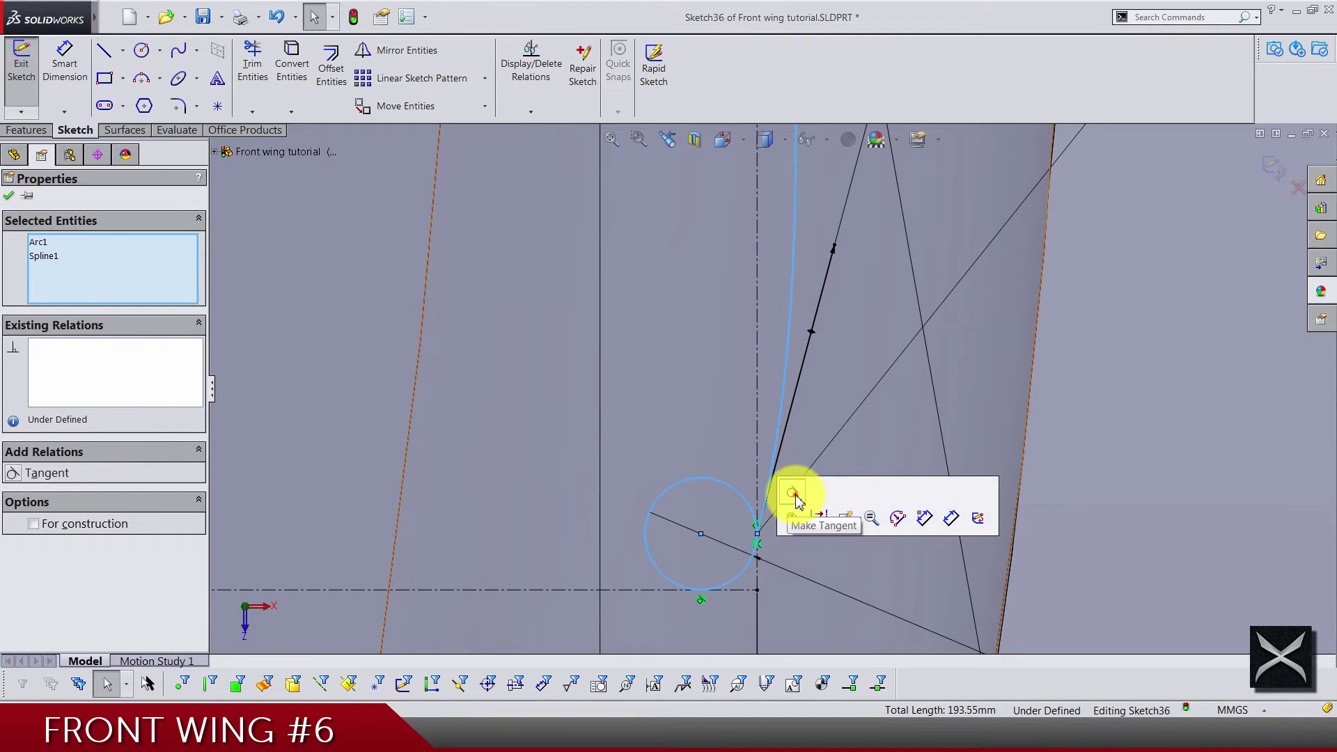
left_click(795, 496)
key("Escape")
scroll(741, 404, "up", 5)
scroll(726, 227, "down", 6)
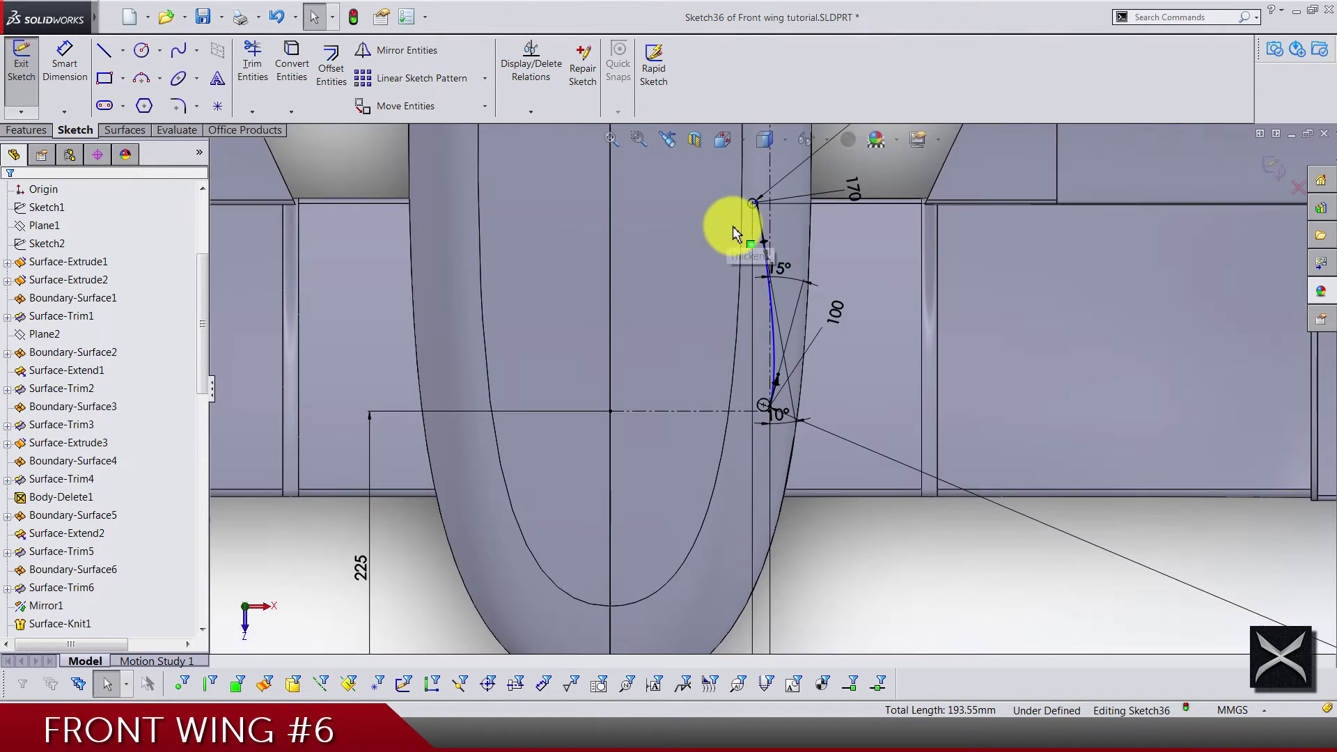
- Add a tangent relation between the spline and the rear circle
scroll(800, 287, "down", 5)
left_click(828, 298)
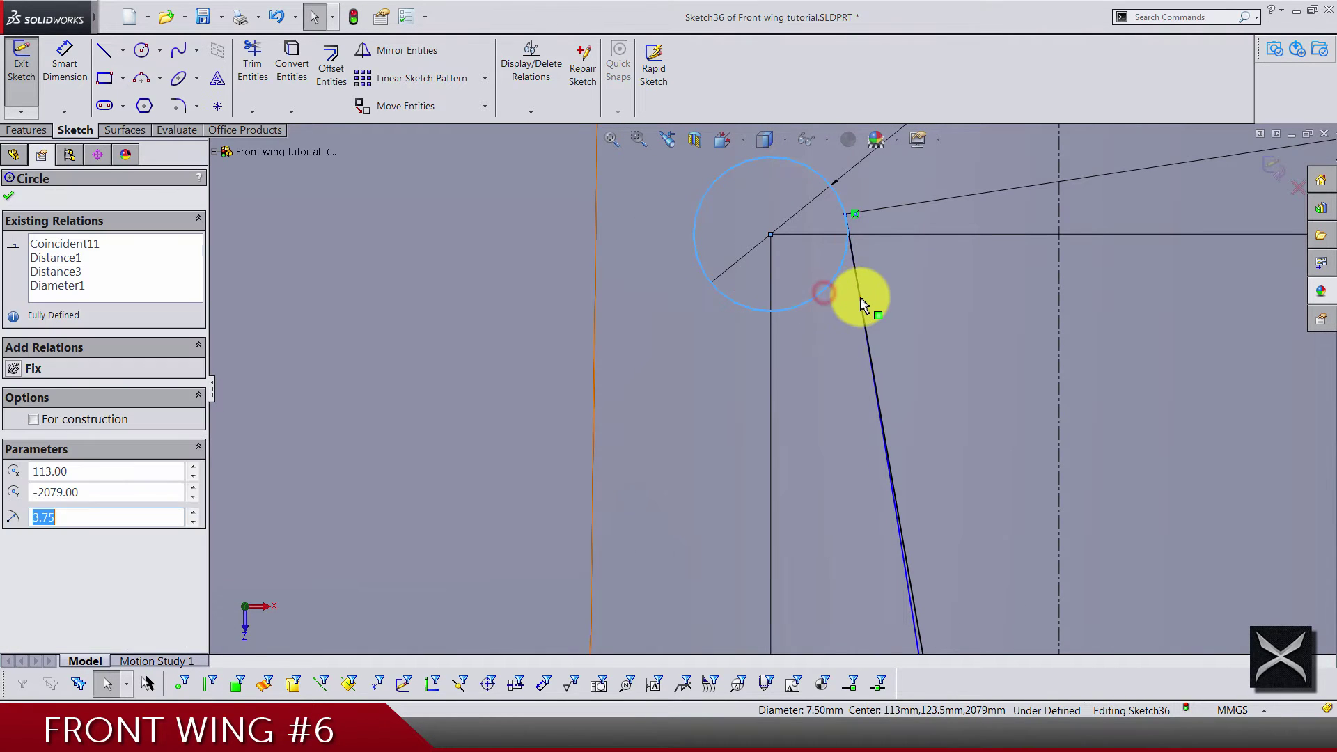
left_click(859, 297, "ctrl")
left_click(900, 230)
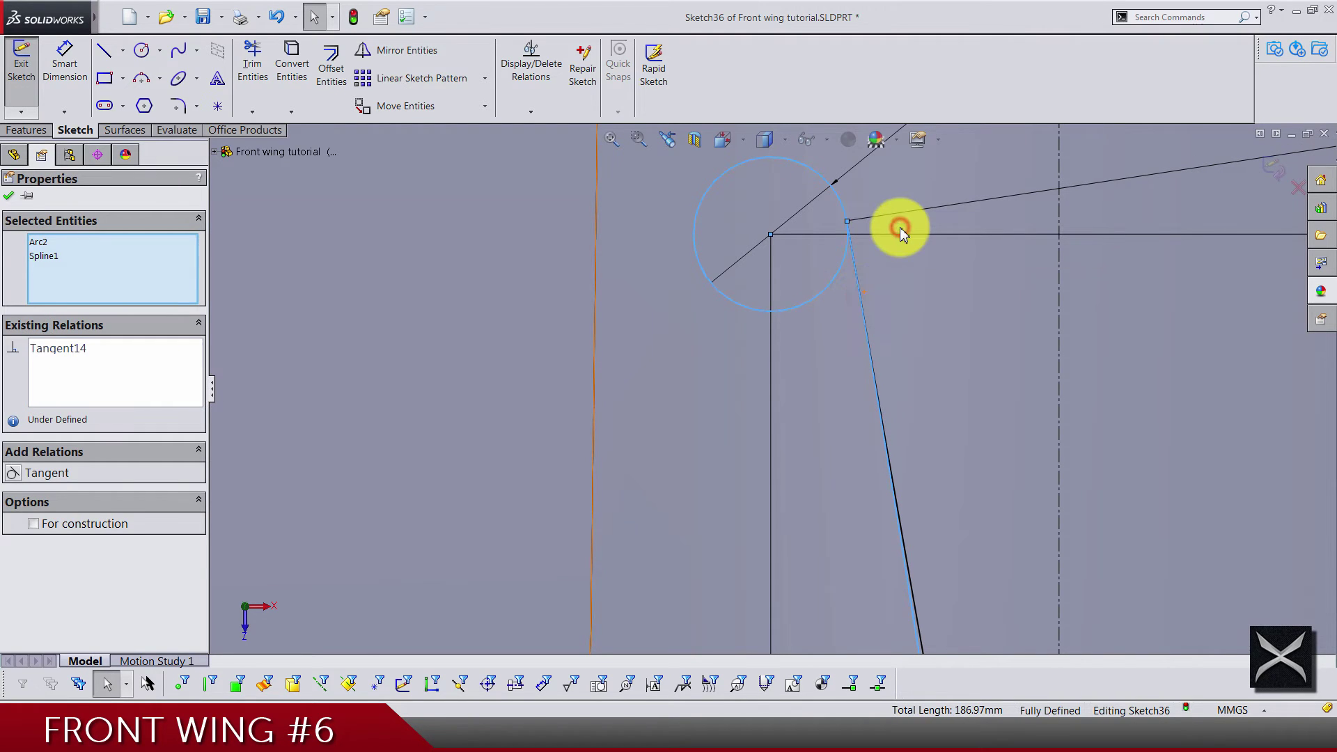
key("Escape")
scroll(875, 319, "up", 10)
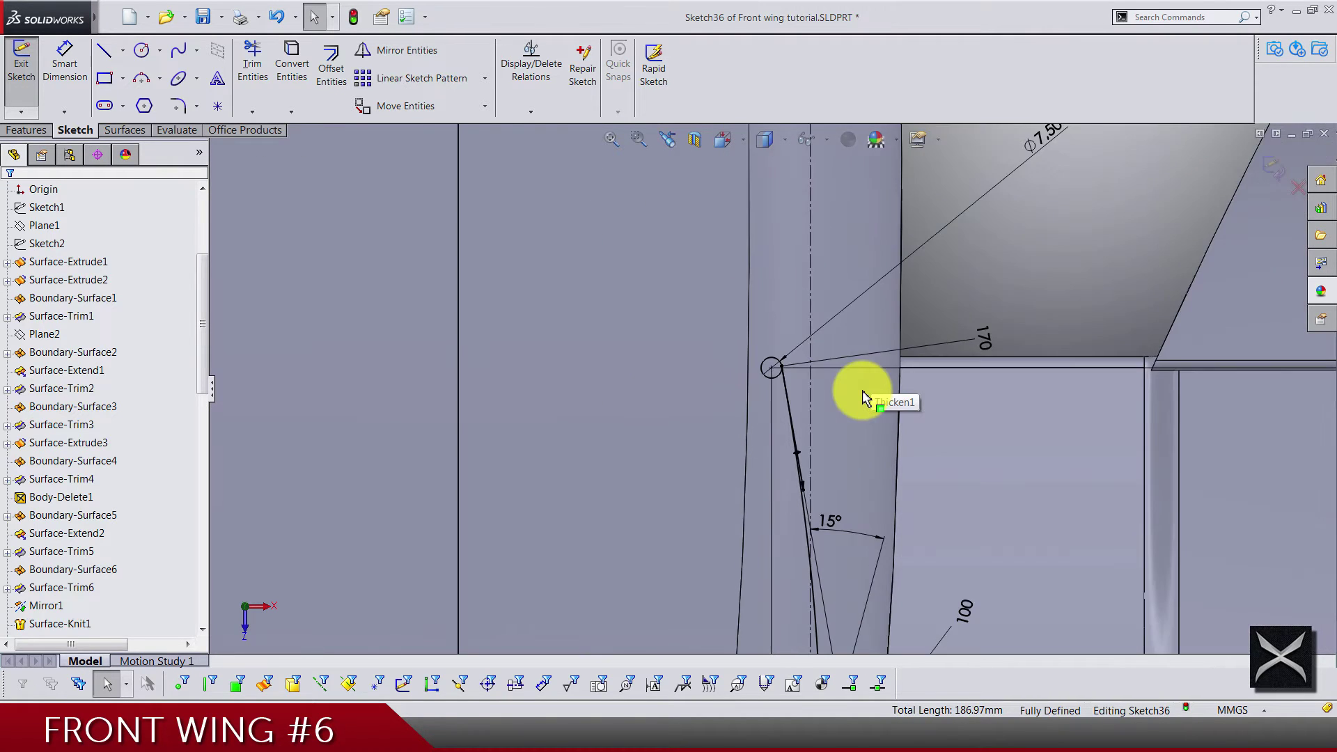
- Sketch a two-point spline on the inner side of the circles, from about 56 mm off the nose centreline at the rear circle to near the front one
scroll(793, 503, "down", 5)
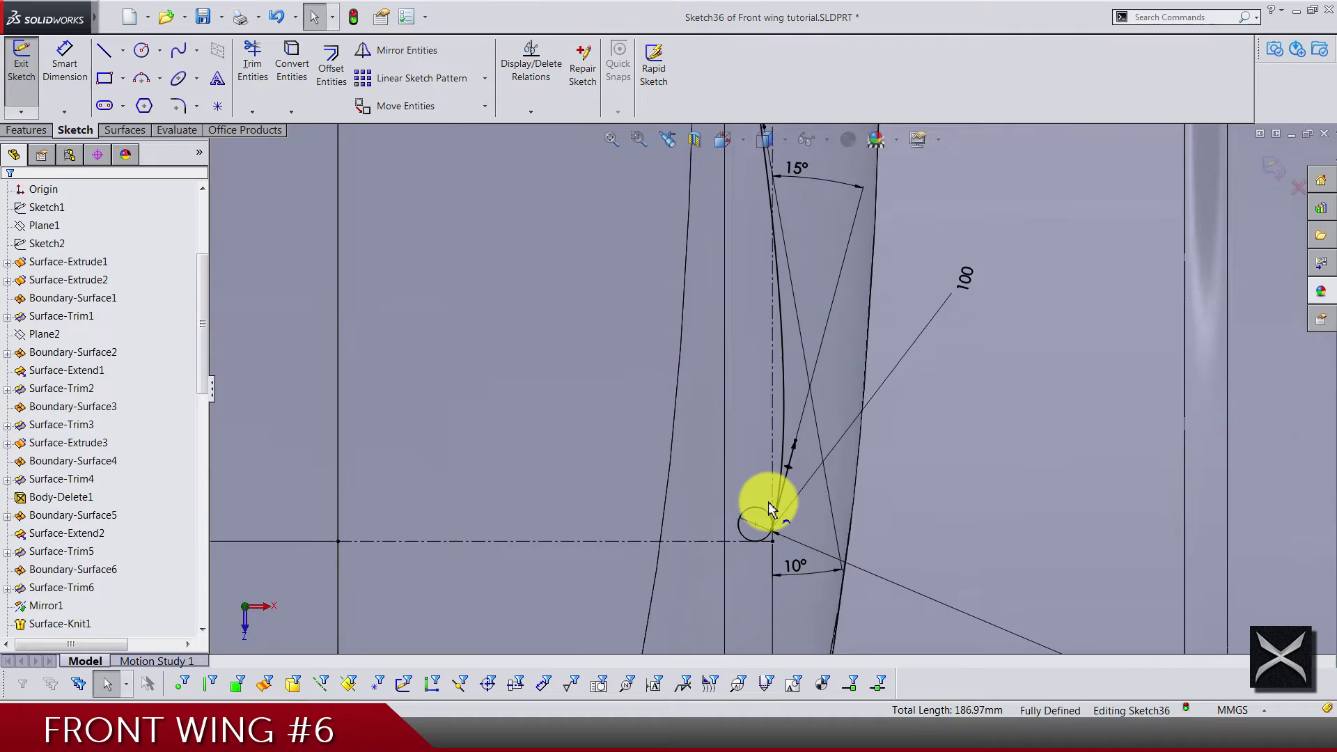
scroll(770, 509, "up", 5)
scroll(692, 194, "down", 3)
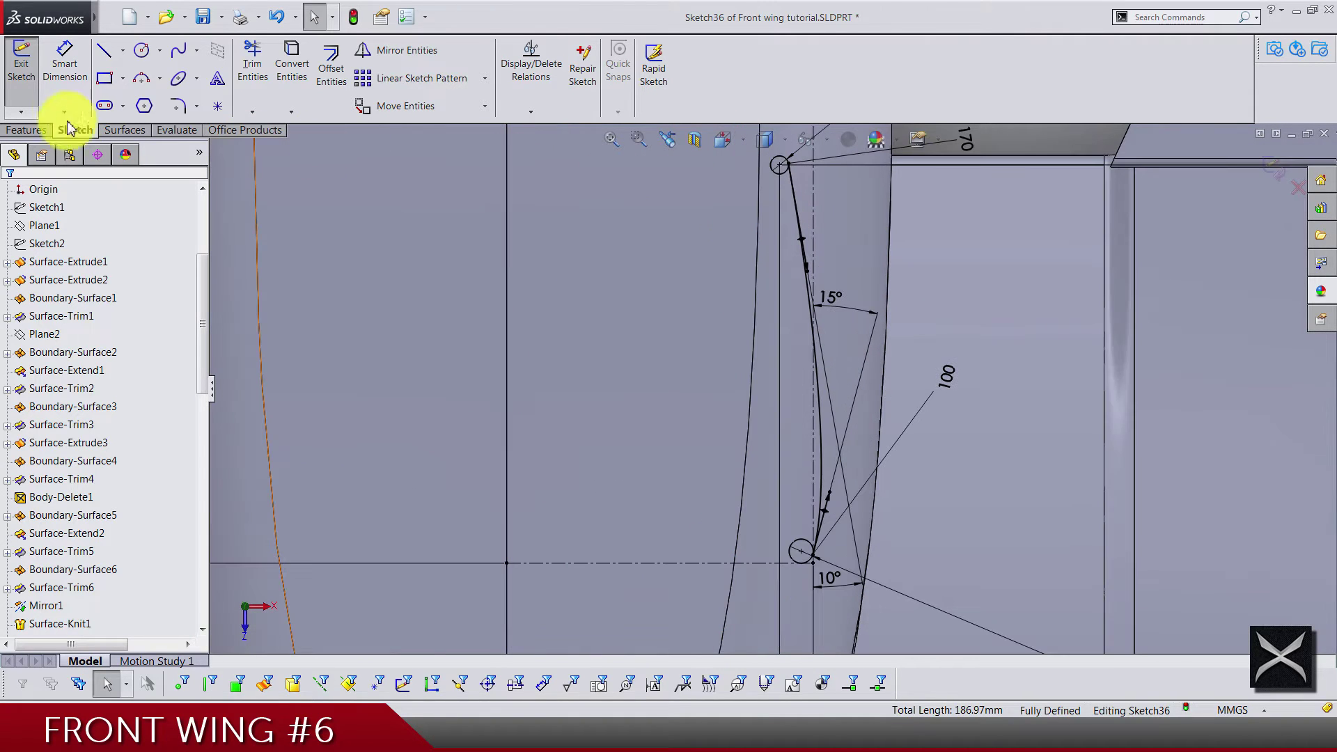
left_click(178, 52)
scroll(648, 320, "up", 2)
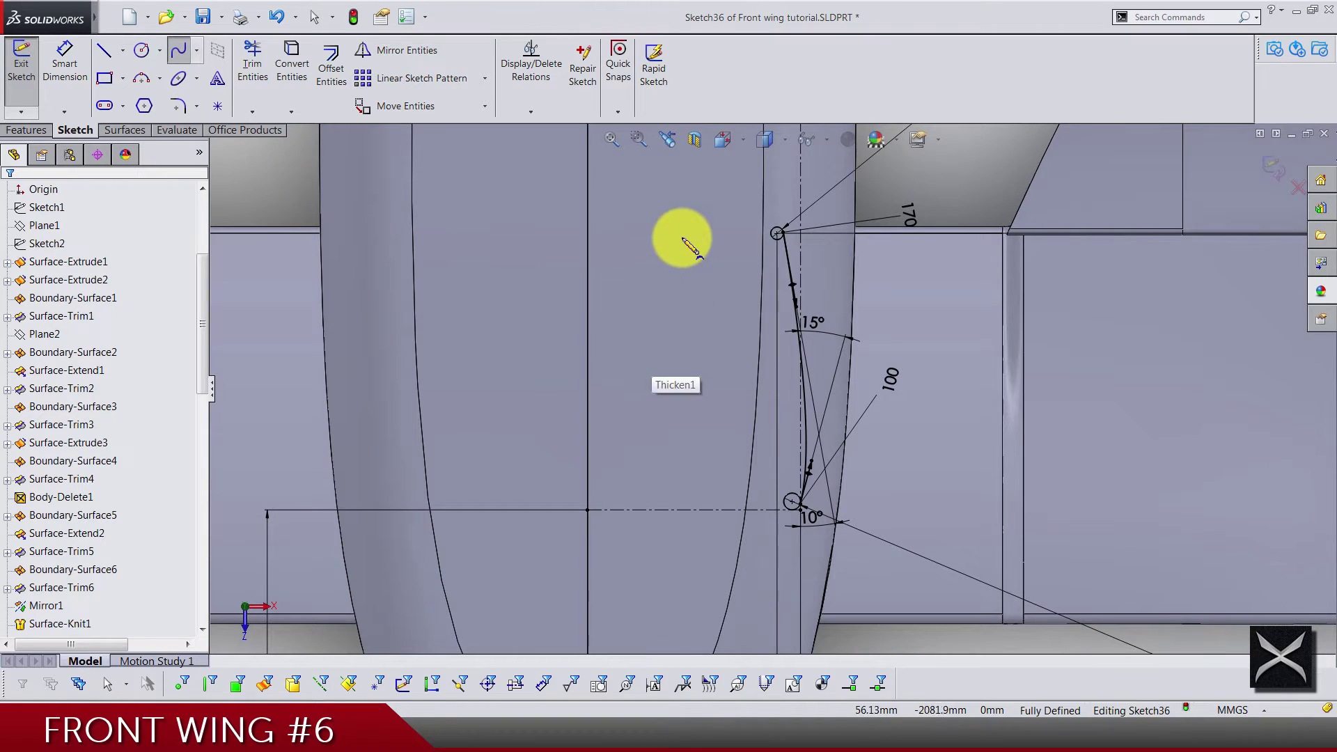
left_click(682, 238)
left_click(724, 489)
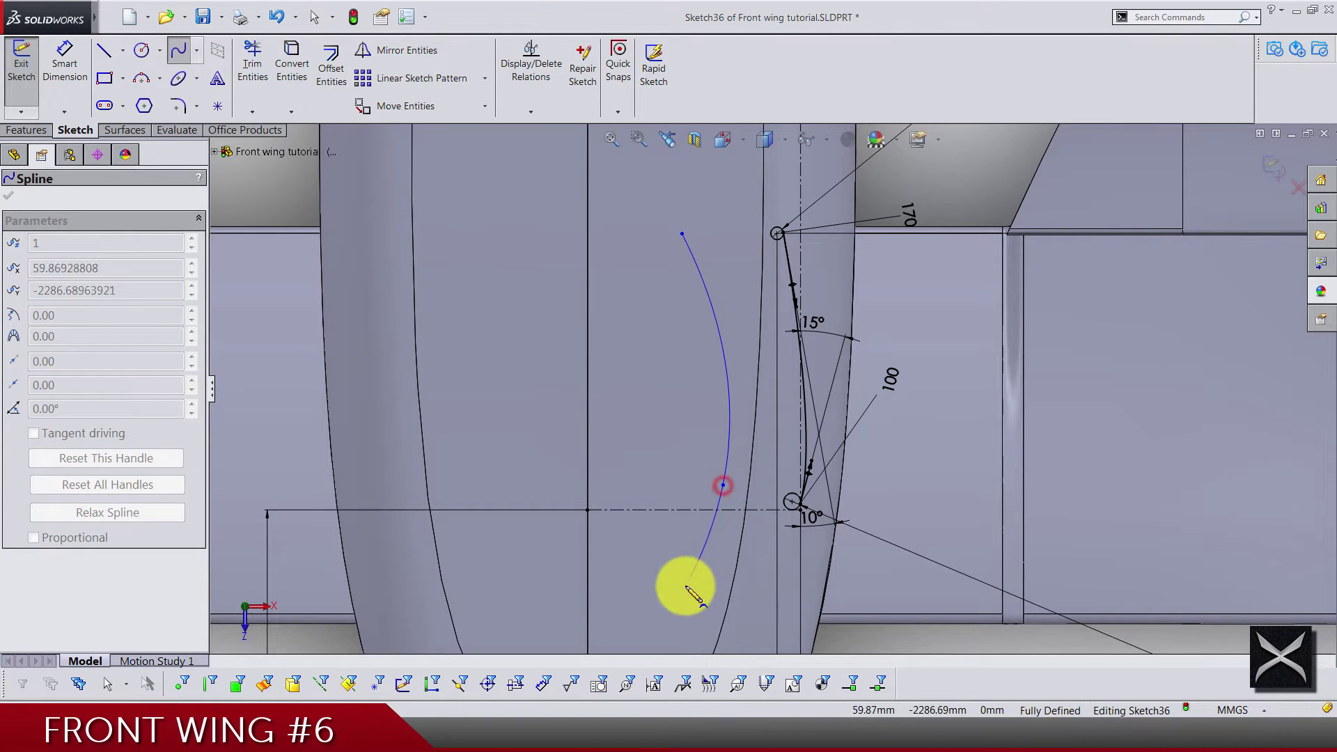
key("Escape")
scroll(725, 263, "down", 1)
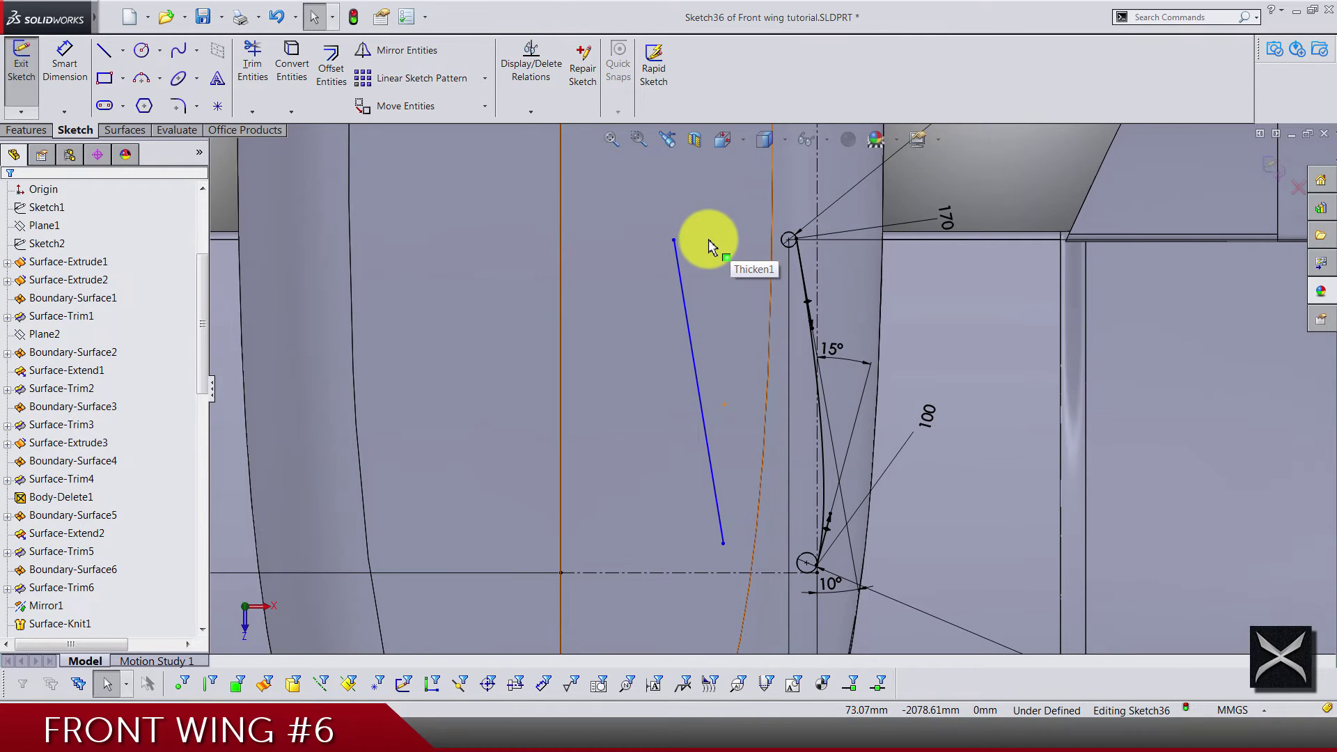
- Bend the inner spline outward by pulling the tangent handles at its front and rear ends
left_click(703, 431)
left_click_drag(698, 426, 746, 453)
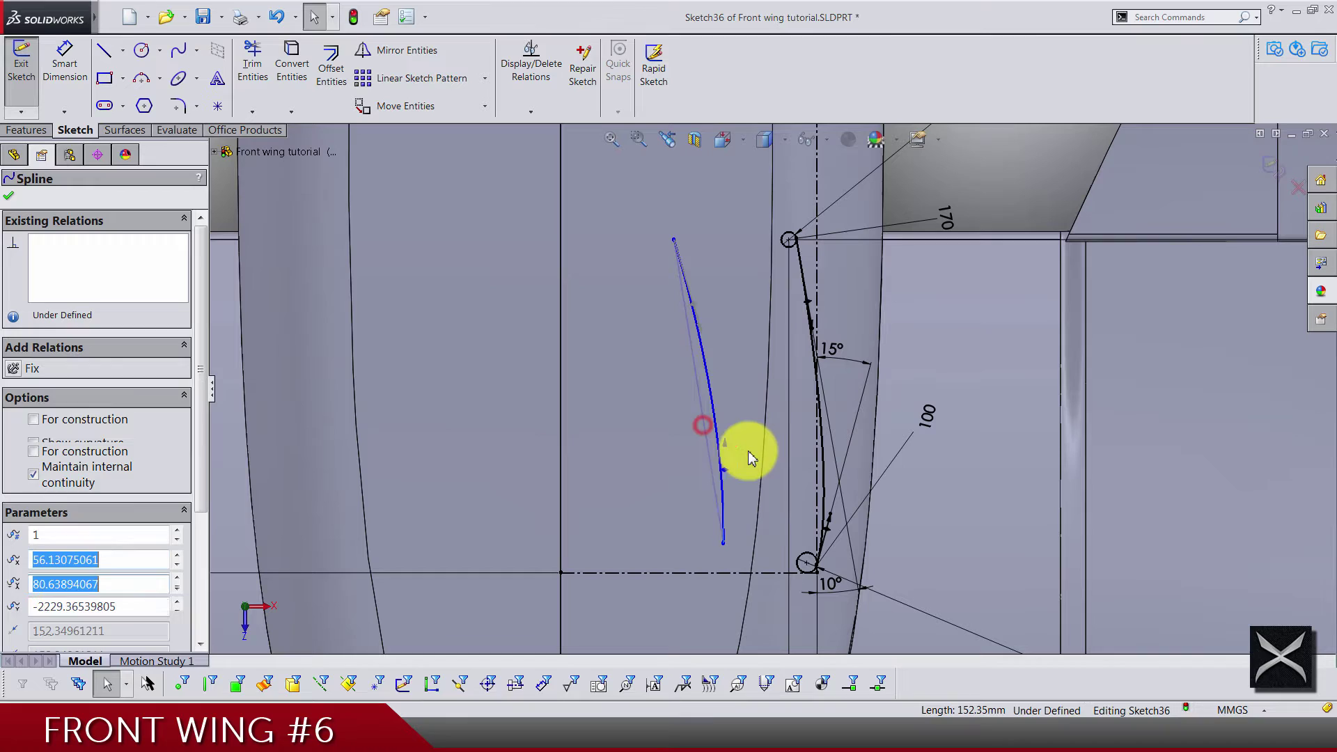
left_click_drag(719, 339, 708, 335)
key("Escape")
- Dimension the angle between the inner spline's front tangent handle and the horizontal centreline as 110°
left_click(65, 64)
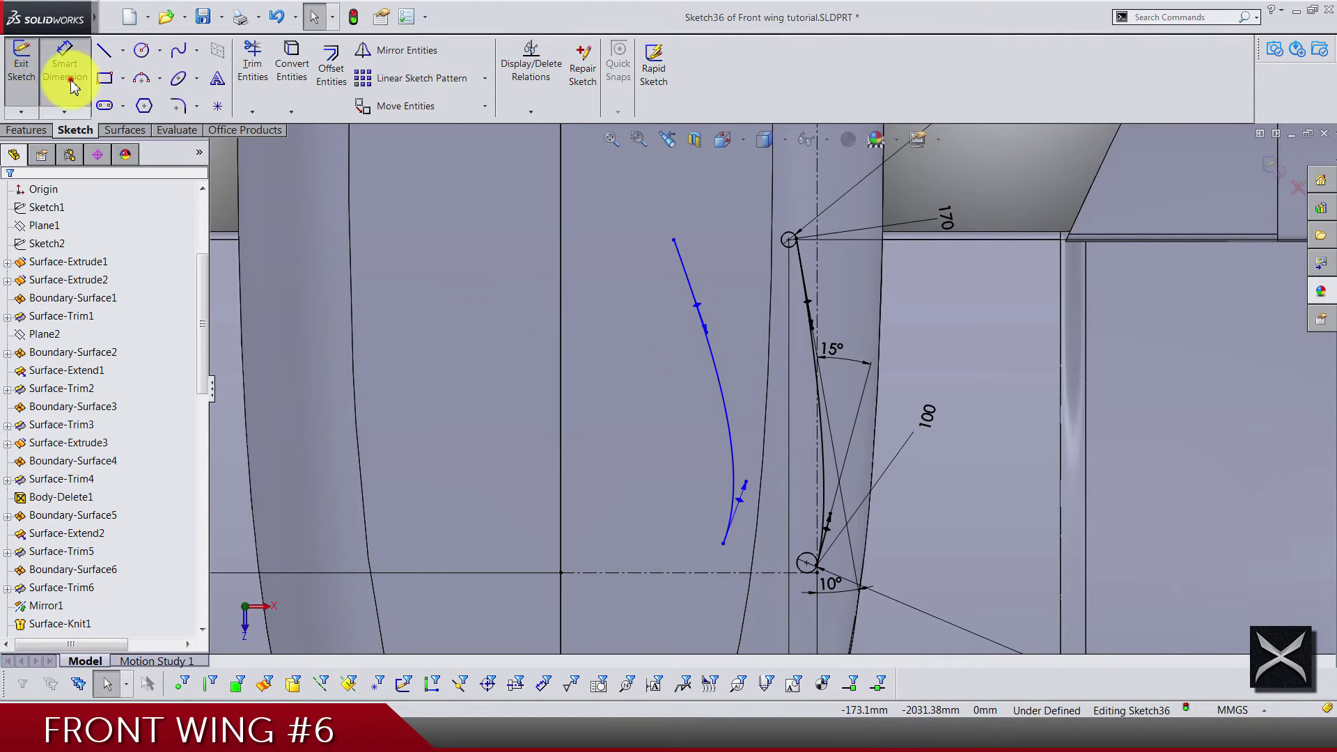
left_click(746, 482)
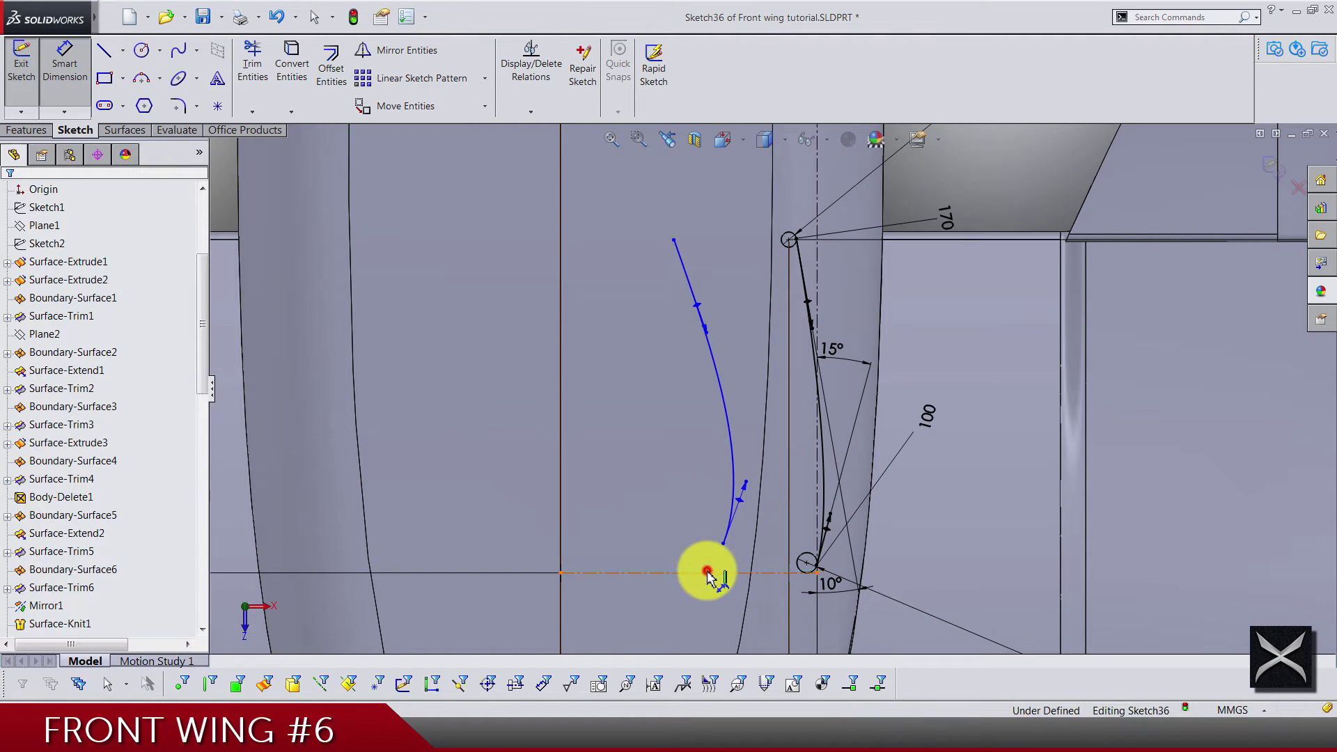
left_click(707, 572)
left_click(745, 484)
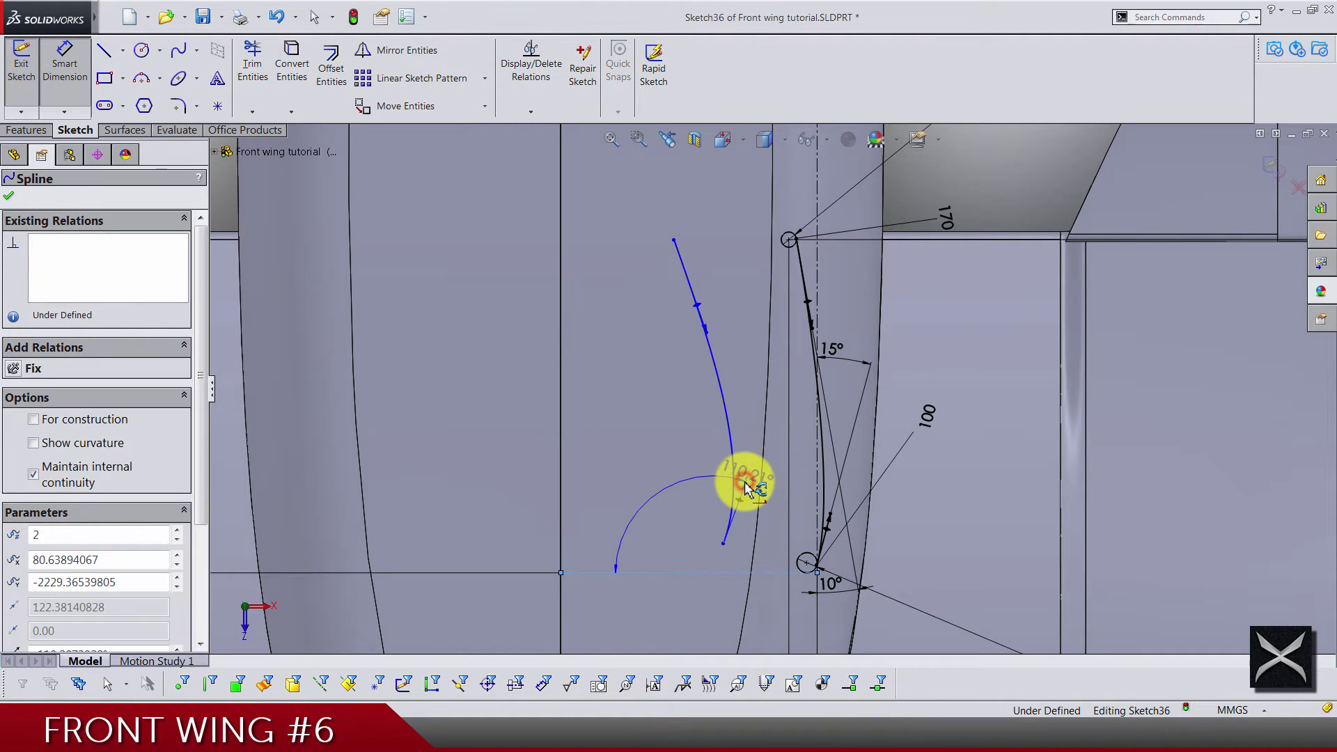
left_click(654, 526)
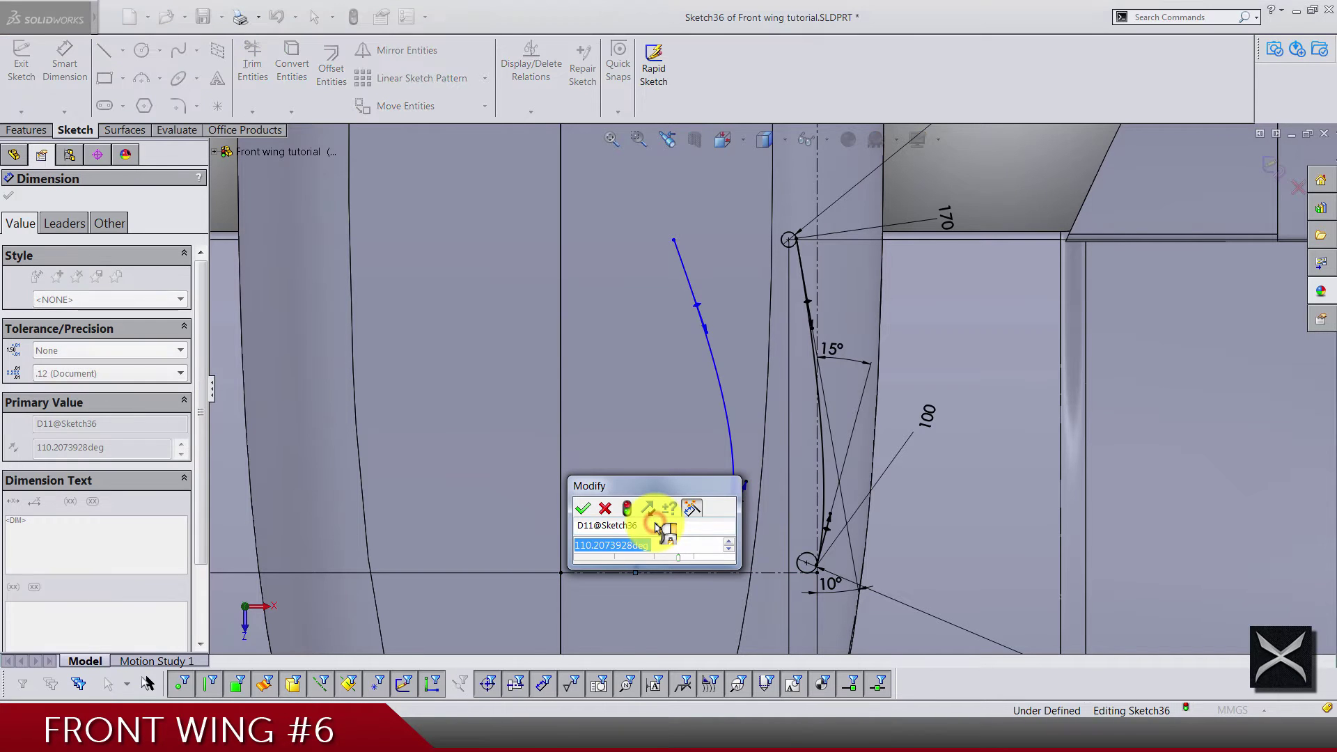
type("110")
key("Return")
left_click(642, 358)
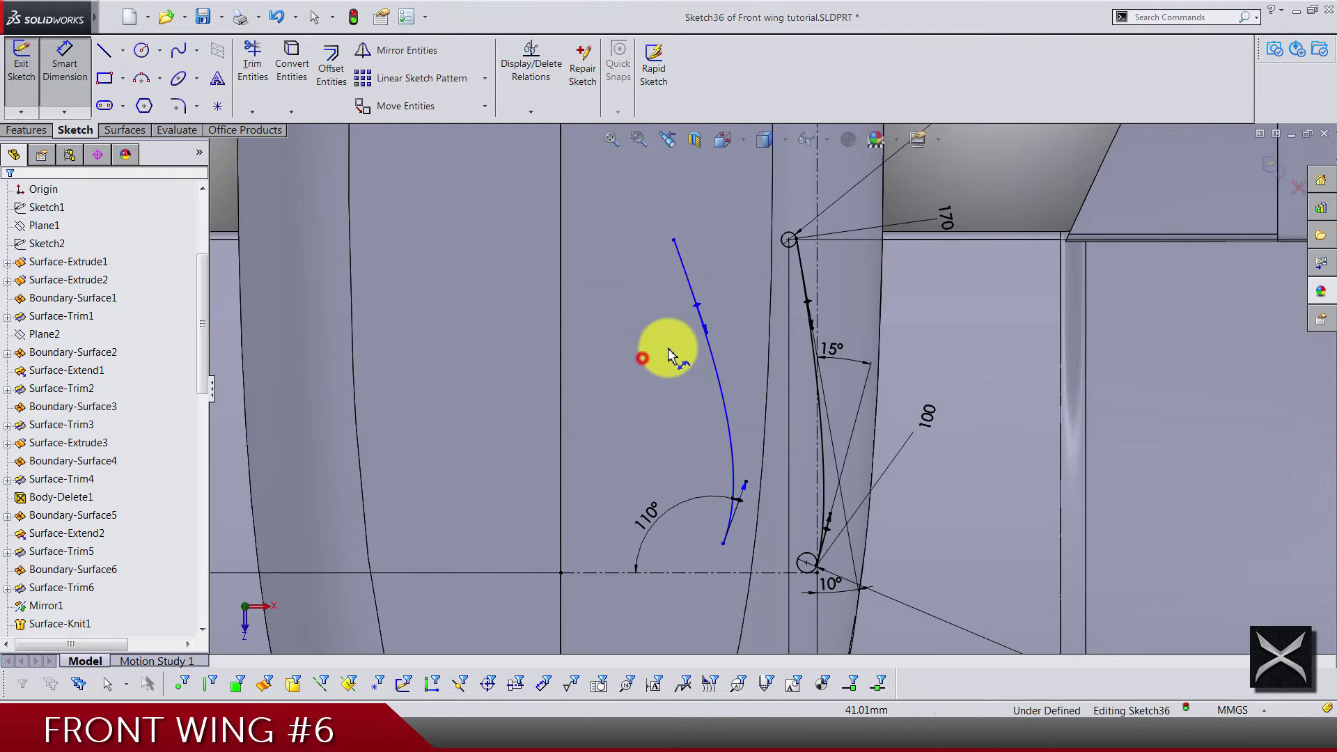
- Dimension the angle between the inner spline's rear tangent handle and the vertical centreline as 8°
left_click(709, 335)
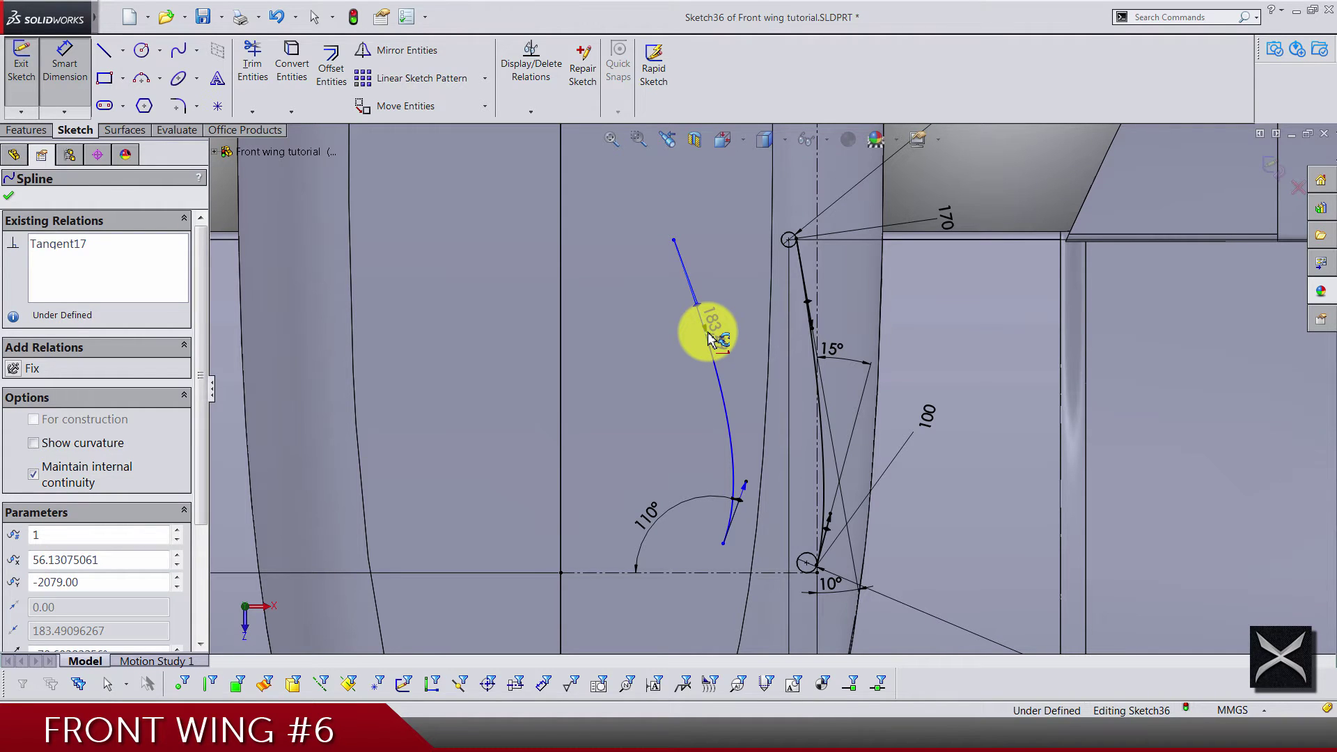
left_click_drag(708, 337, 801, 278)
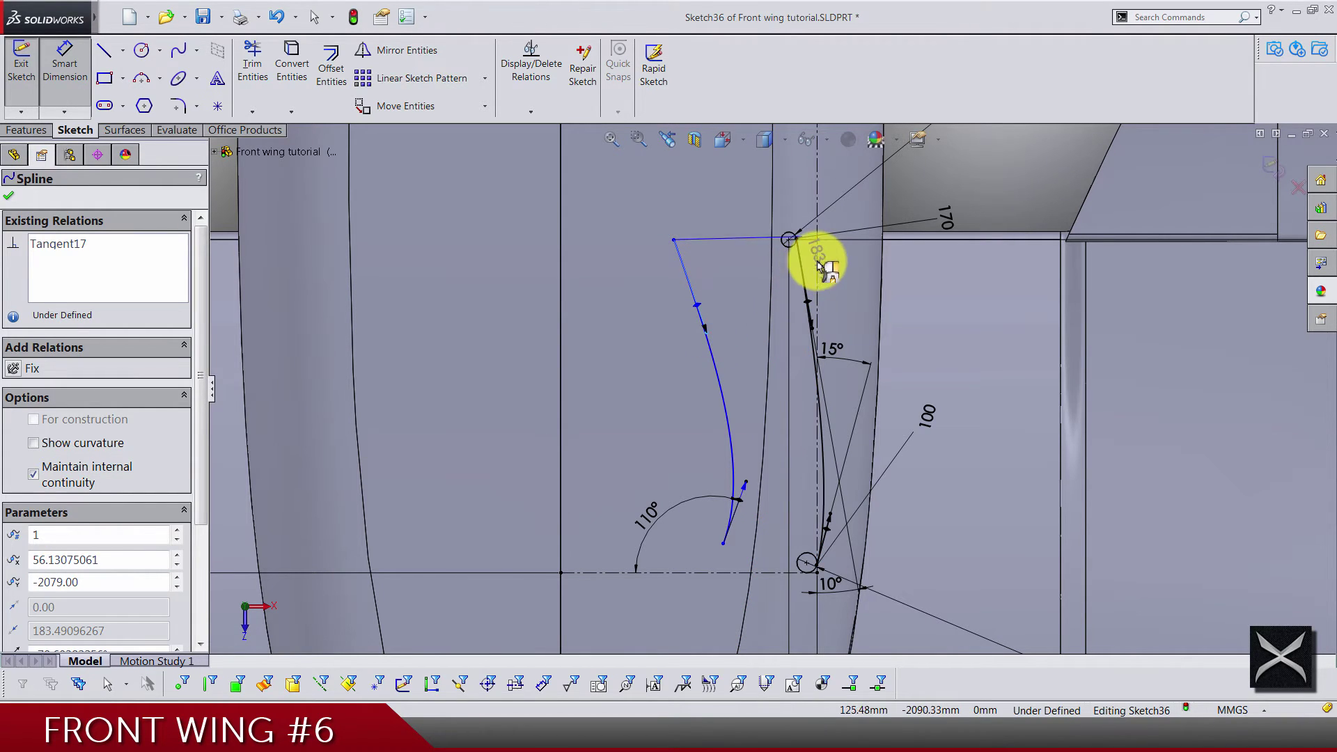
left_click(822, 268)
left_click(752, 217)
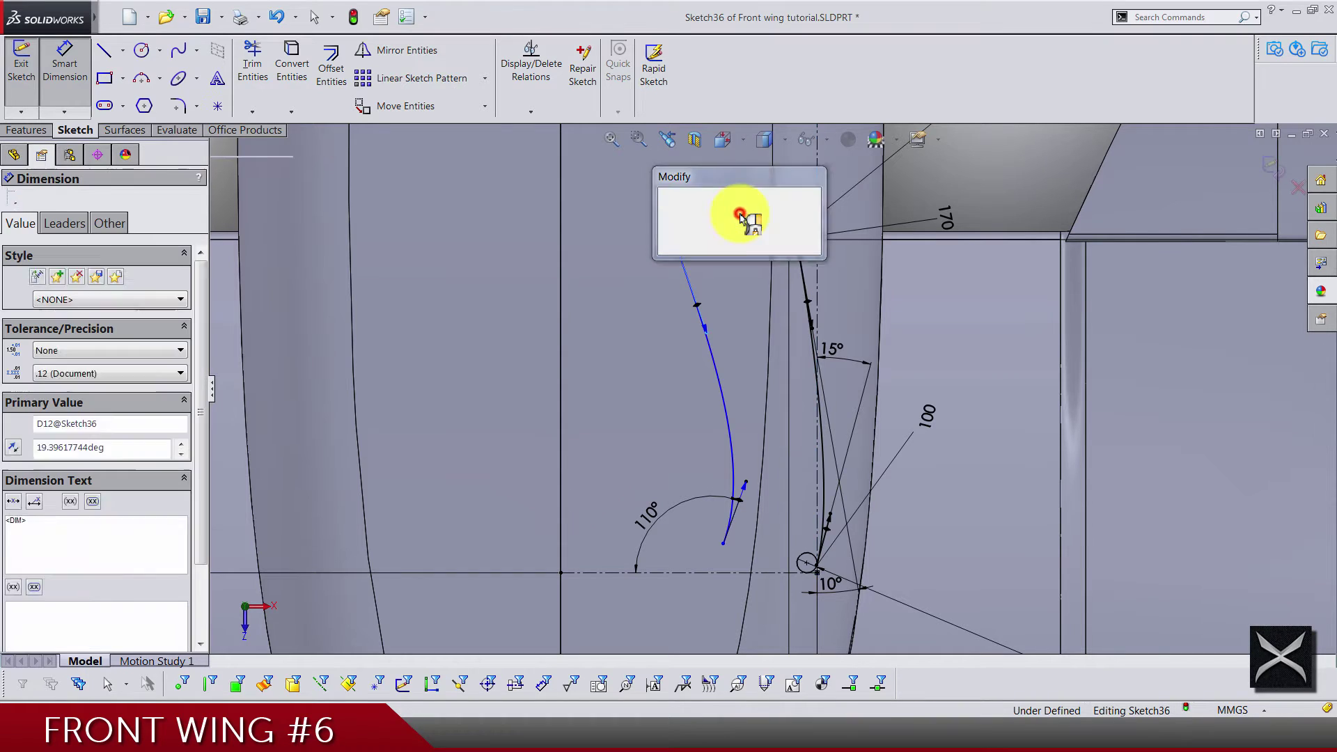
type("8")
key("Return")
left_click(584, 309)
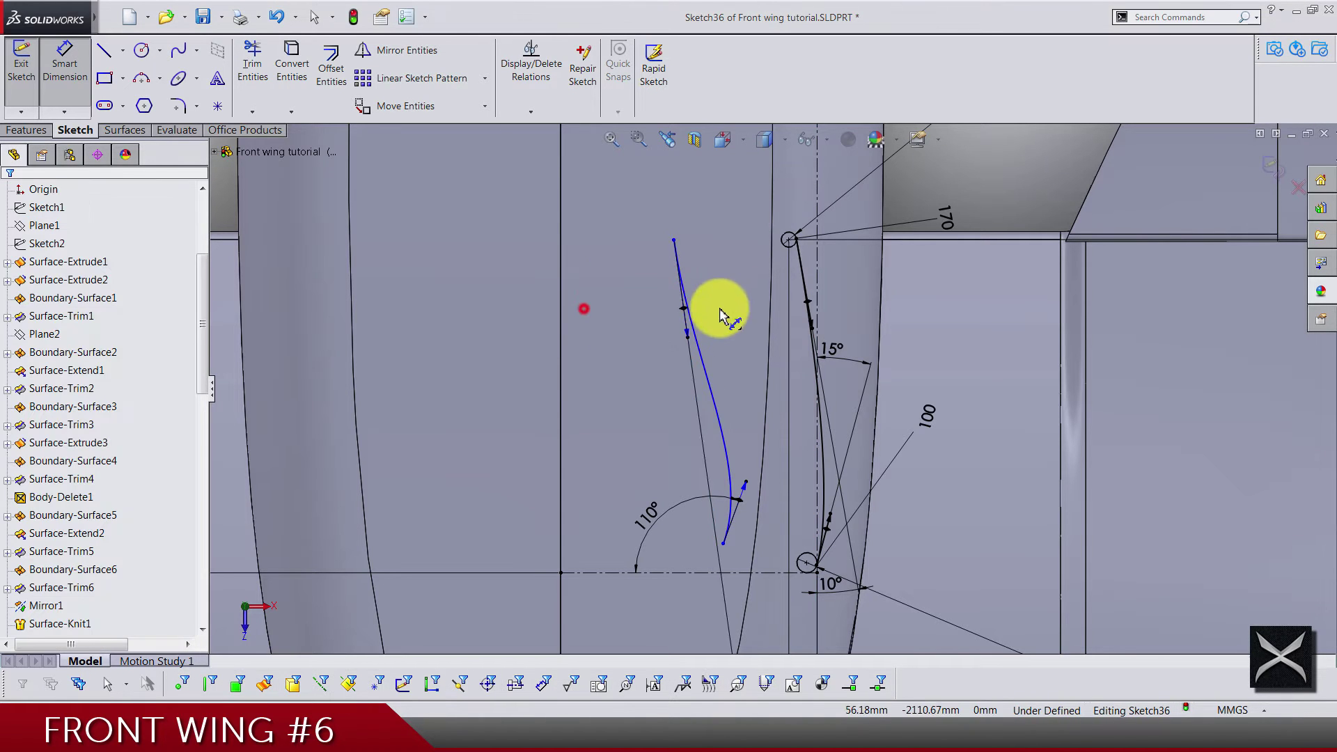
- Dimension the inner spline's tangent handle magnitudes as 170 at the rear end and 110 at the front end
left_click(693, 337)
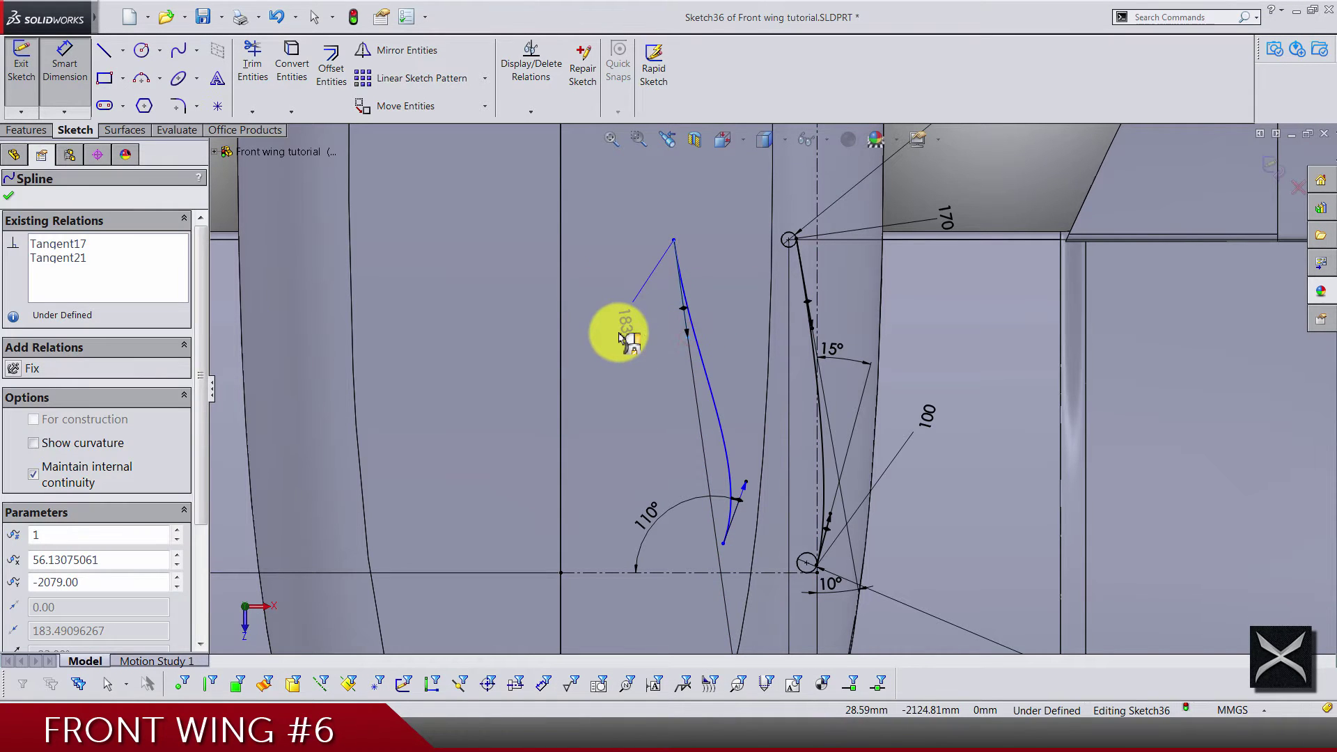
left_click(619, 337)
type("170")
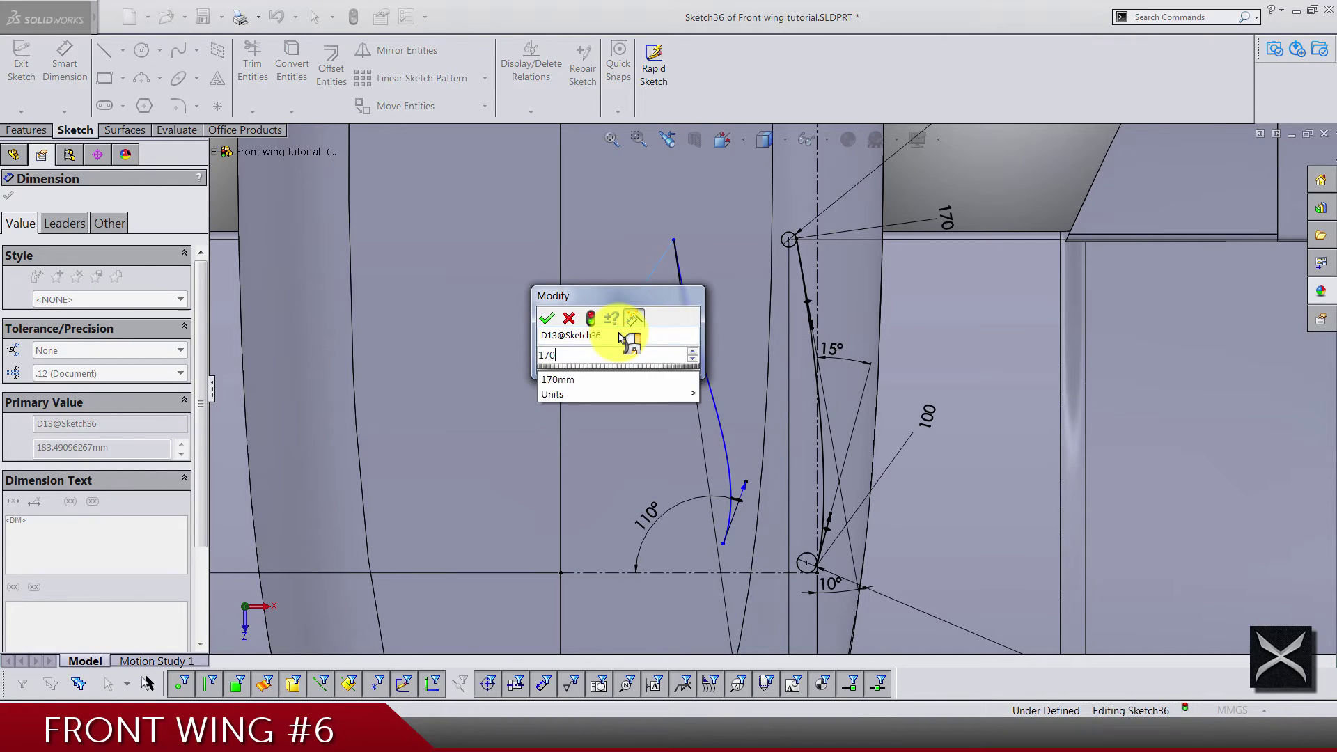
key("Return")
left_click(744, 493)
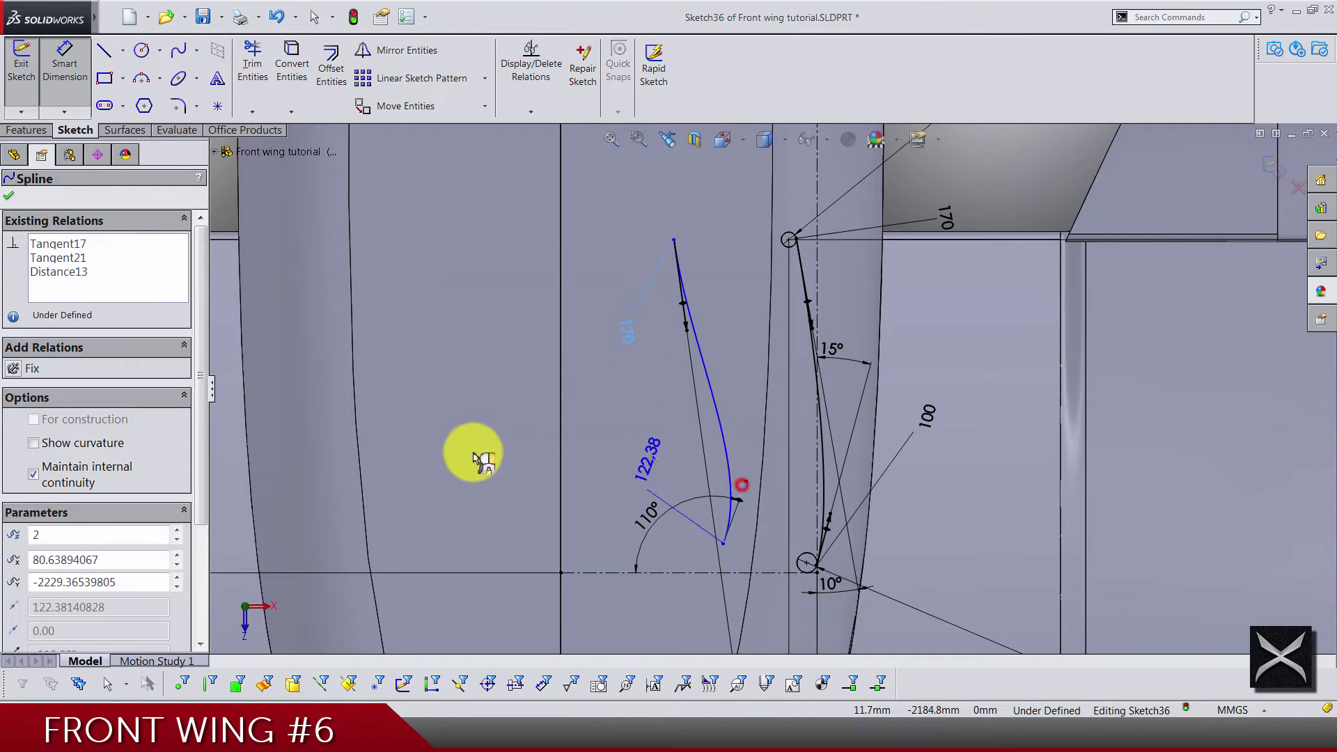
left_click(459, 470)
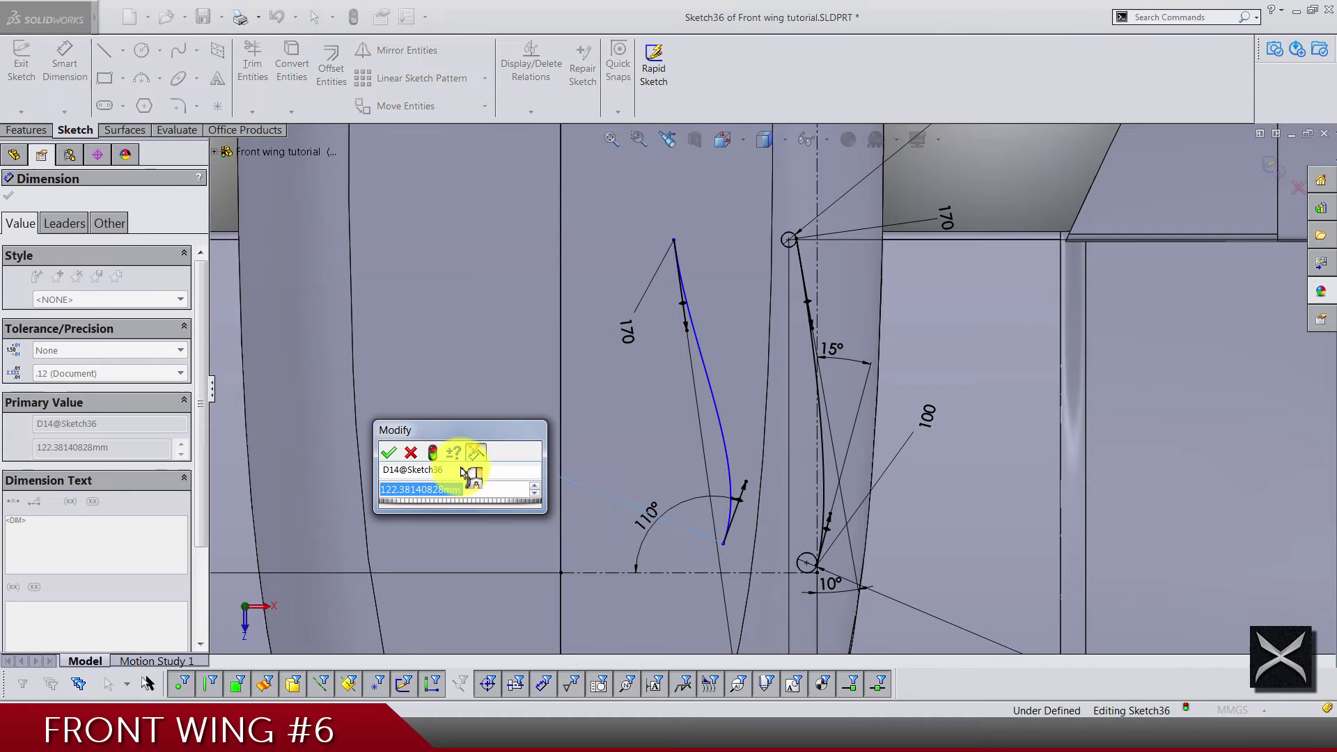
type("110")
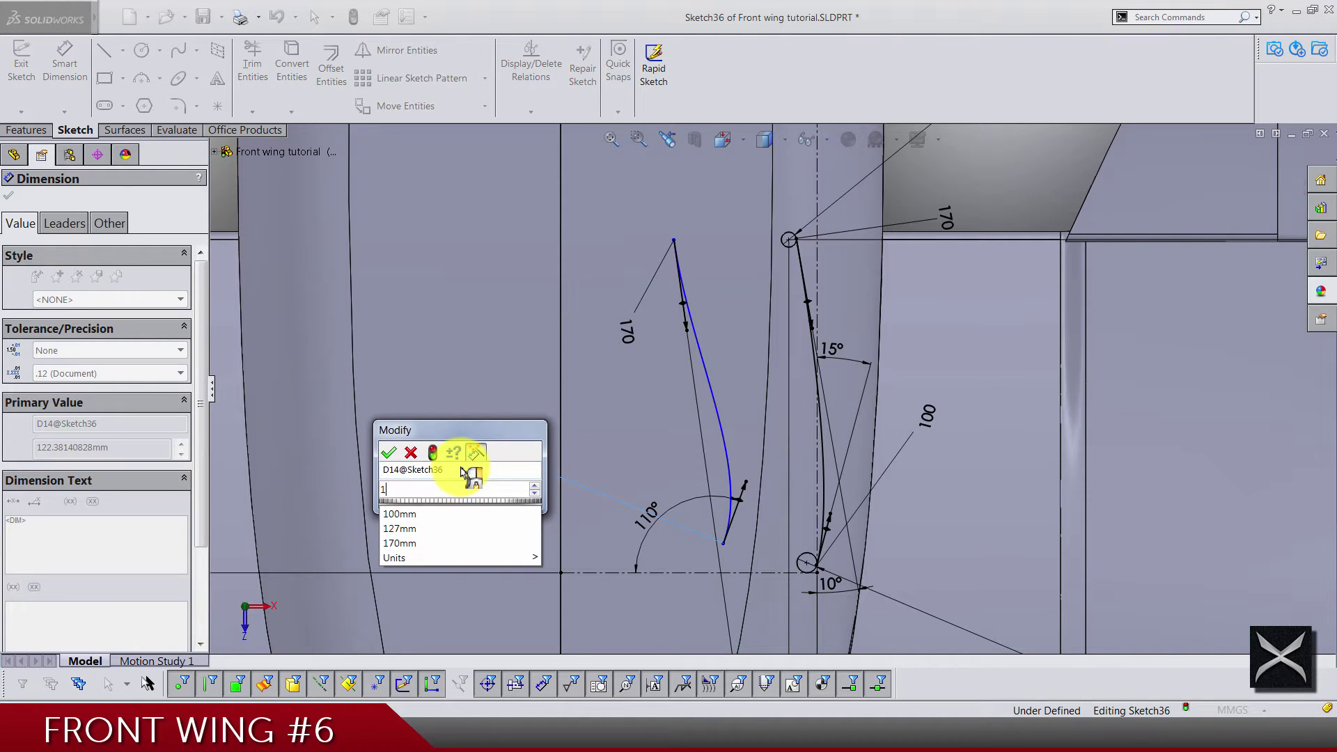
key("Return")
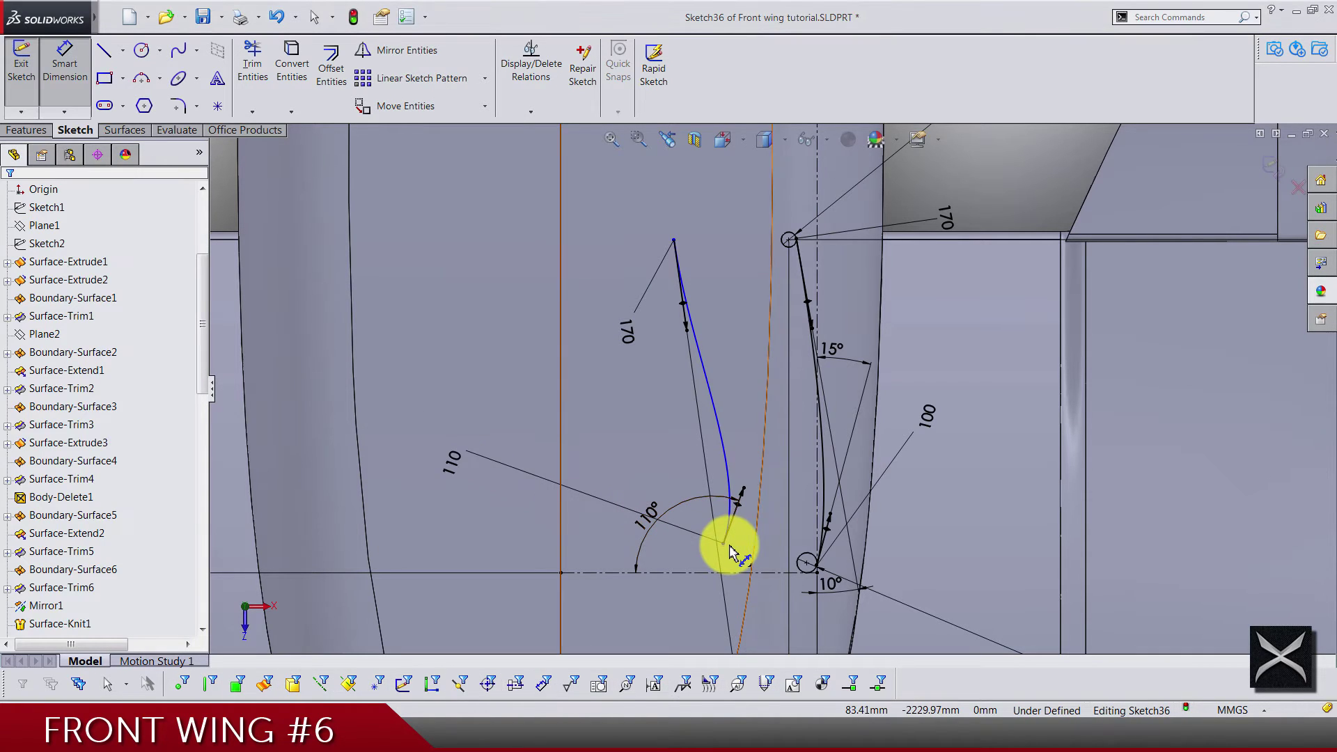
key("Escape")
- Make the inner spline's front endpoint coincident with the front circle and its rear endpoint coincident with the rear circle
left_click(724, 543)
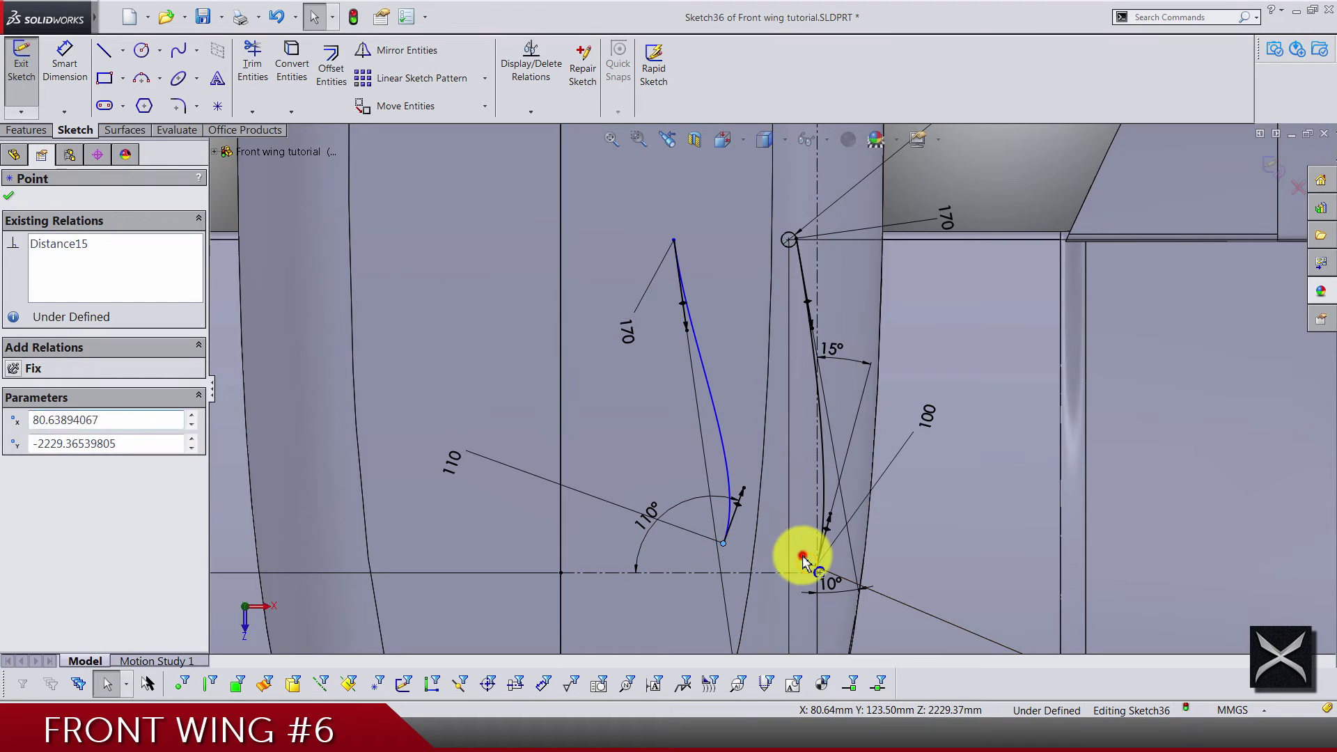
left_click(801, 560, "ctrl")
left_click(881, 478)
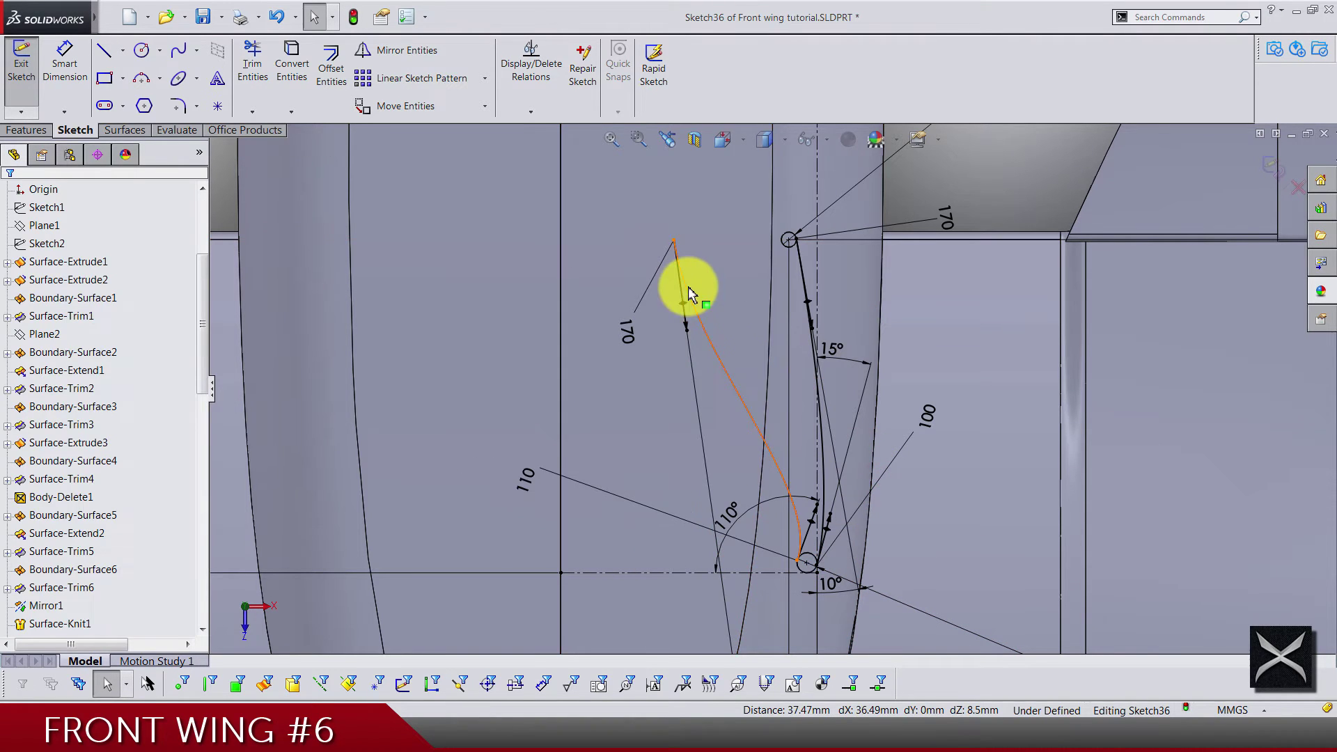
left_click(674, 241)
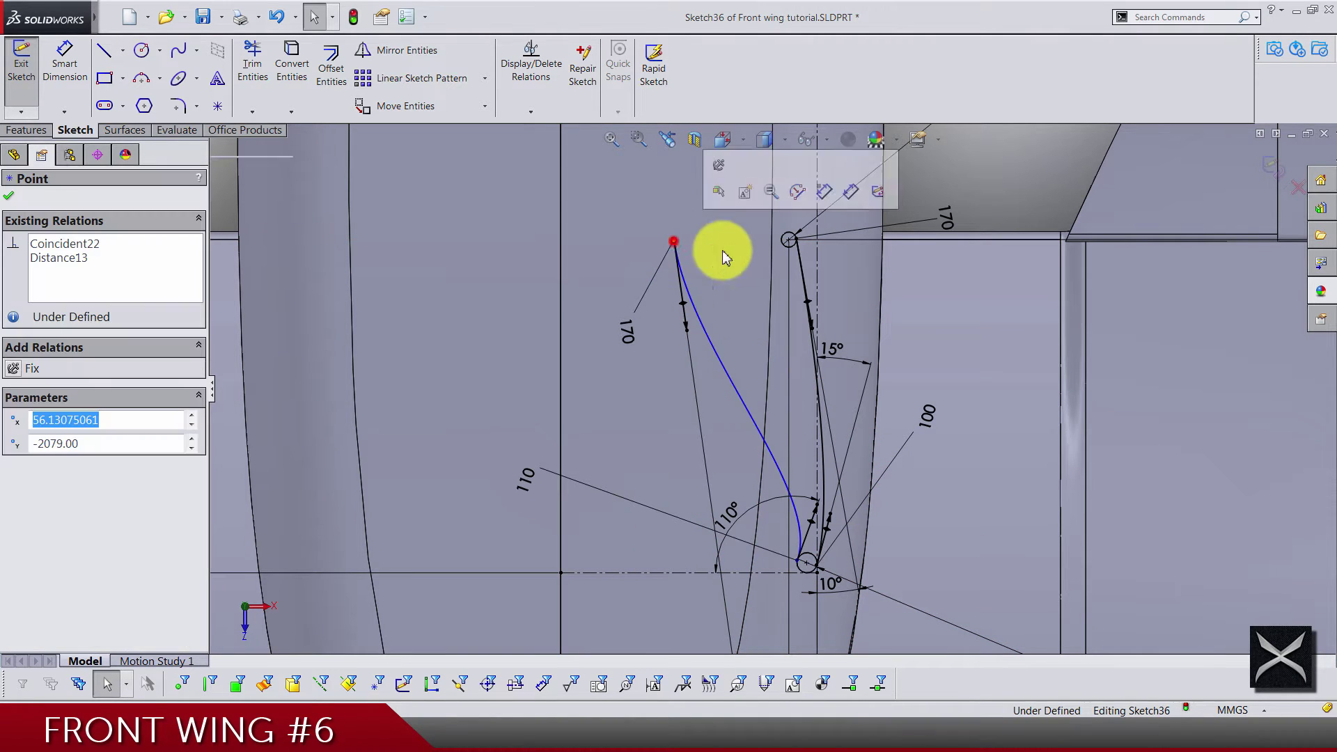
left_click(784, 247, "ctrl")
left_click(852, 185)
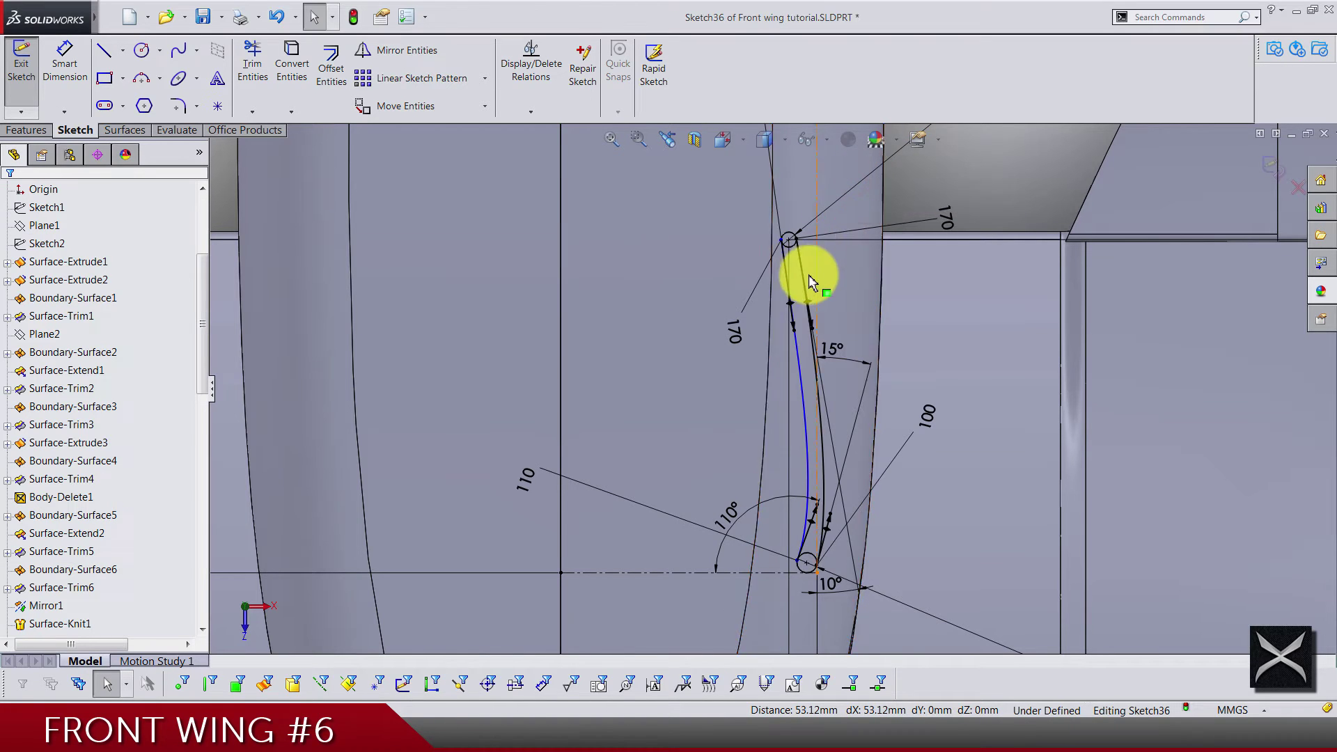
- Add tangent relations between the inner spline and both the rear and front circles
scroll(785, 265, "down", 2)
left_click(785, 267)
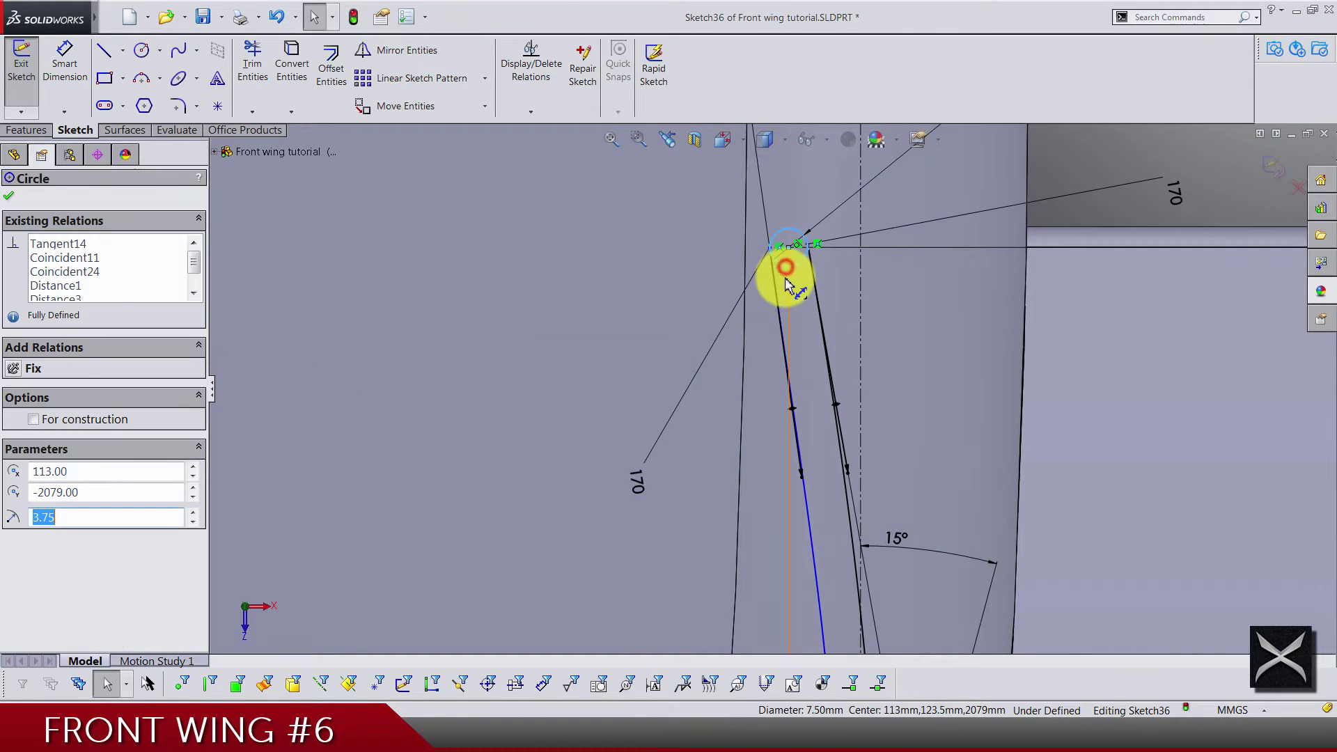
left_click(781, 290, "ctrl")
left_click(821, 209)
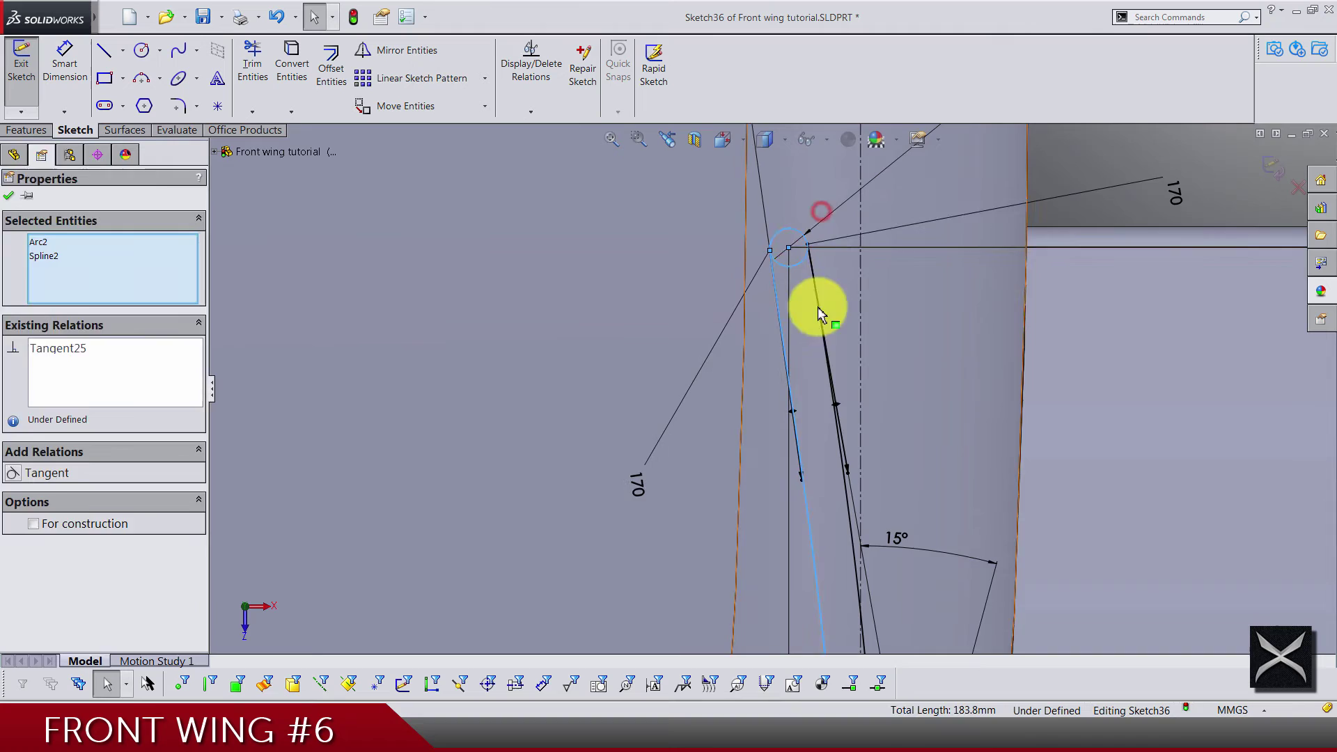
scroll(808, 390, "up", 3)
scroll(801, 550, "down", 3)
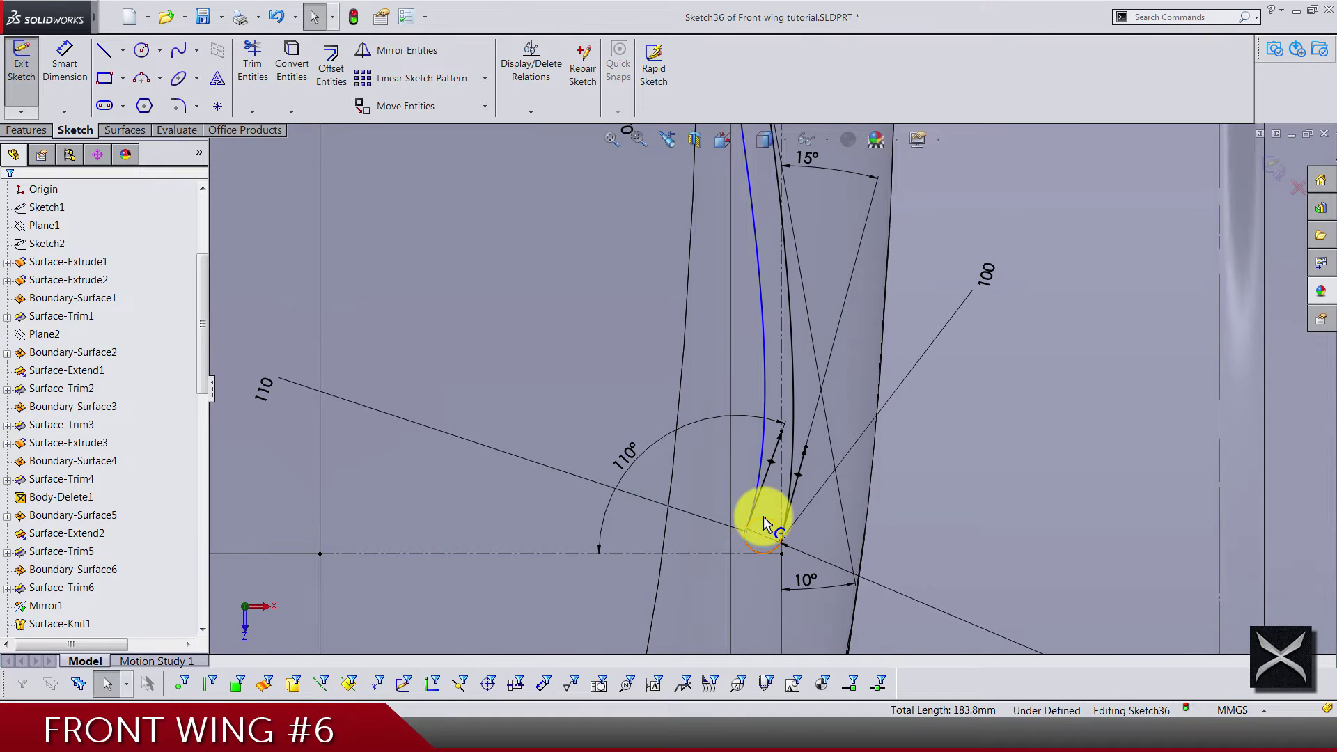
left_click(763, 513)
left_click(764, 478, "ctrl")
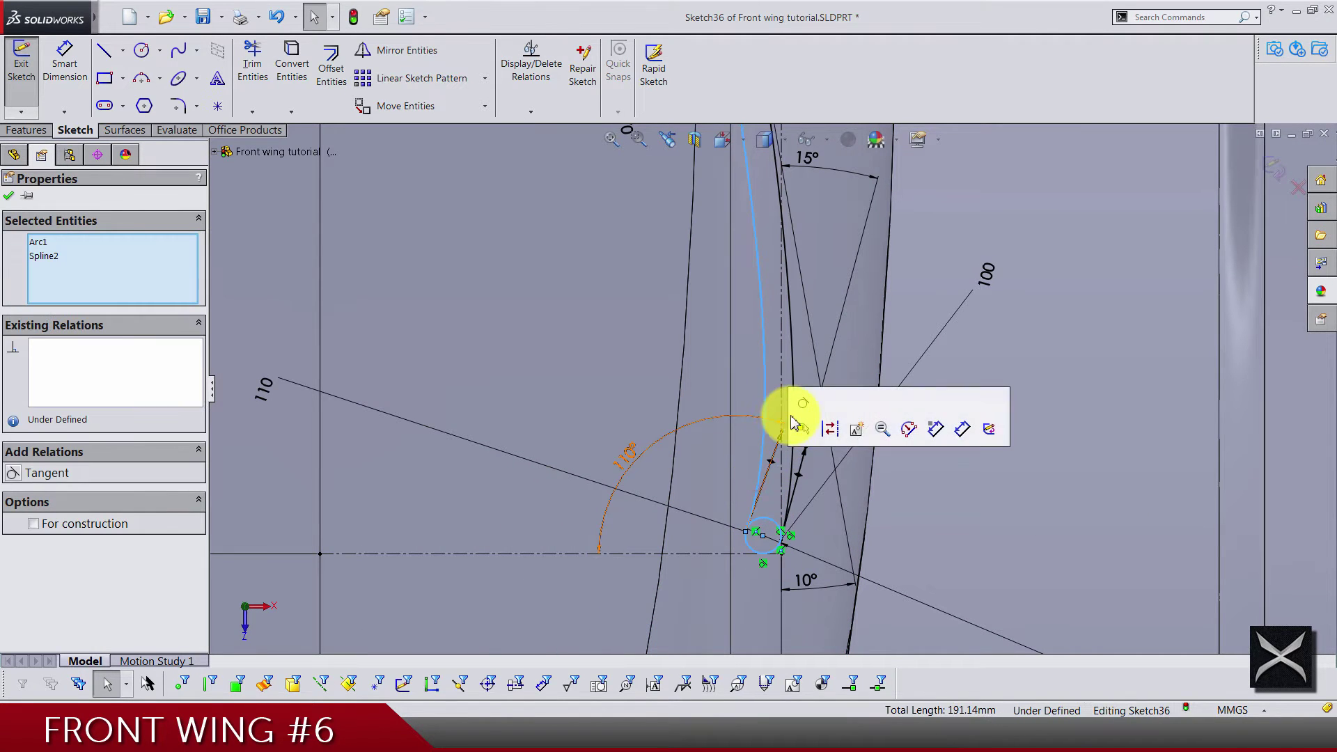
left_click(799, 401)
key("Escape")
- Reduce the angle dimension of the inner spline's front tangent handle to 95°
scroll(794, 446, "up", 3)
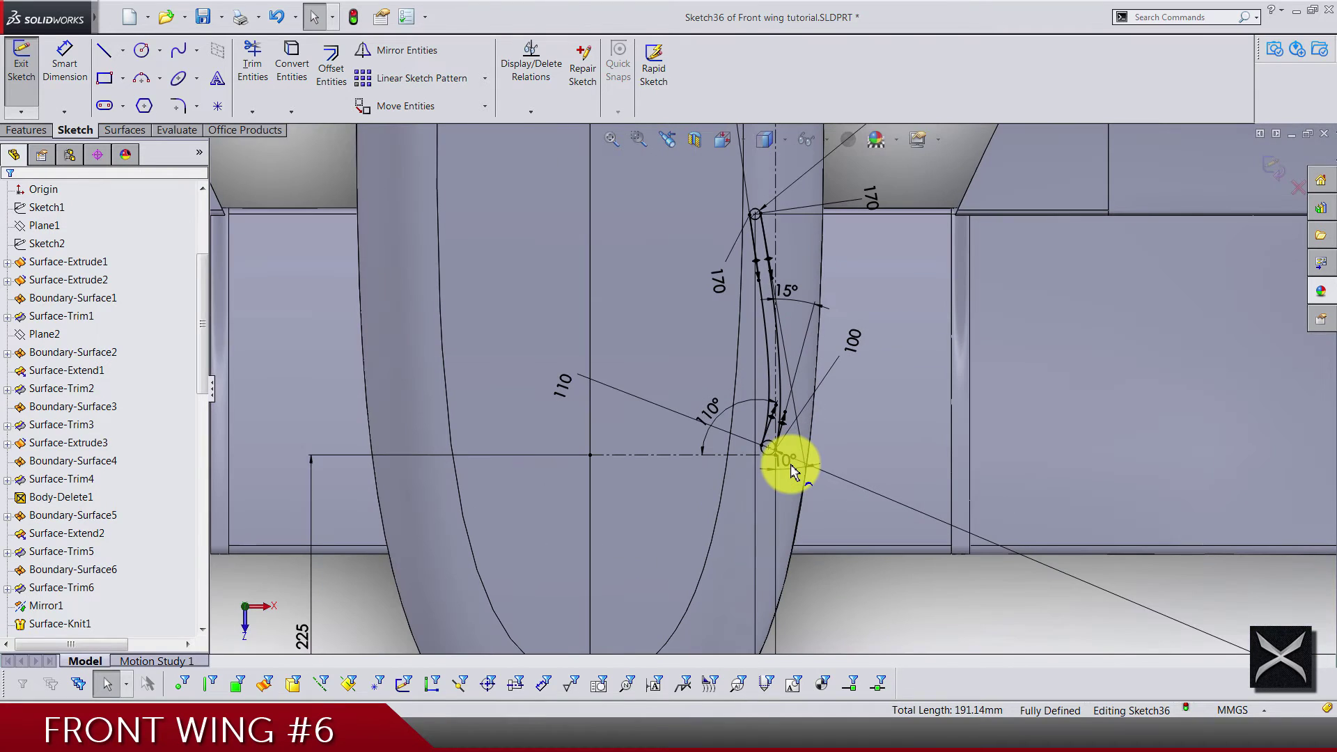
scroll(791, 464, "up", 2)
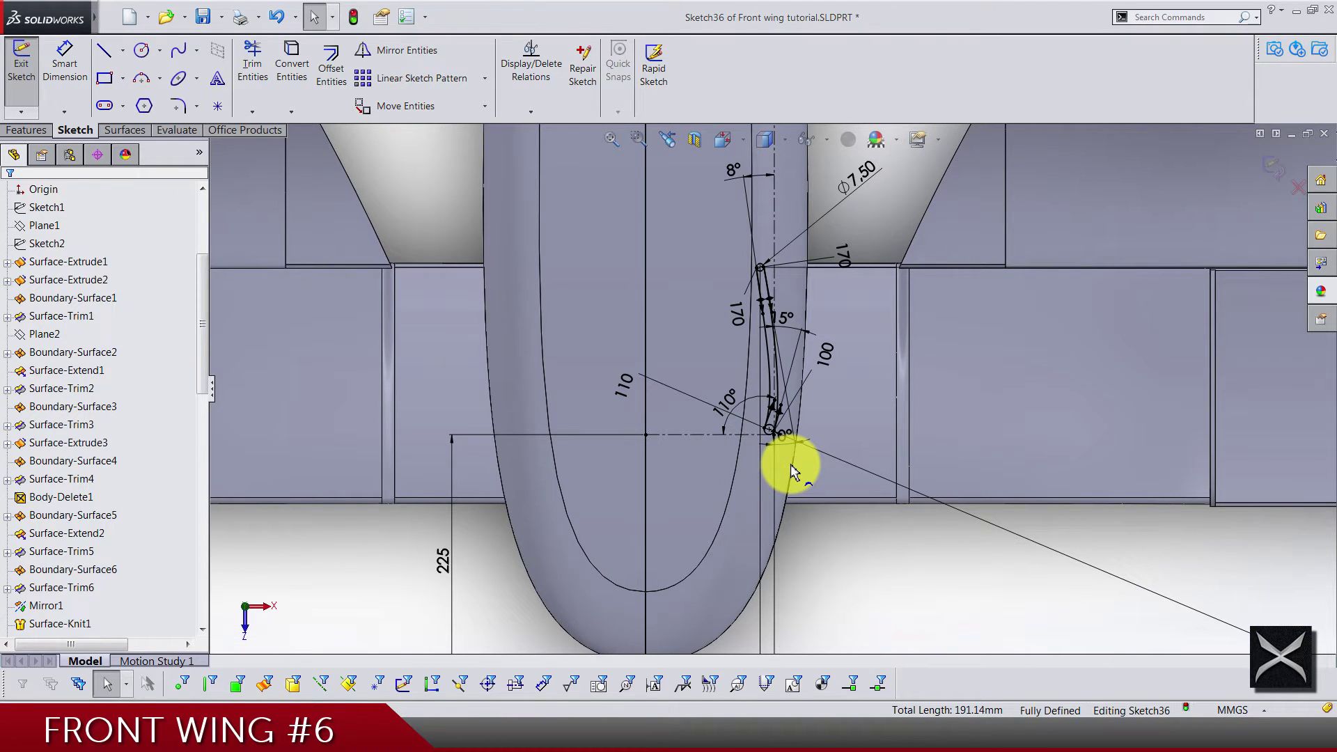
scroll(726, 323, "down", 4)
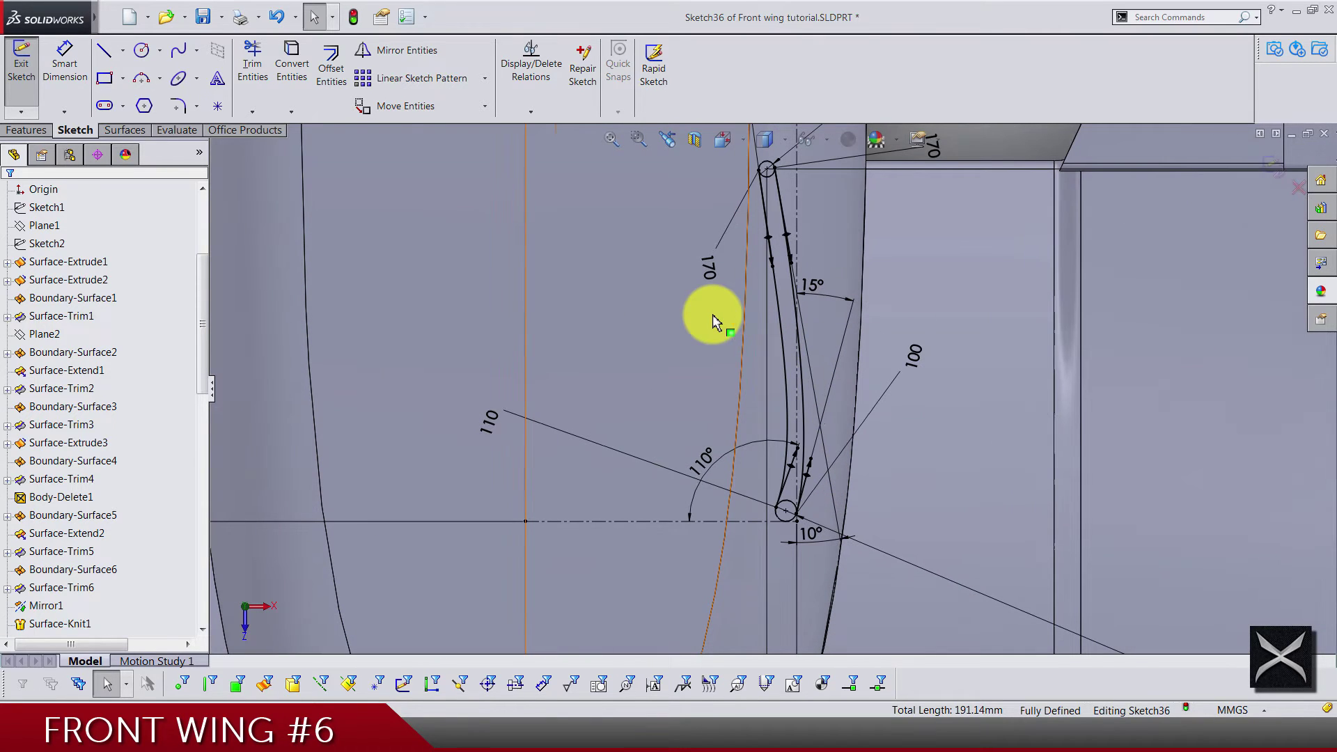
left_click(701, 458)
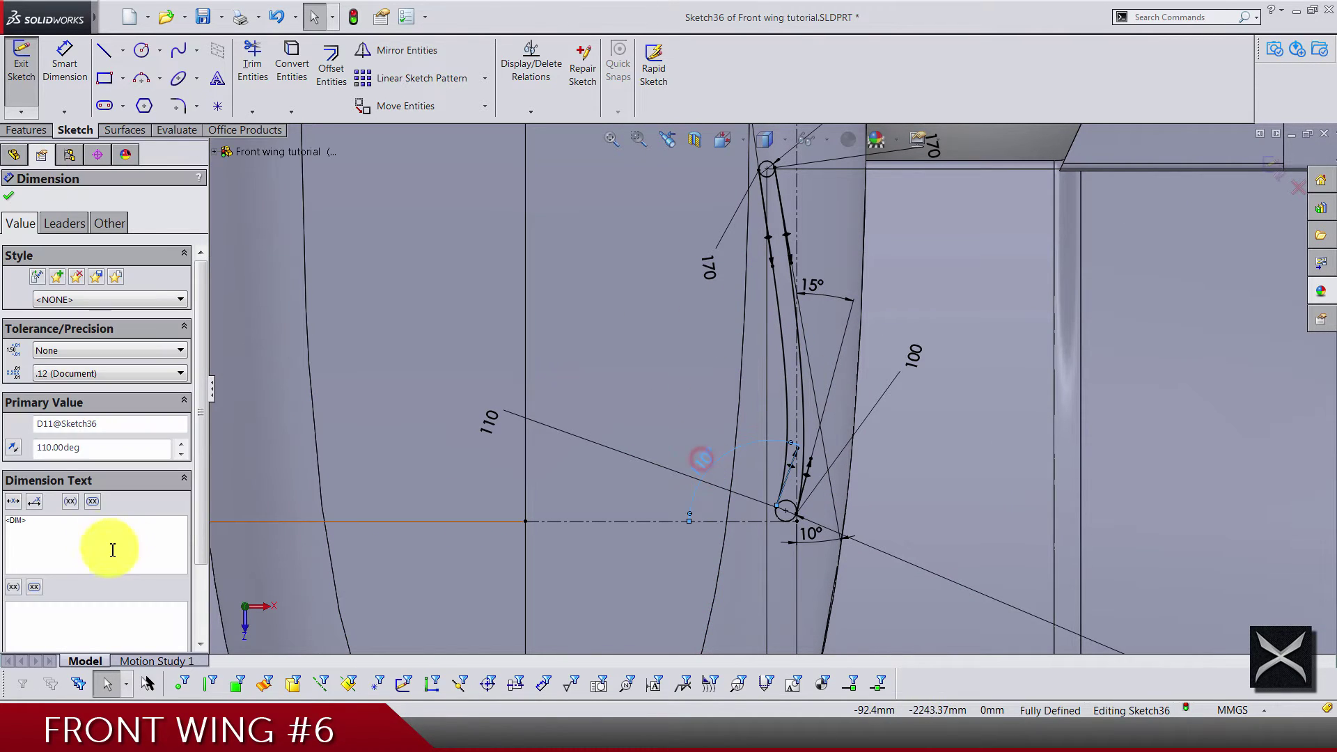
left_click(181, 454)
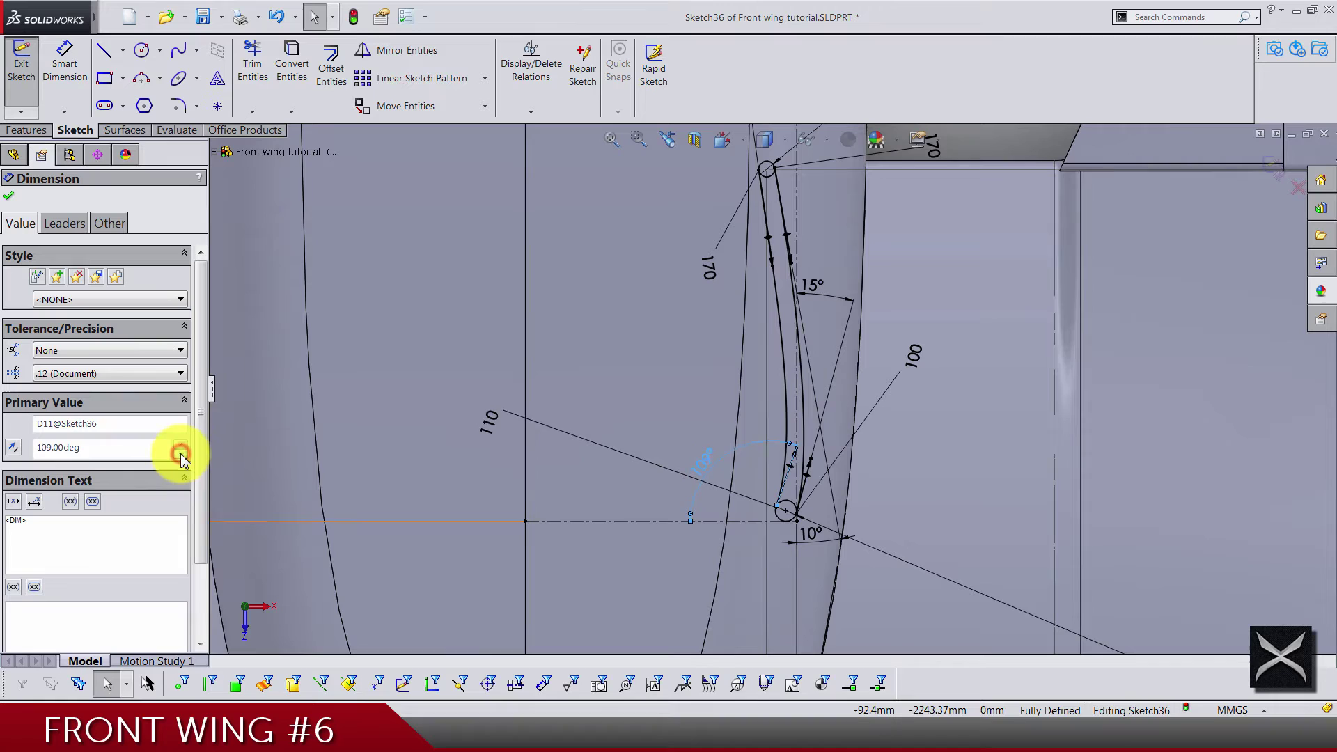
left_click(181, 453)
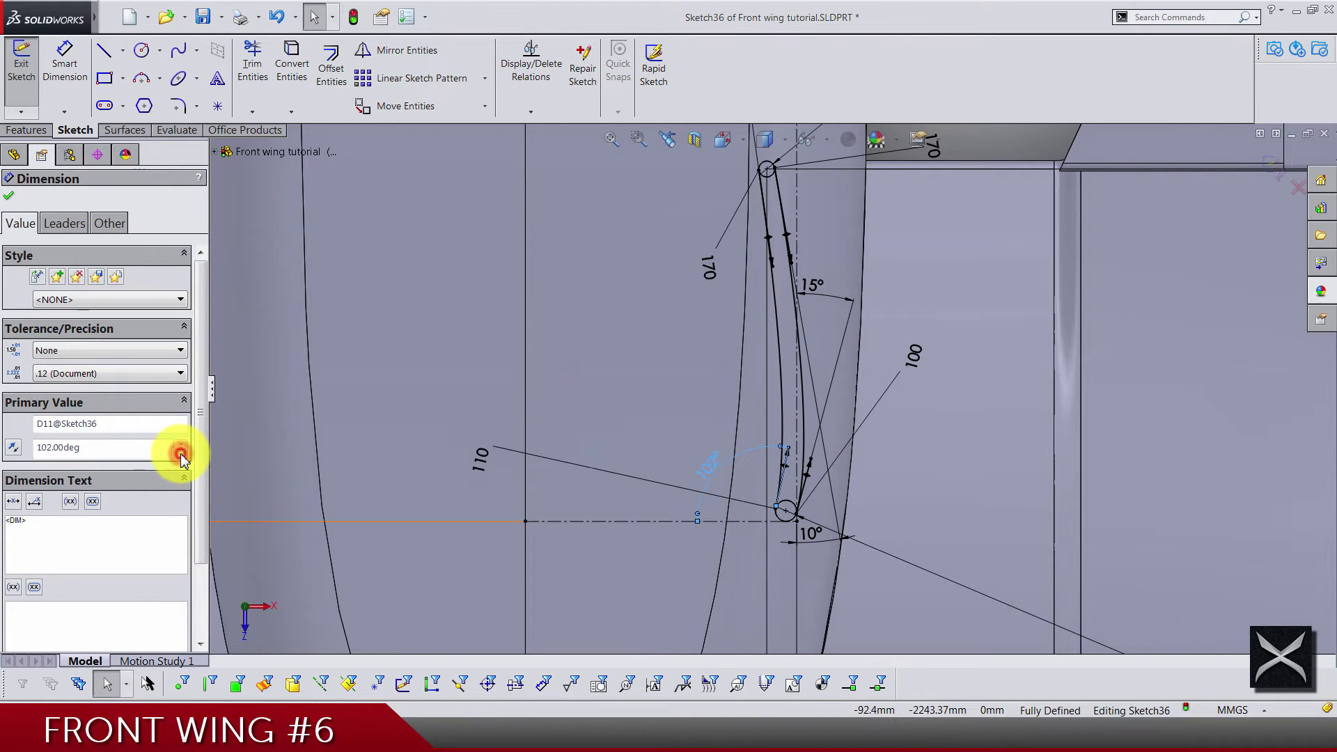
left_click(181, 454)
left_click(181, 453)
left_click(181, 454)
left_click(181, 454)
left_click(181, 454)
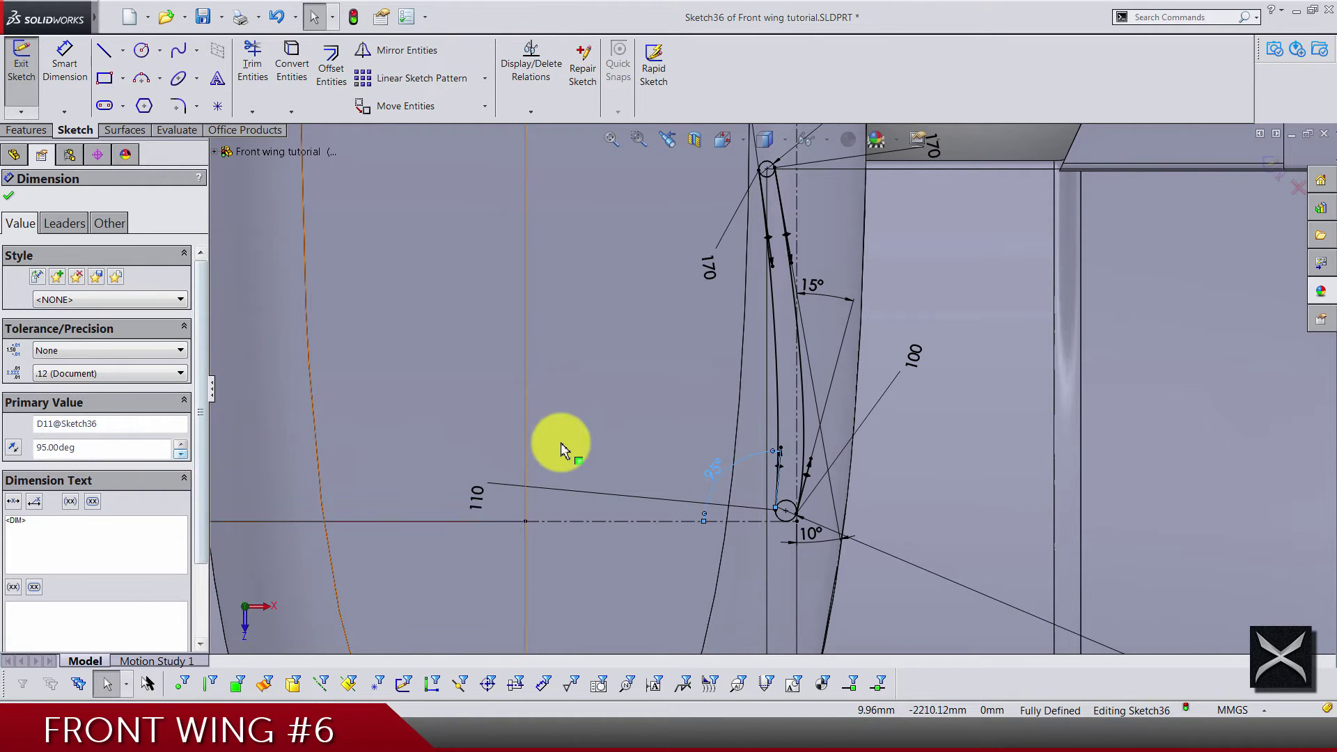
left_click(670, 461)
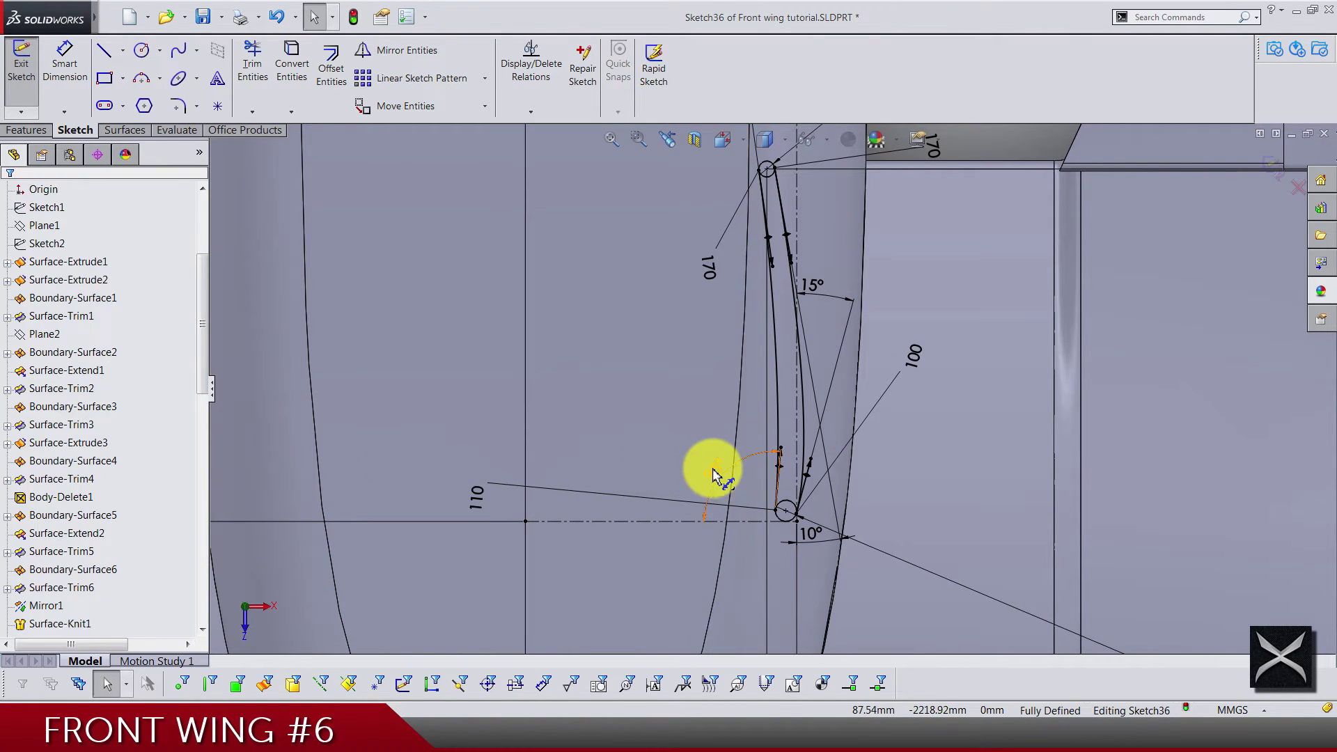
- Finish and exit the sketch of the two circles joined by splines
scroll(696, 453, "up", 6)
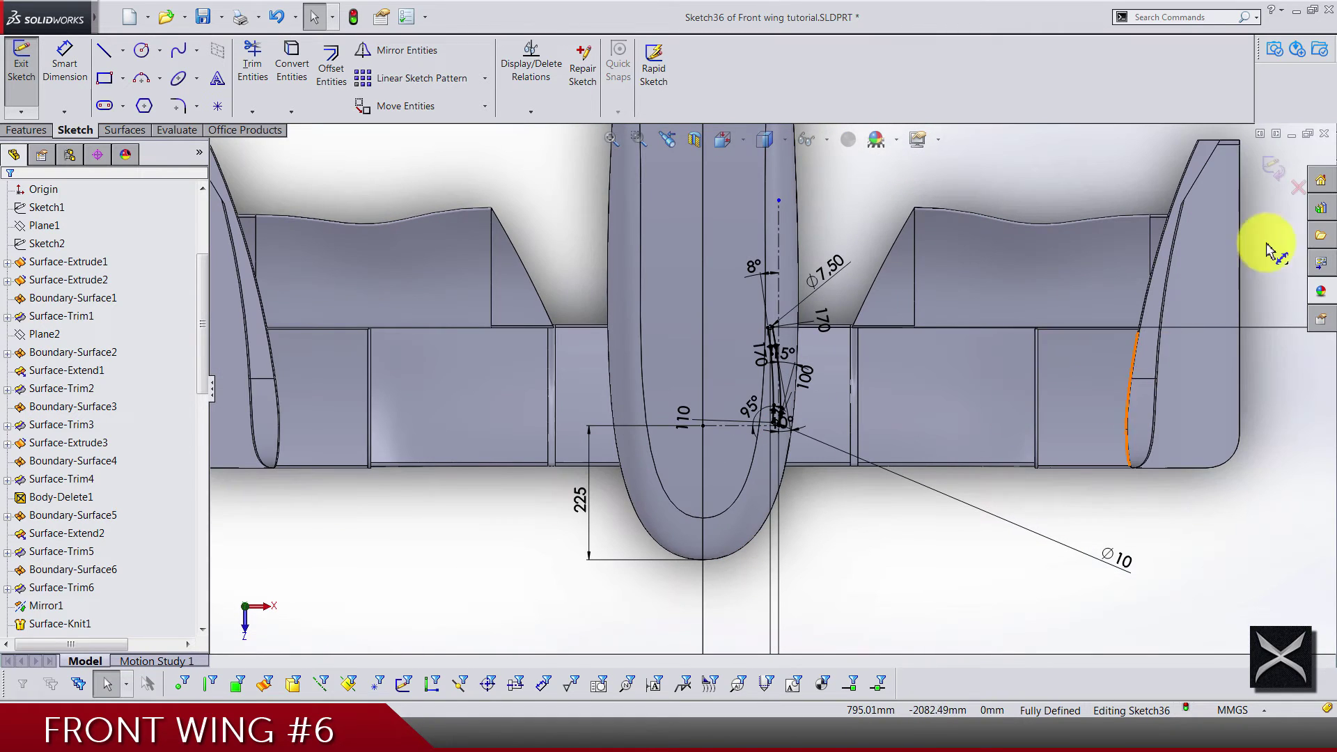
key("ctrl+1")
key("ctrl+b")
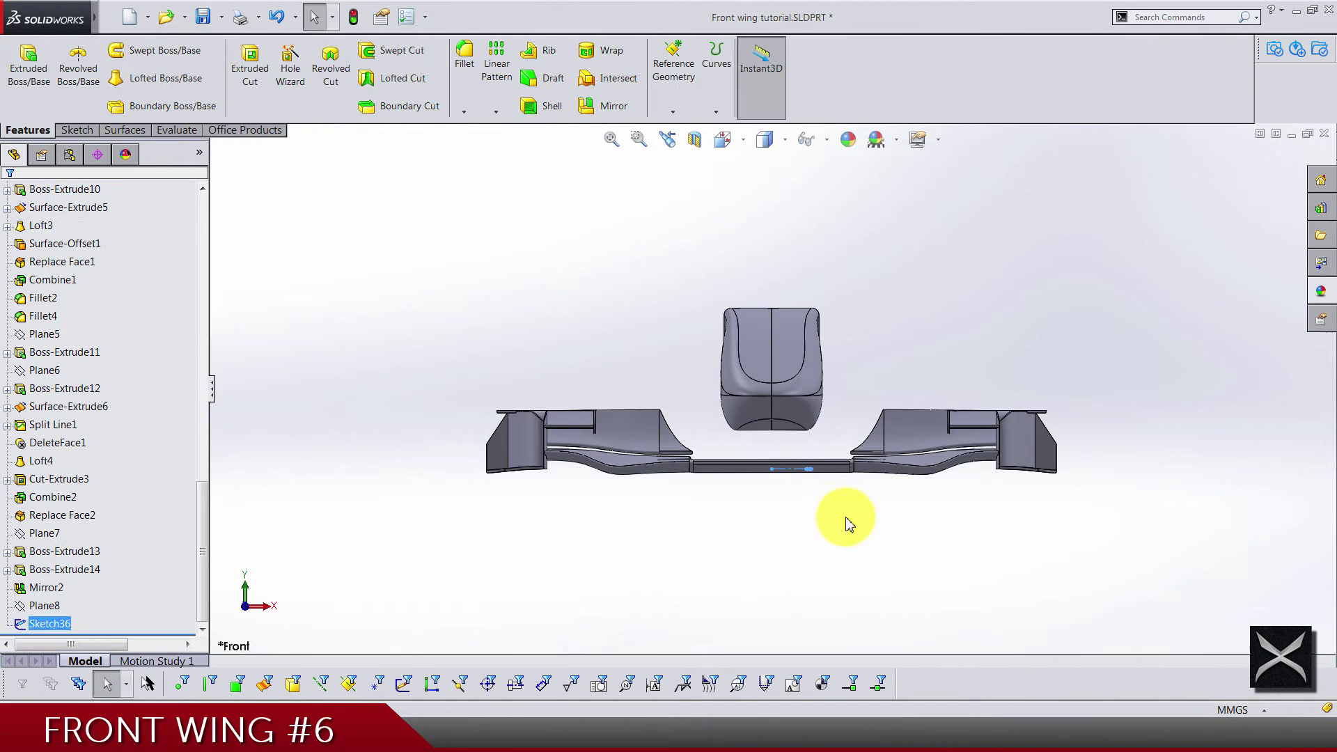
middle_click_drag(845, 522, 783, 576)
scroll(746, 513, "down", 8)
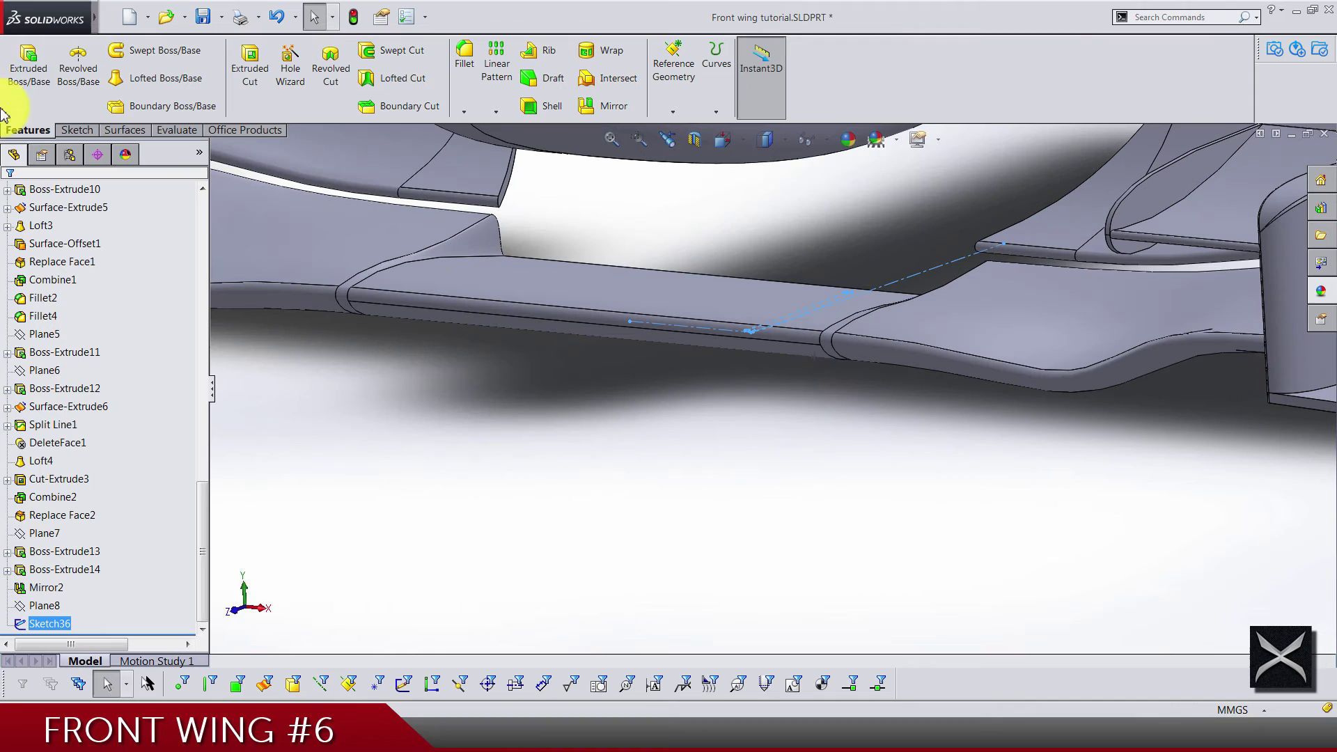
- Start an Extruded Boss from the two-circle spline sketch, selecting the front circle, the region between the splines and the rear circle as contours
left_click(21, 69)
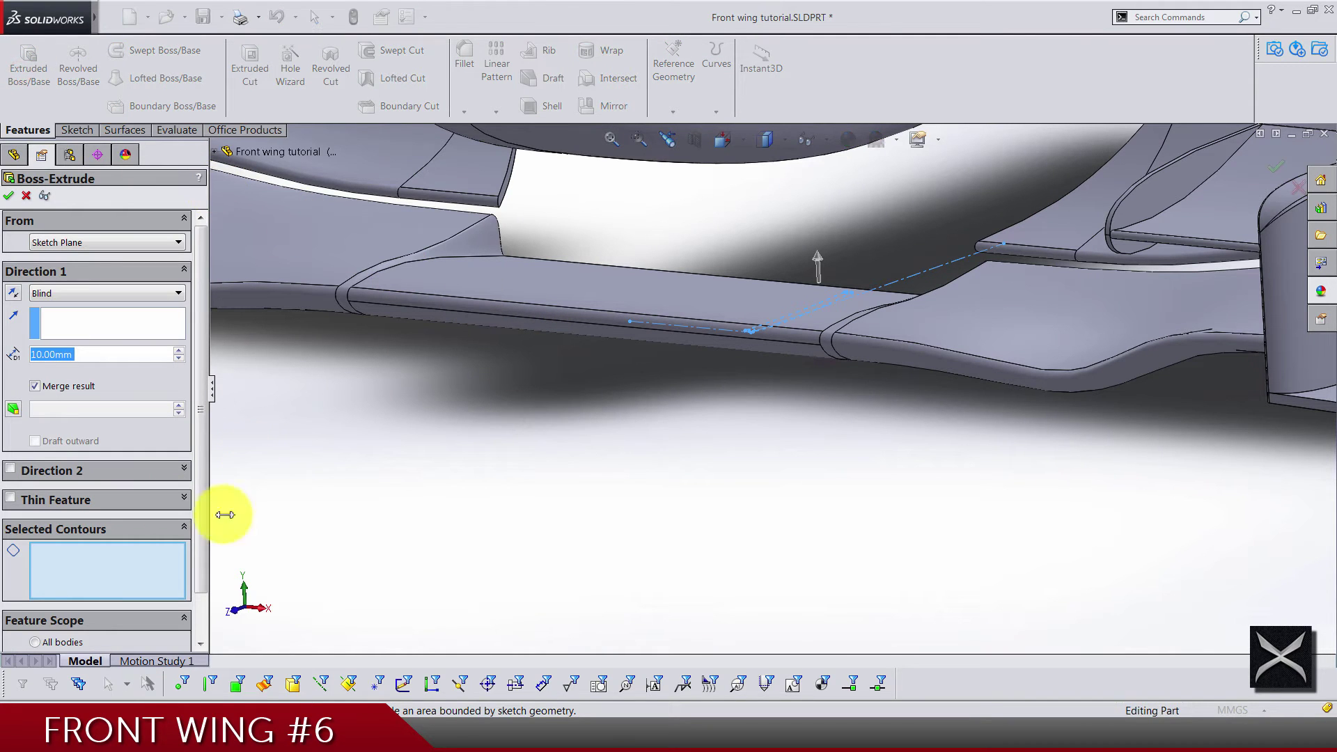
middle_click_drag(617, 454, 746, 418)
scroll(779, 442, "down", 5)
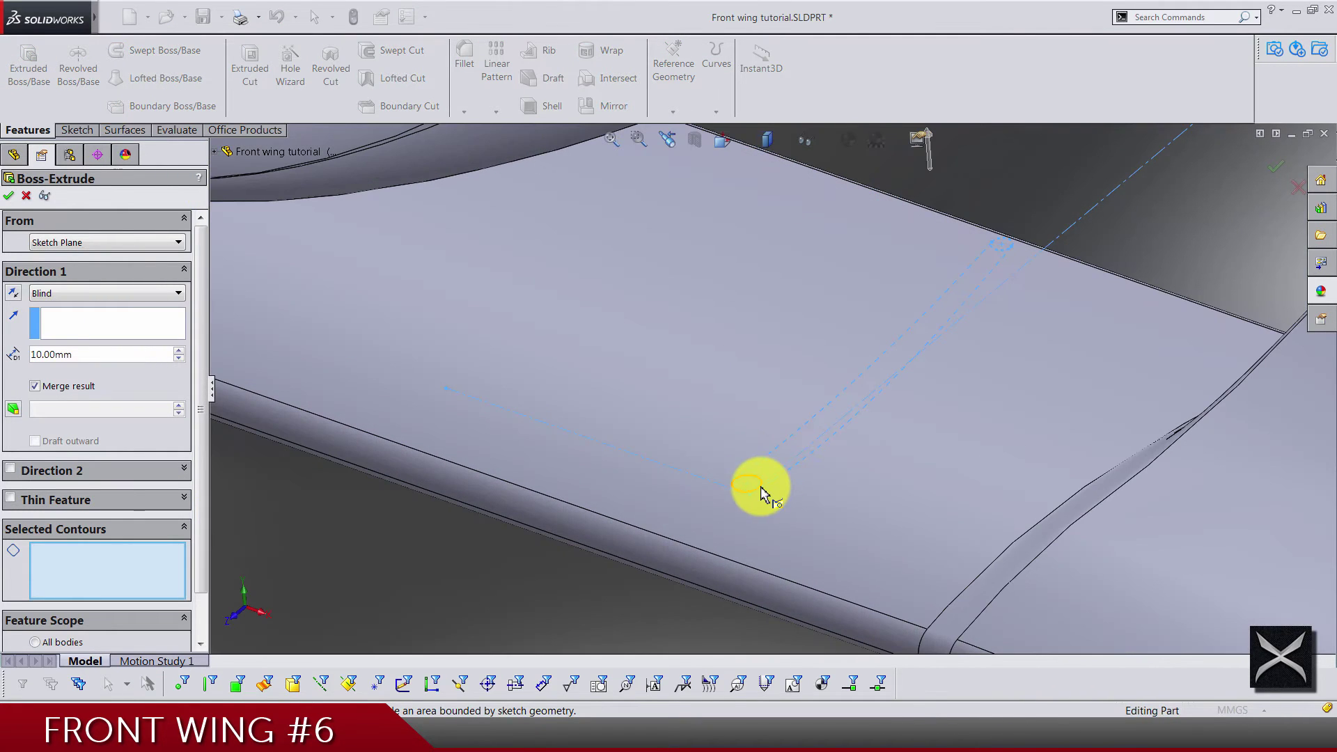
left_click(760, 487)
left_click(775, 459)
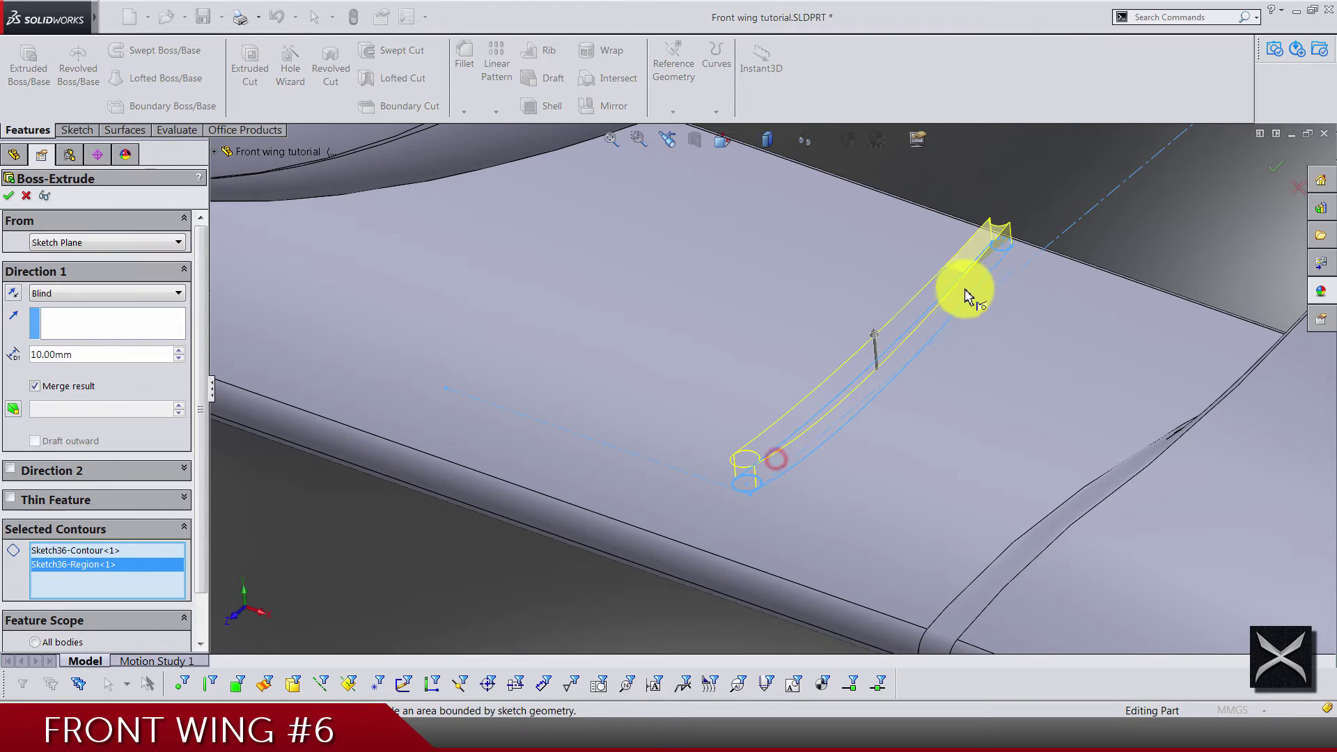
left_click(1008, 259)
scroll(836, 508, "up", 5)
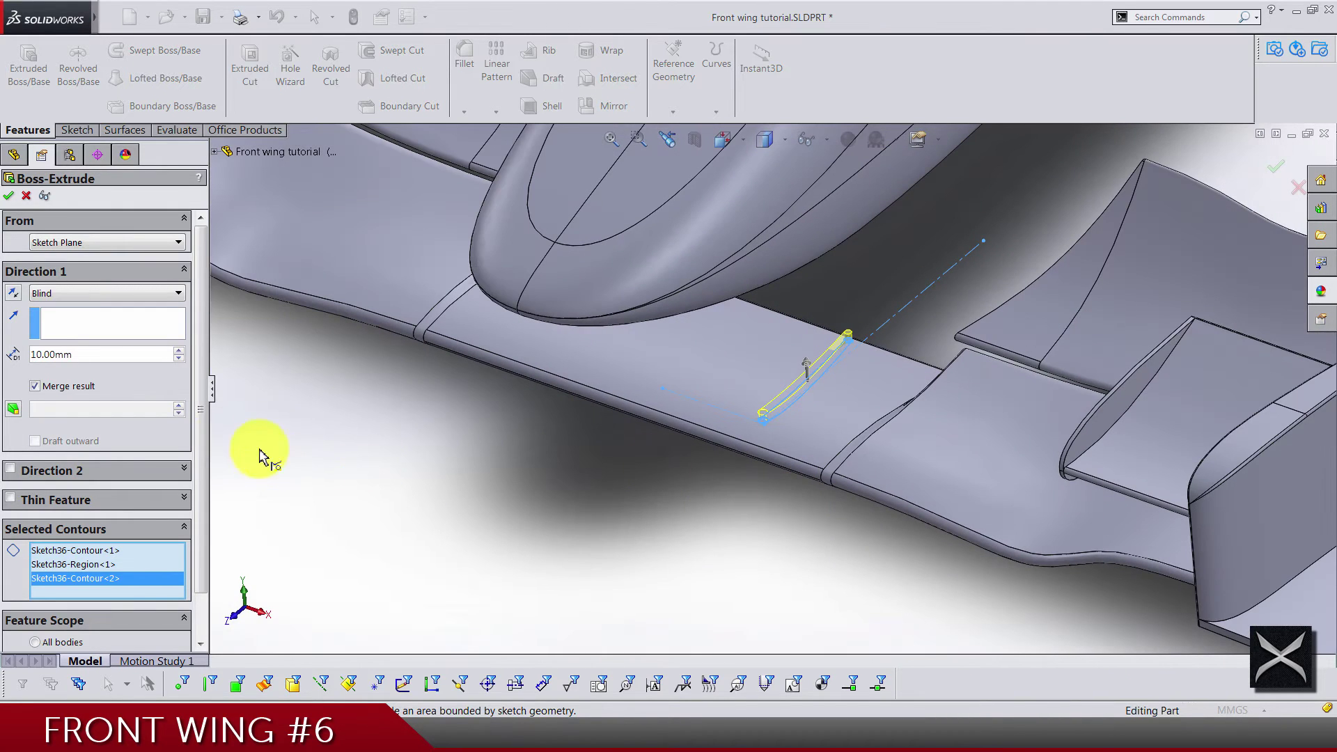
- Extrude the selected contours 100 mm in the reversed, downward direction as a separate body without merging the result
type("100")
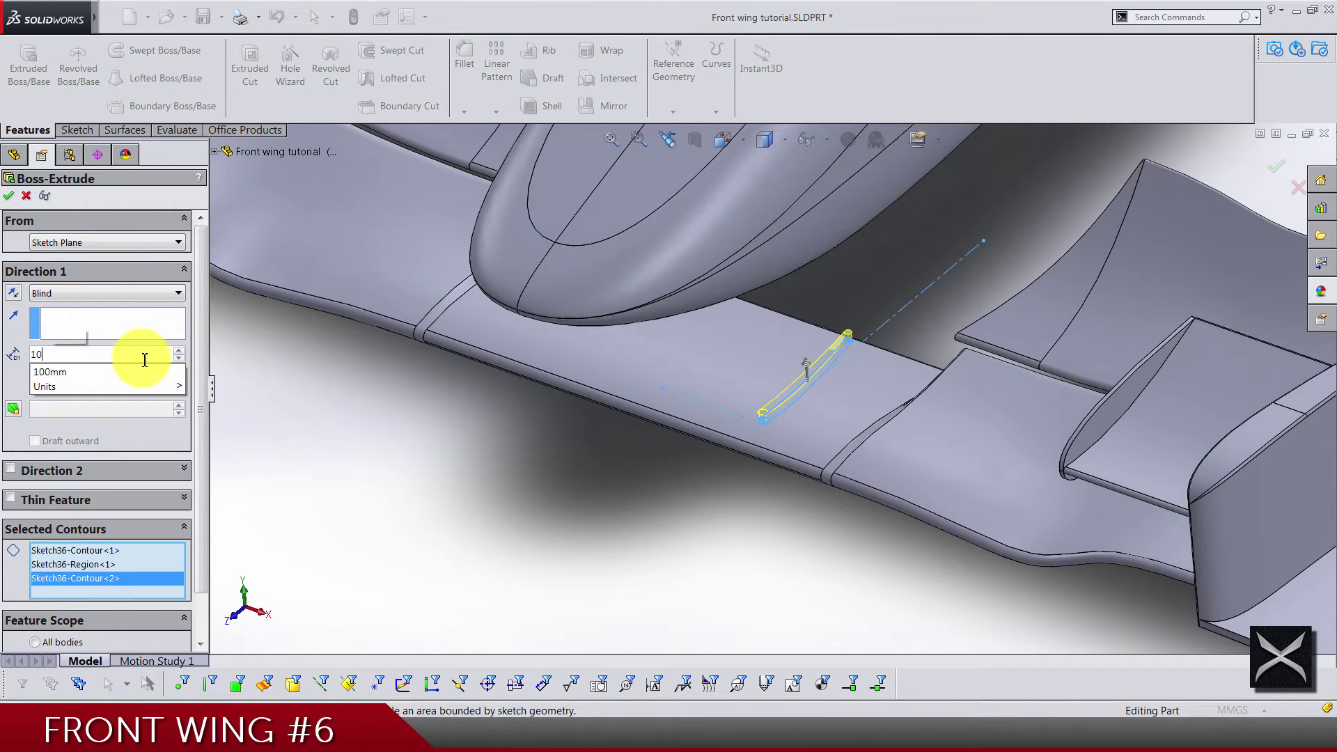
key("Return")
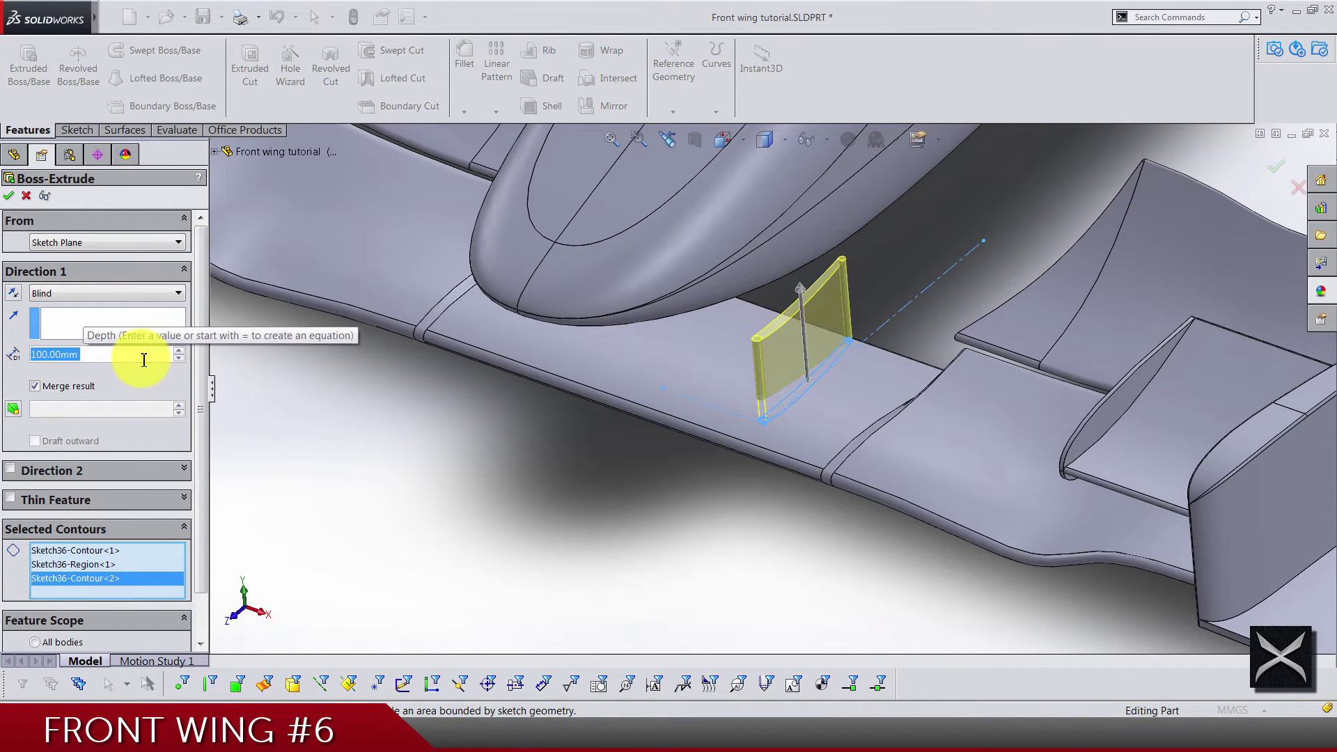
left_click(13, 298)
mouse_move(731, 494)
middle_mouse_down()
mouse_move(761, 541)
mouse_move(795, 371)
mouse_move(755, 492)
middle_mouse_up()
scroll(750, 407, "down", 5)
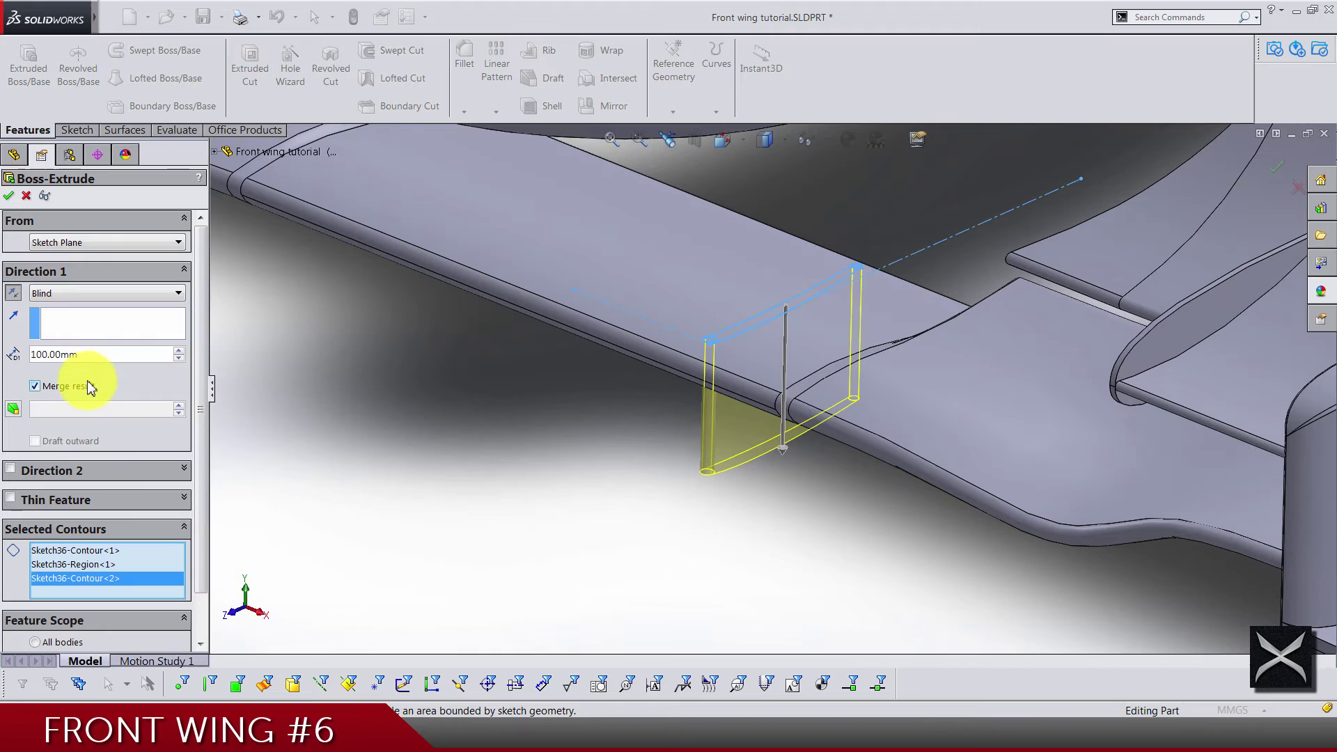
left_click(89, 386)
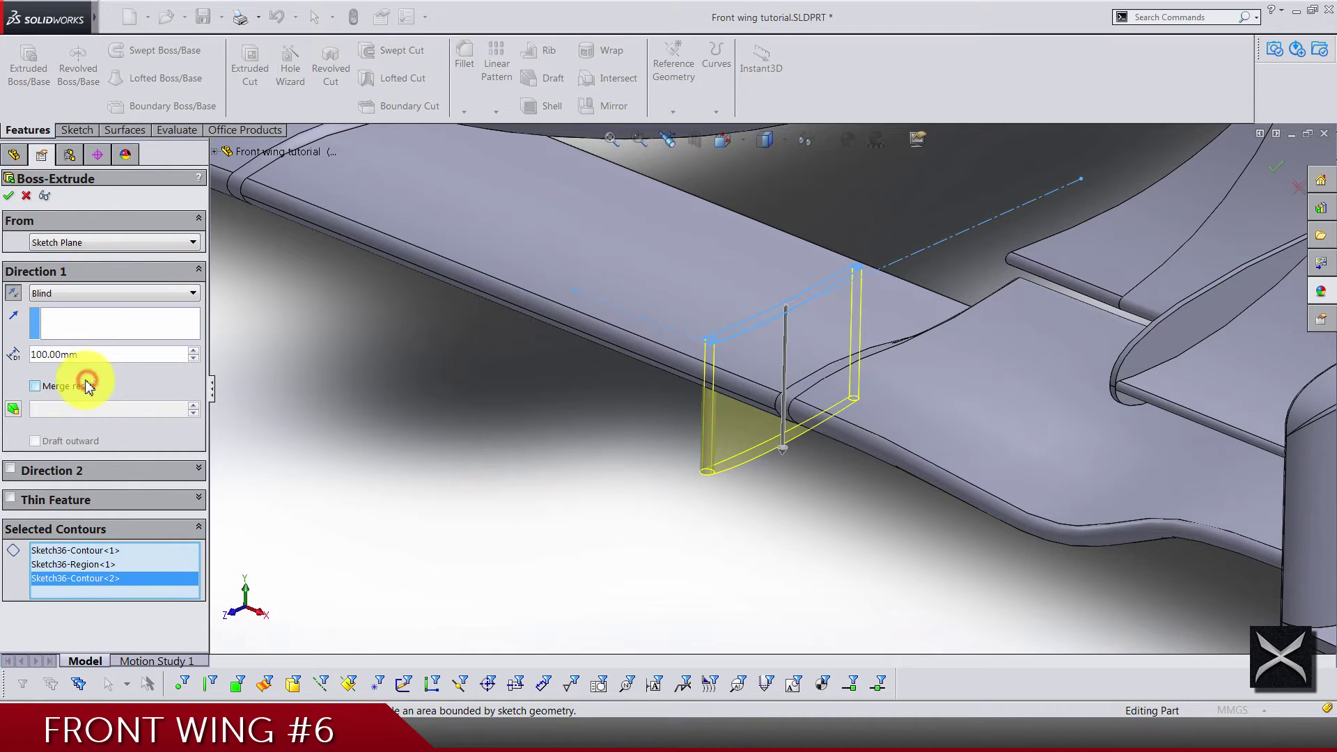
left_click(14, 196)
- Hide the main wing body and open a sketch on the narrow top face of the extruded pillar
left_click(658, 306)
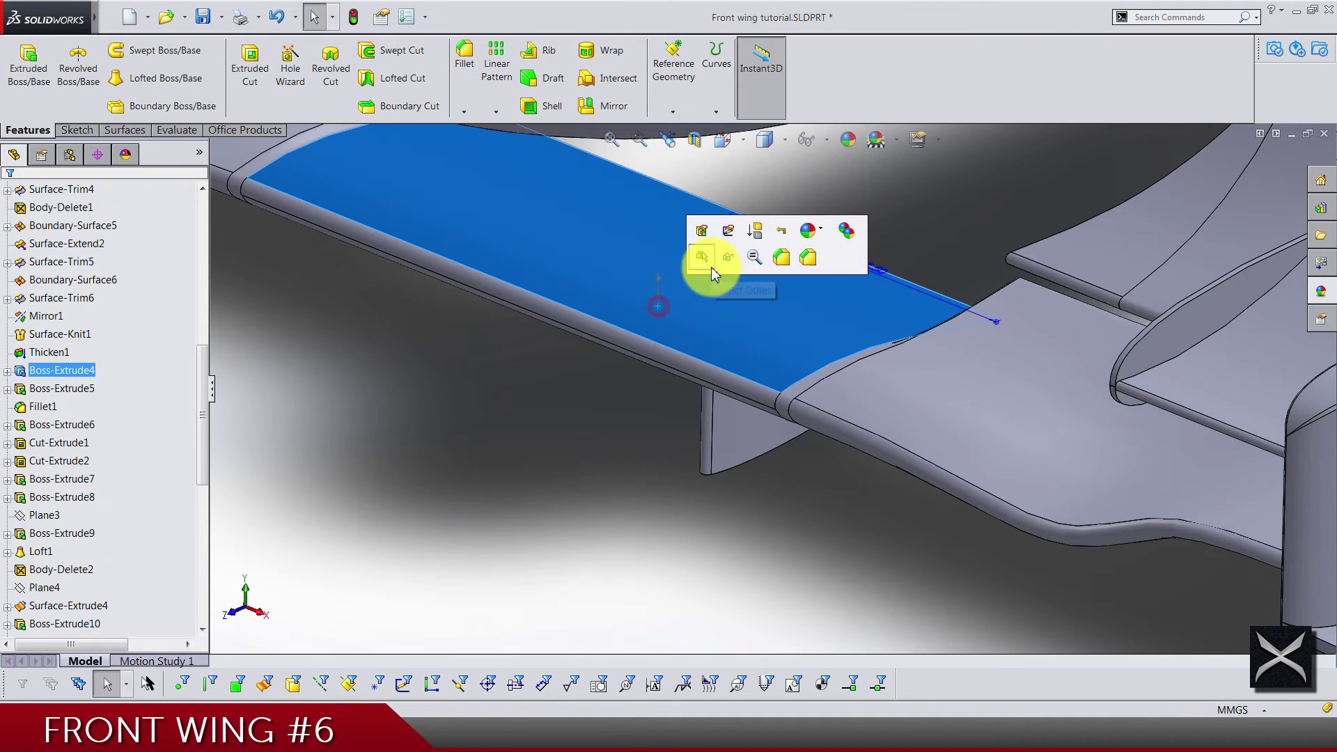
left_click(712, 266)
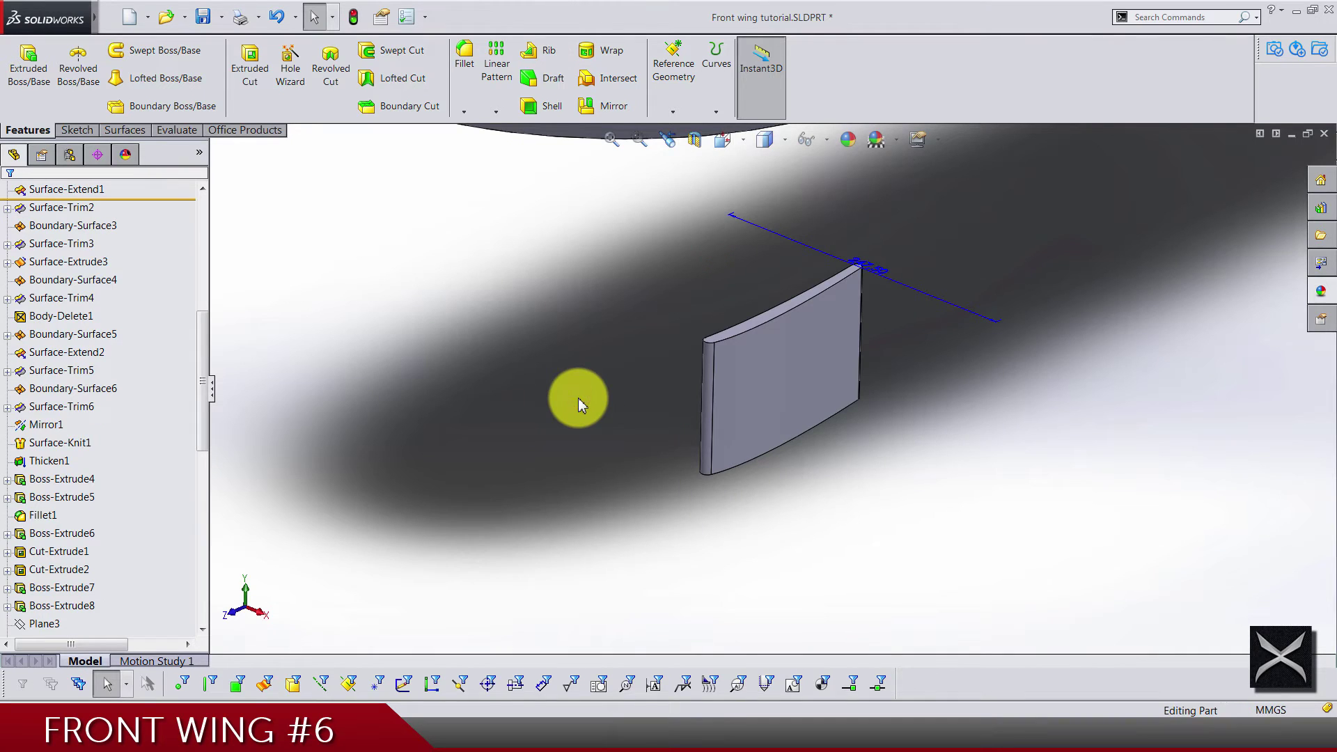
scroll(717, 314, "down", 5)
left_click(683, 298)
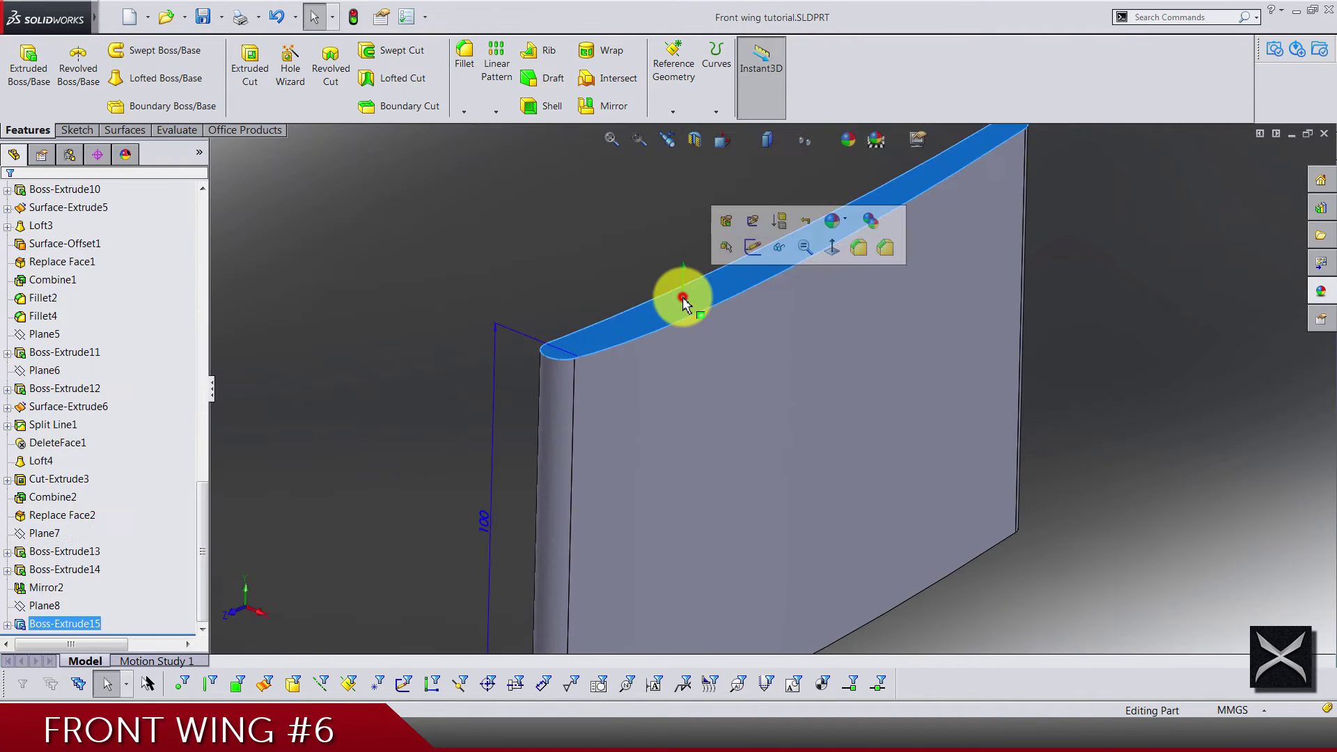
left_click(604, 276)
left_click(681, 299)
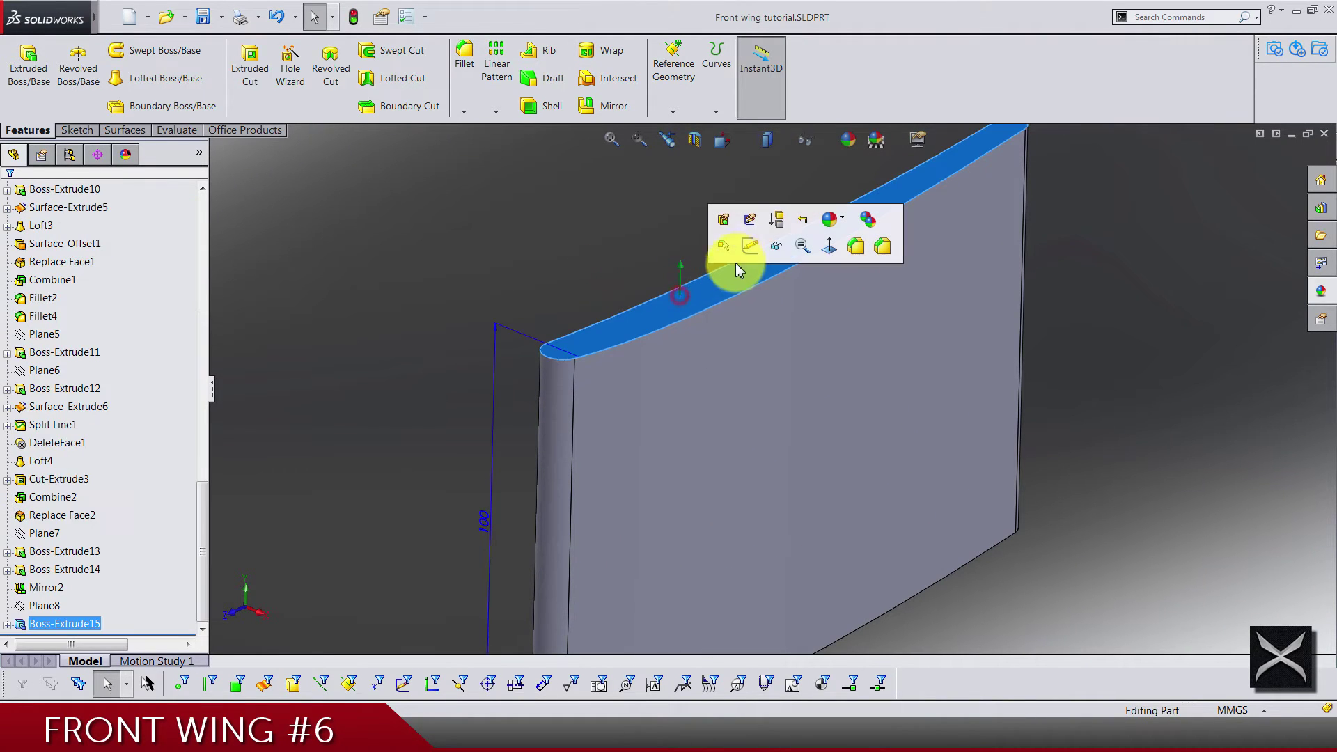
left_click(746, 259)
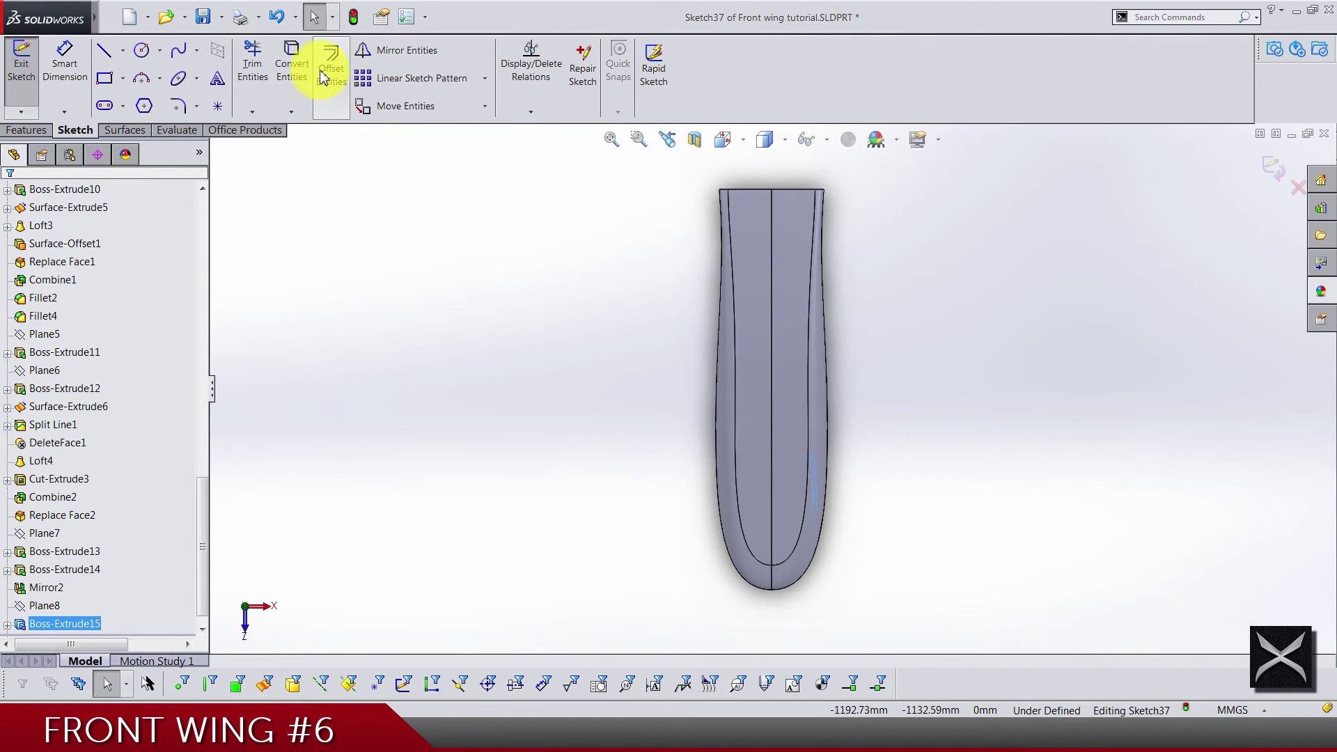
- Convert the pillar's top face outline into sketch entities, exit the sketch and save the part
left_click(312, 73)
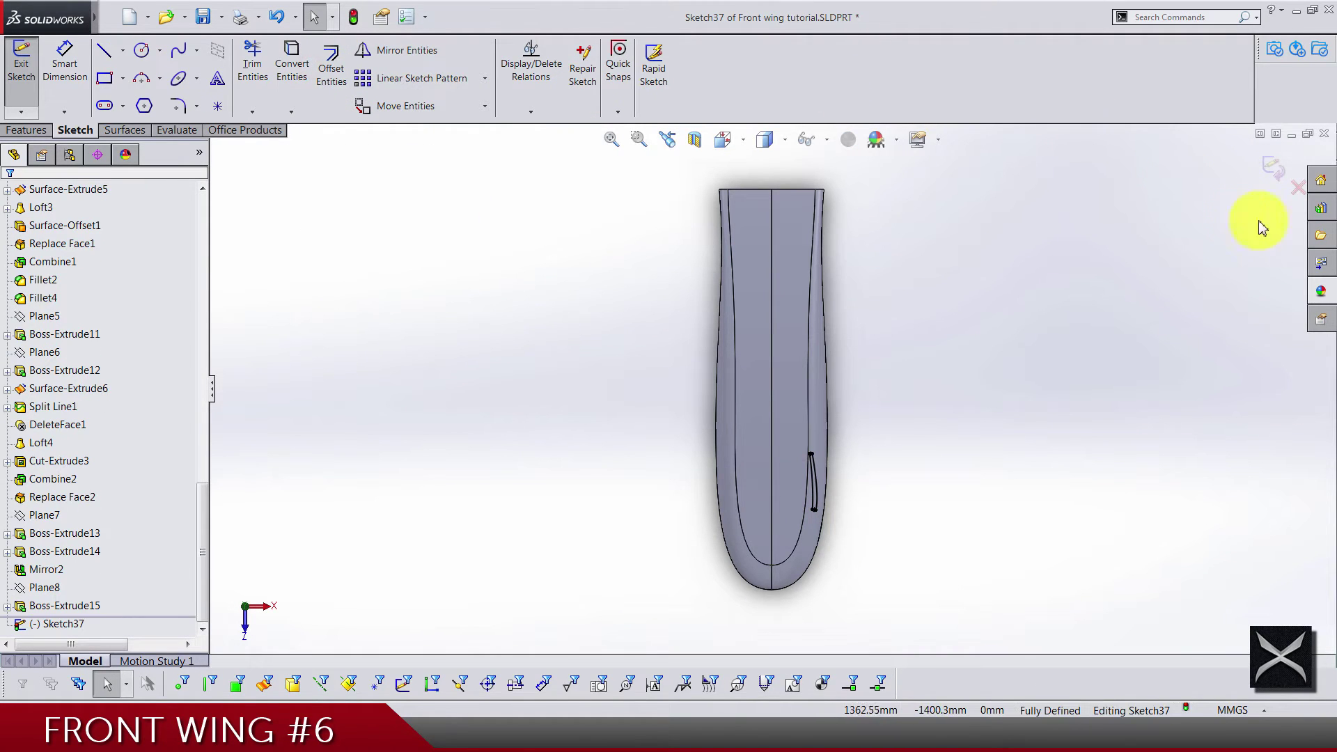
left_click(1276, 171)
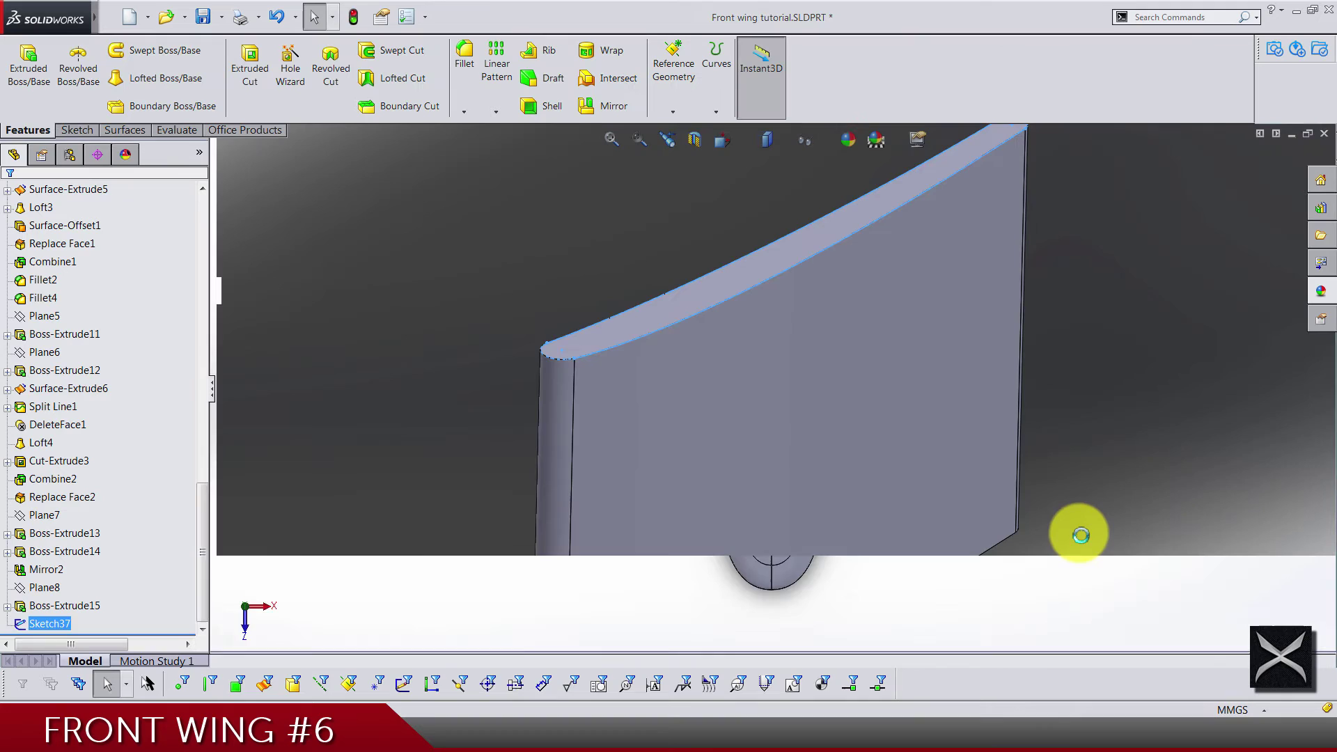
left_click(1080, 532)
scroll(1080, 532, "up", 5)
key("ctrl+s")
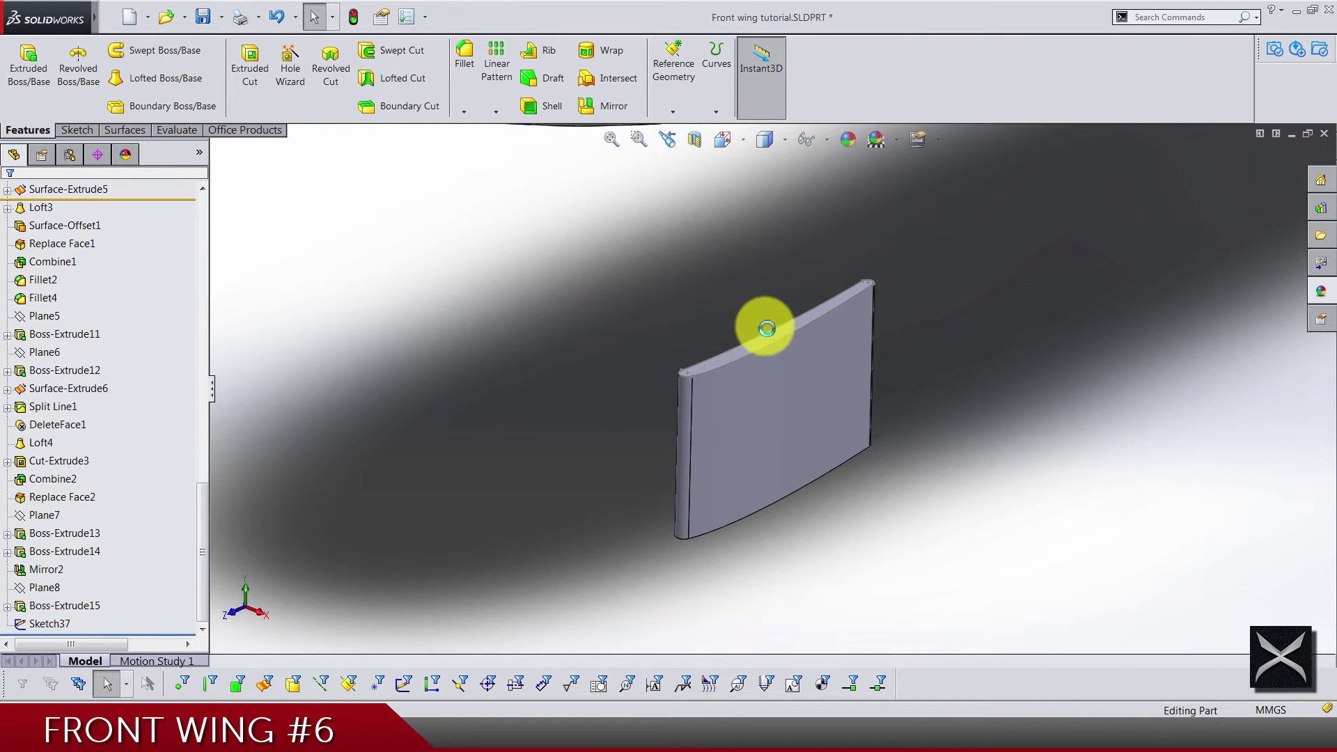
- Create a reference plane parallel to the Right Plane through the front vertex of the pillar's top face
scroll(752, 293, "down", 3)
scroll(752, 303, "down", 2)
scroll(115, 354, "up", 15)
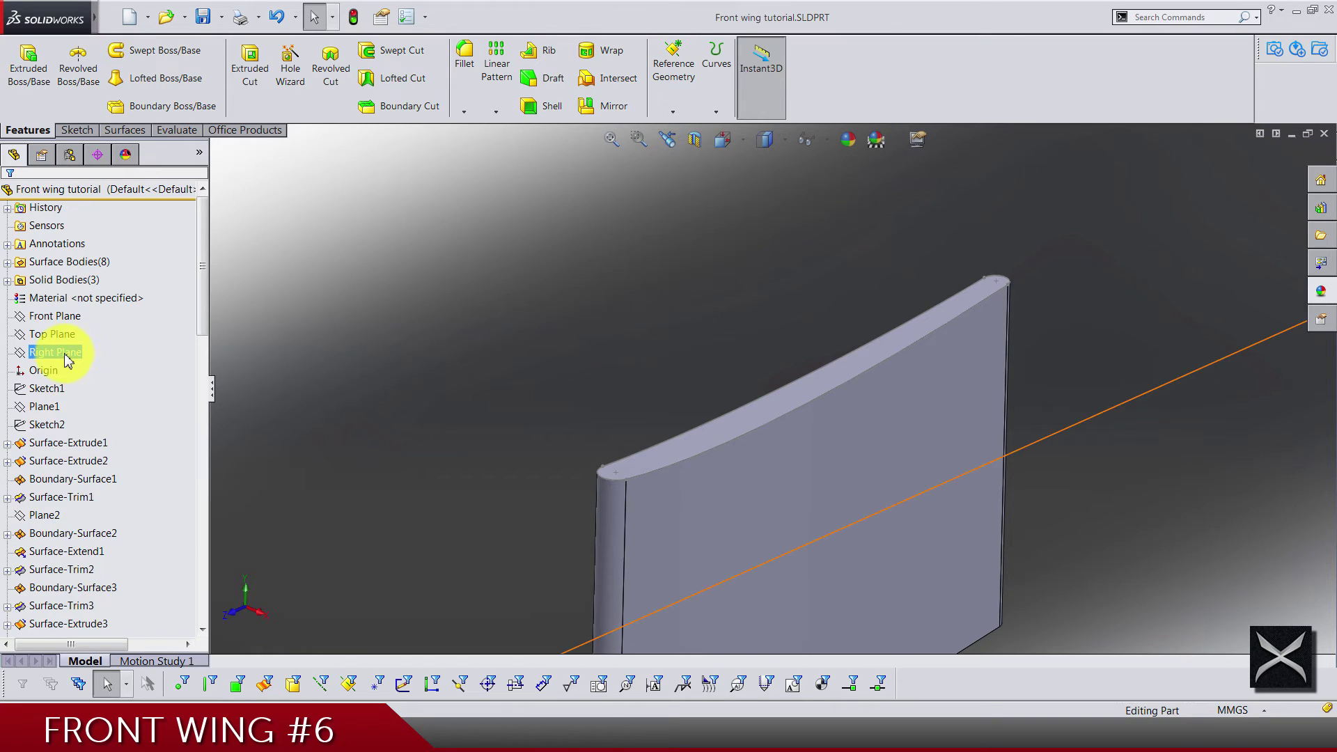
left_click(64, 356)
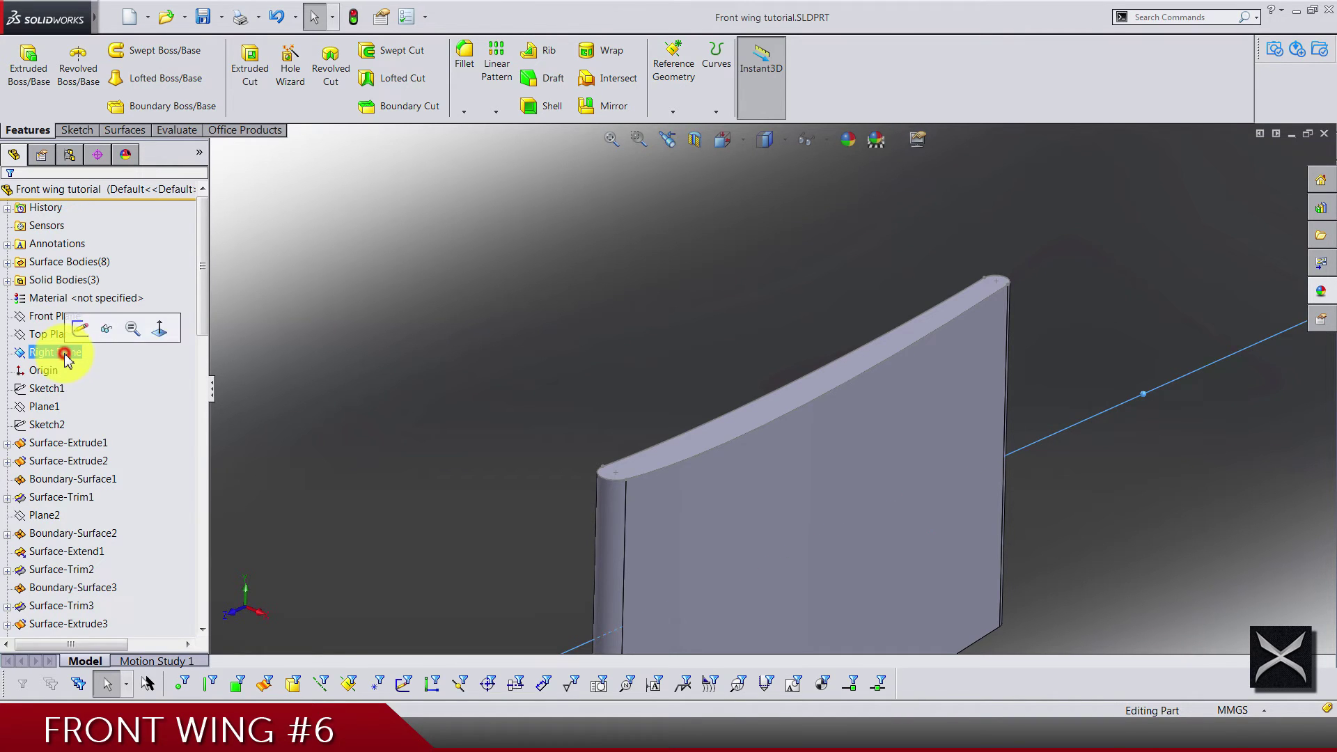
left_click(688, 71)
left_click(696, 134)
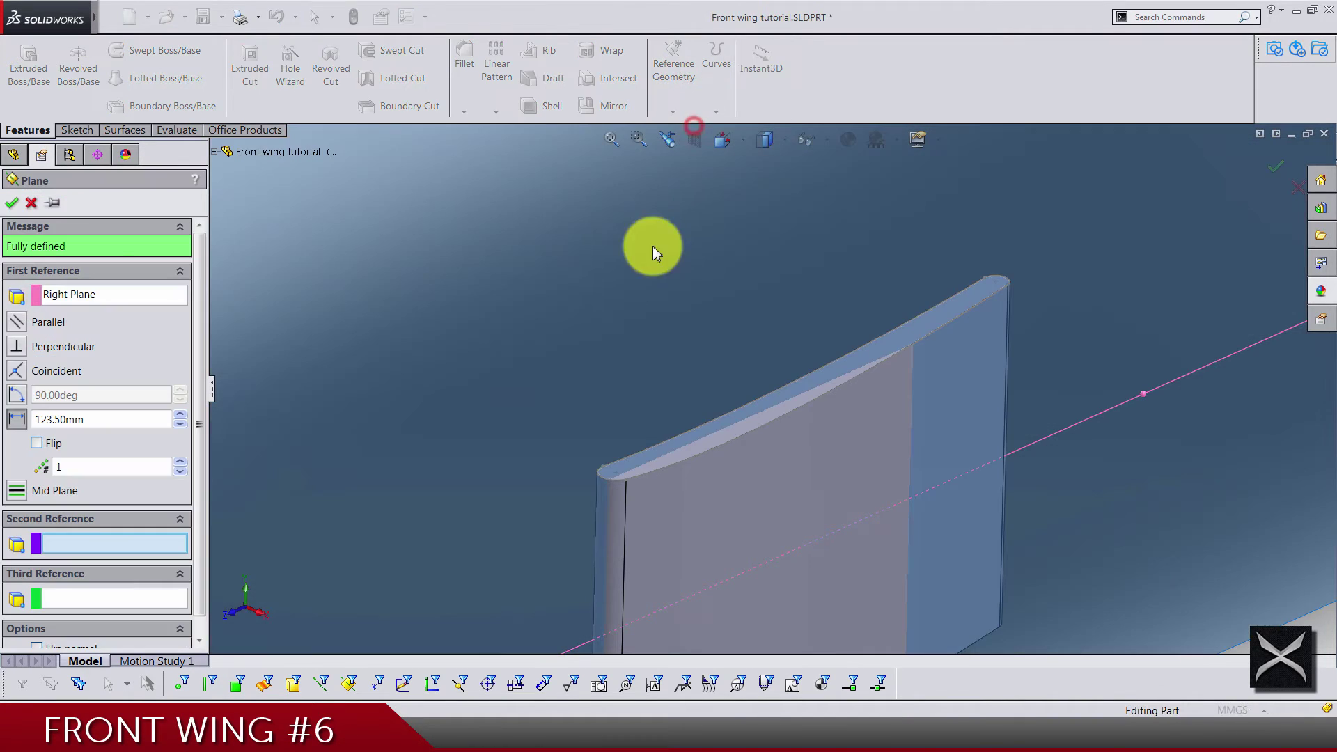
left_click(627, 479)
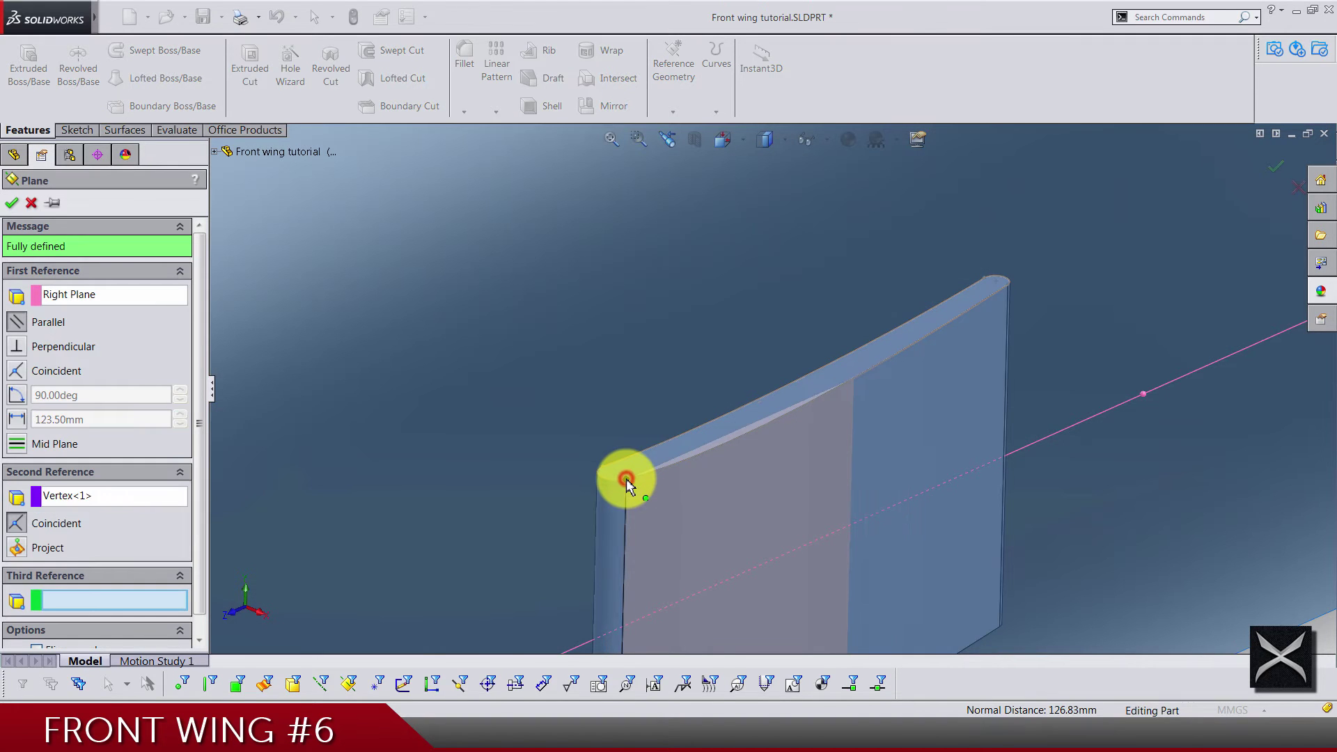
key("Return")
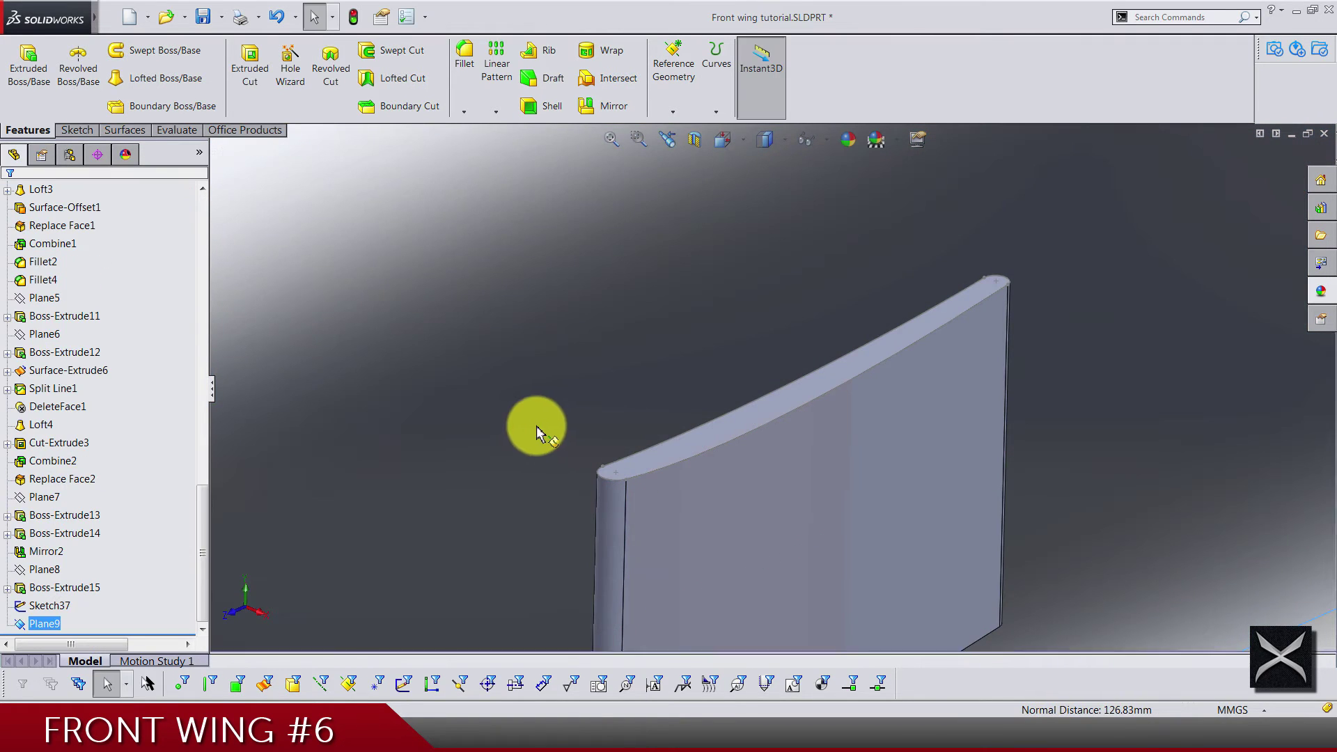
- Create a second plane parallel to the Right Plane through the rear point of the pillar's top outline, and save the part
scroll(28, 316, "up", 7)
scroll(40, 327, "up", 10)
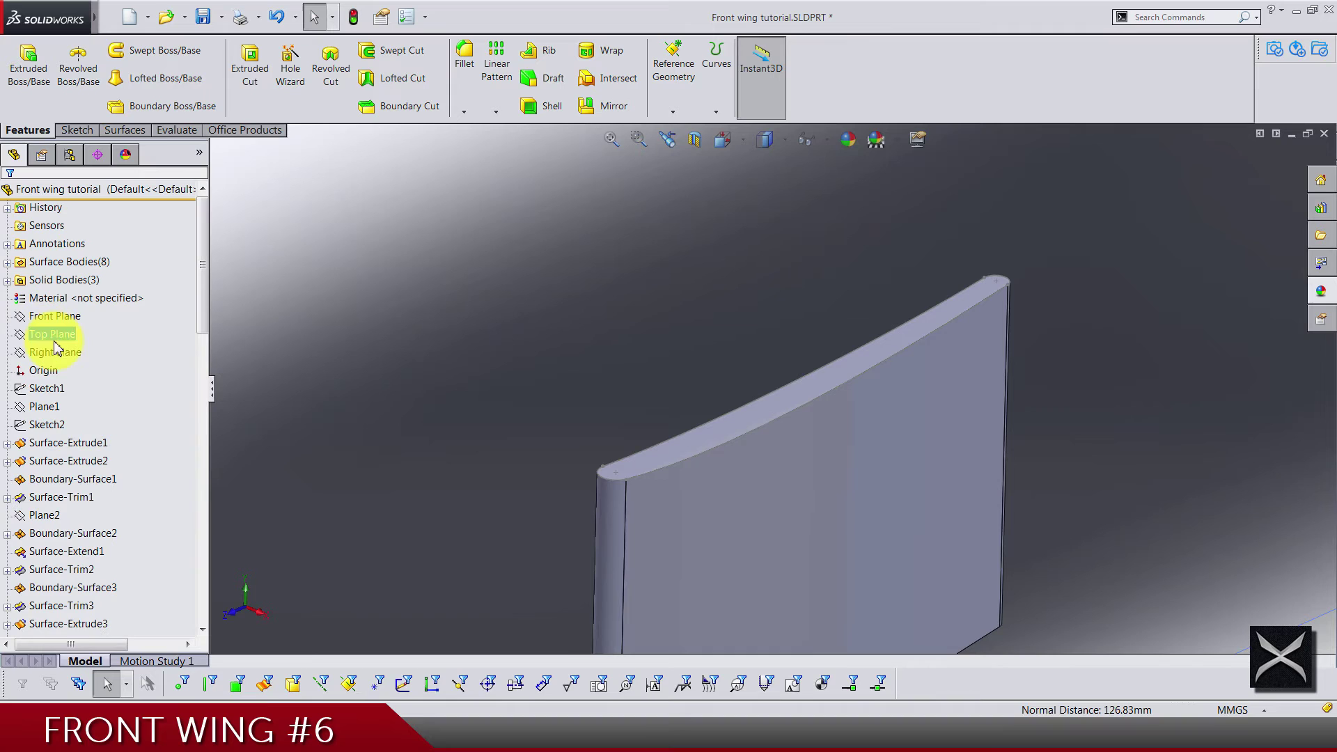
left_click(676, 91)
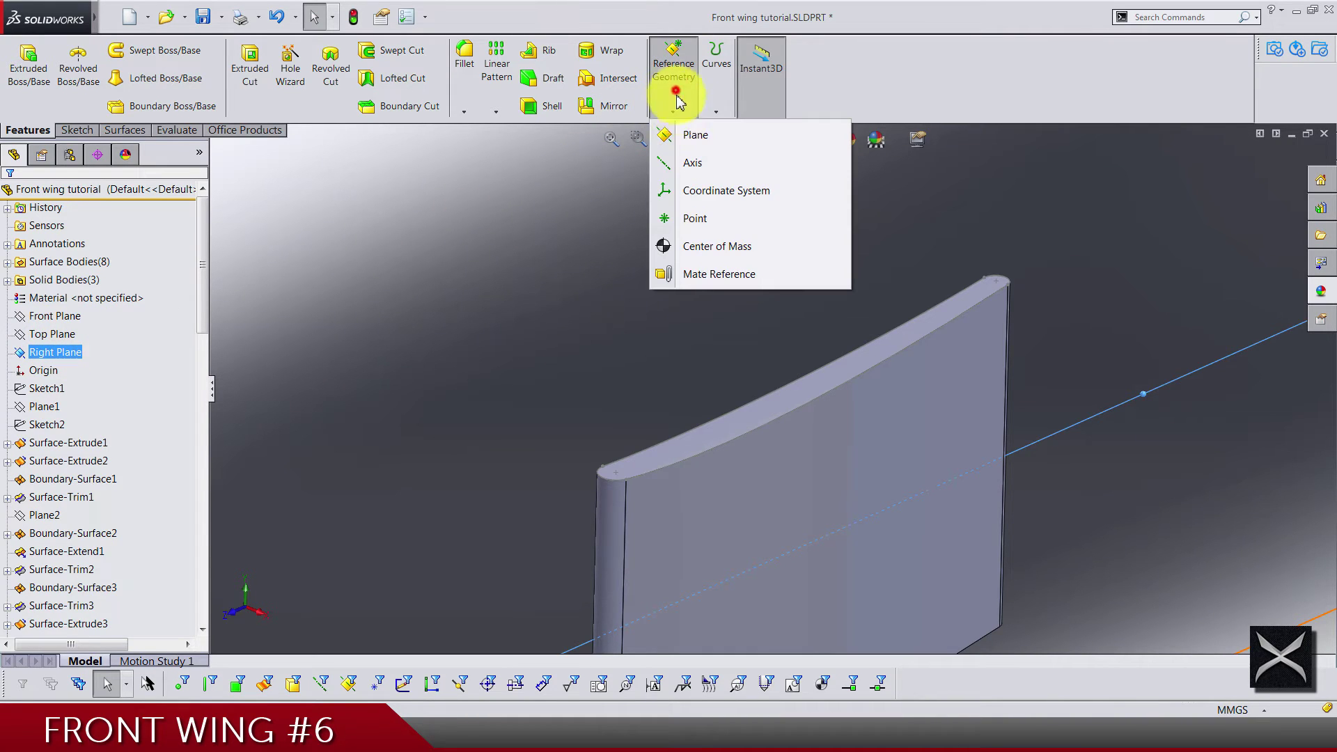
left_click(683, 129)
middle_click_drag(1000, 277, 955, 340)
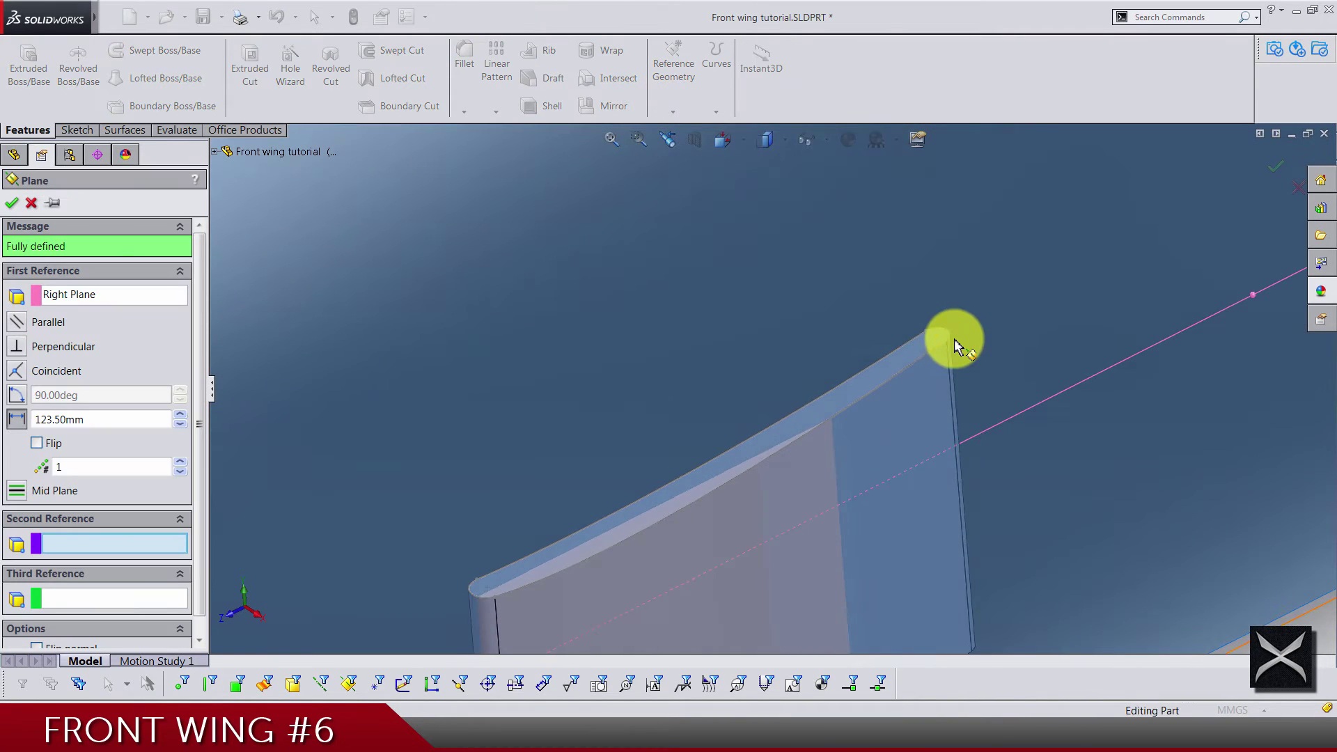
left_click(945, 345)
scroll(809, 450, "up", 6)
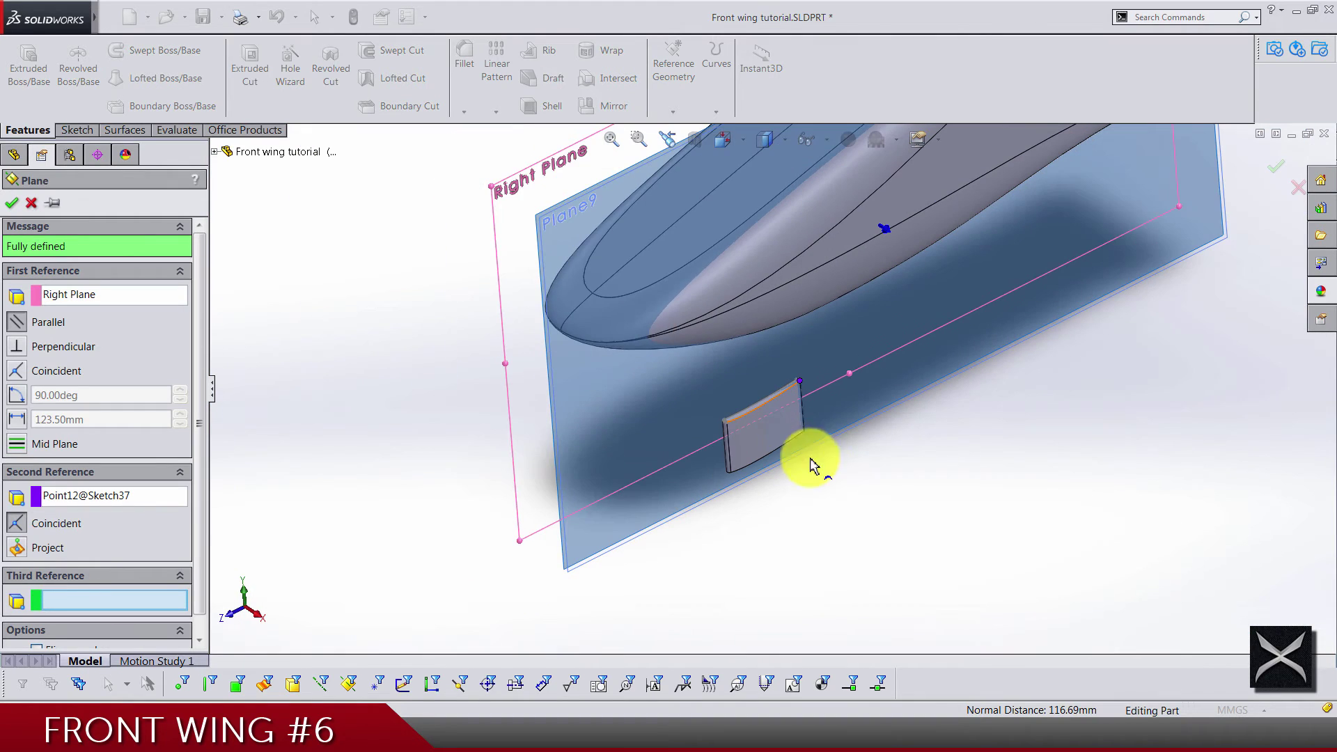
right_click(847, 488)
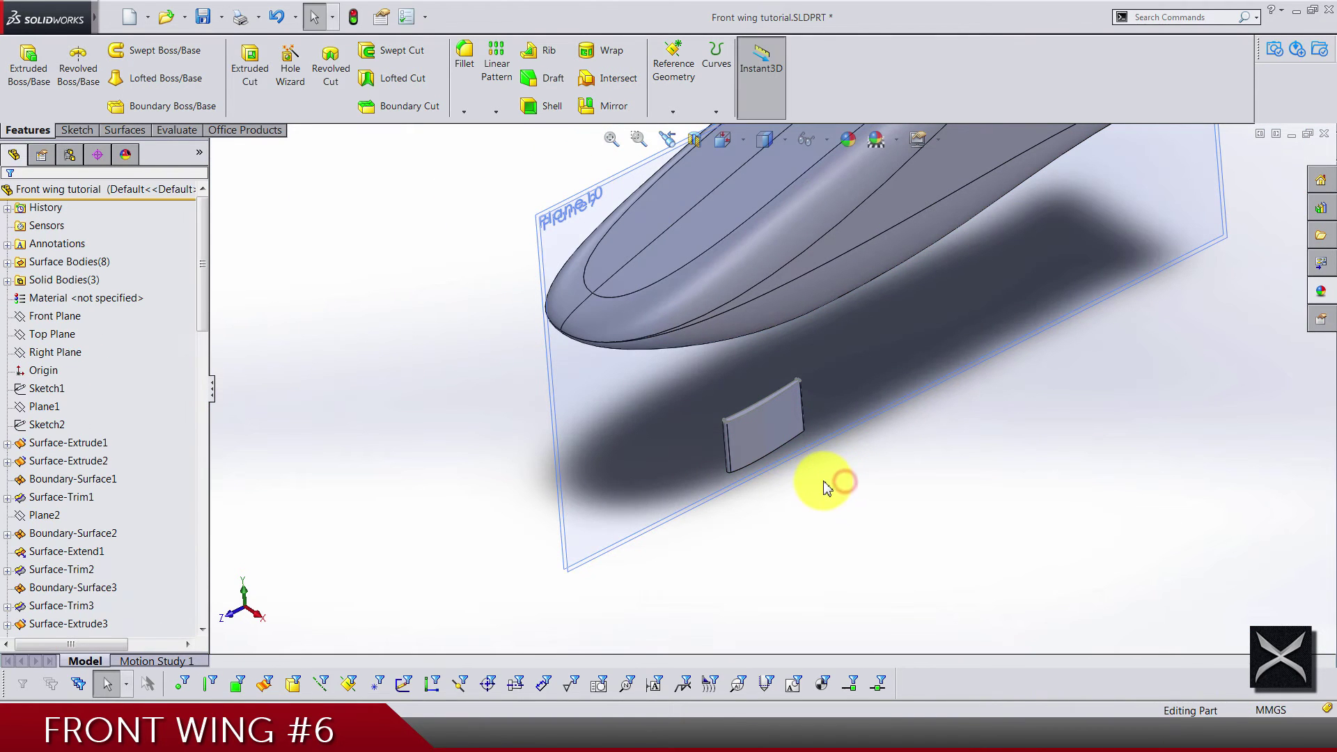
key("ctrl+s")
- Hide the two reference planes Plane9 and Plane10
scroll(158, 574, "down", 15)
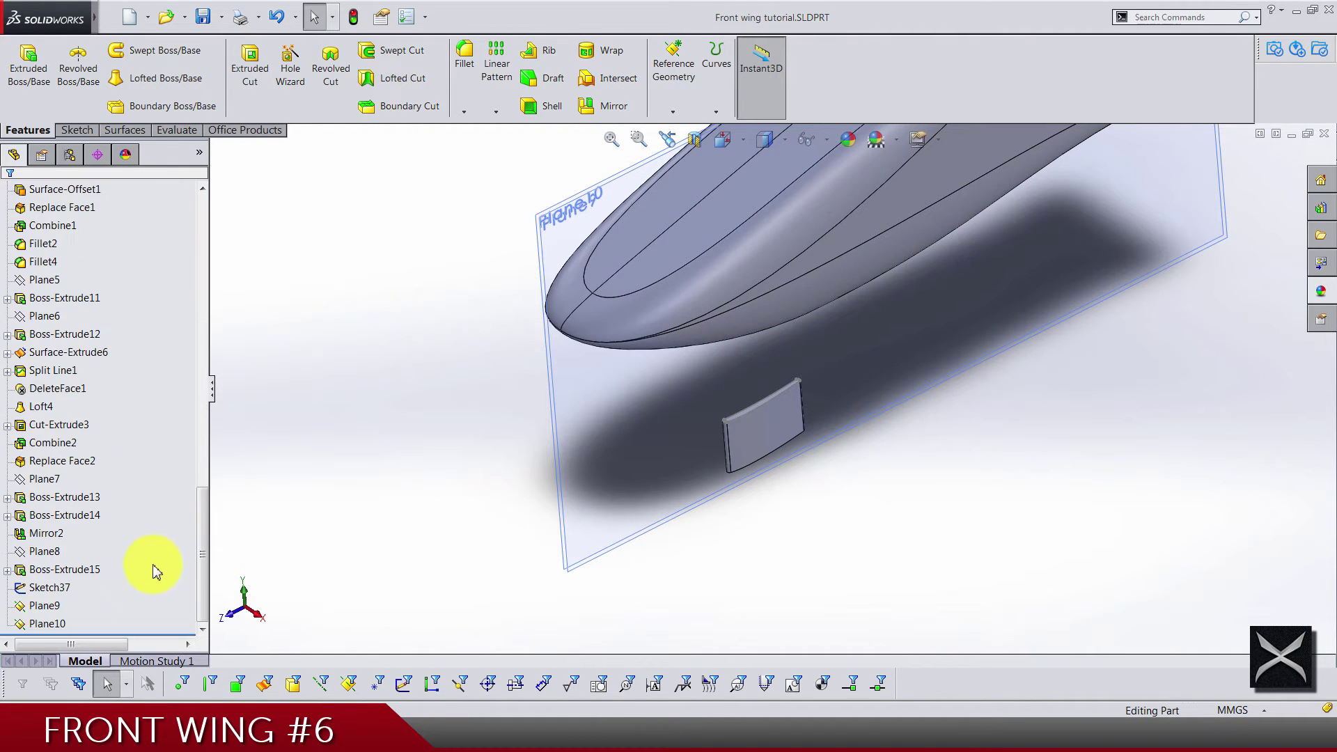
left_click_drag(49, 631, 48, 629)
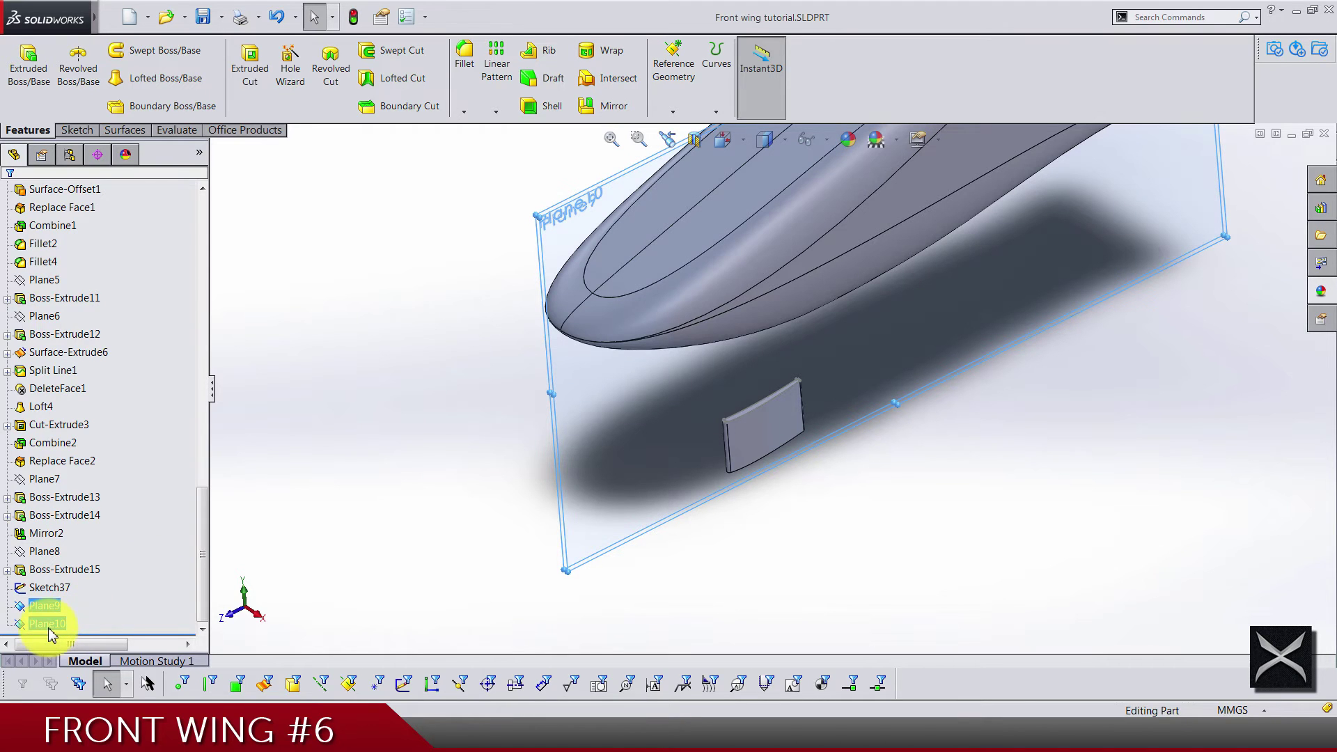
right_click(48, 628)
left_click(65, 248)
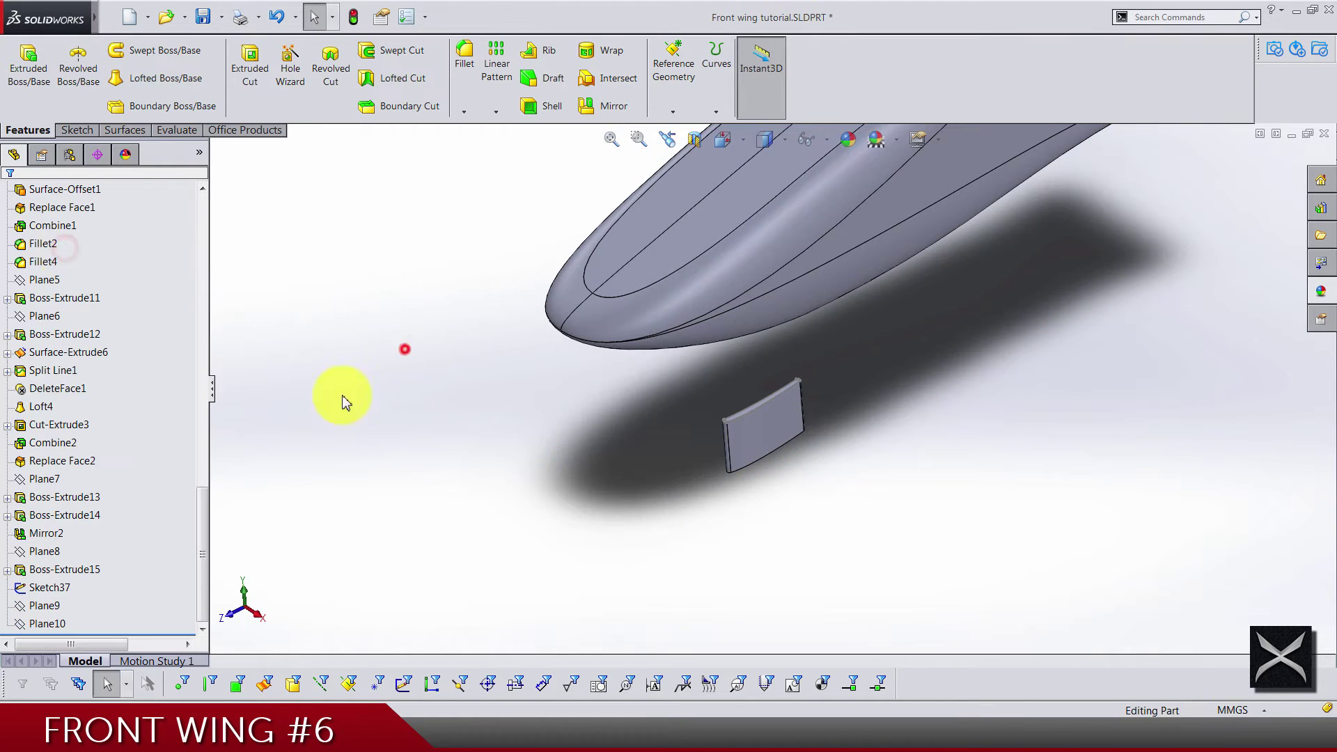
- Open a sketch on Plane9 and draw a vertical line about 113 mm long upward from the top face's front vertex
left_click_drag(55, 594, 50, 597)
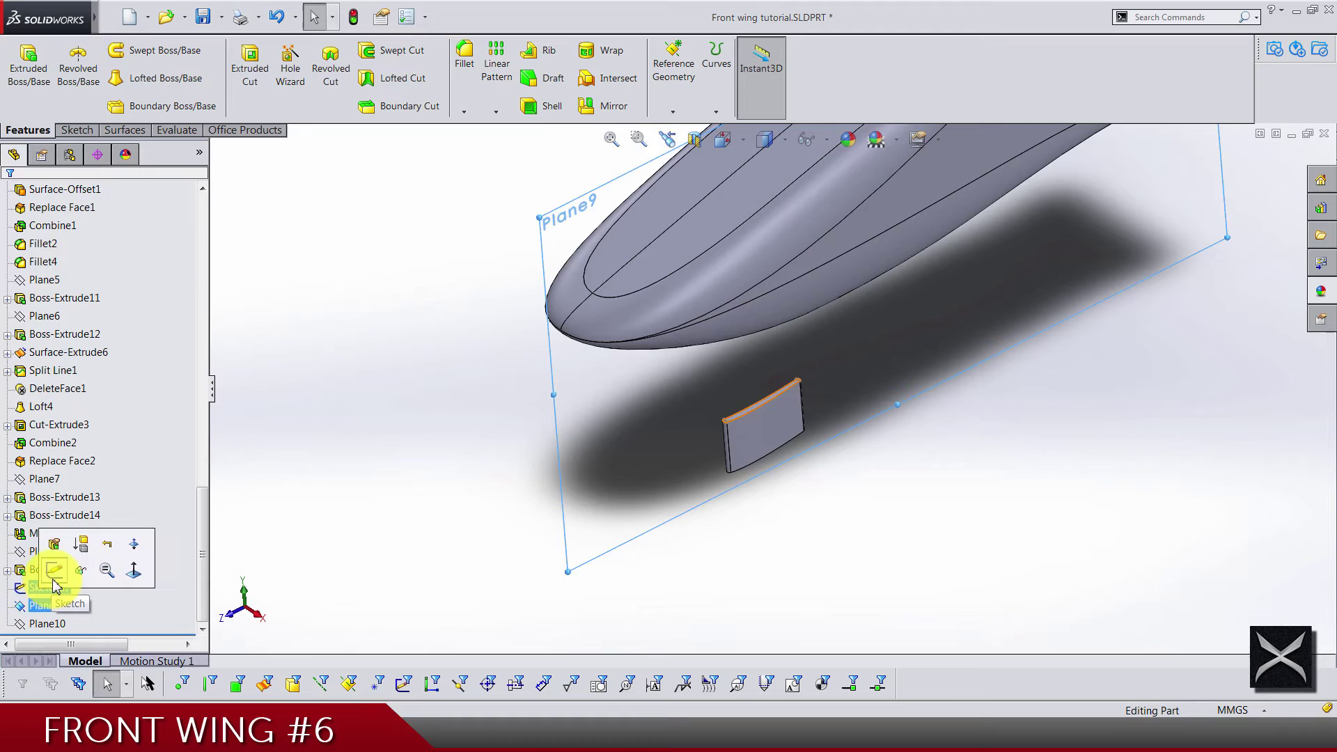
left_click(54, 575)
mouse_move(454, 352)
middle_mouse_down()
mouse_move(537, 492)
mouse_move(771, 558)
mouse_move(800, 546)
middle_mouse_up()
scroll(714, 463, "down", 5)
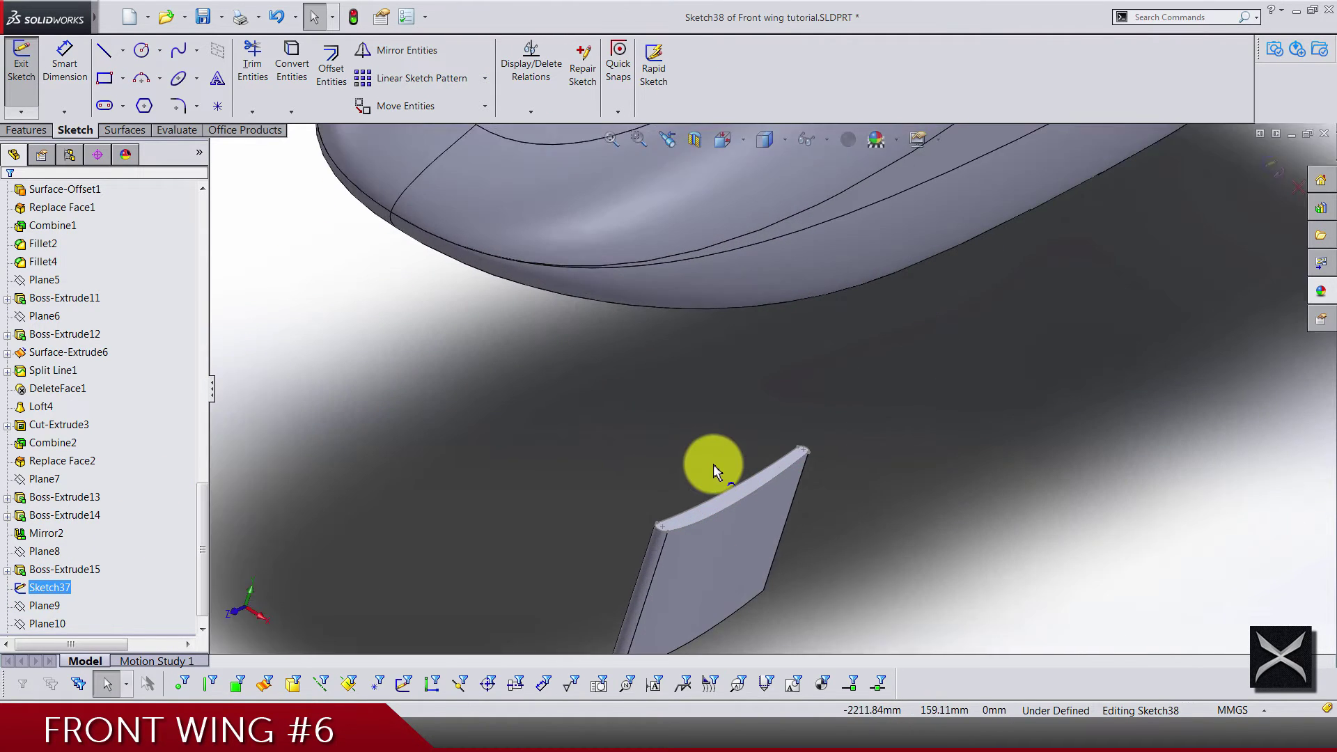
scroll(713, 464, "down", 1)
left_click(106, 51)
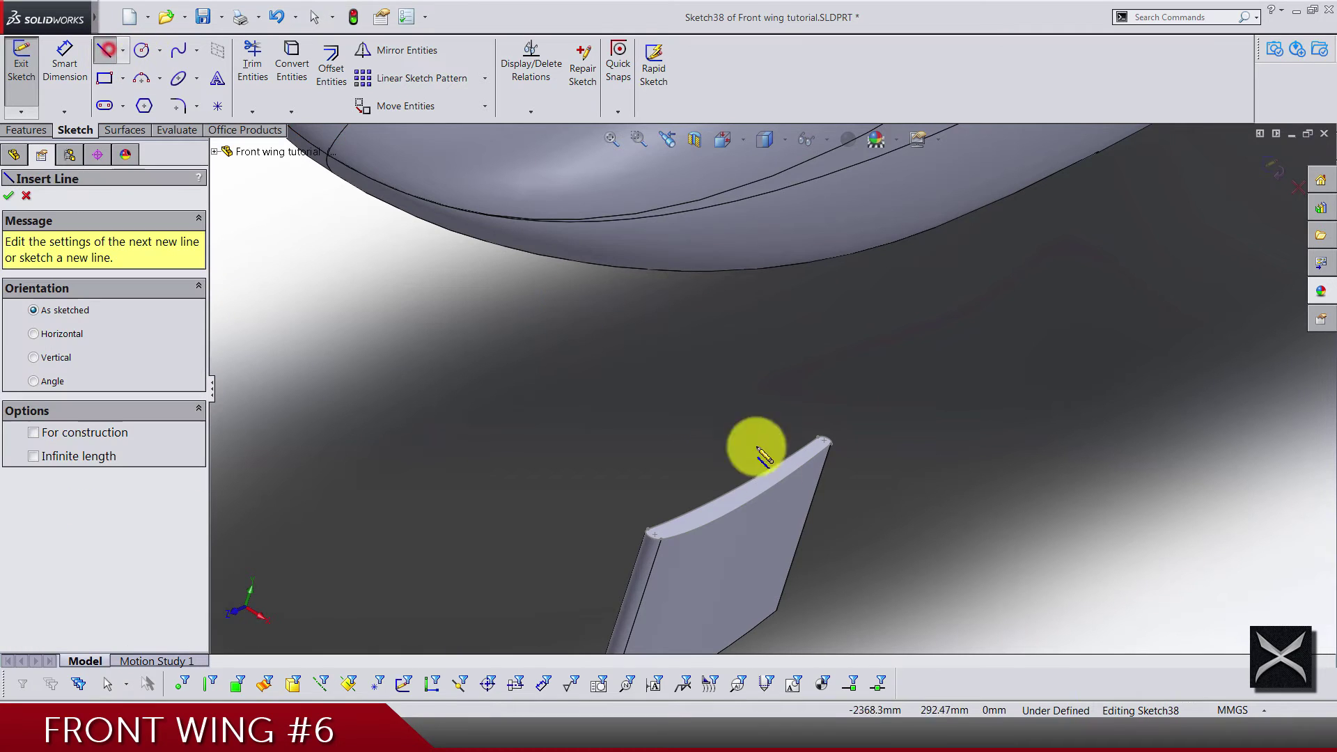
left_click(661, 539)
left_click(711, 377)
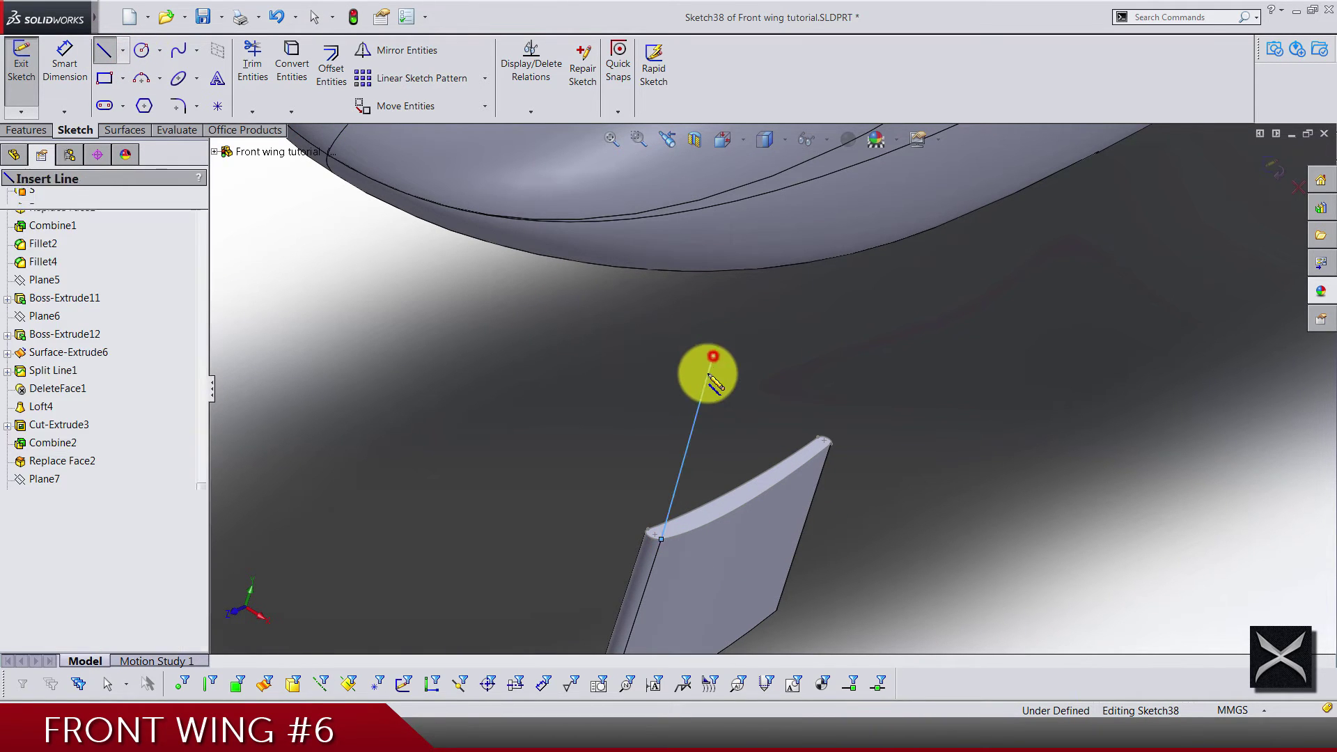
left_click(708, 386)
left_click(776, 317)
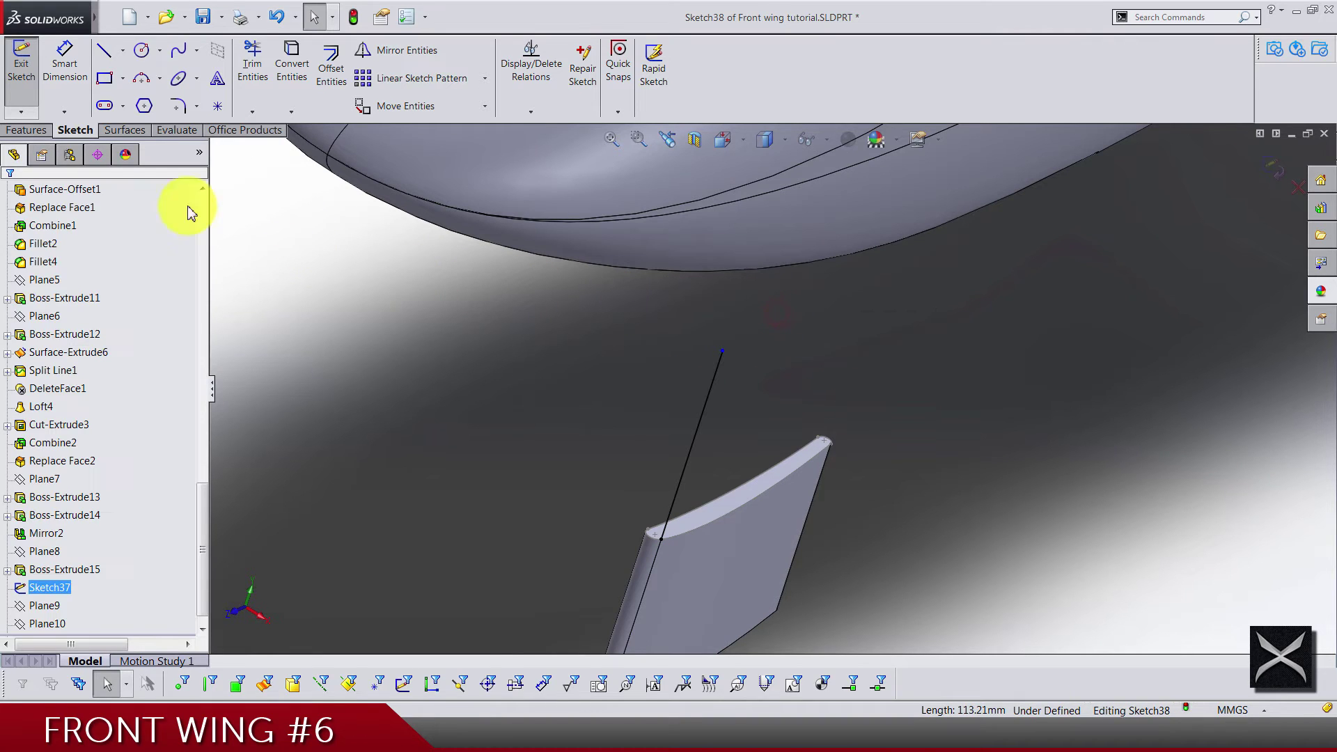
- Dimension the vertical guide line above the pillar to 200 mm and close the sketch
left_click(78, 76)
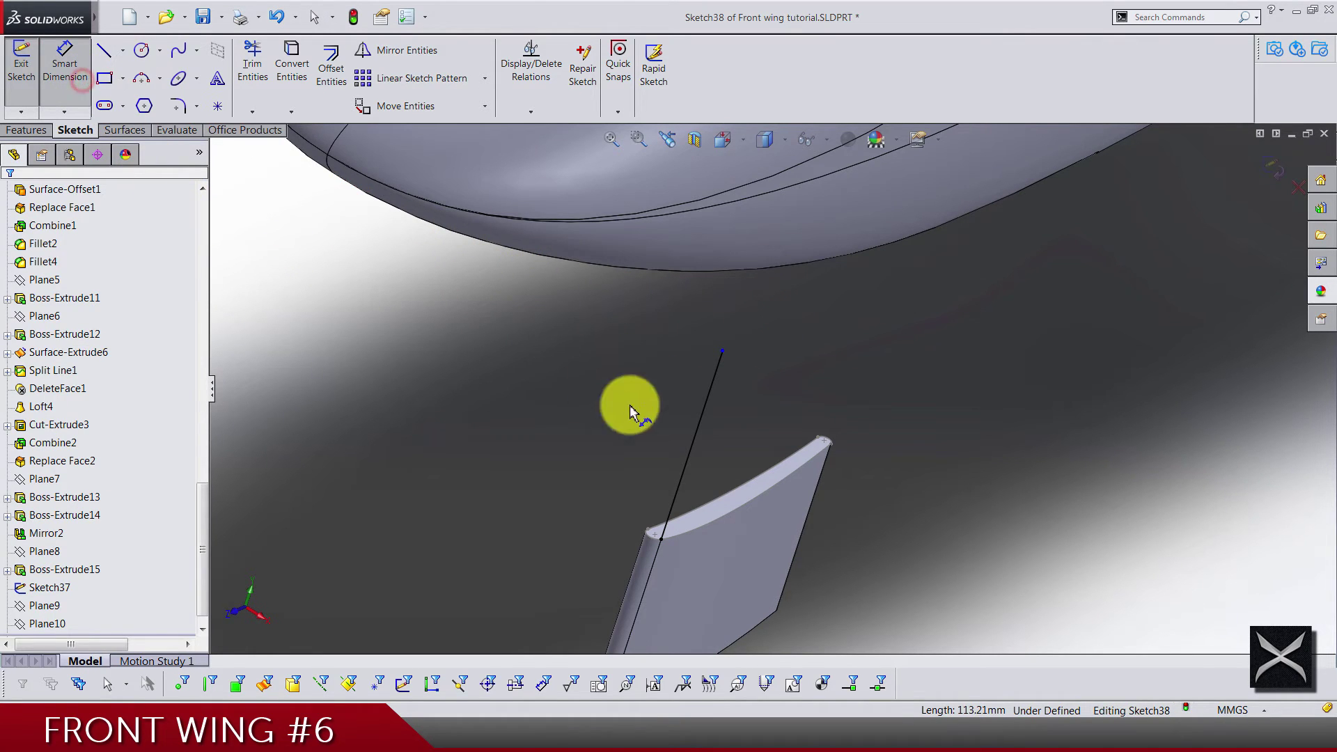
left_click(690, 464)
left_click(578, 471)
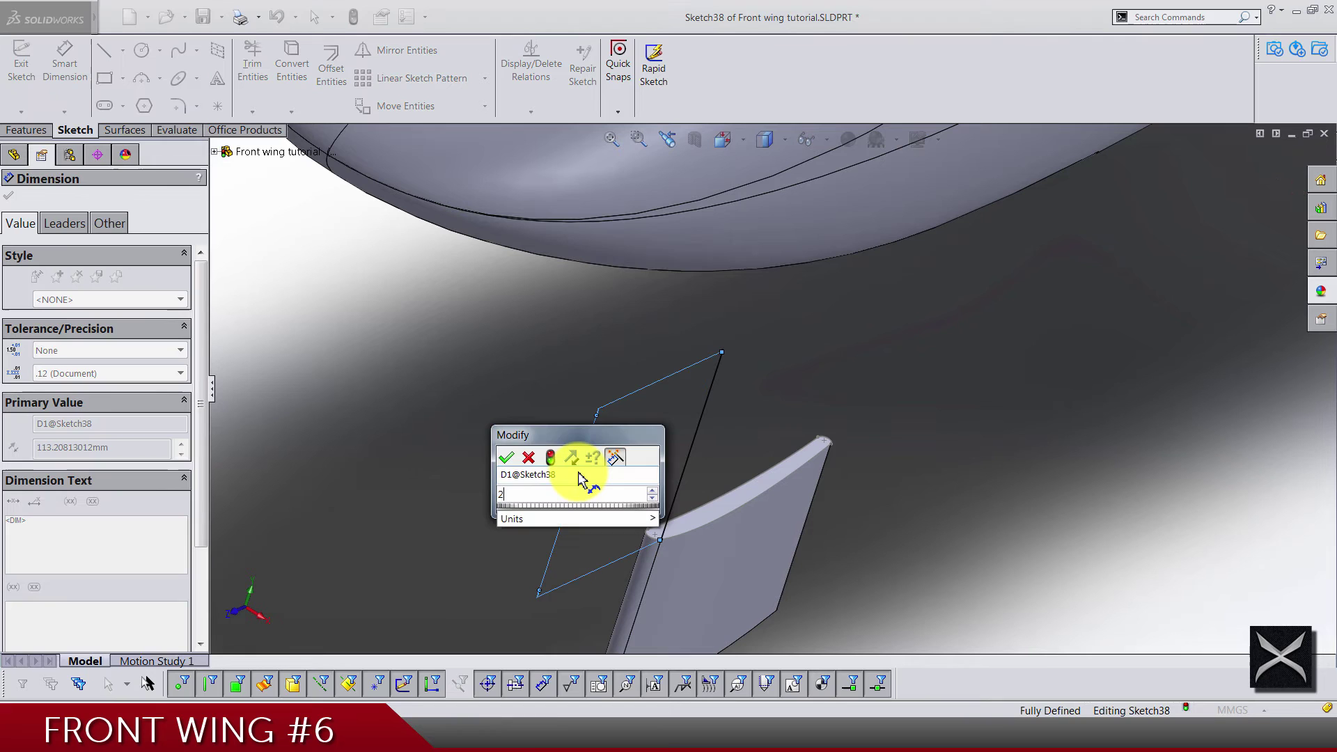
key("Return")
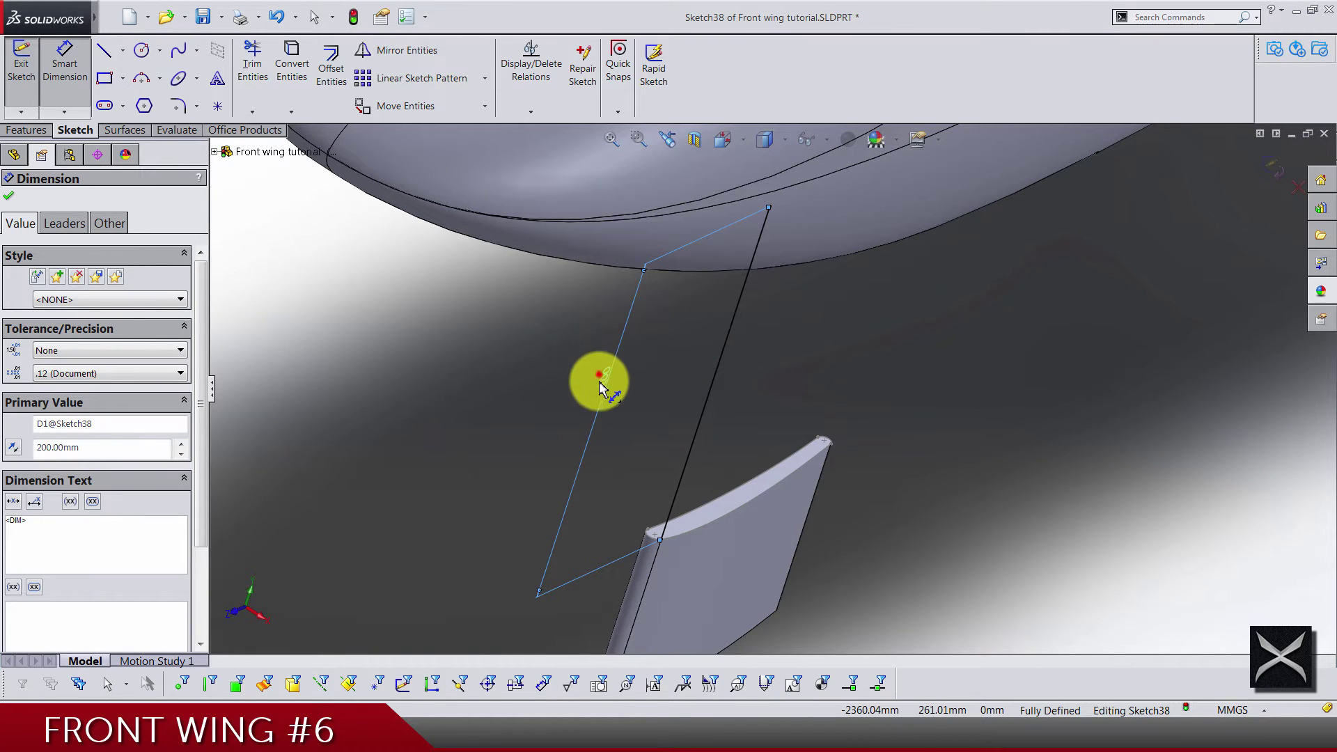
scroll(765, 388, "up", 4)
middle_click_drag(905, 495, 879, 436)
scroll(879, 437, "up", 4)
left_click(924, 445)
left_click(1280, 166)
- Create a reference plane parallel to the Top Plane through the upper endpoint of the vertical guide line
middle_click_drag(1076, 491, 941, 487)
left_click(928, 468)
scroll(817, 337, "down", 3)
scroll(811, 336, "up", 2)
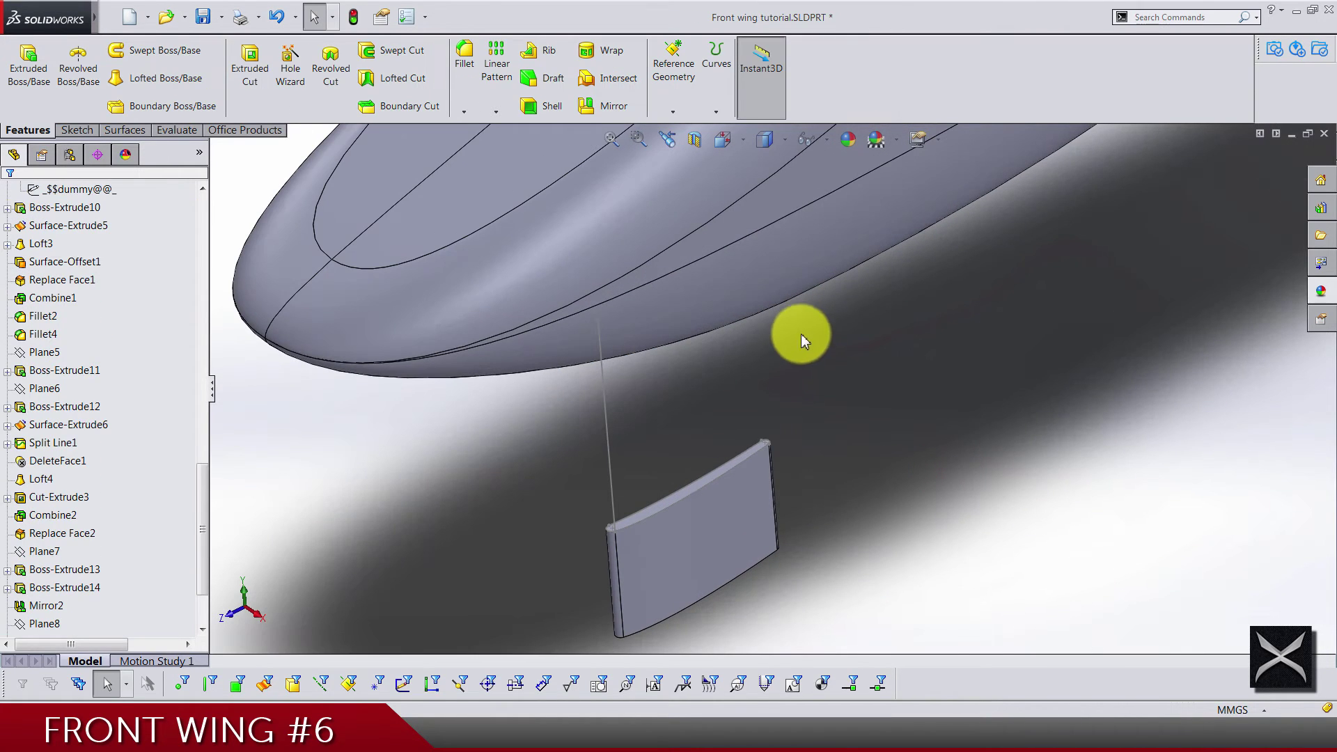
scroll(132, 411, "up", 15)
left_click(55, 340)
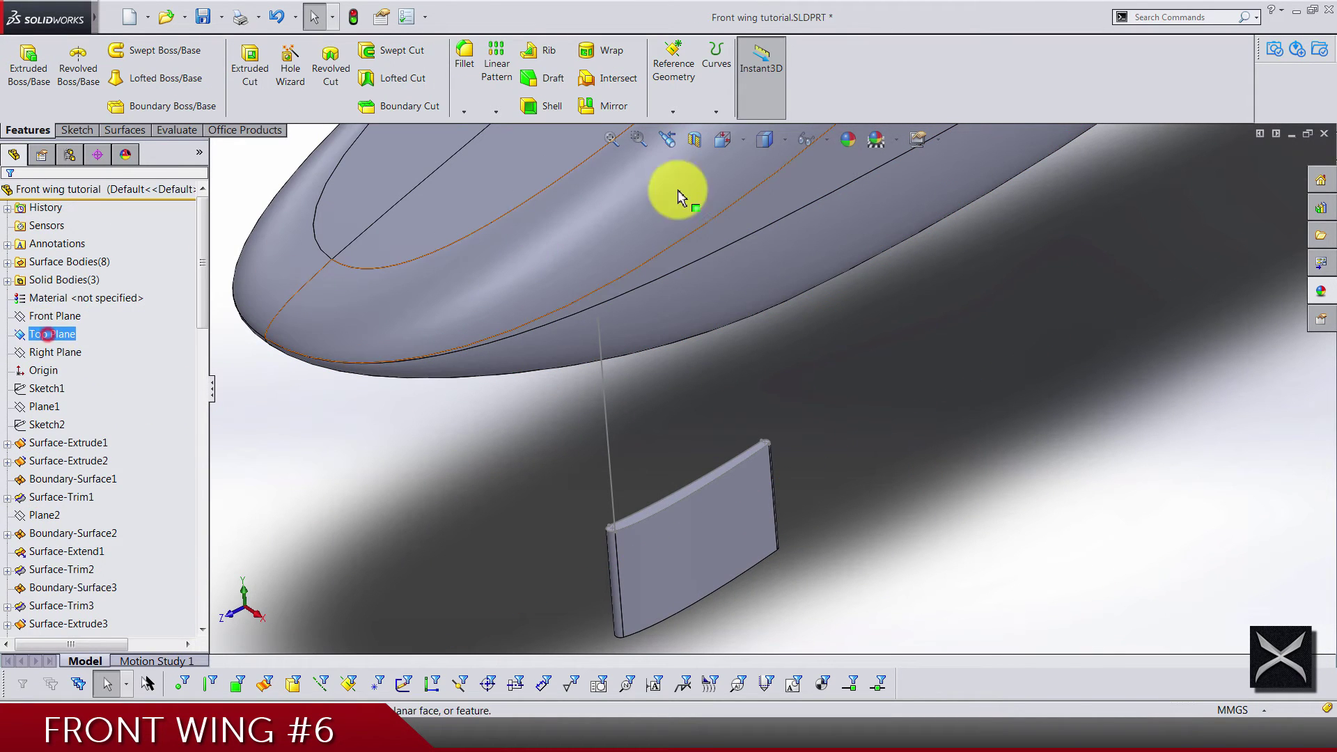
left_click(690, 111)
left_click(690, 131)
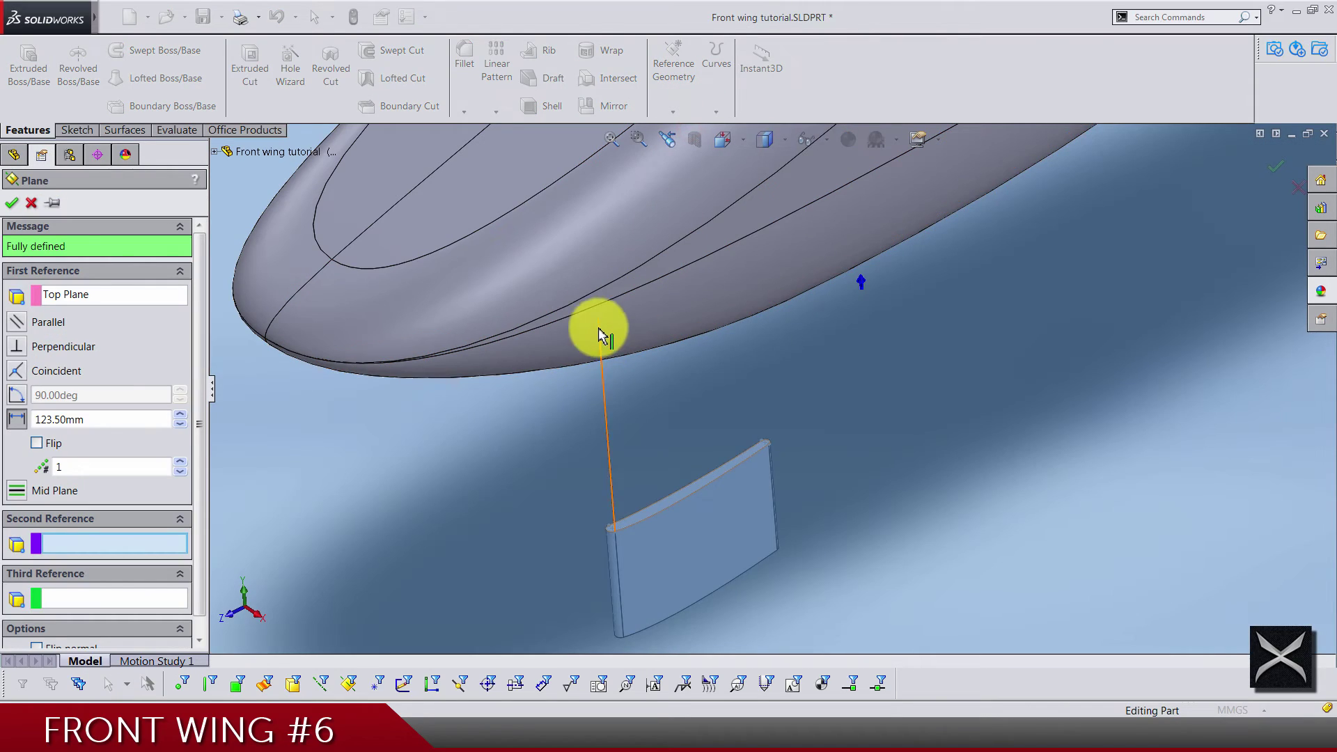
left_click(598, 319)
mouse_move(597, 319)
middle_mouse_down()
mouse_move(683, 395)
mouse_move(648, 223)
mouse_move(687, 388)
middle_mouse_up()
key("Return")
- Open a new sketch on Plane11
right_click(470, 275)
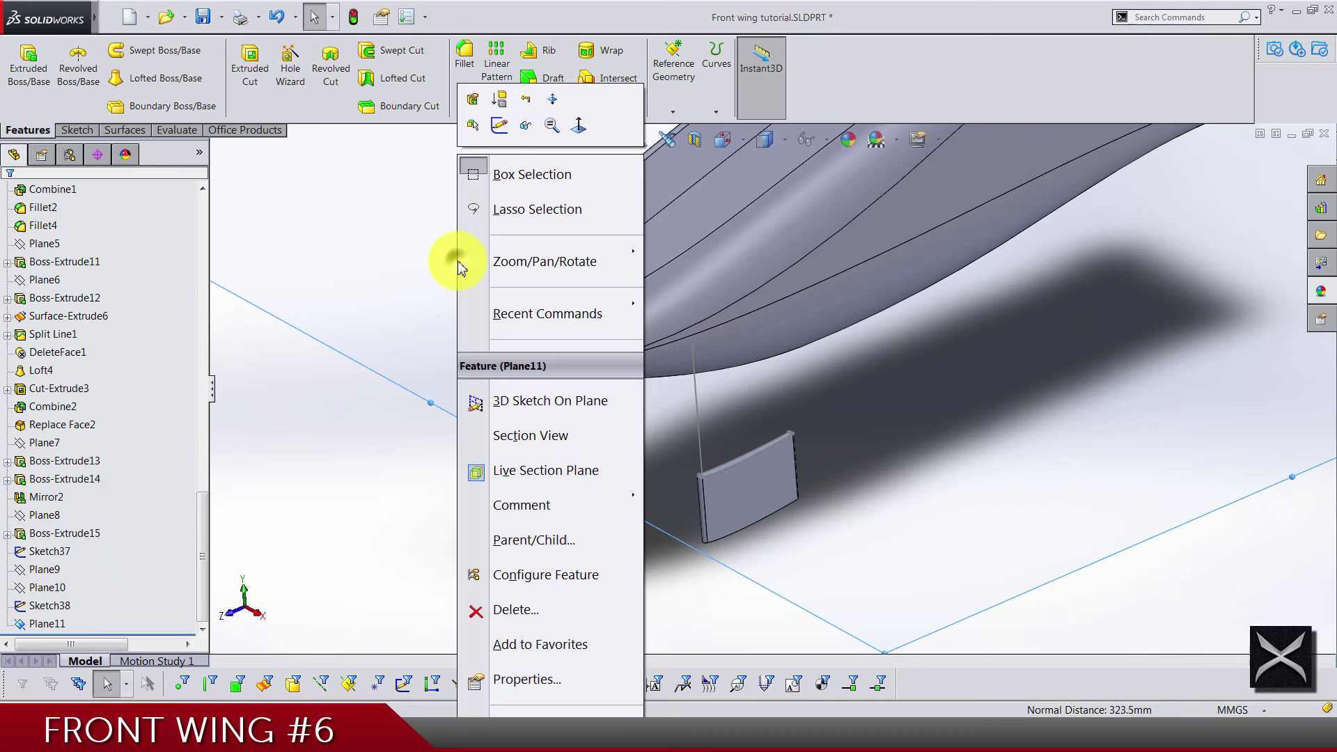
left_click(502, 125)
left_click_drag(501, 132, 503, 172)
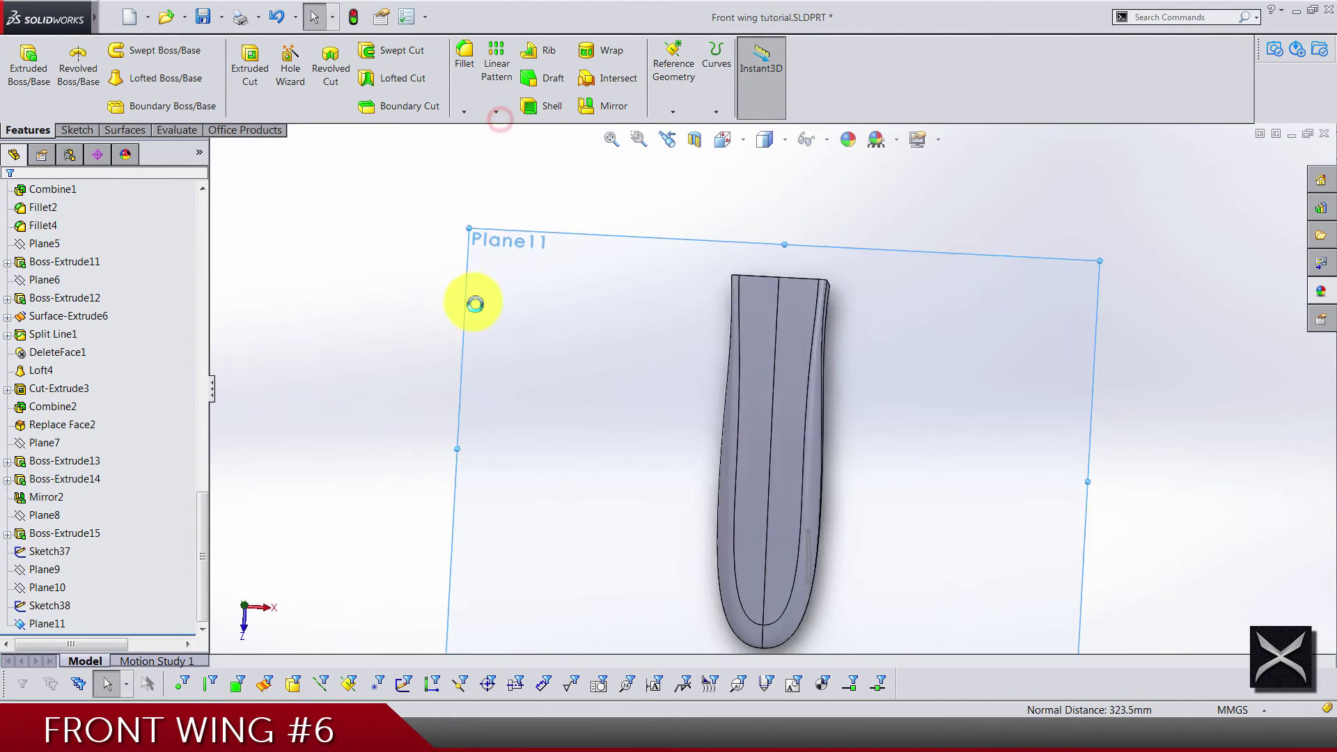
left_click(450, 308)
scroll(139, 567, "down", 1)
scroll(766, 487, "down", 6)
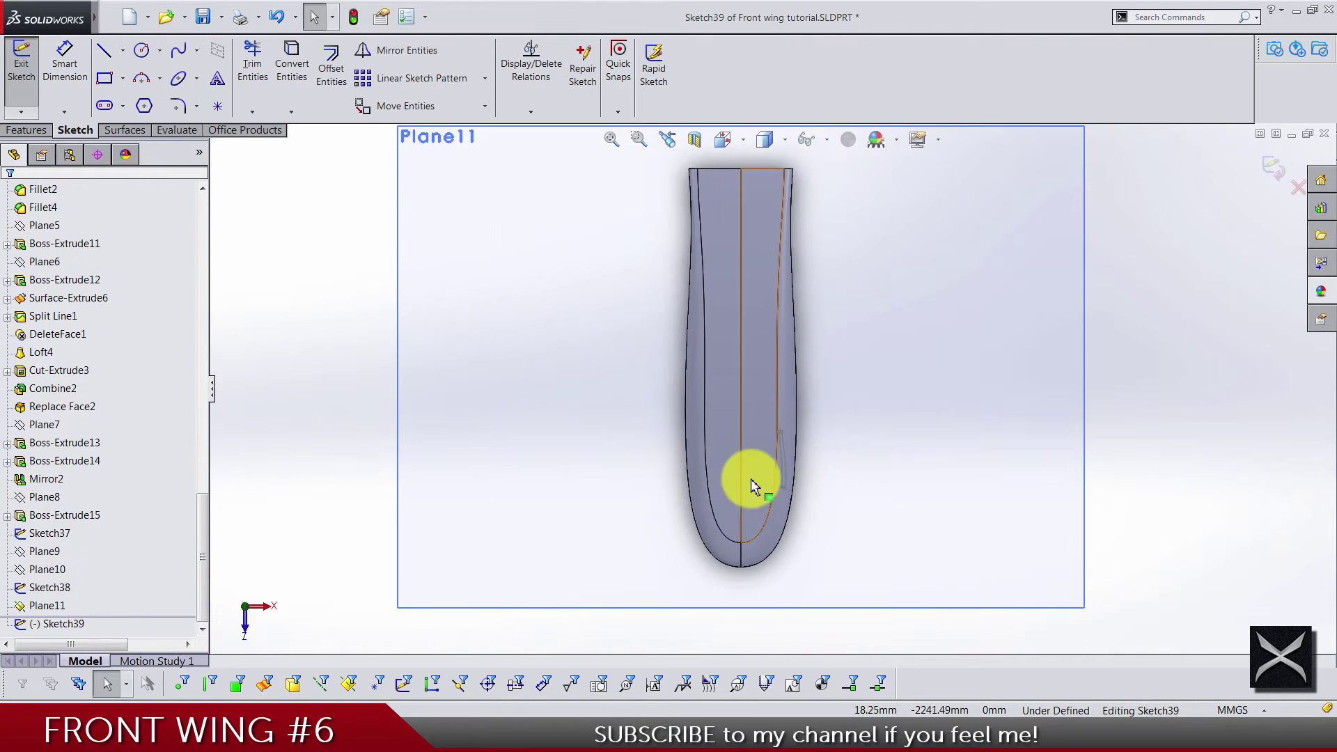
- Project the pillar profile of Sketch37 into the sketch on Plane11 with Convert Entities
left_click(39, 606)
left_click(46, 532)
scroll(985, 427, "up", 4)
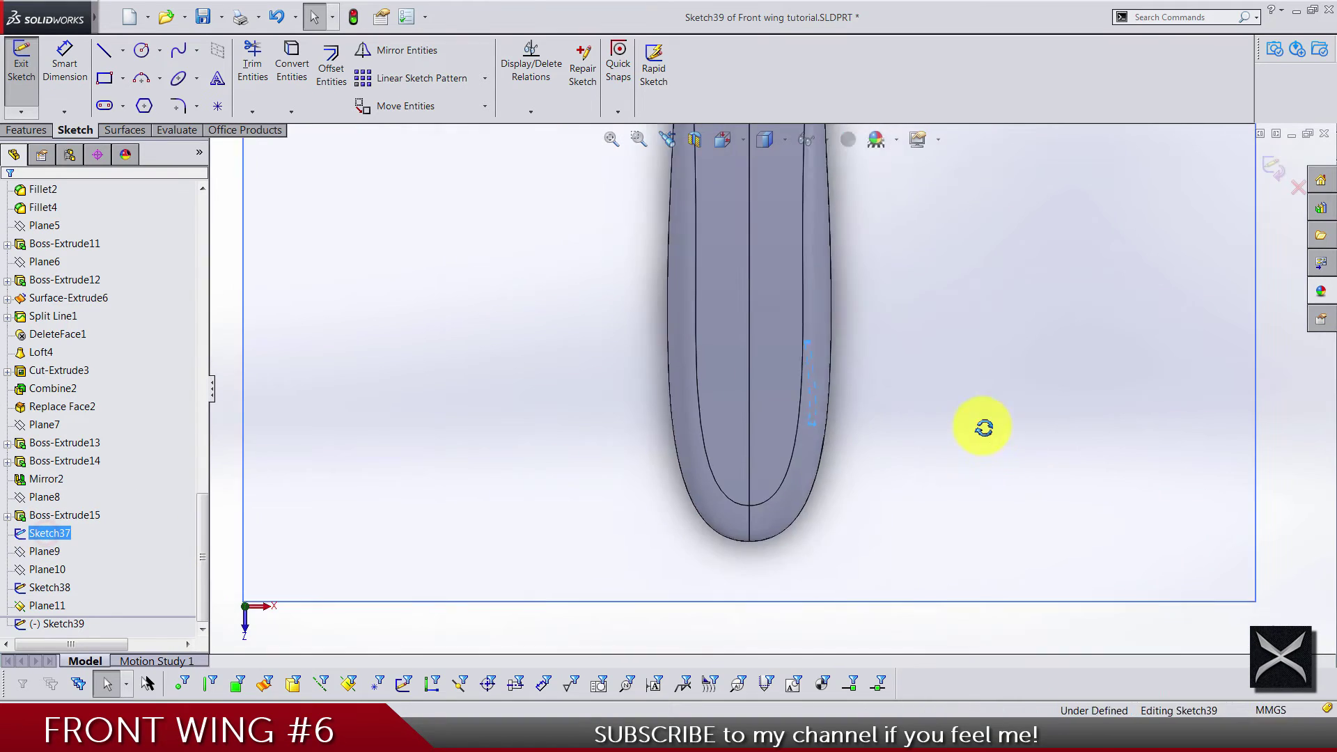
middle_click_drag(985, 427, 943, 406)
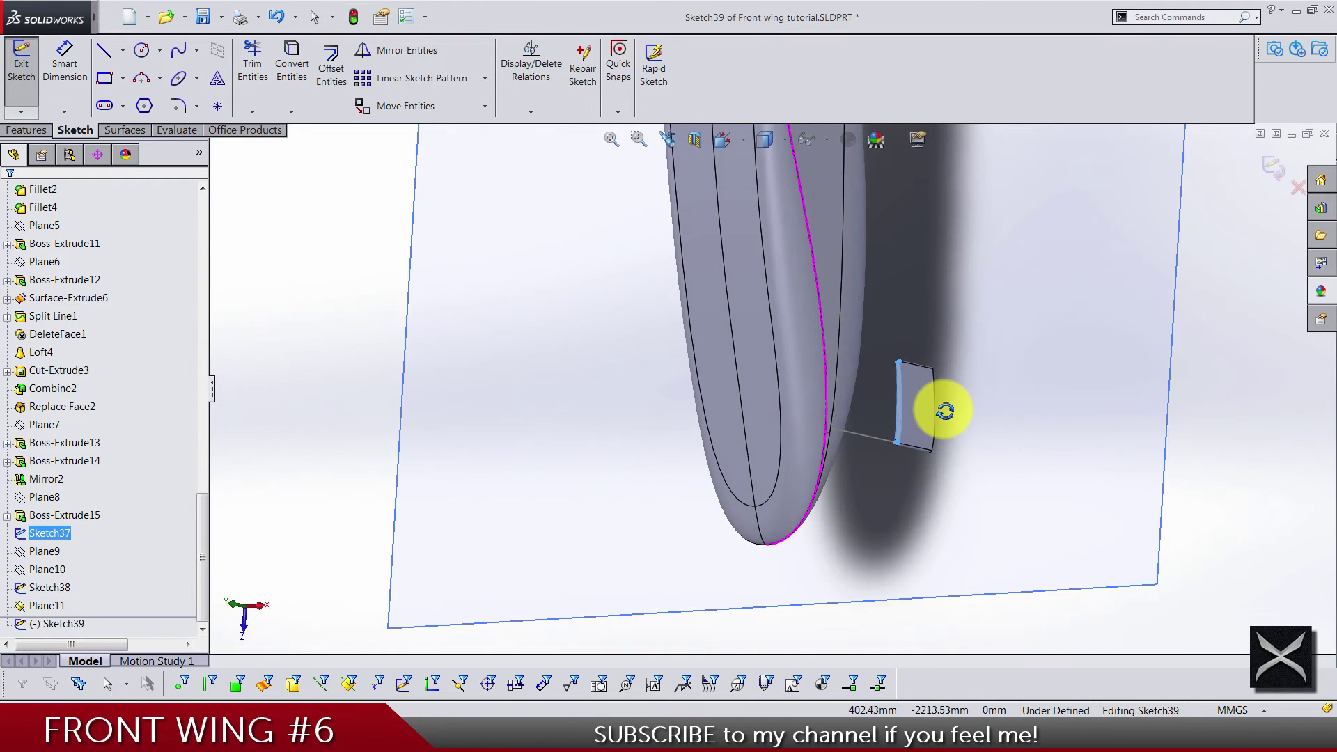
left_click(293, 76)
- Hide Plane11 and close the sketch with the projected profile
scroll(589, 374, "up", 3)
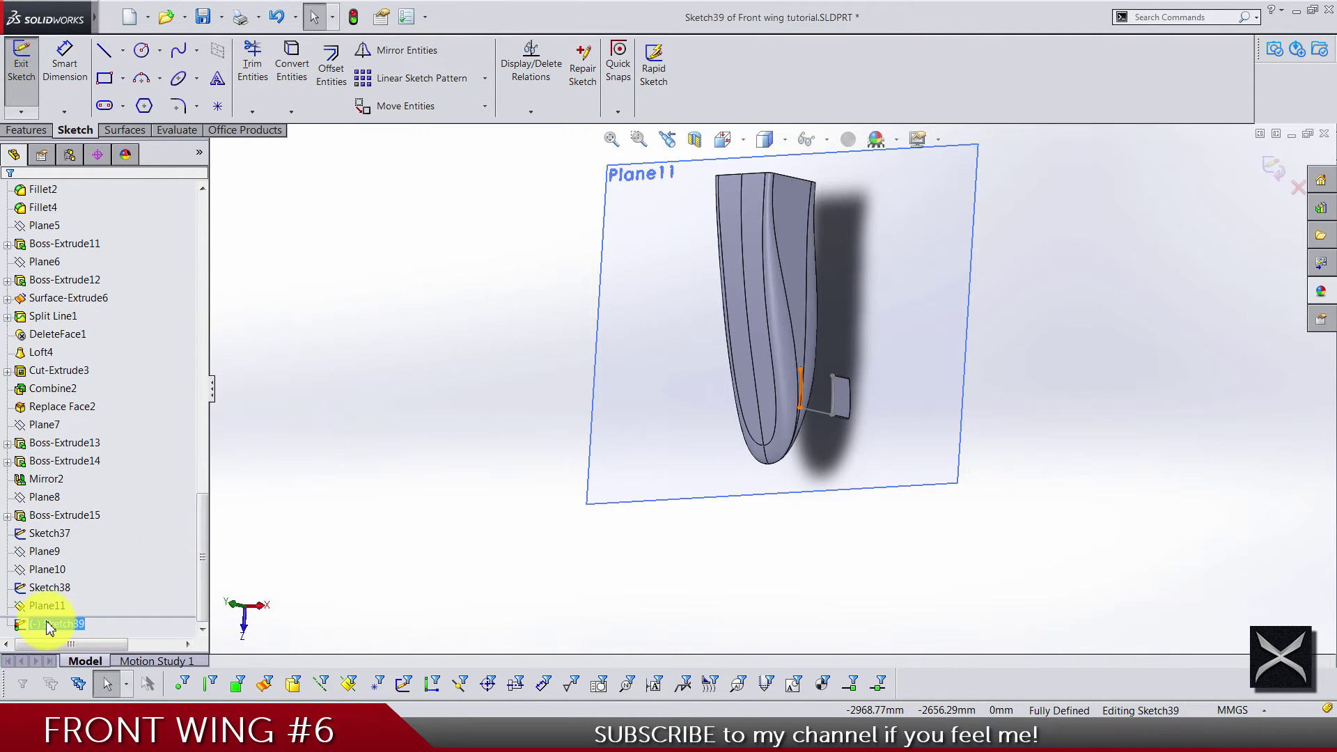
left_click(94, 579)
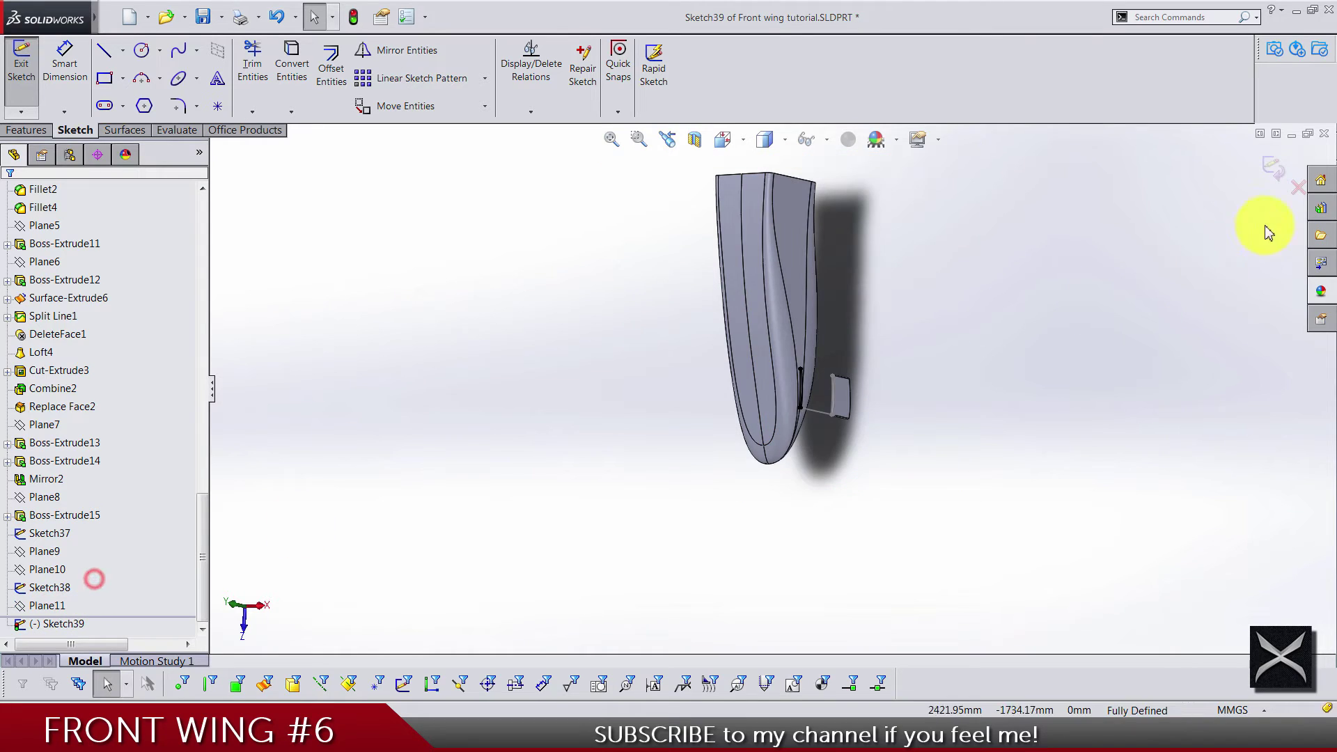
left_click(1267, 179)
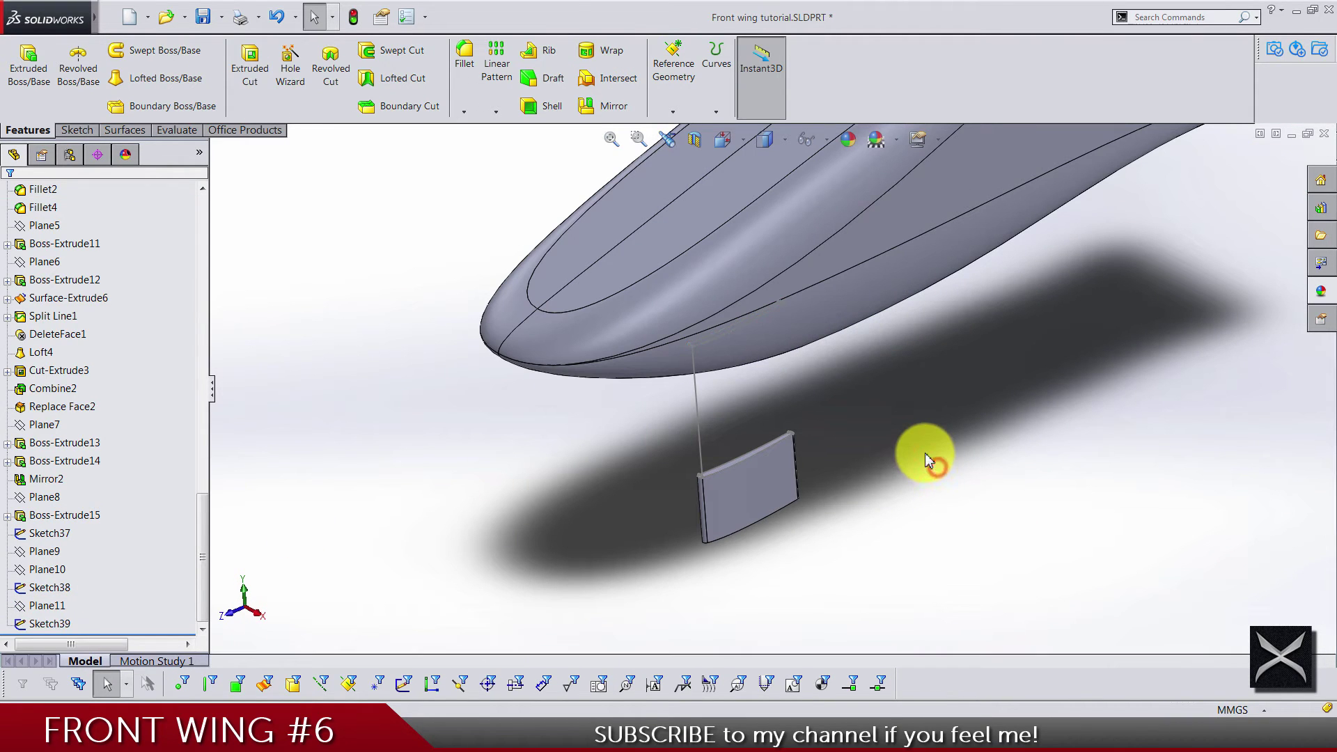
- Open a sketch on Plane10, the reference plane through the rear point of the pillar's top outline
middle_click_drag(859, 403, 701, 474)
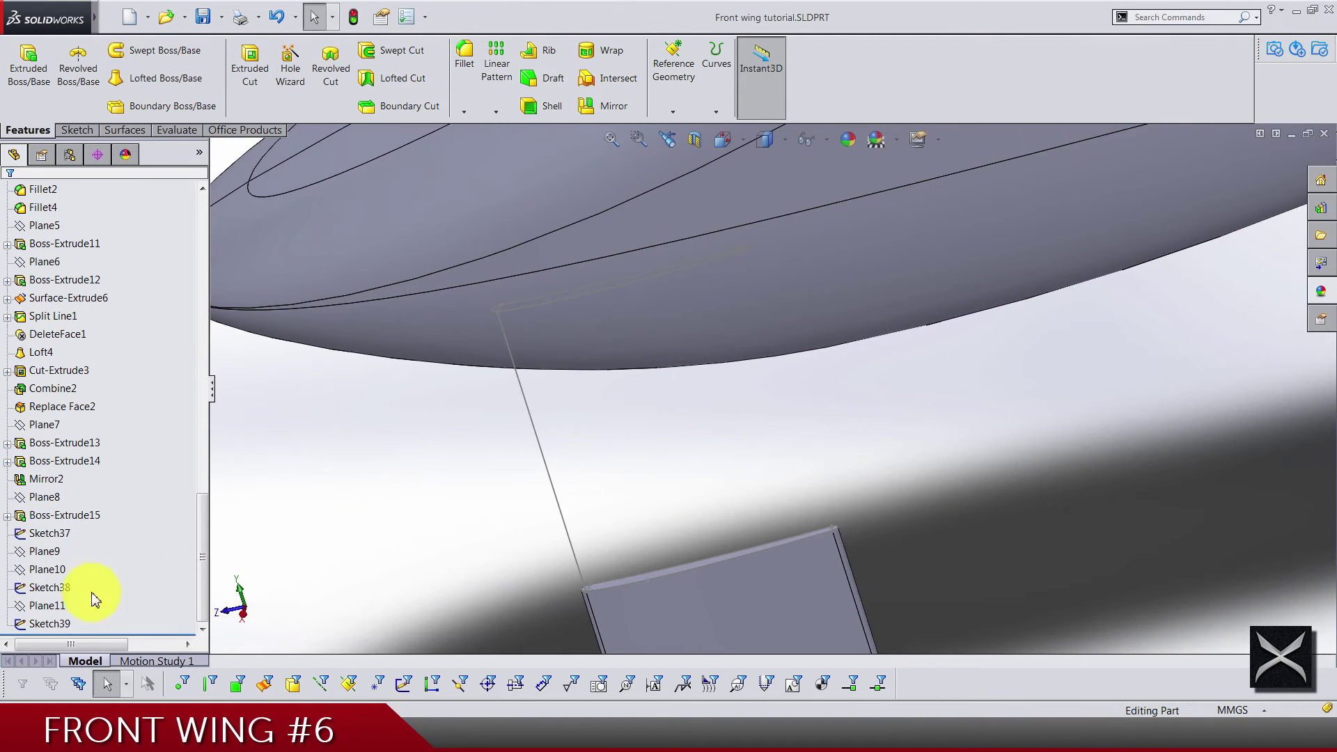
left_click(50, 576)
scroll(555, 495, "up", 5)
middle_click_drag(555, 496, 624, 482)
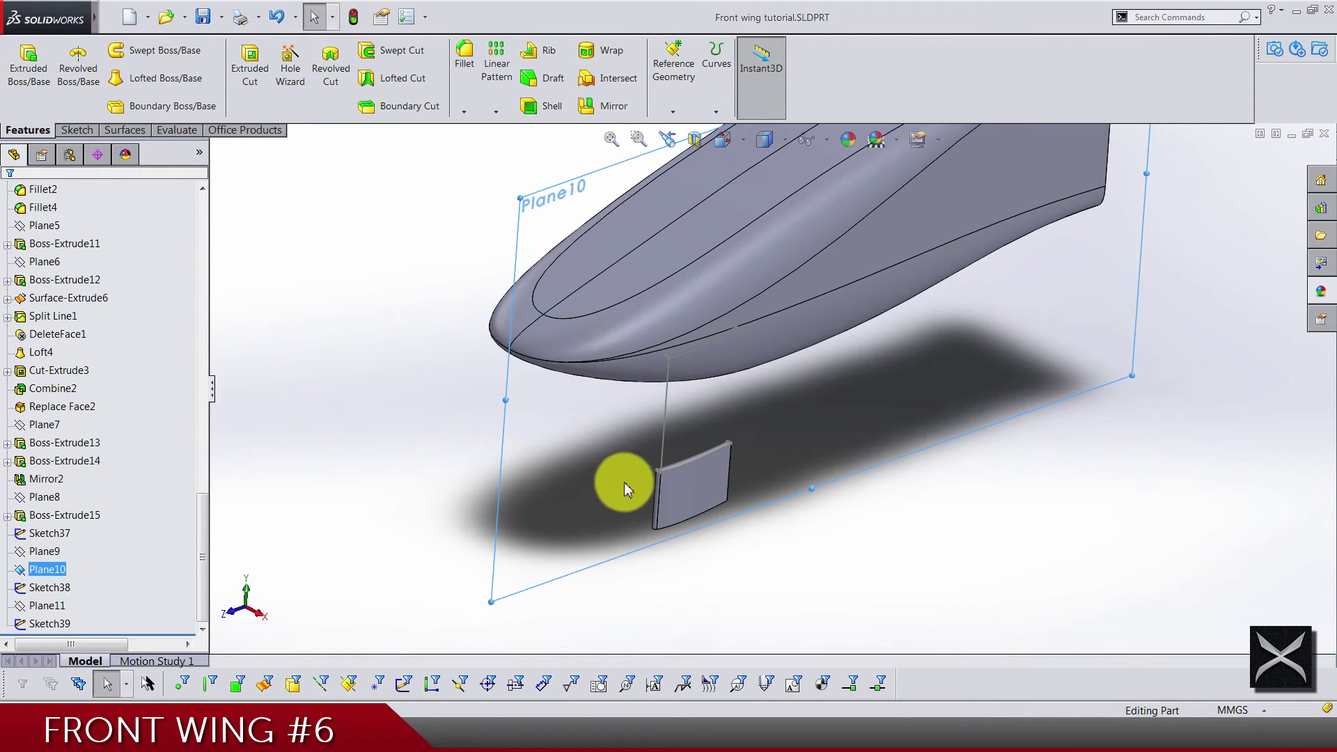
right_click(62, 570)
left_click(67, 74)
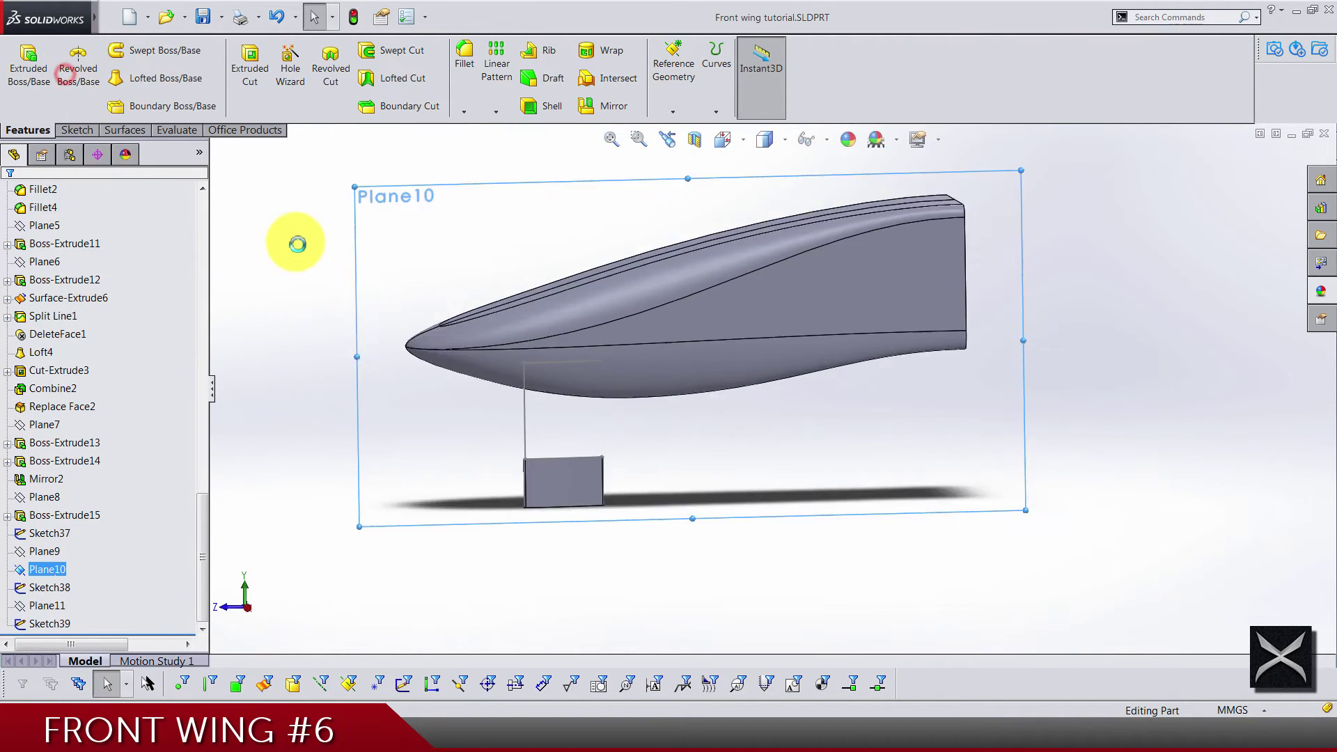
left_click(364, 294)
- Draw a vertical two-point spline just behind the pillar, running from the nose down toward the pillar's top face
left_click(183, 50)
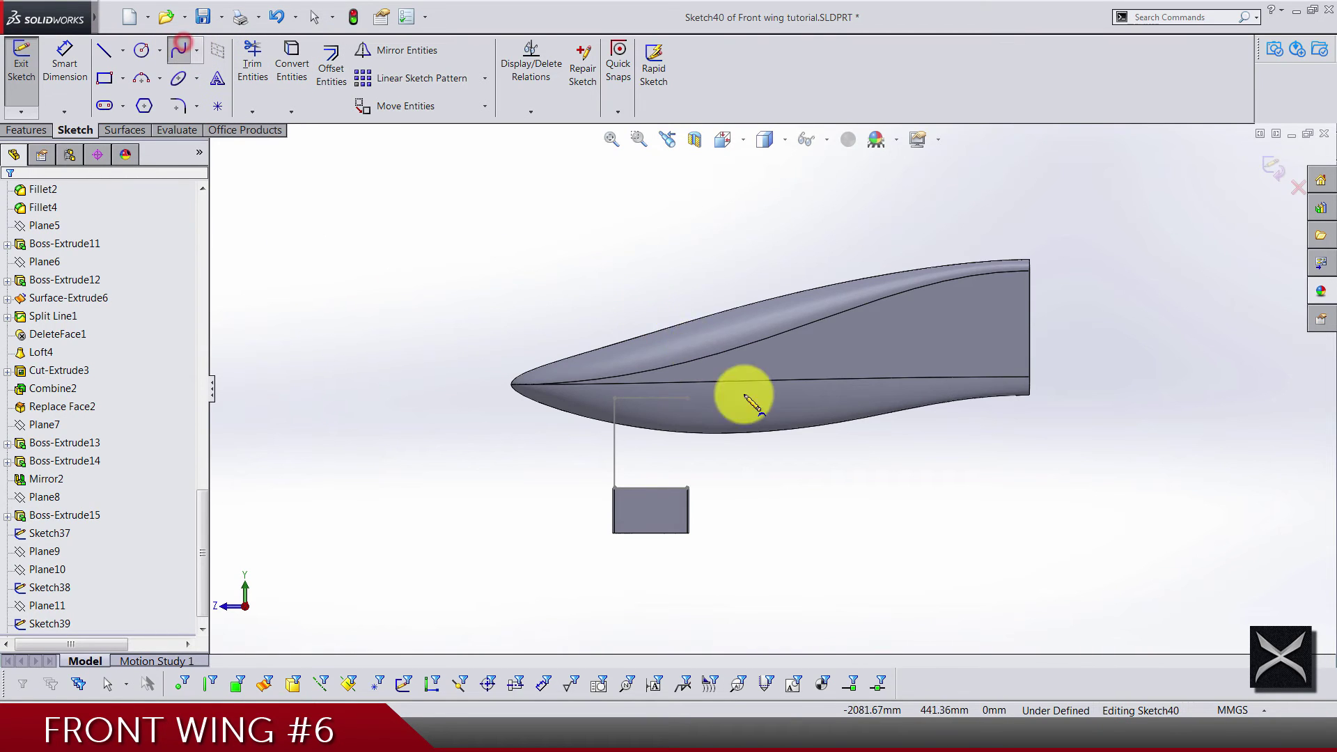
scroll(683, 439, "down", 5)
left_click(819, 307)
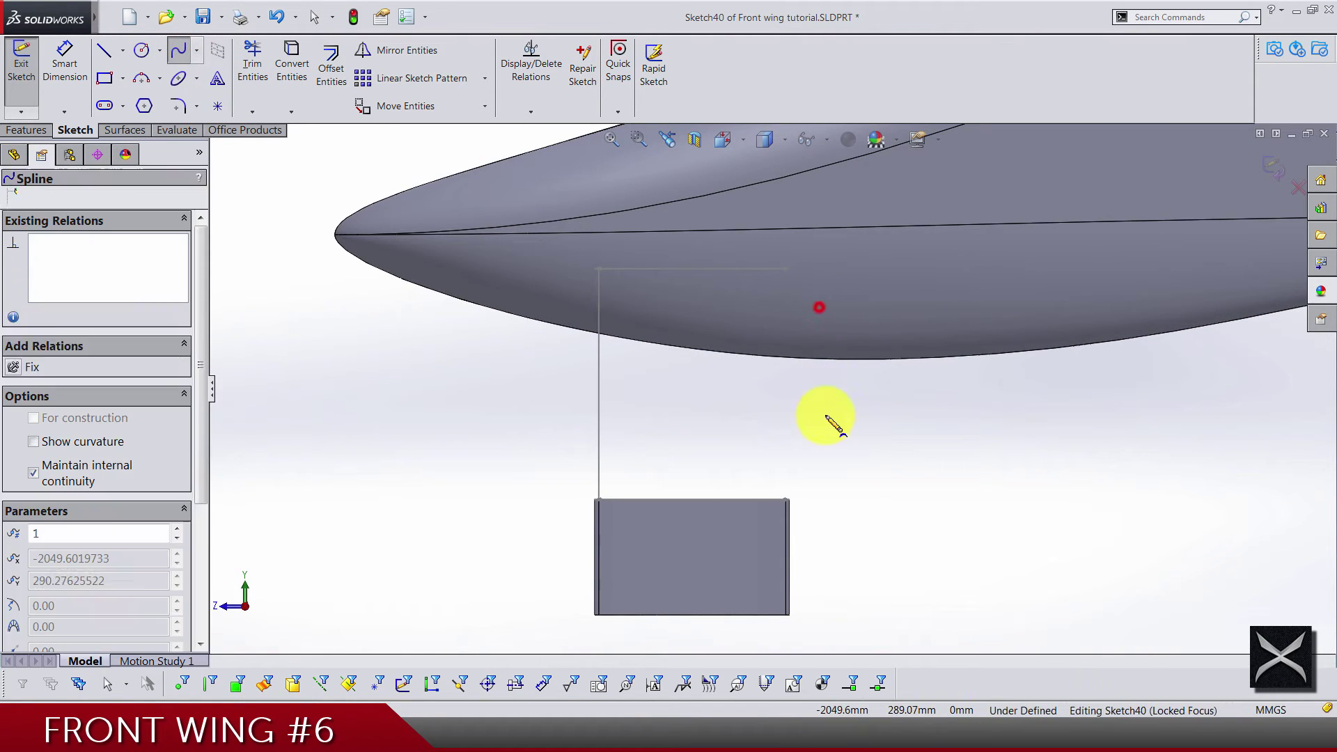
double_click(818, 466)
- Hide the solid body Thicken1 that forms the nose
middle_click_drag(820, 403, 804, 292)
left_click(805, 293)
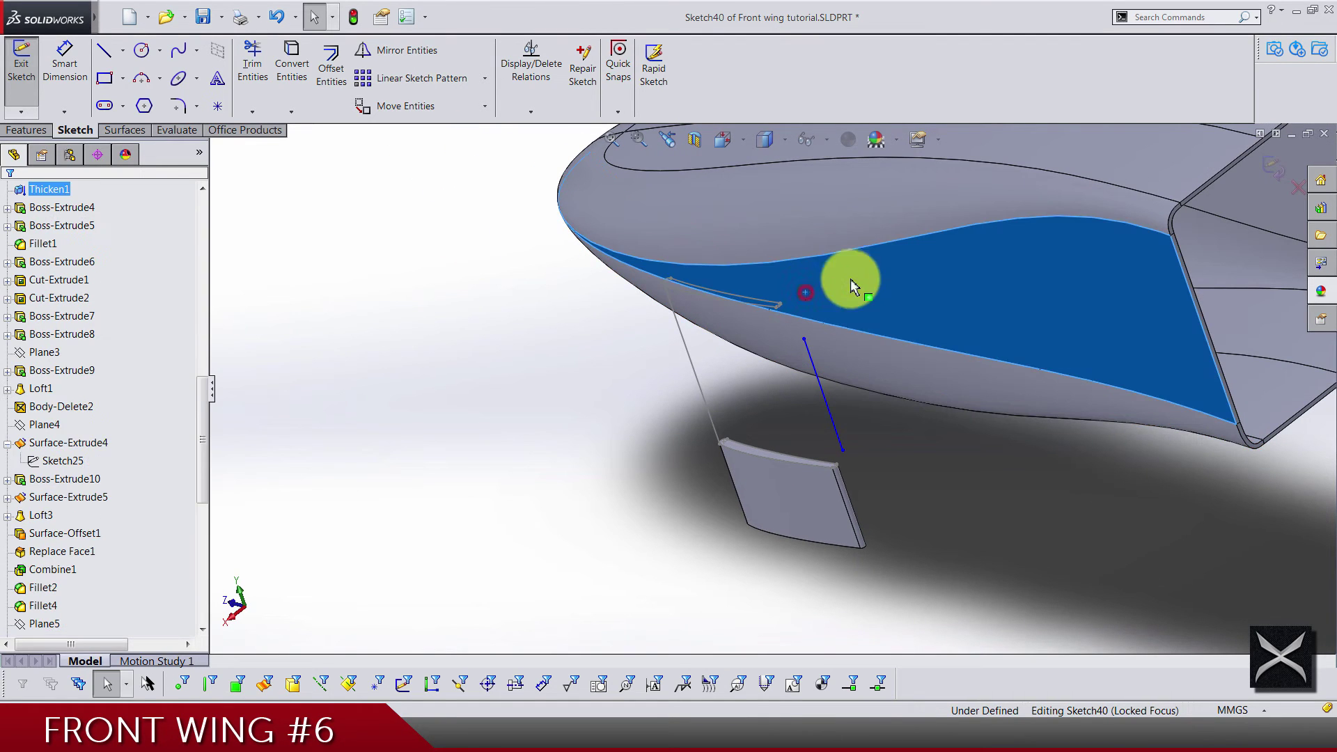
key("Escape")
scroll(17, 335, "up", 8)
scroll(18, 340, "up", 4)
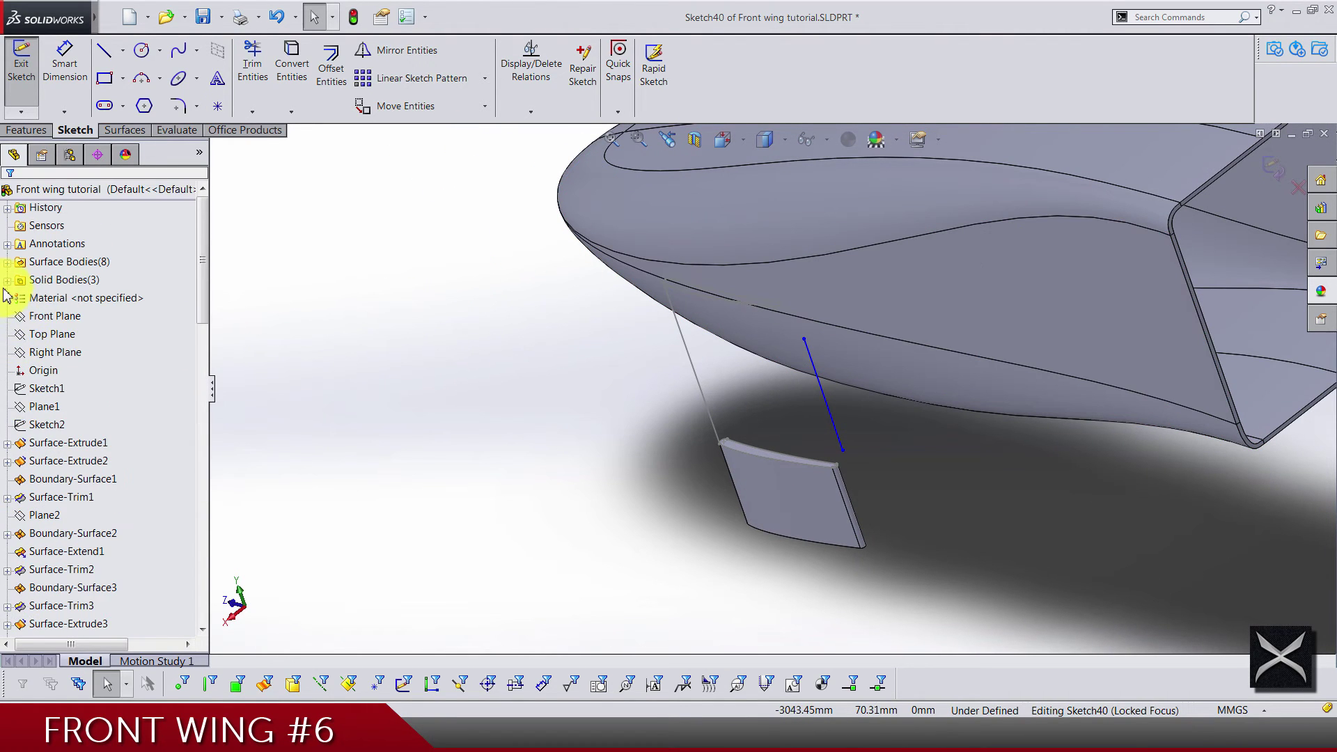
left_click(7, 280)
left_click(62, 298)
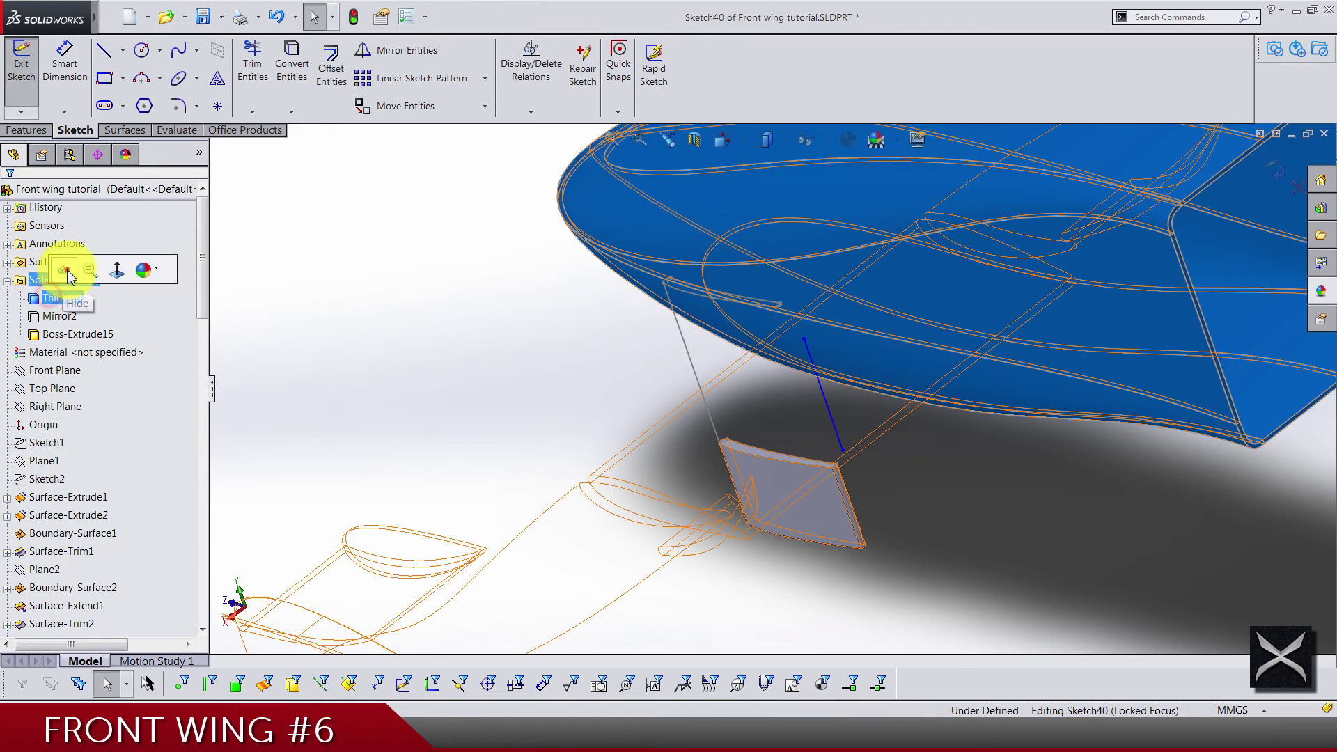
left_click(68, 269)
left_click(420, 274)
- Make the spline's upper endpoint coincident with the rear point of the projected profile in Sketch39
scroll(800, 427, "down", 5)
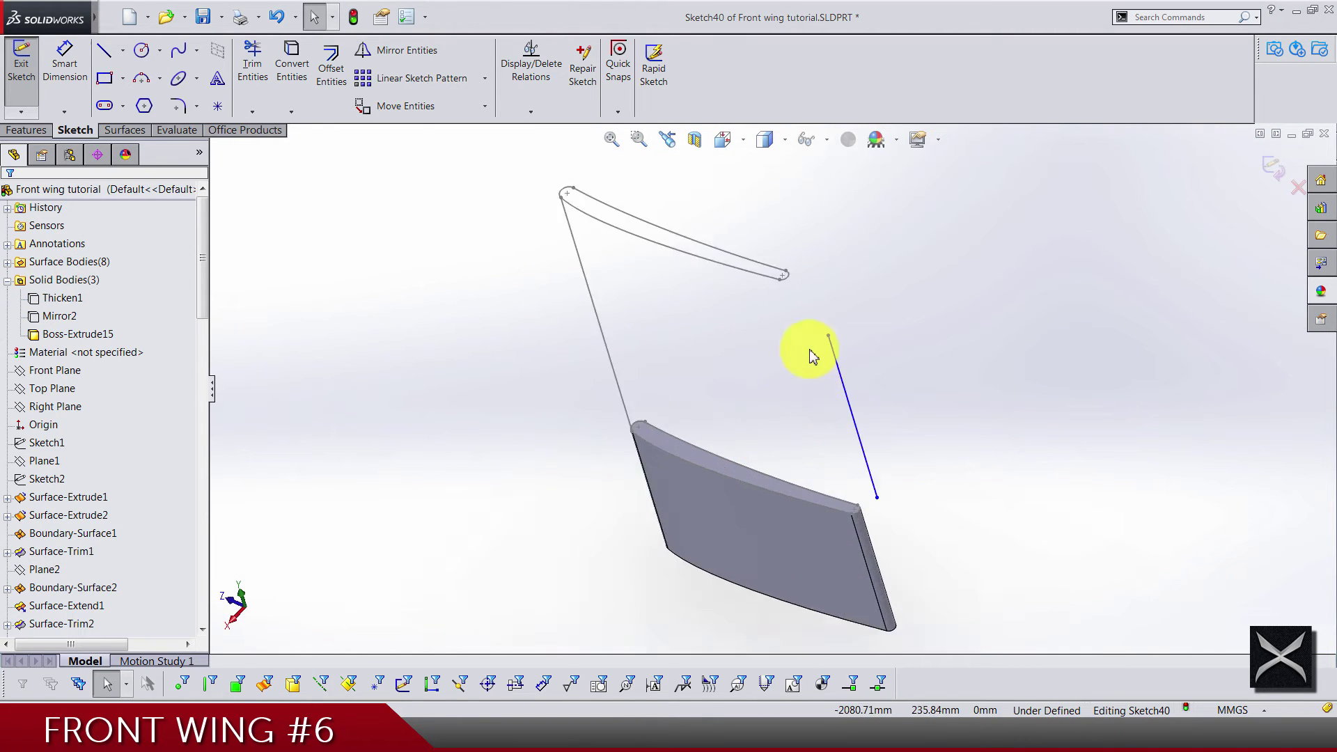
scroll(796, 235, "down", 2)
left_click(716, 237)
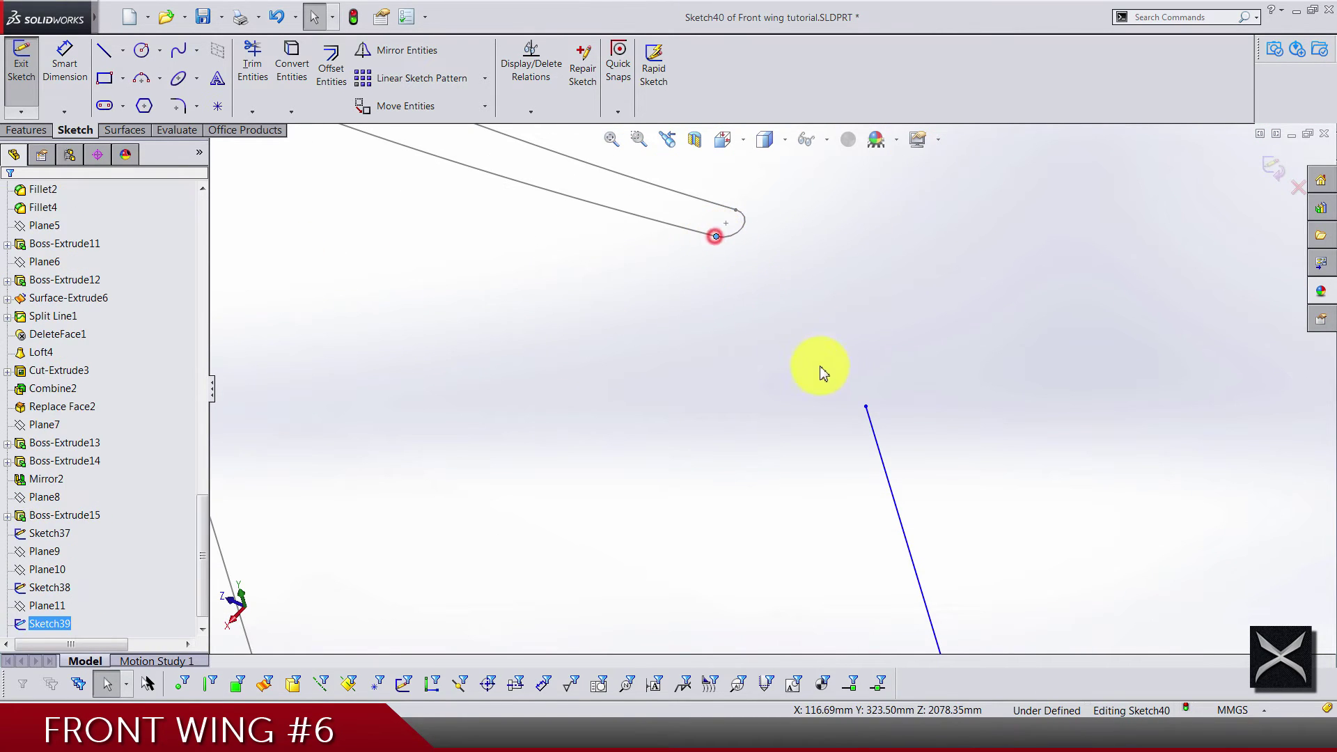
left_click(867, 407, "ctrl")
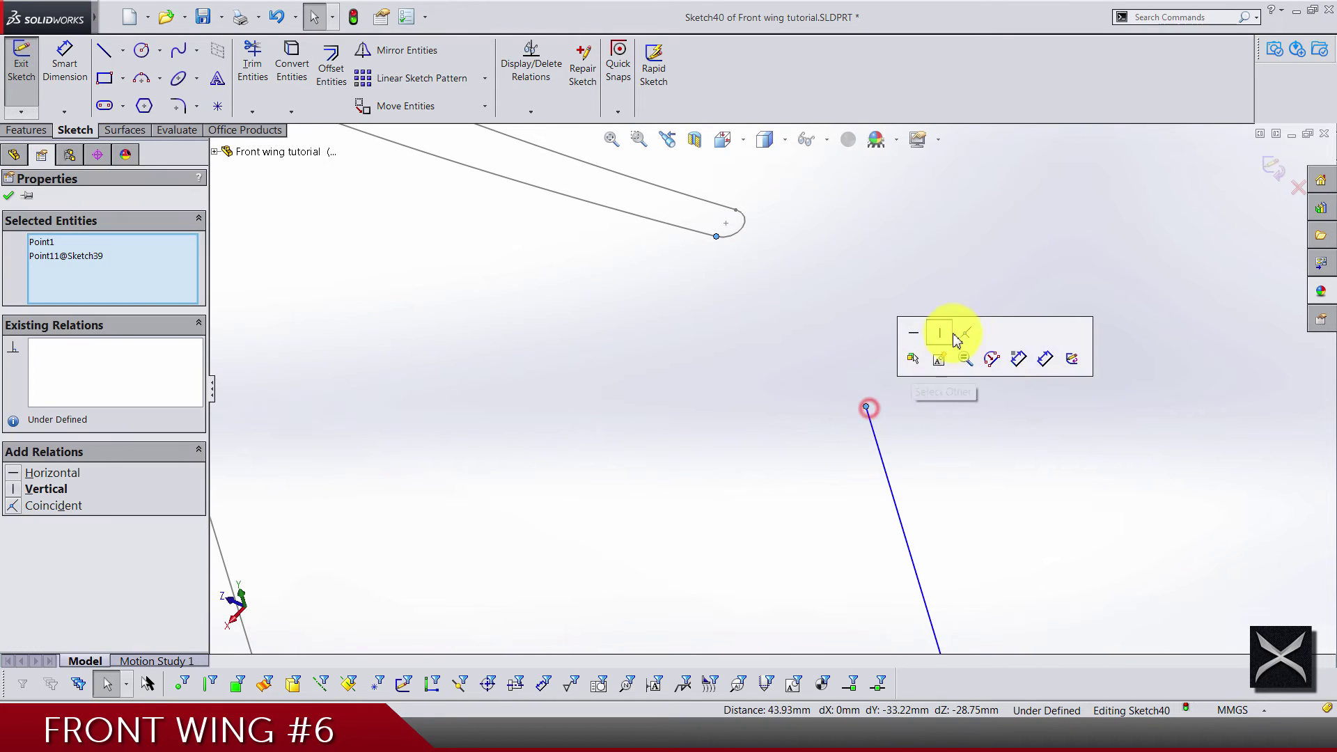
left_click(973, 336)
key("Escape")
- Make the spline's lower endpoint coincident with the rear vertex of the pillar's top face
scroll(845, 528, "up", 3)
scroll(801, 526, "down", 3)
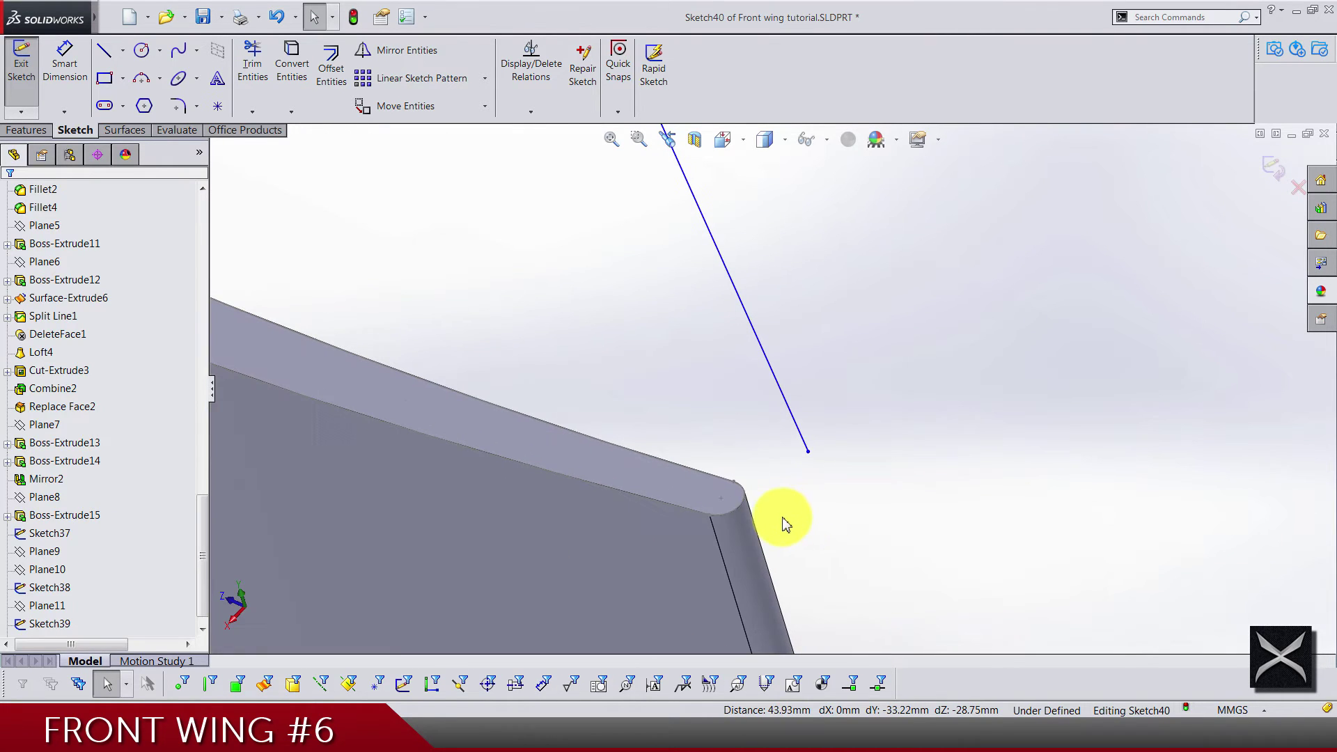
left_click(709, 513)
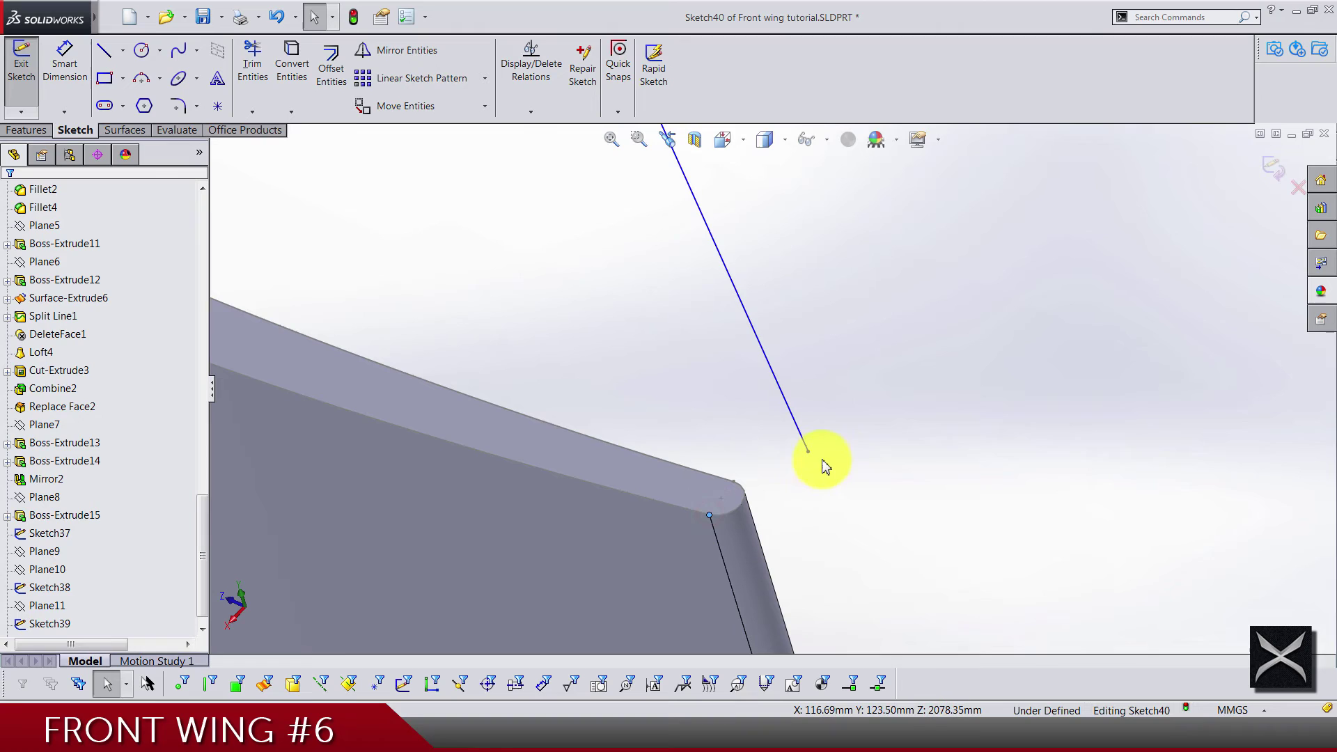
left_click(809, 454, "ctrl")
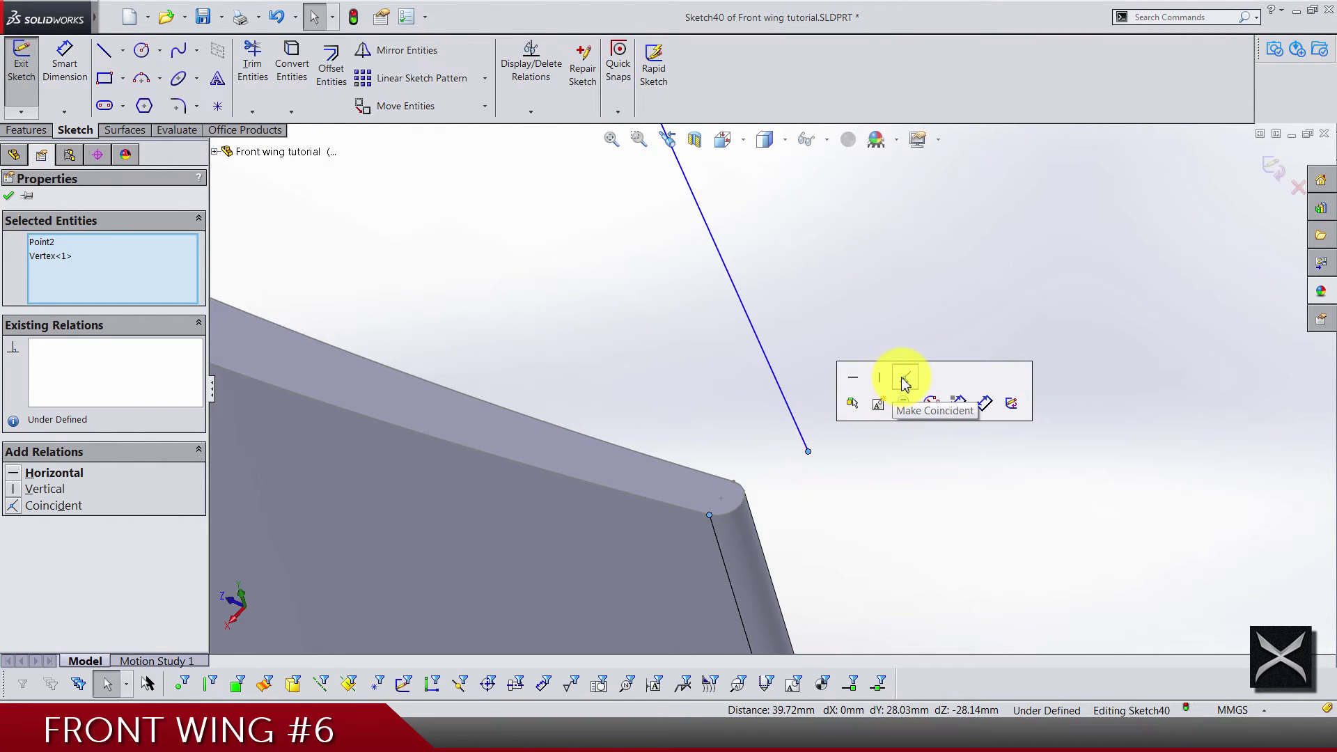
left_click(904, 380)
key("Escape")
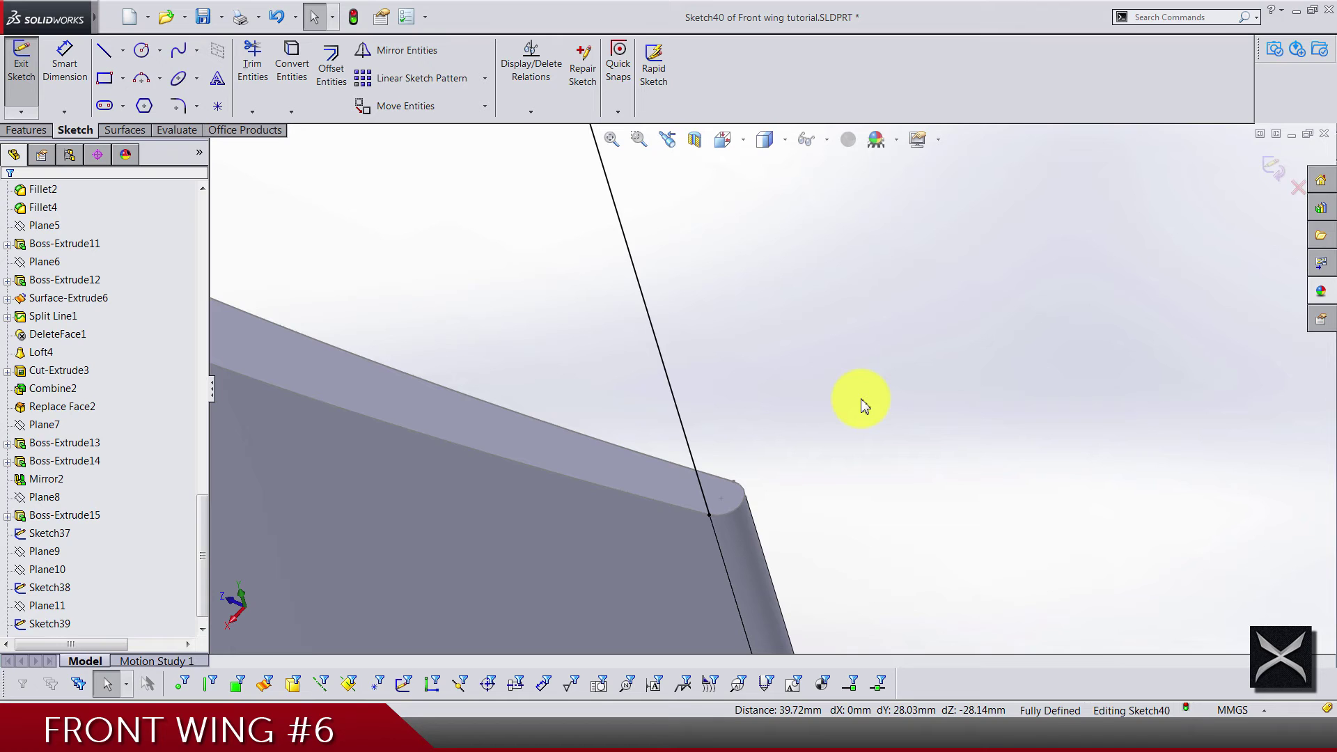
- In the Right view, bend the spline forward with its tangent handles and make the upper handle vertical
scroll(864, 348, "up", 2)
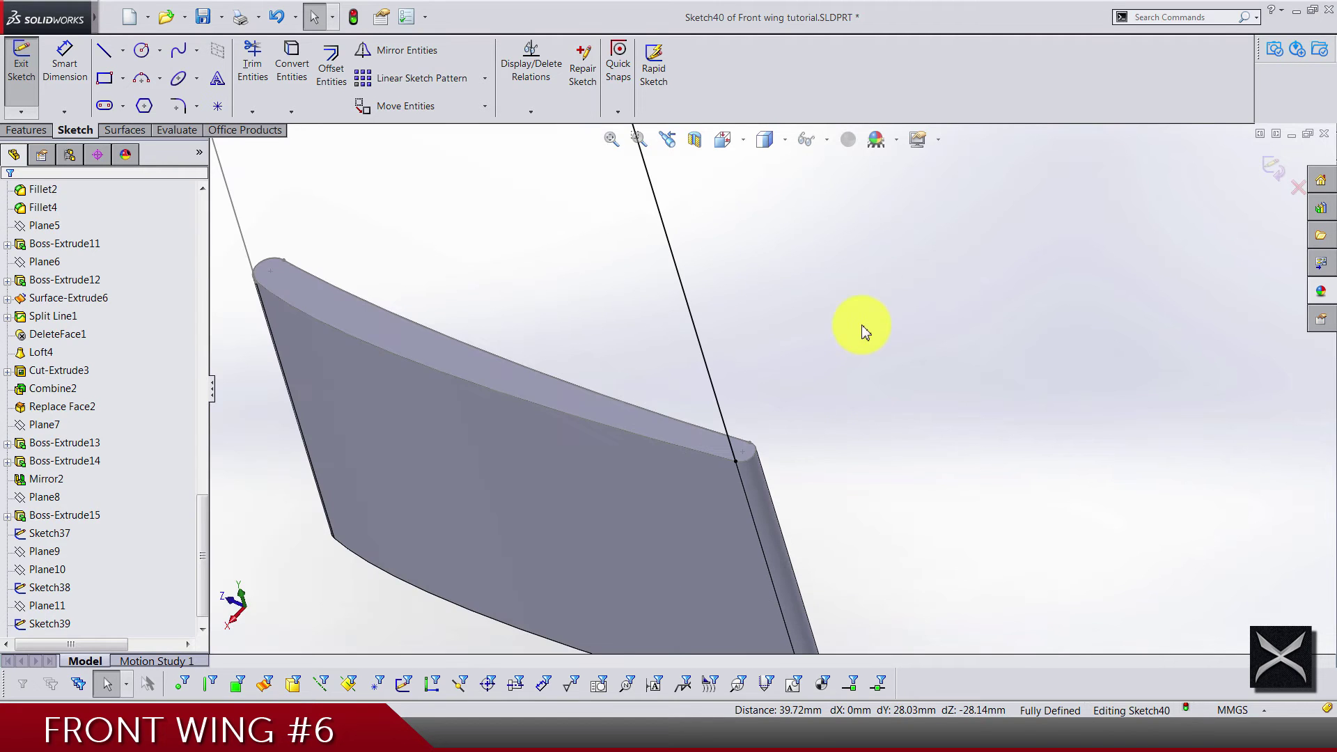
left_click(728, 145)
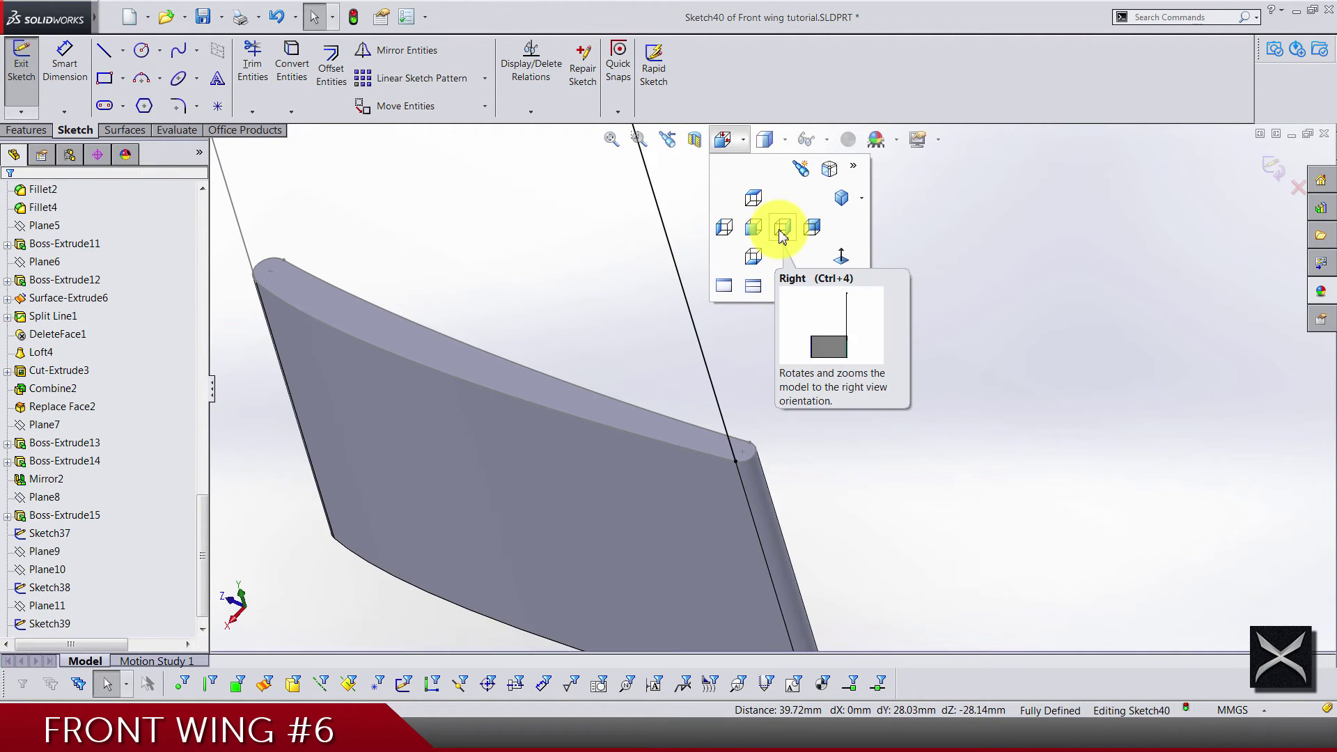
left_click(781, 232)
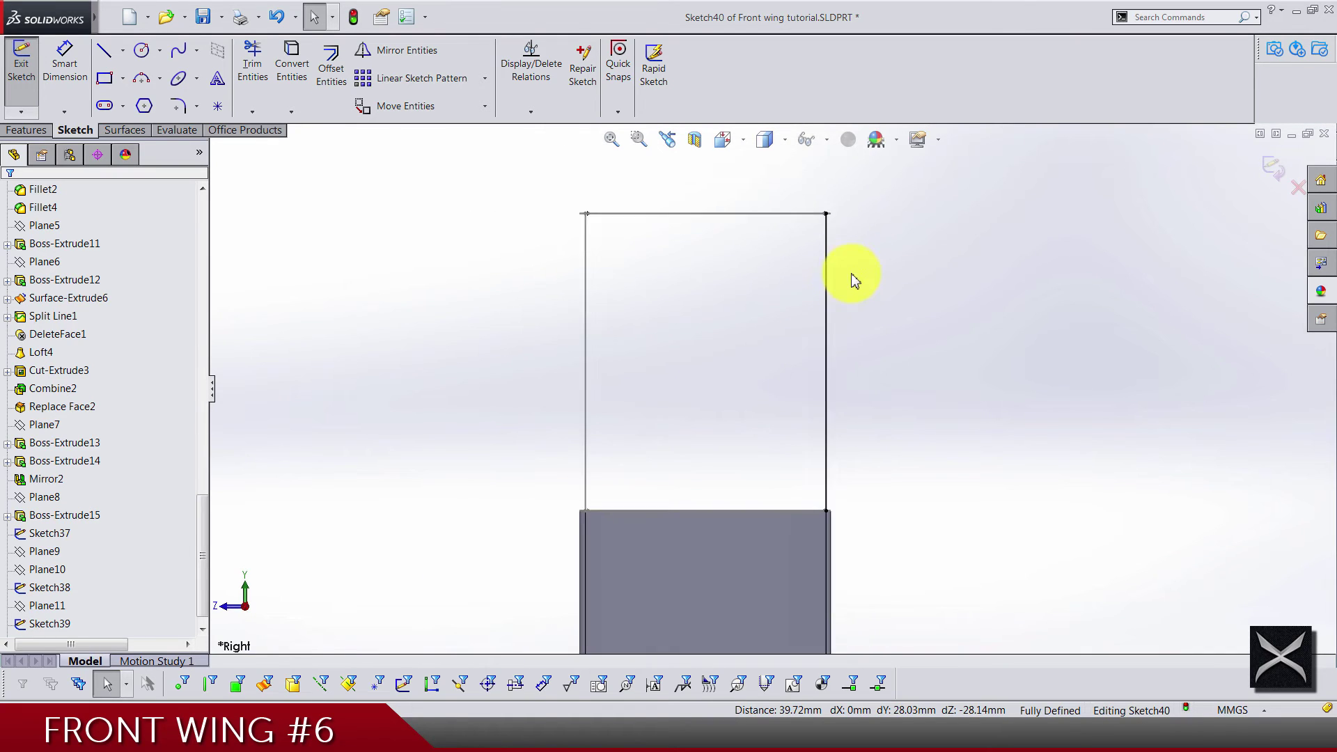
left_click(807, 317)
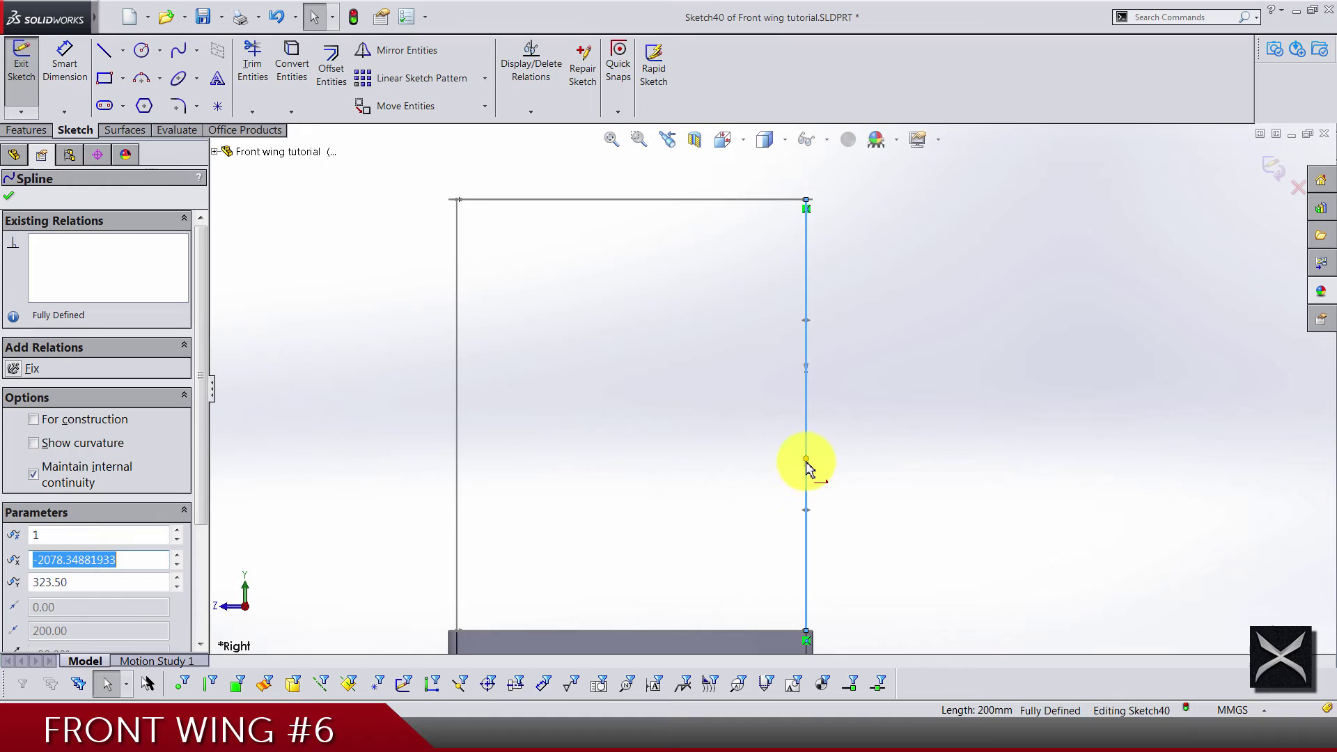
left_click_drag(806, 468, 751, 386)
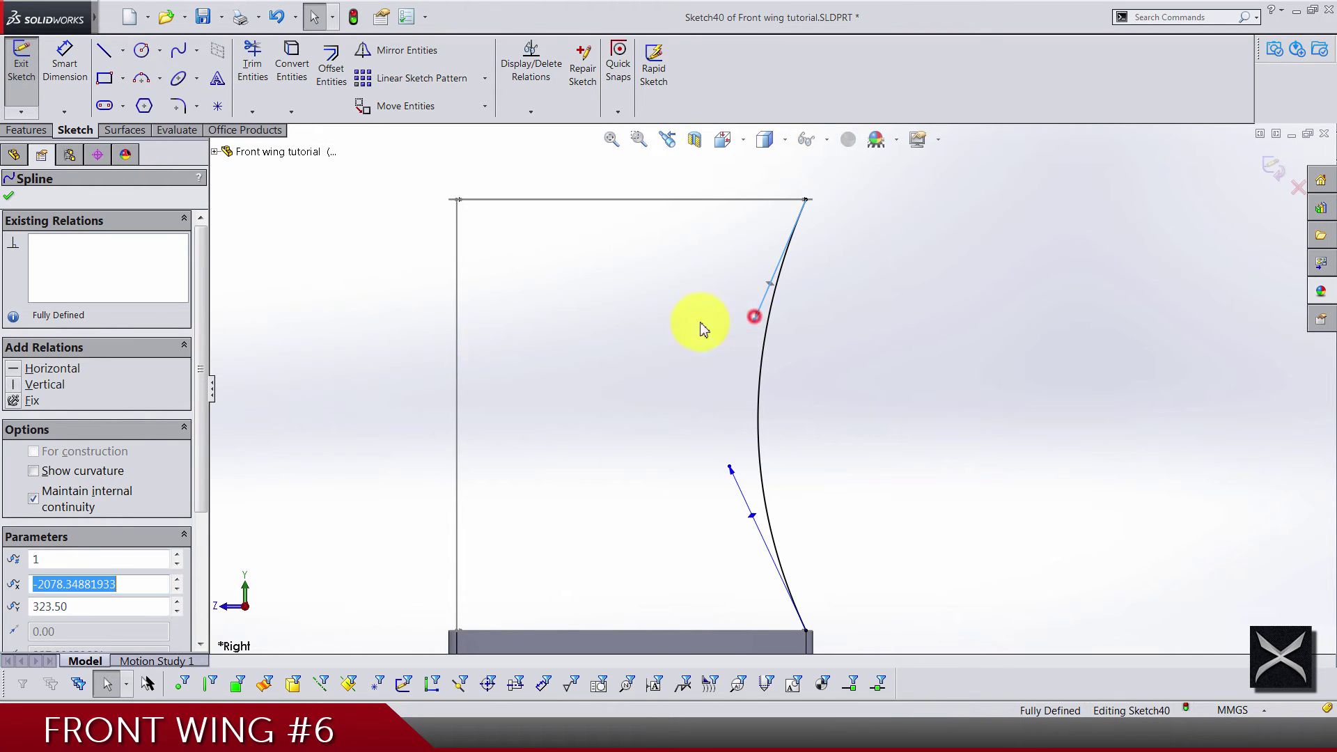
left_click(22, 387)
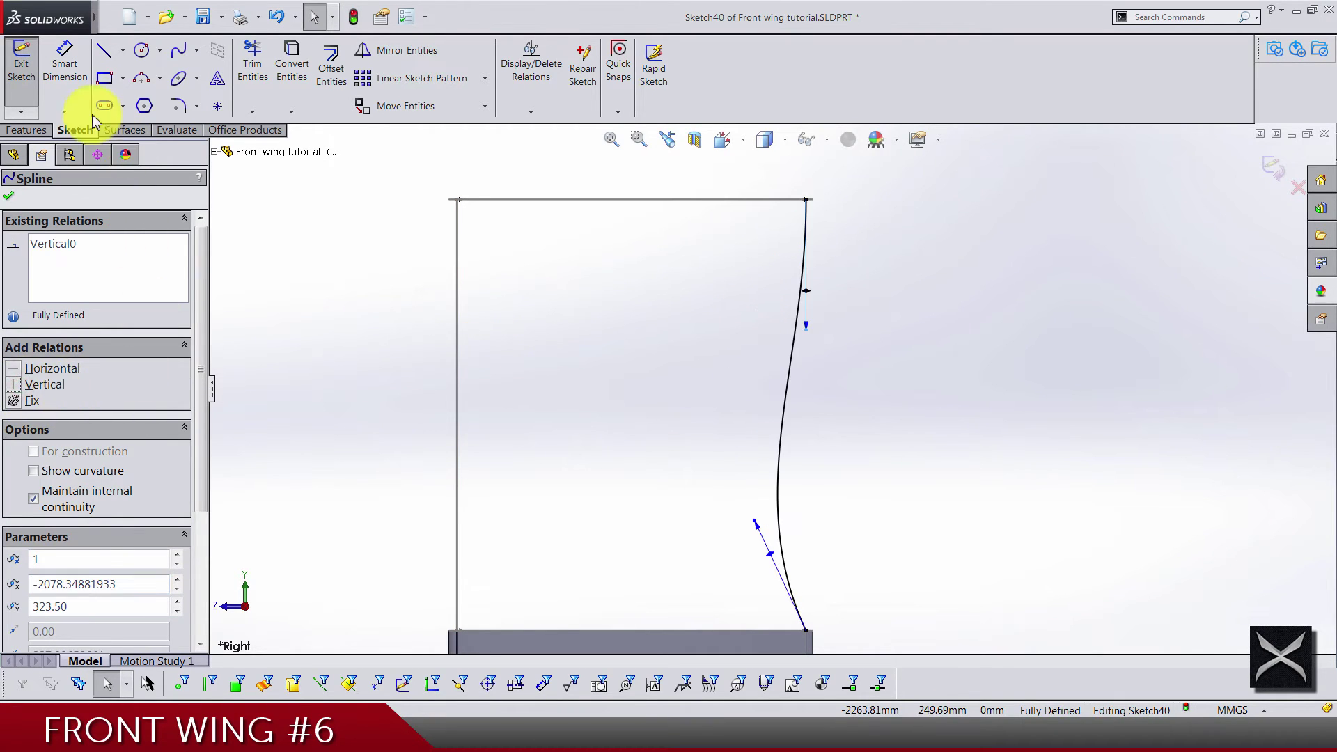
- Dimension the upper tangent handle of the rear guide spline to a length of 400
left_click(55, 89)
left_click(818, 327)
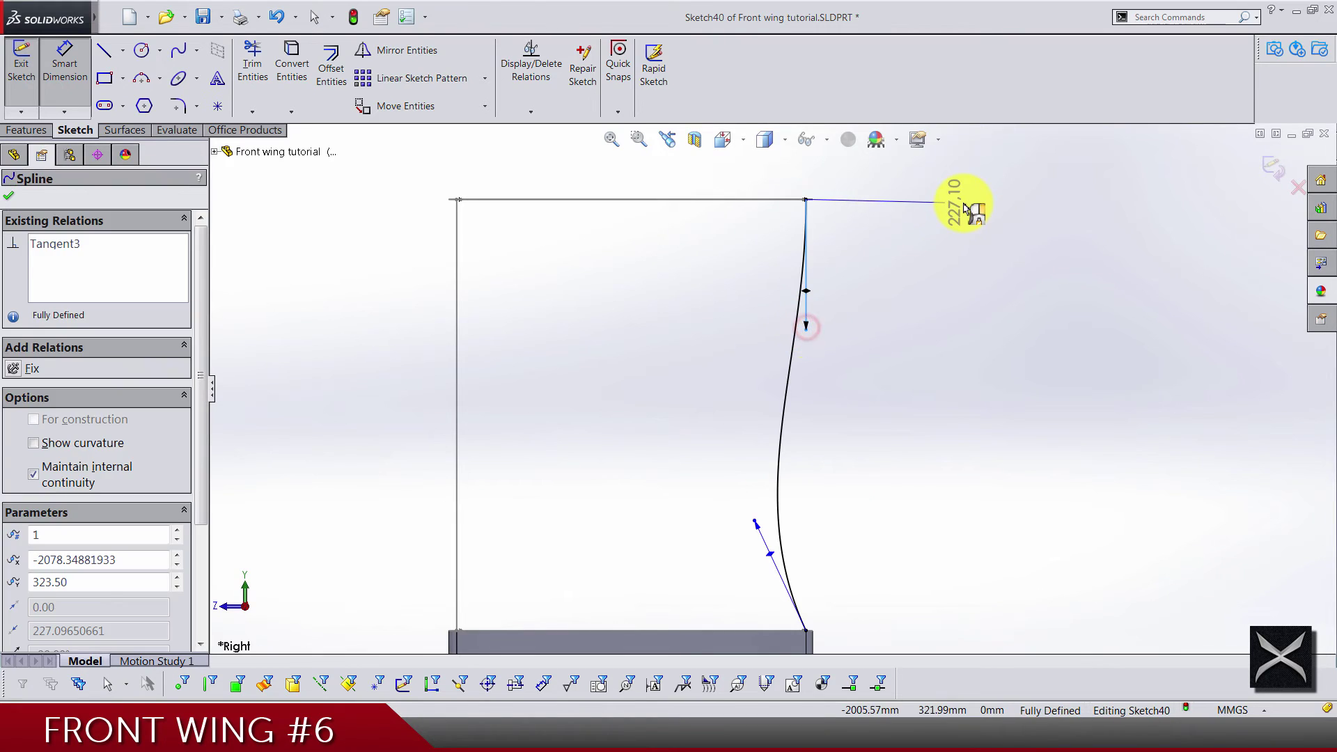
left_click(967, 203)
type("400")
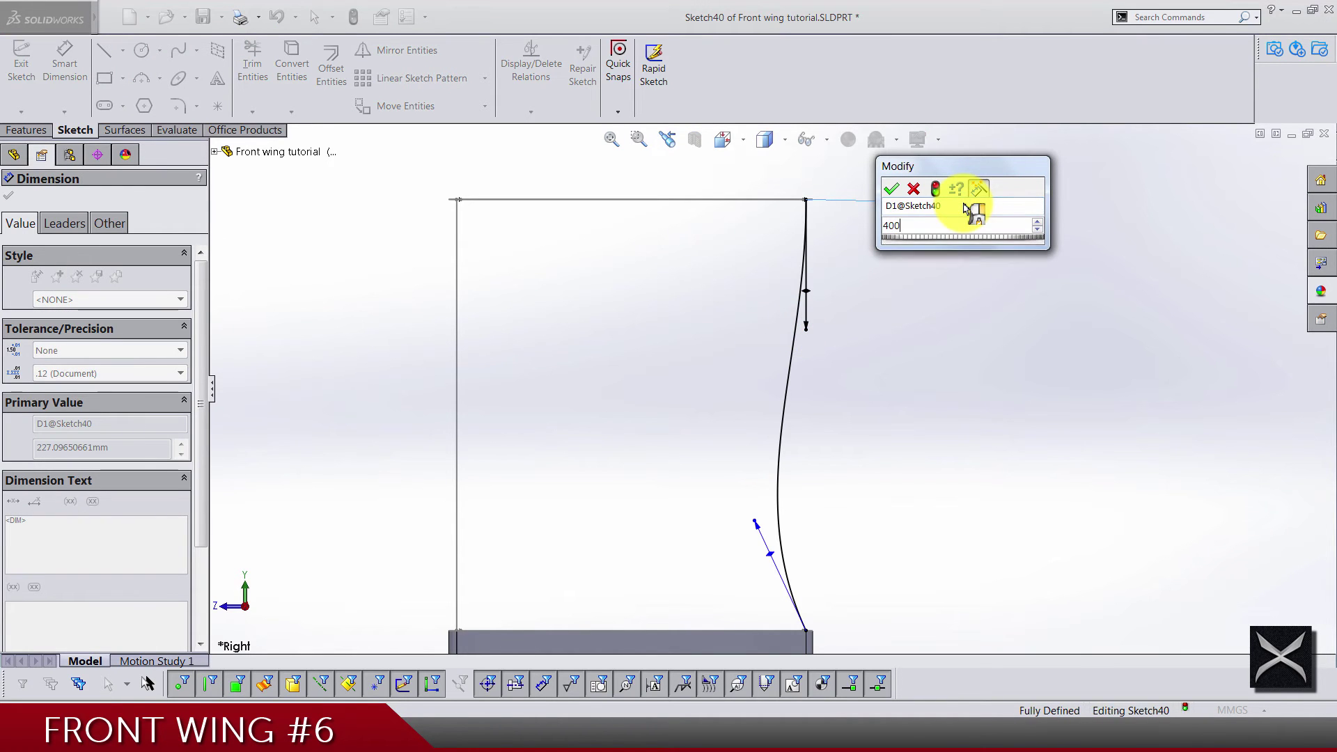
key("Return")
- Dimension the angle between the spline's lower tangent handle and the pillar's front vertical edge at 18°
scroll(933, 433, "up", 4)
scroll(717, 623, "down", 4)
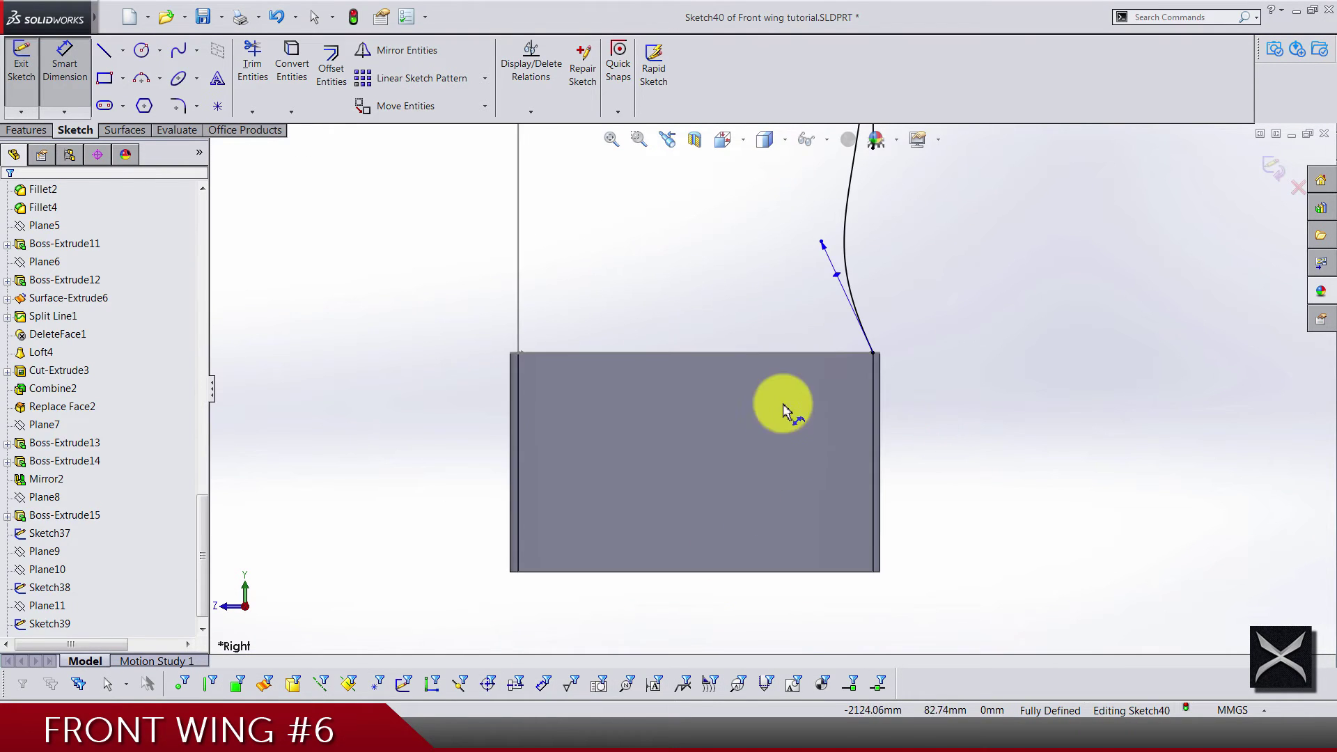
left_click_drag(833, 279, 524, 460)
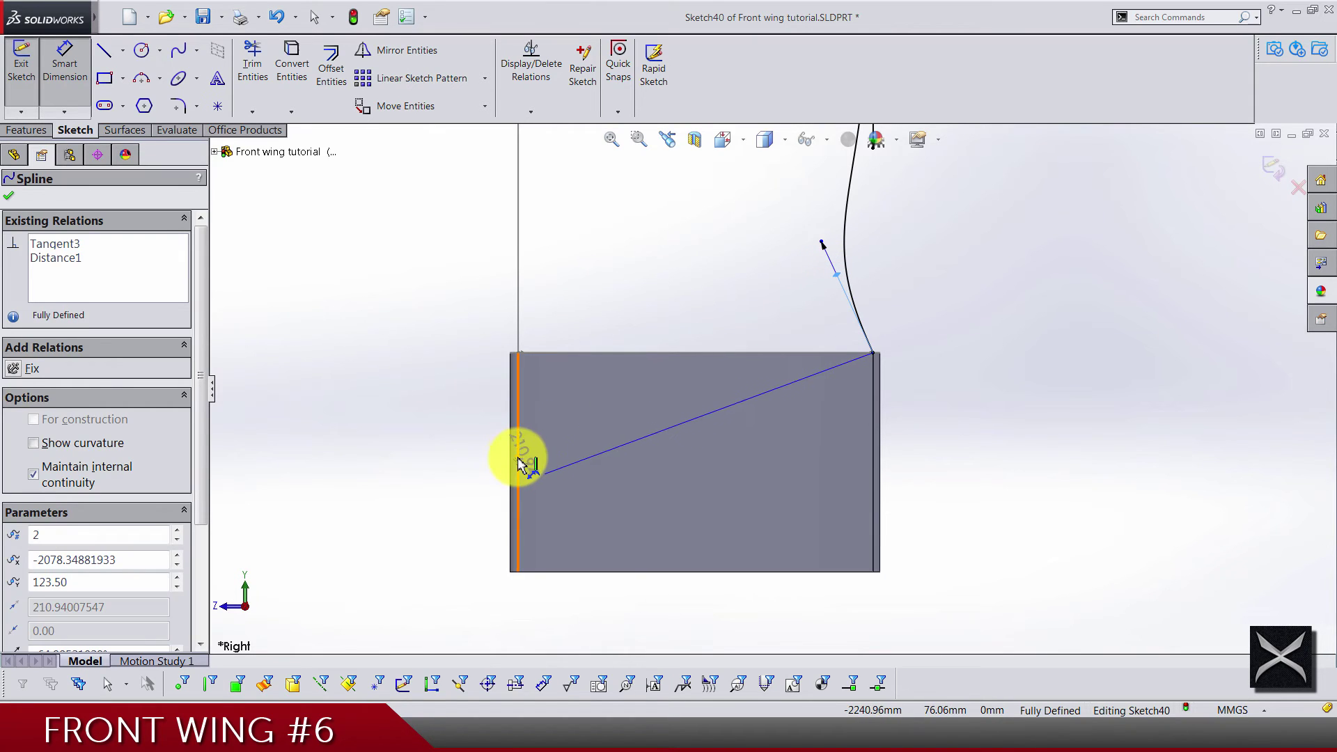
left_click(518, 458)
left_click(693, 487)
type("18")
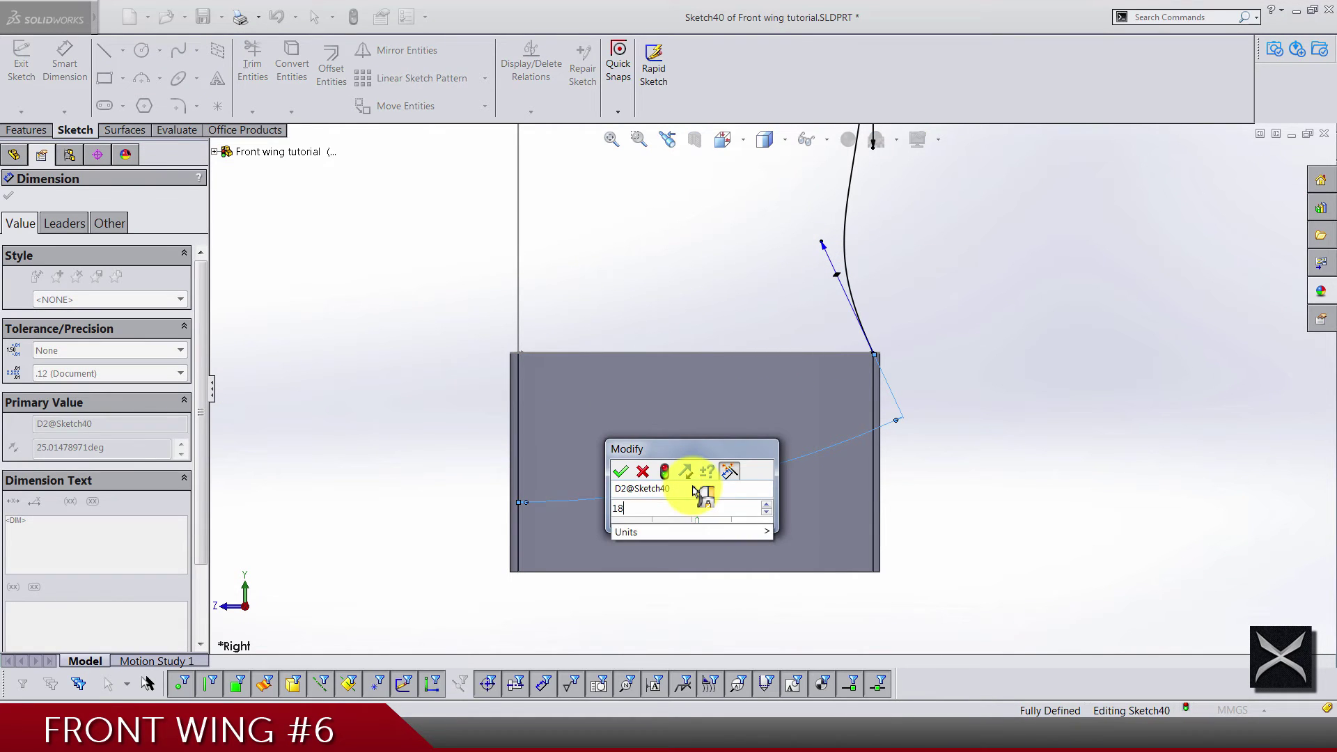
key("Return")
left_click(1030, 227)
- Dimension the spline's lower tangent handle to a length of 450 and finish the sketch
scroll(831, 305, "up", 4)
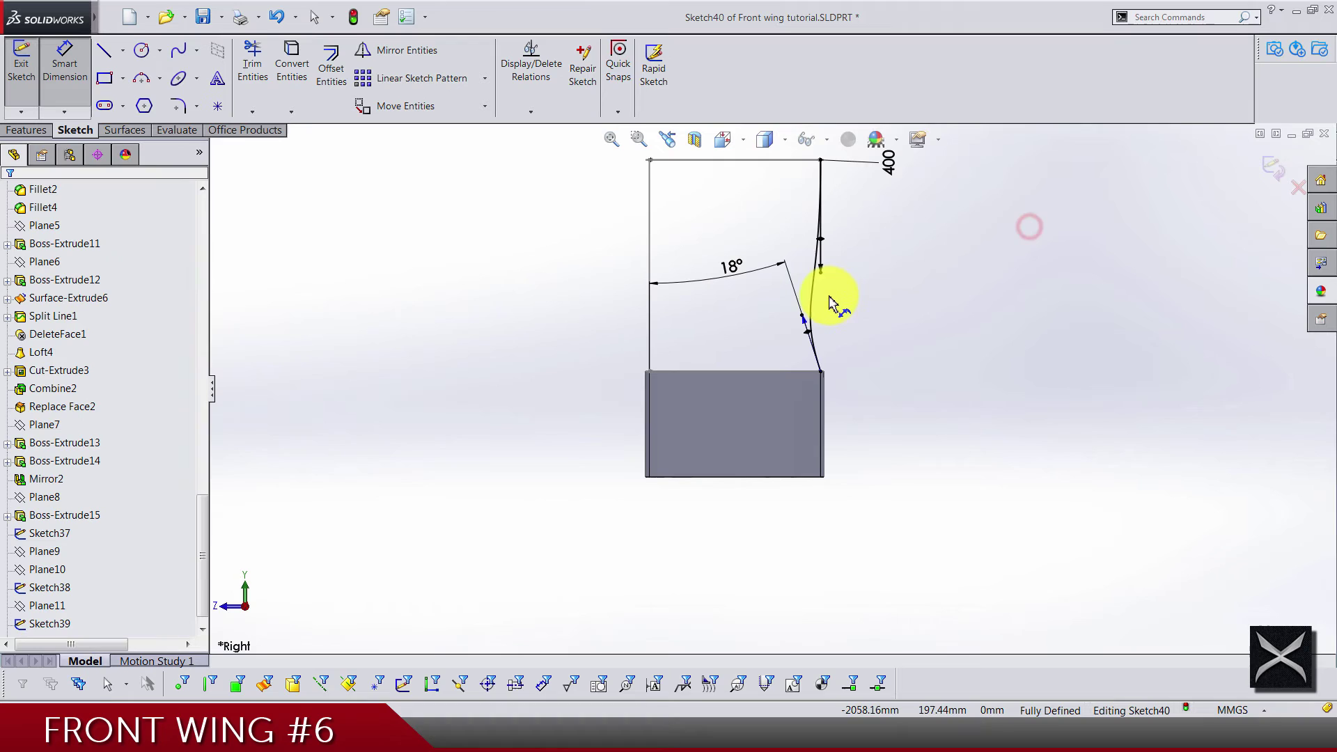
left_click(806, 313)
left_click(924, 307)
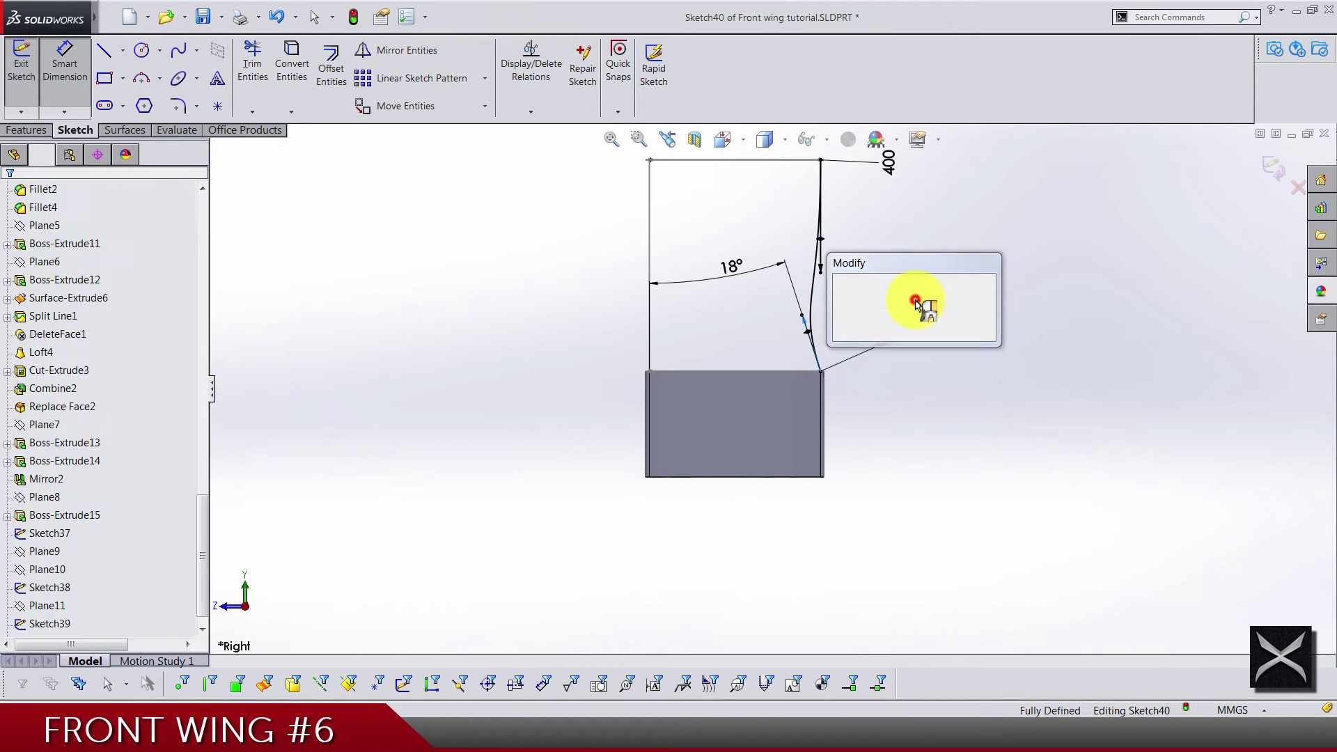
type("450")
key("Return")
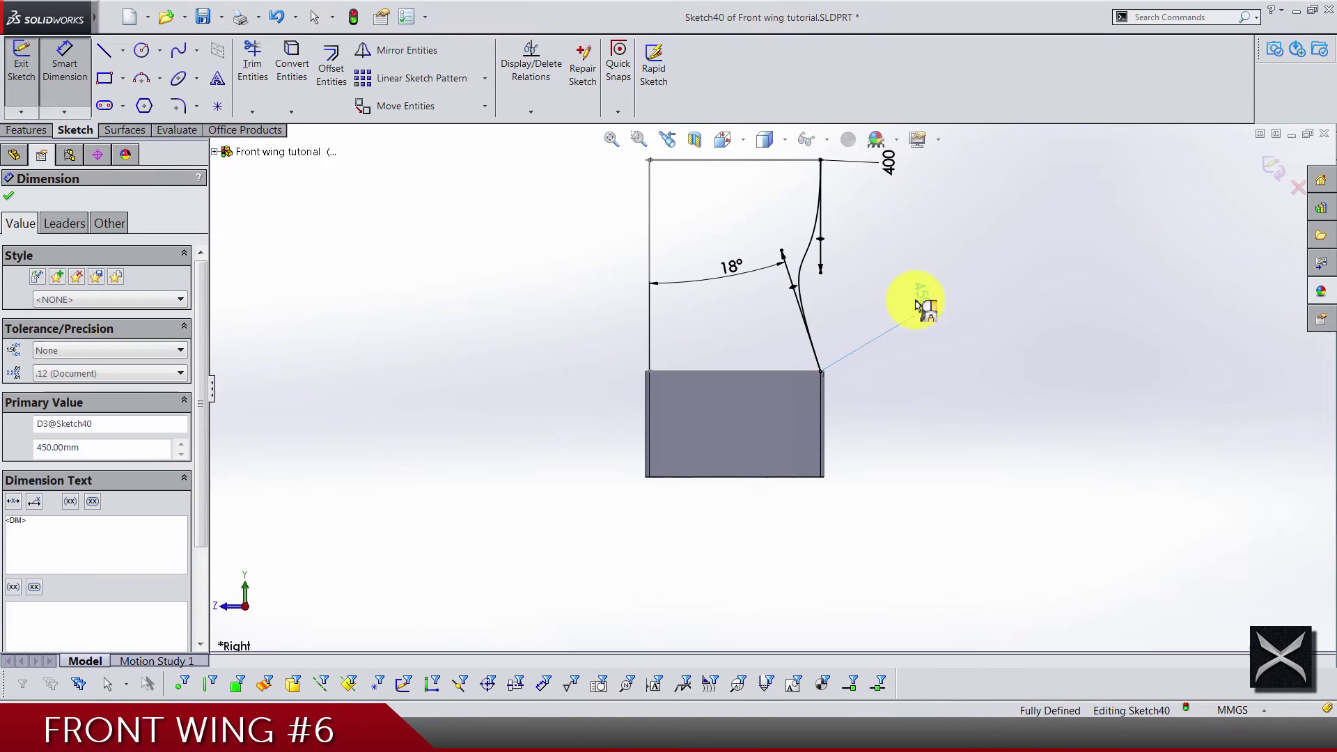
left_click(905, 205)
key("z")
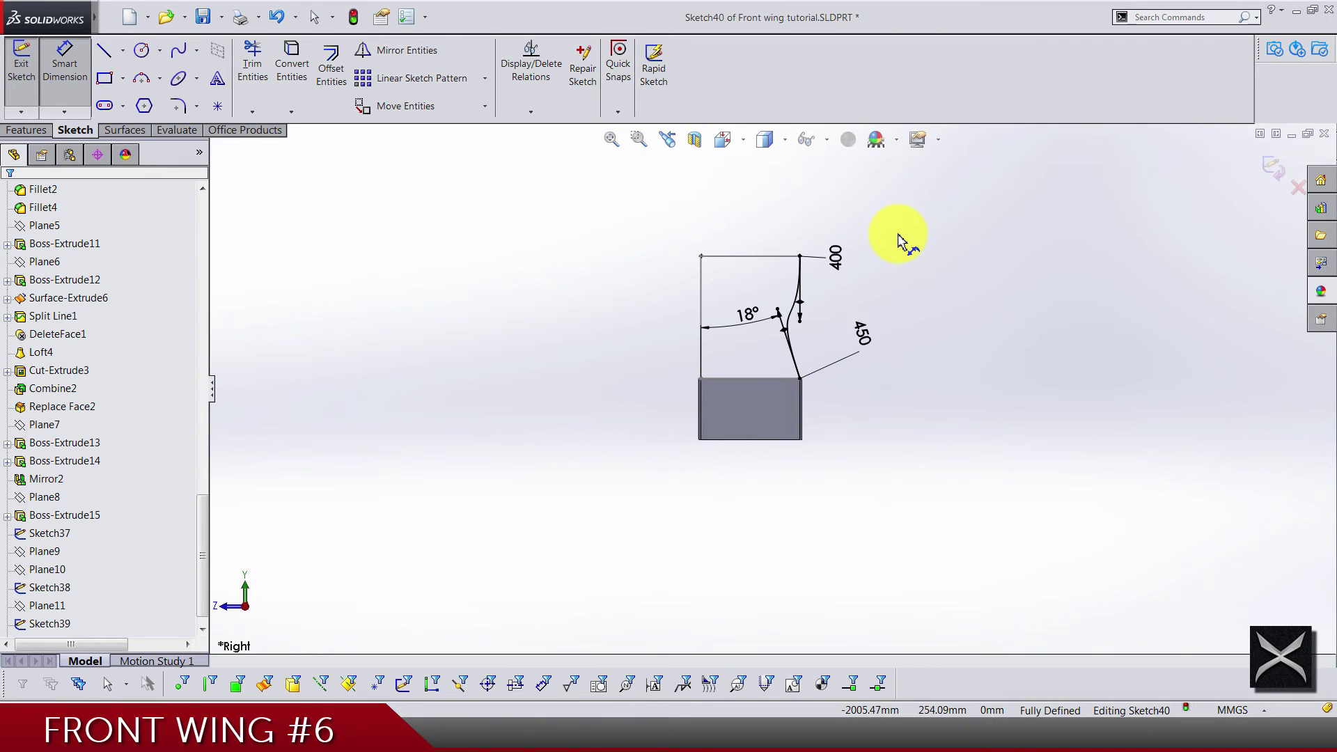
scroll(783, 352, "down", 3)
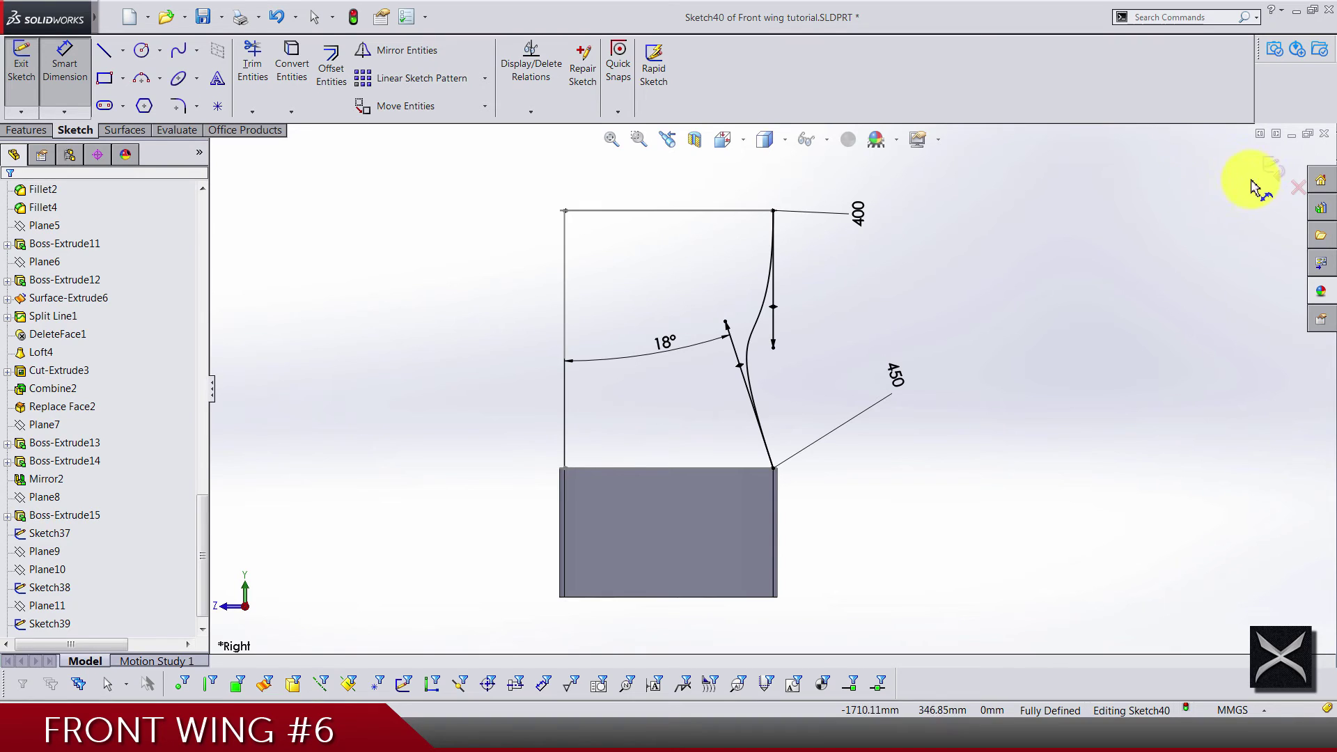
left_click(892, 371)
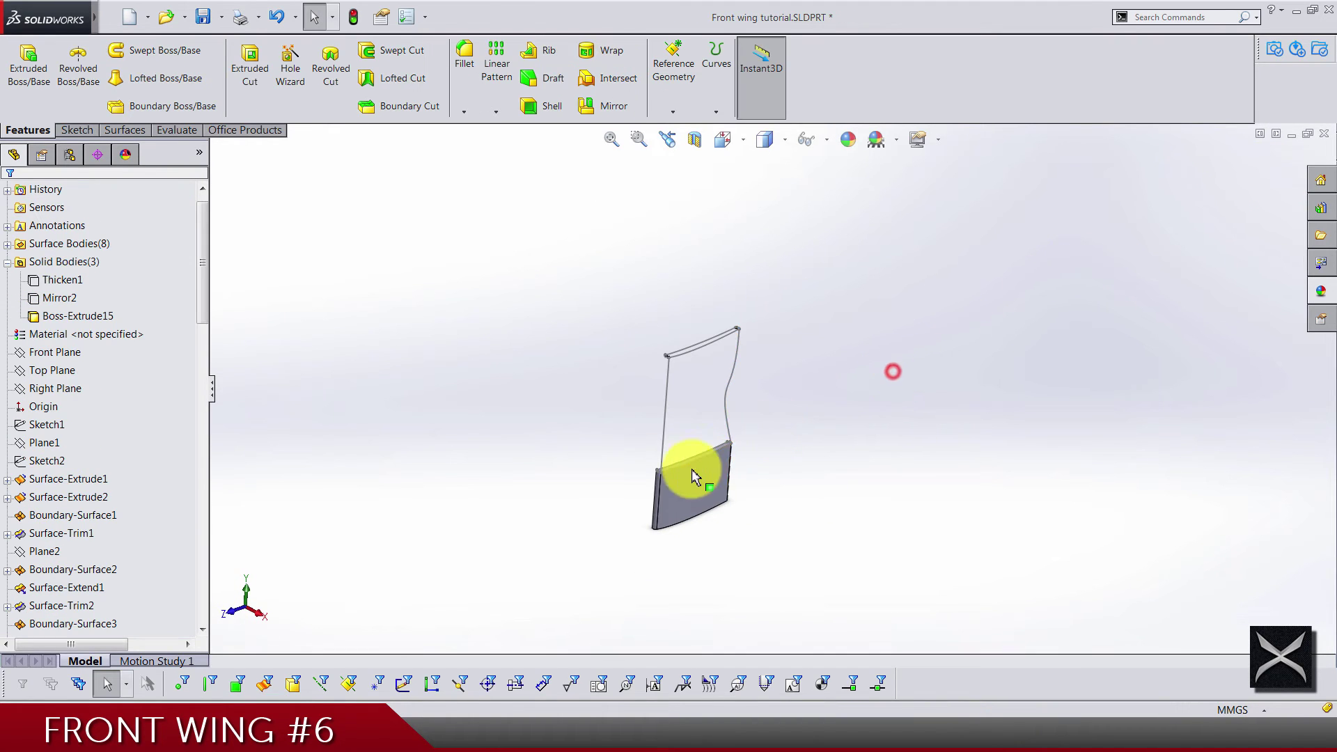
- Start a Lofted Boss/Base with the upper profile Sketch39 and the lower profile Sketch37
scroll(692, 470, "down", 2)
scroll(758, 286, "down", 3)
left_click(770, 406)
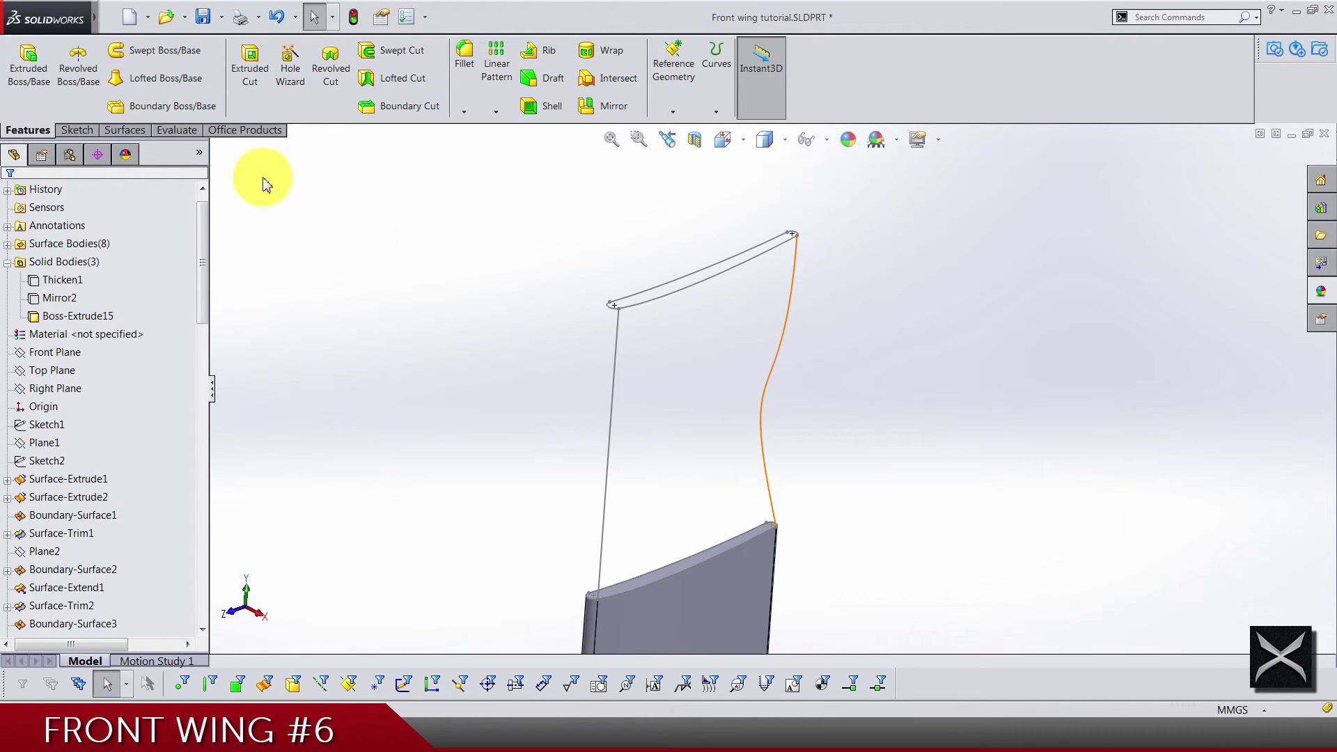
left_click(170, 83)
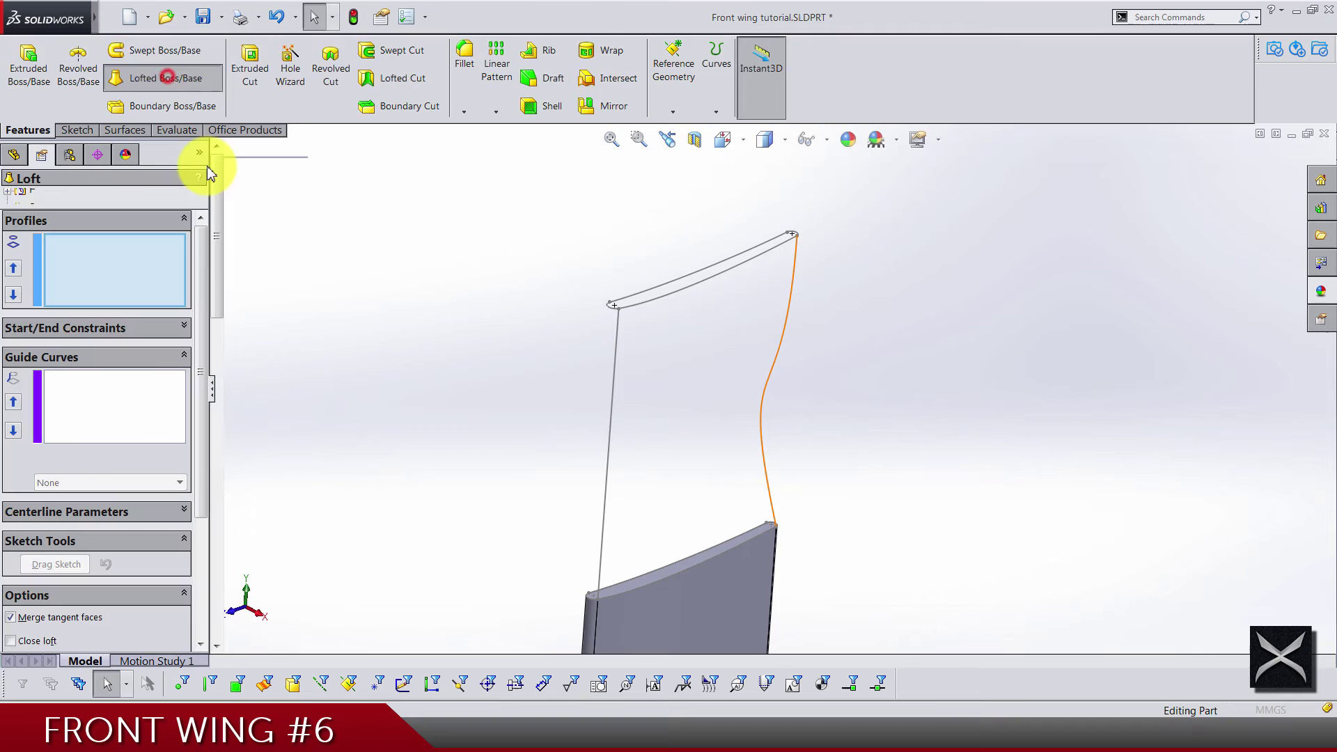
left_click(661, 294)
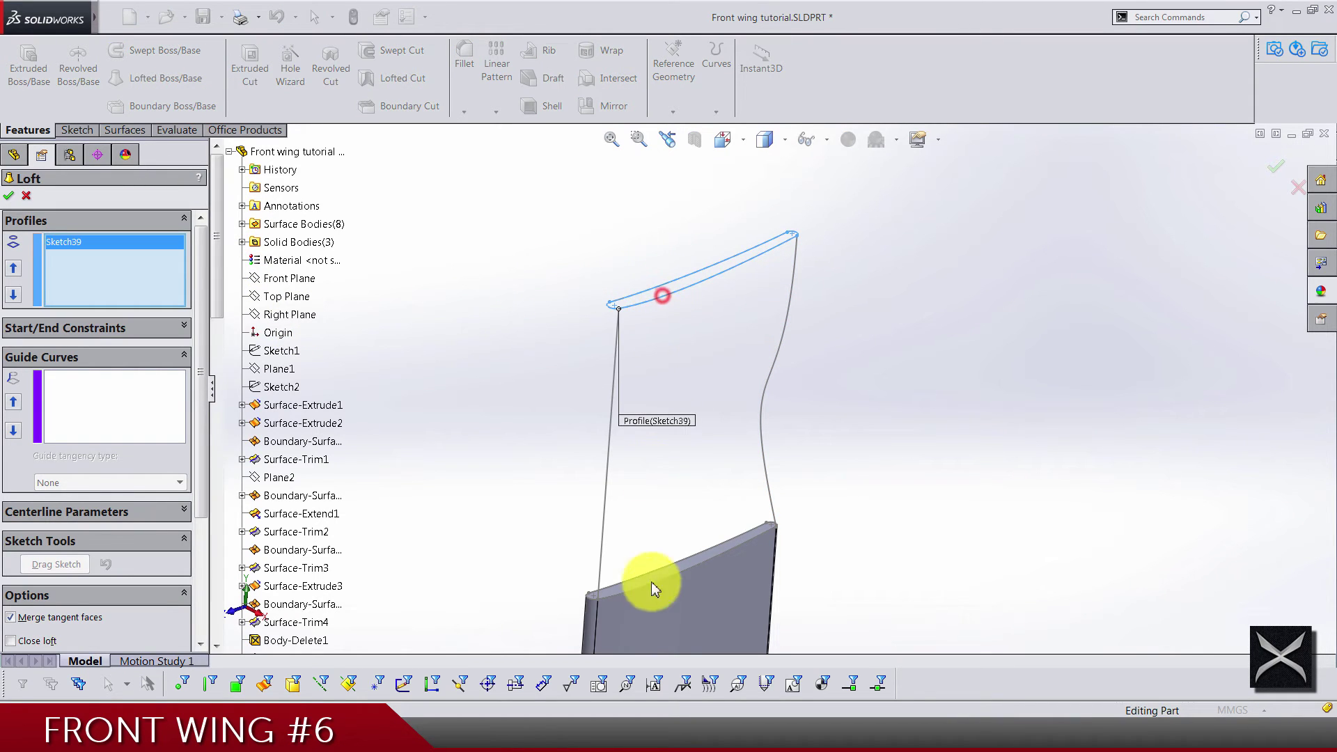
left_click(649, 586)
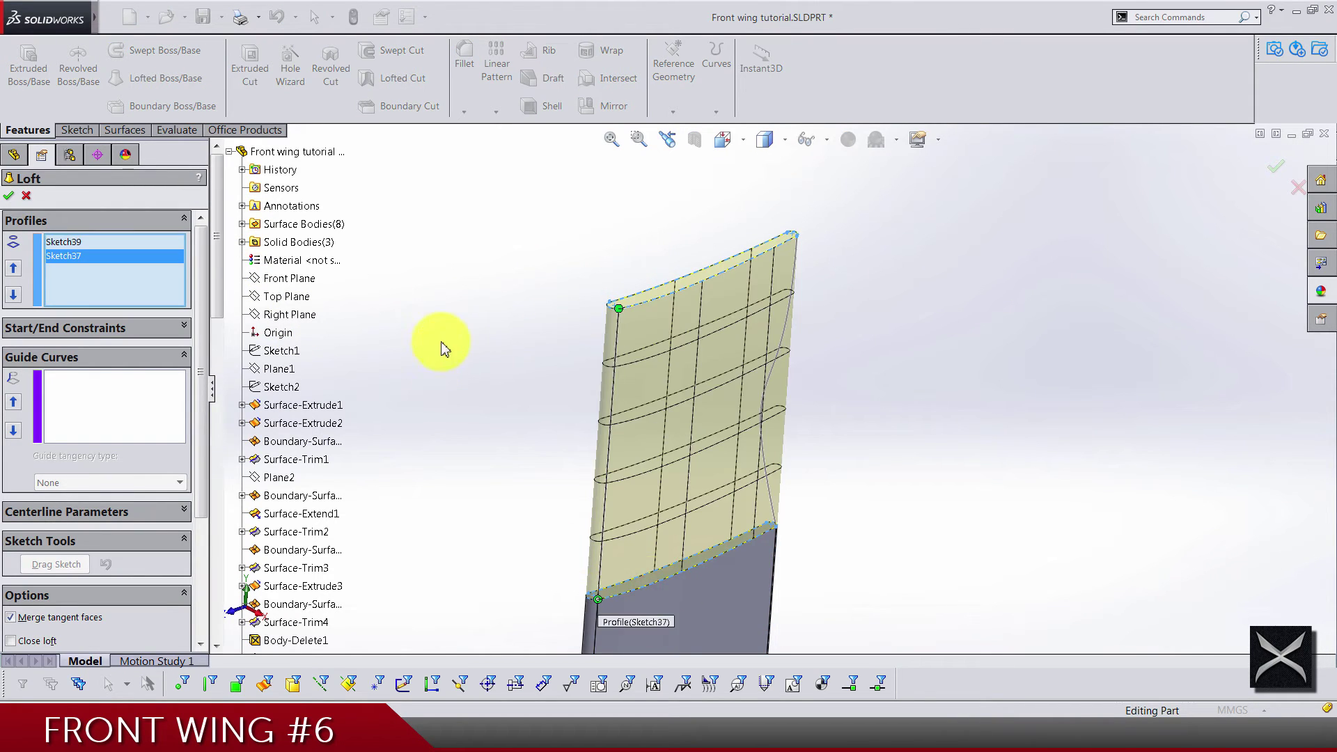
- Add the front line Sketch38 and the rear spline Sketch40 as the loft's guide curves
left_click(140, 410)
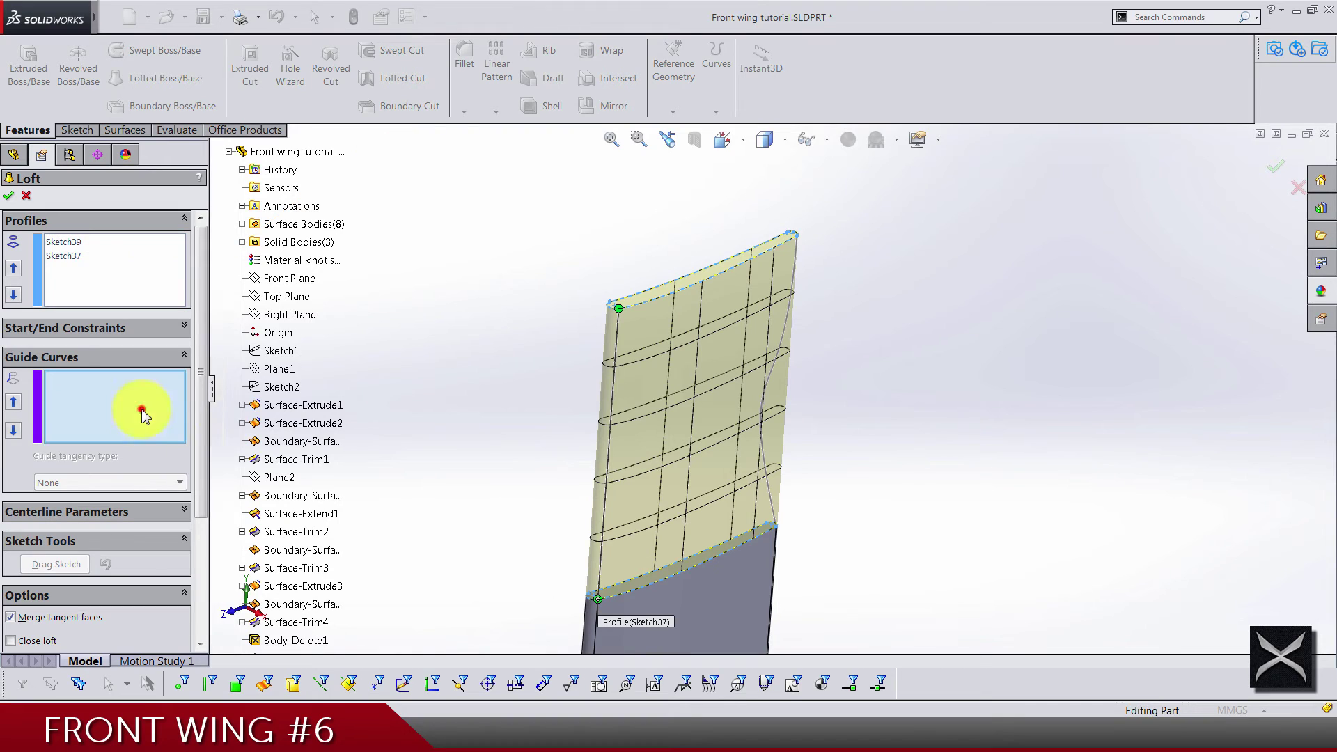
left_click(615, 389)
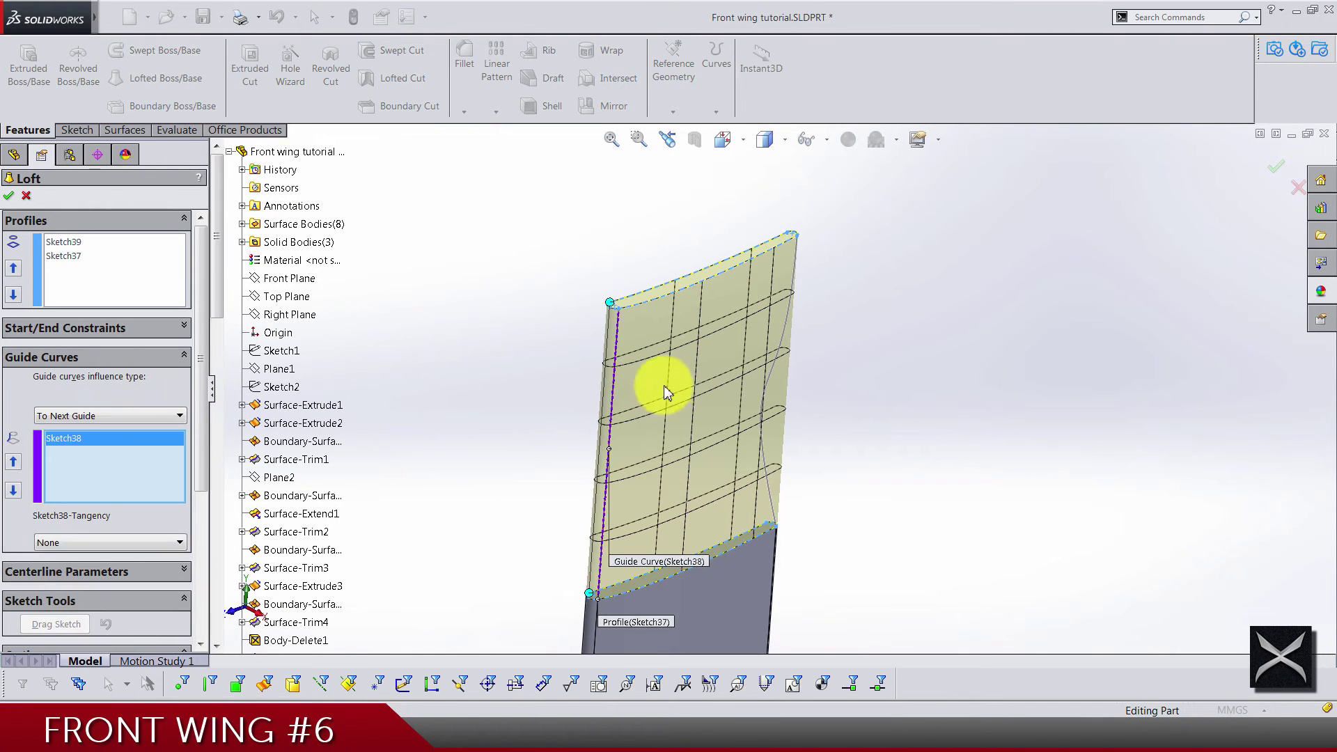
left_click(782, 335)
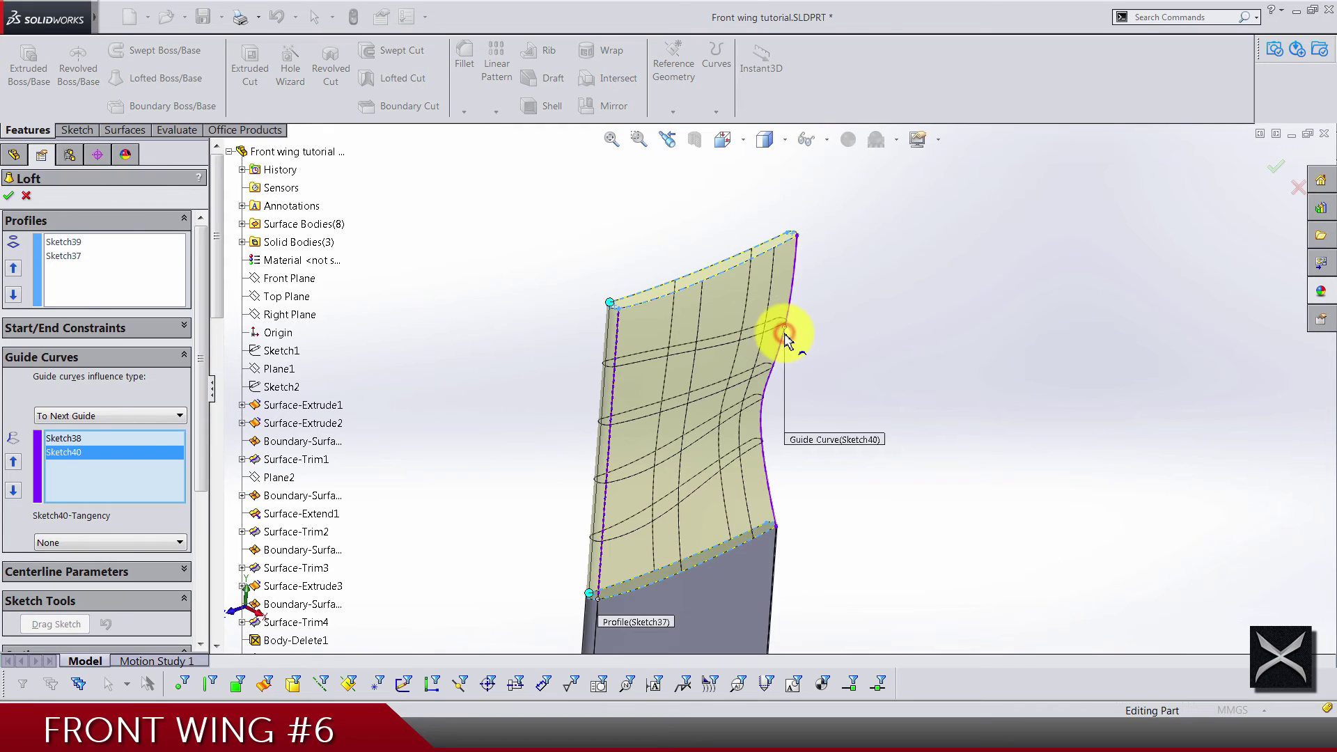
scroll(773, 388, "up", 2)
middle_click_drag(840, 413, 523, 394)
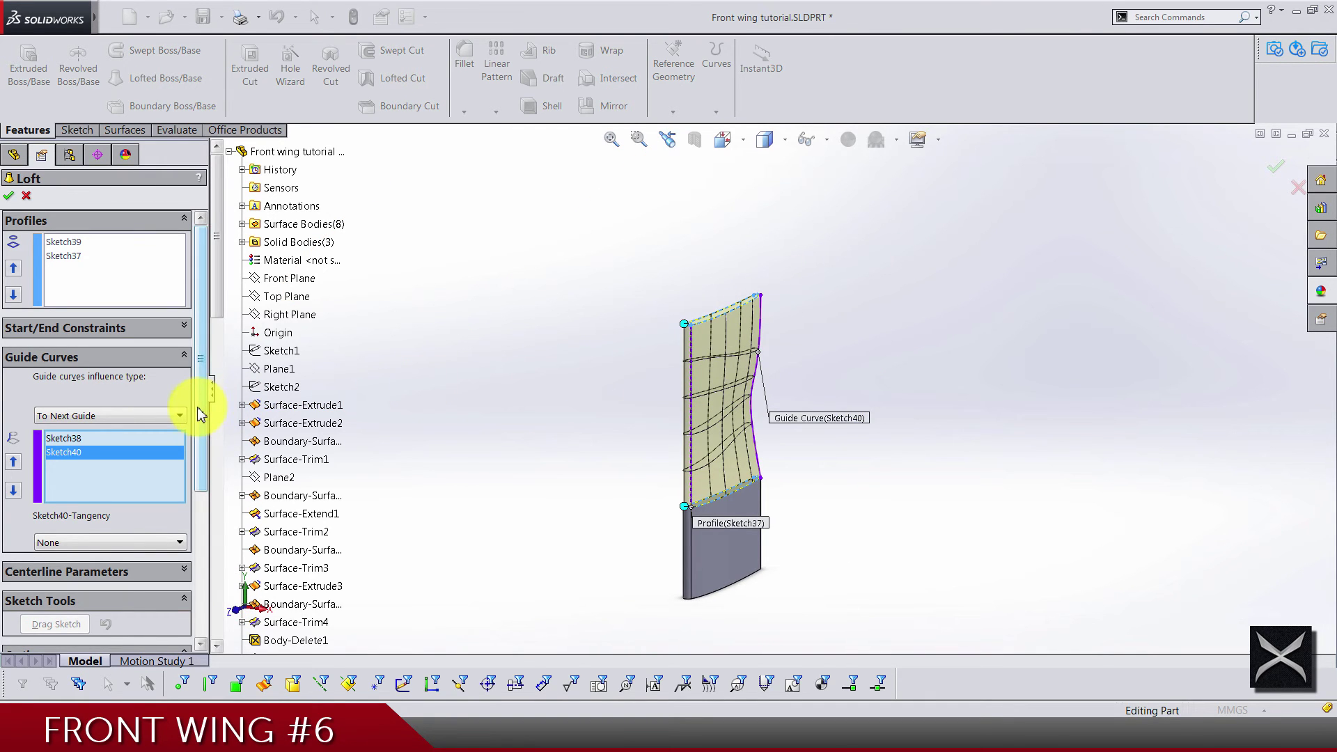
- Turn off Merge result and create the loft as a separate body
left_click_drag(201, 415, 195, 571)
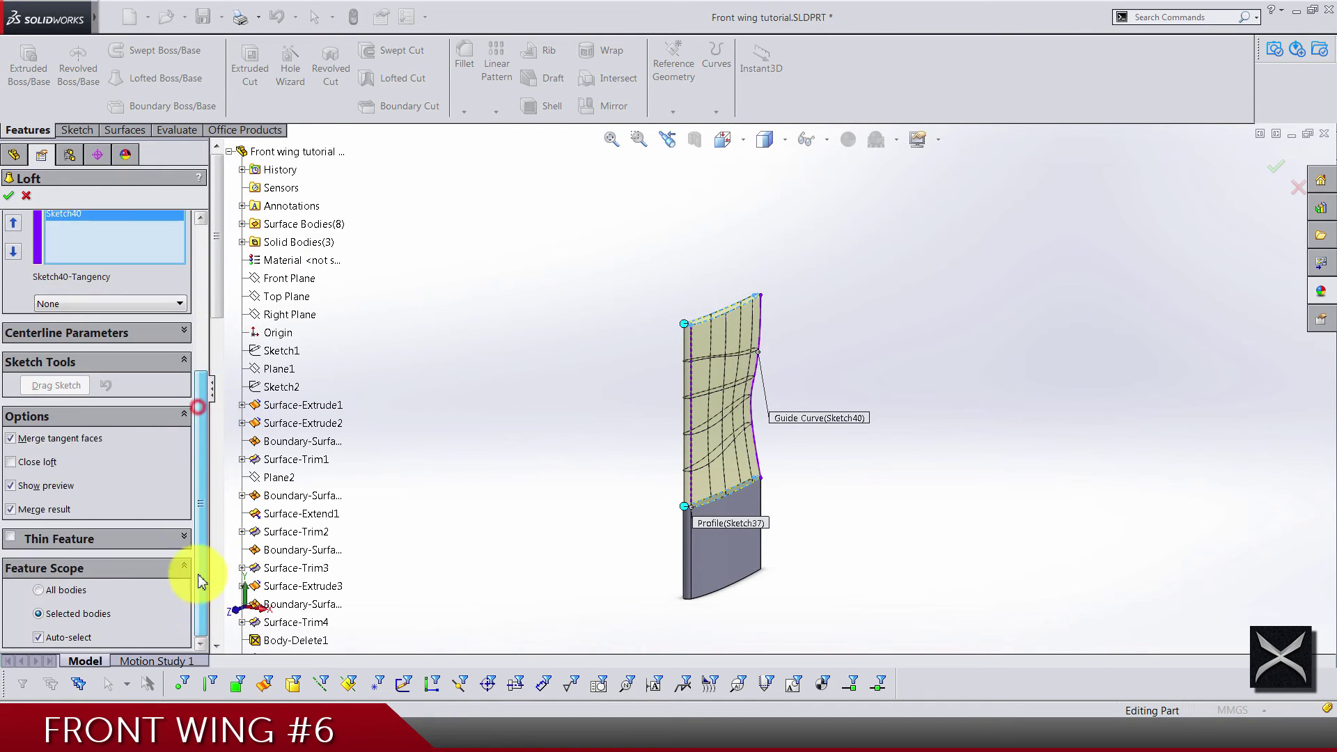
left_click(31, 513)
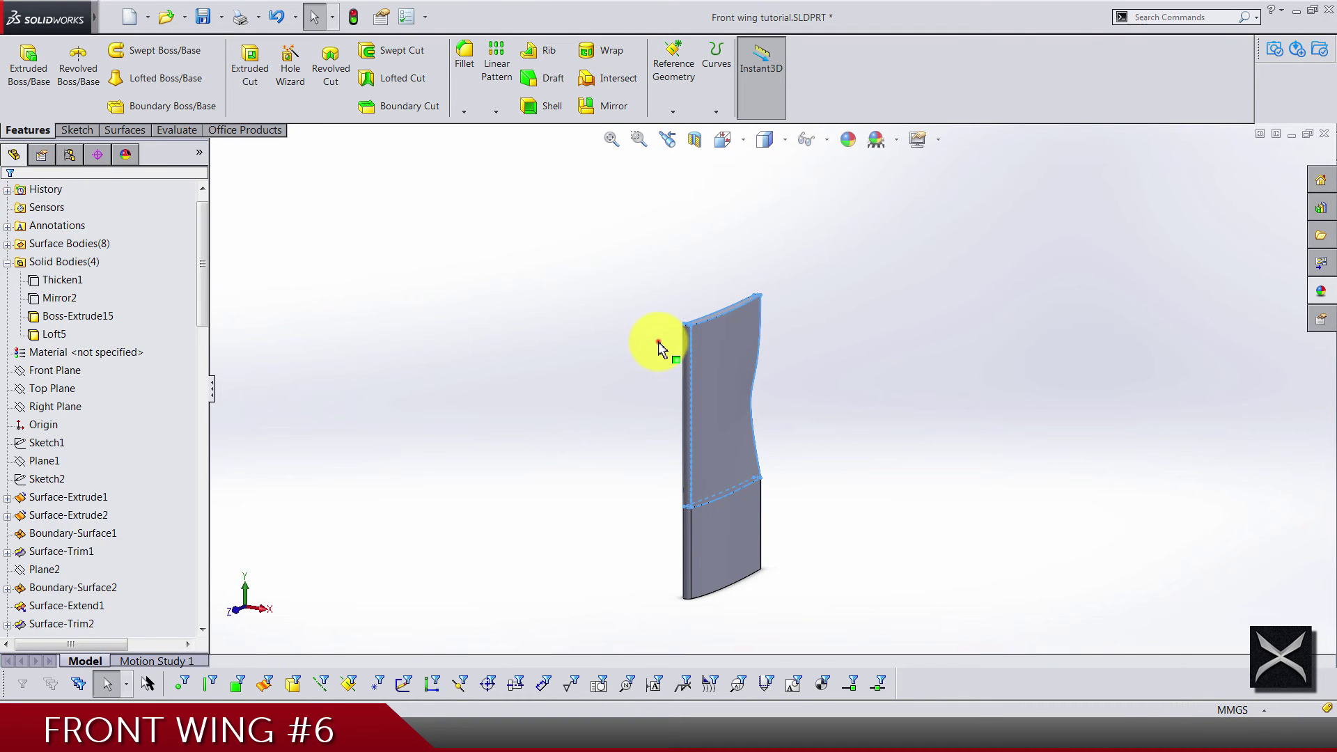
left_click(658, 341)
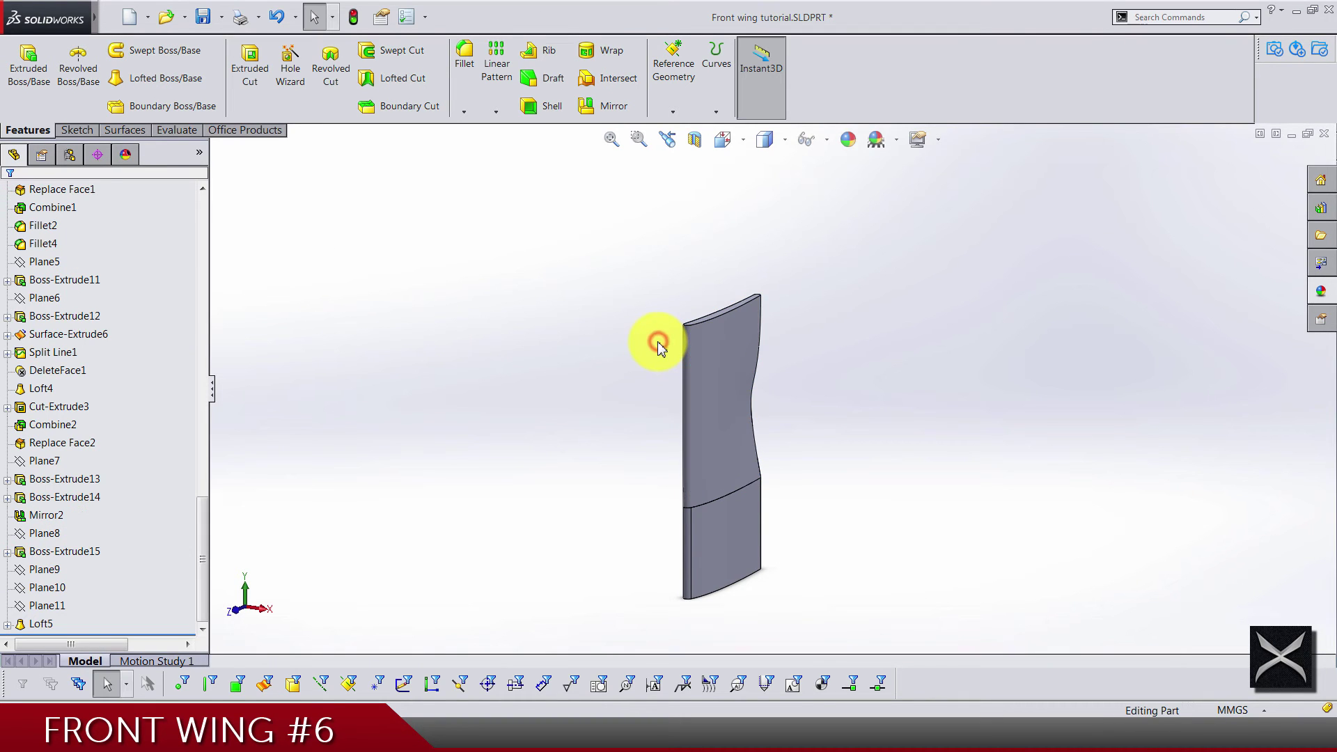
- Hide the Boss-Extrude15 body below the loft and show the Thicken1 nose and Mirror2 wing bodies
left_click(753, 520)
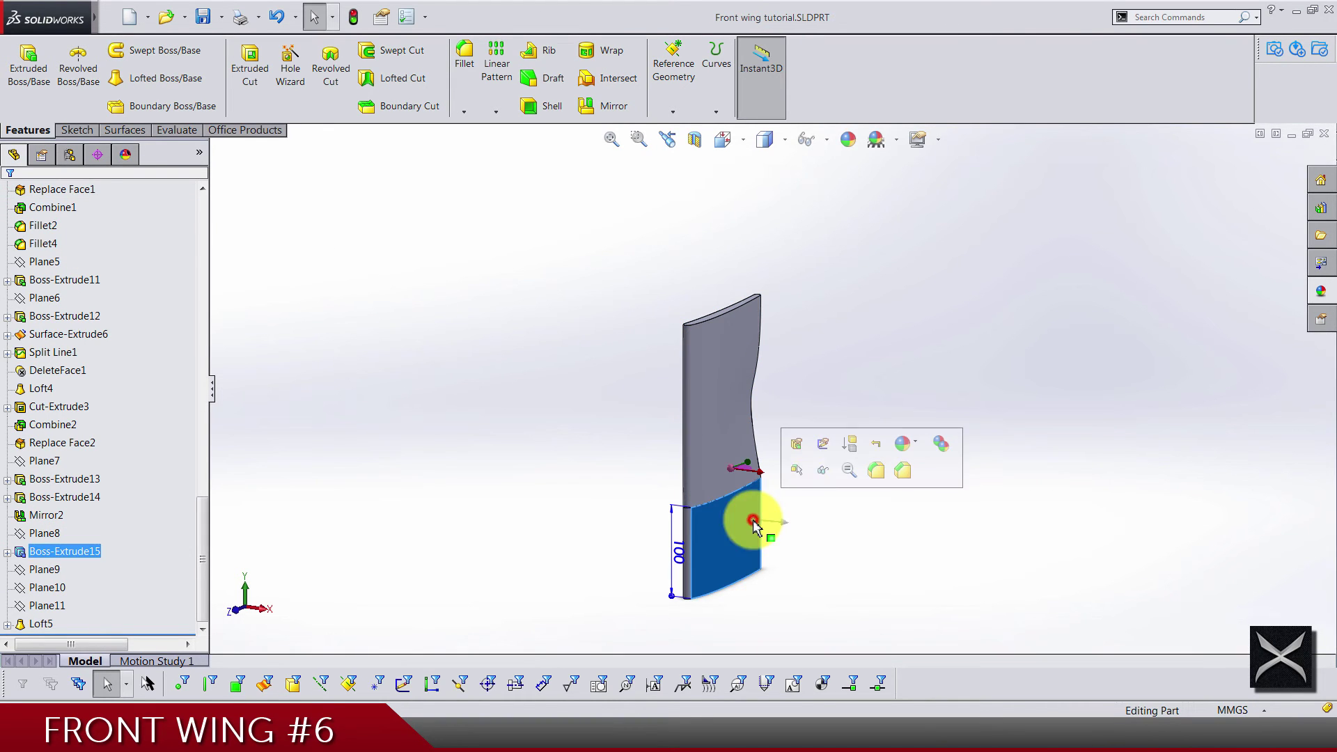
left_click(823, 474)
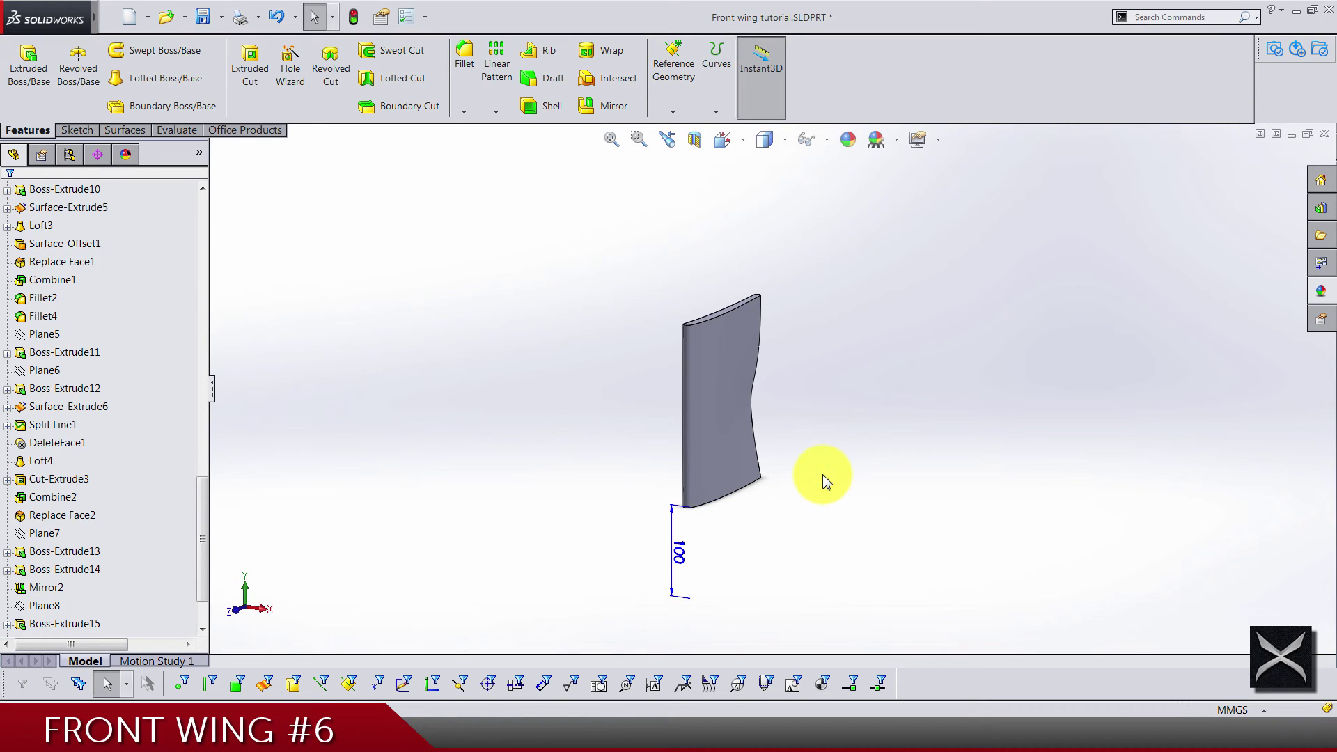
scroll(105, 411, "up", 10)
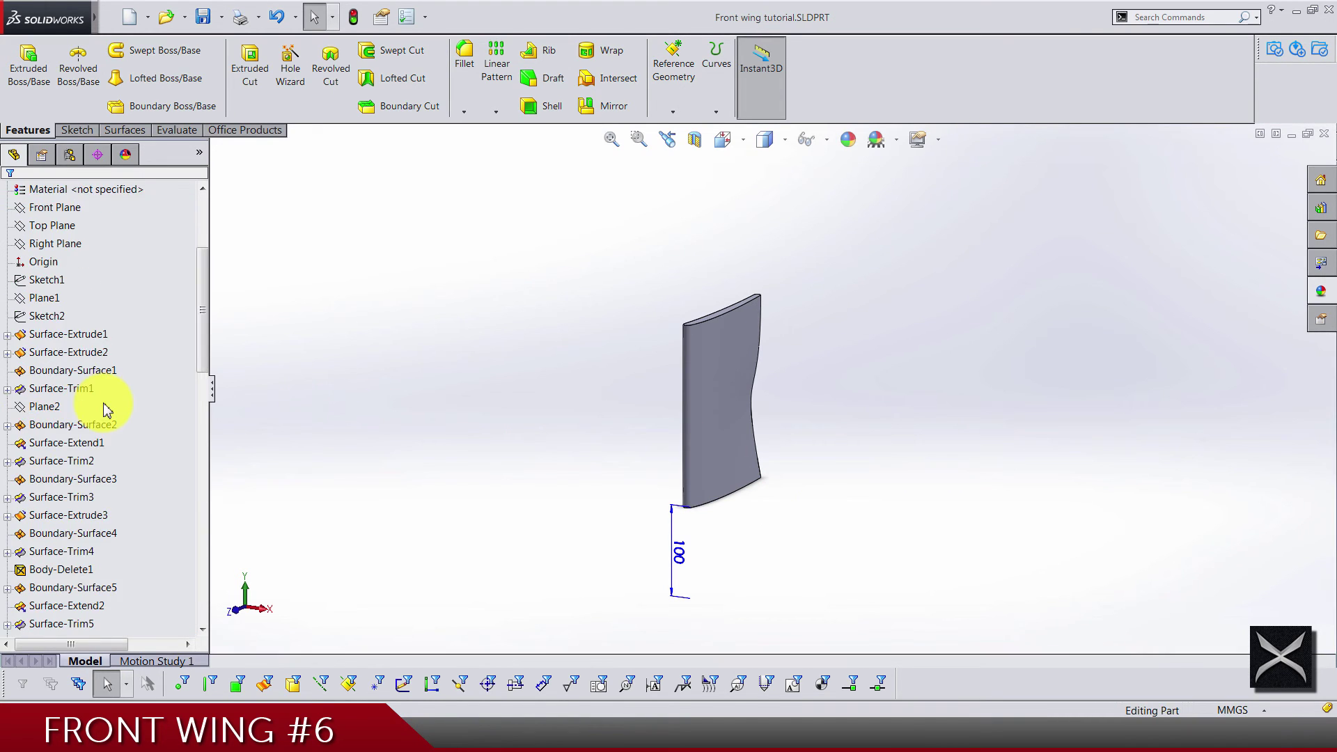
left_click(78, 292)
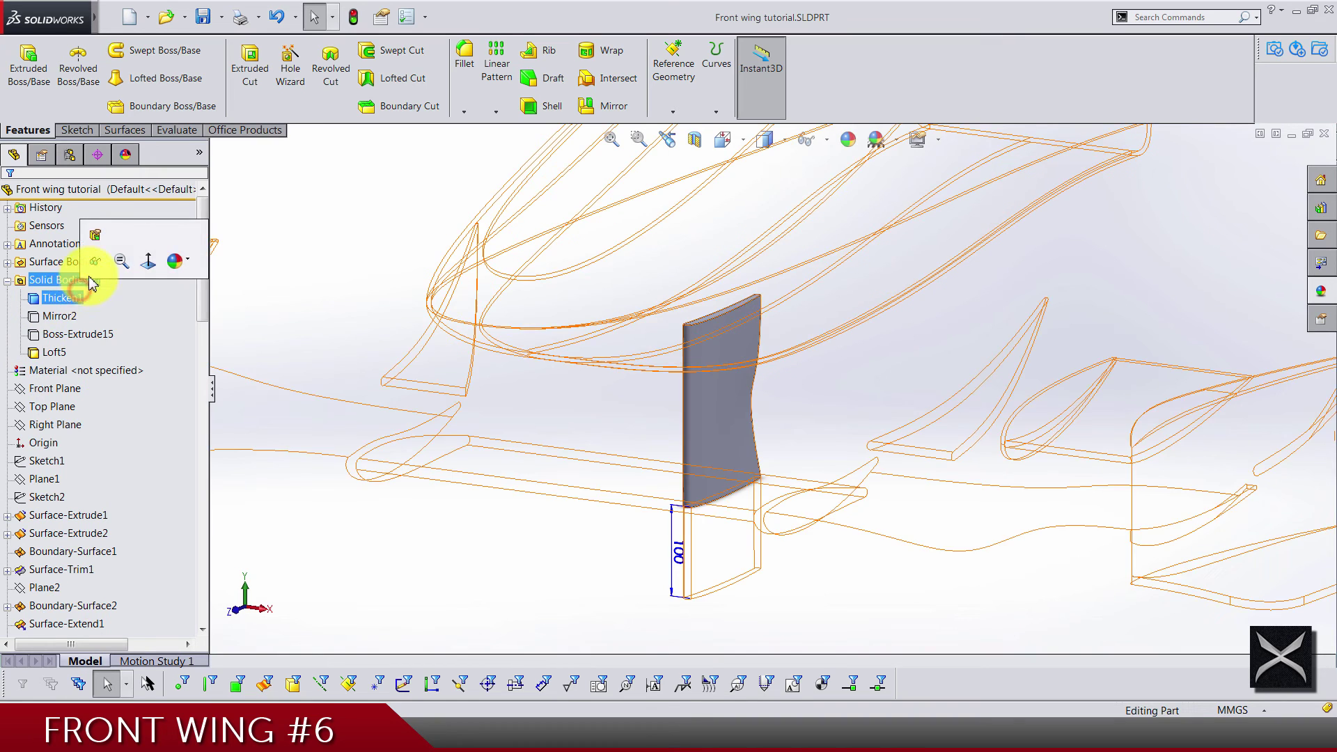
left_click(91, 266)
left_click(62, 317)
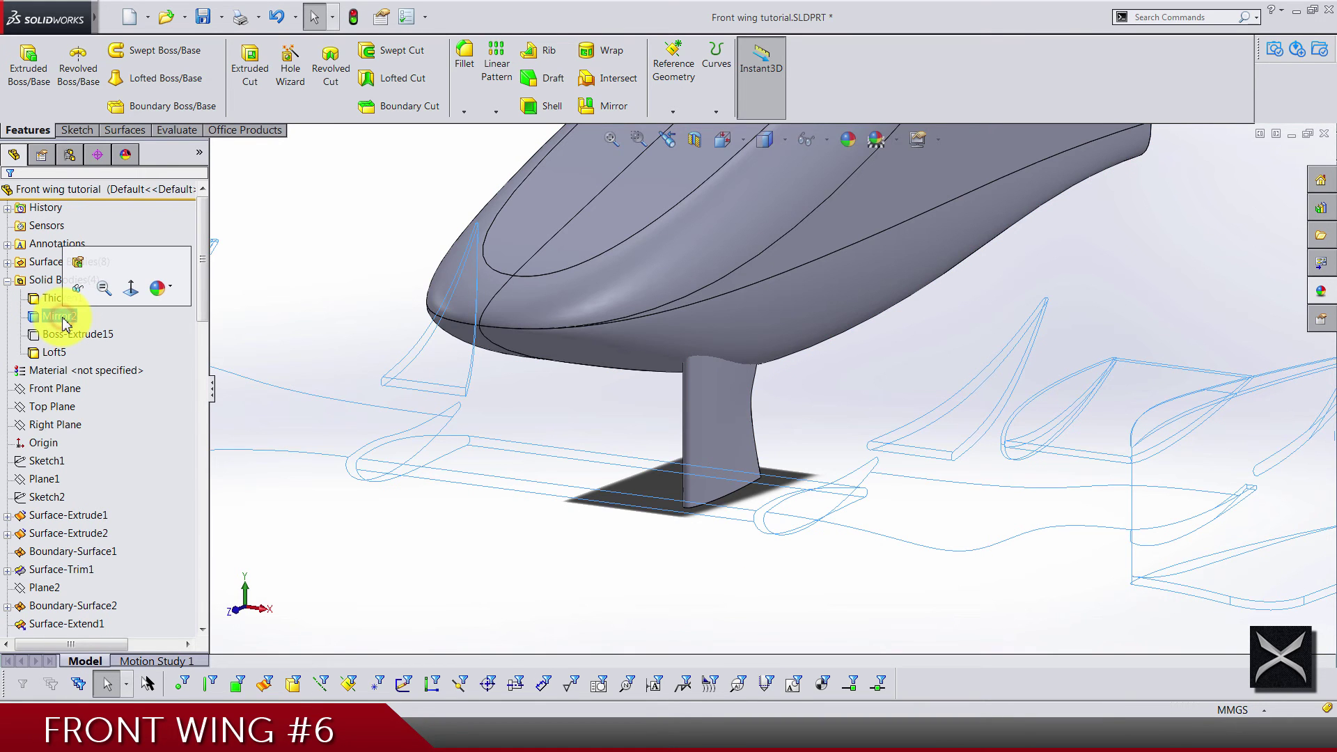
left_click(75, 295)
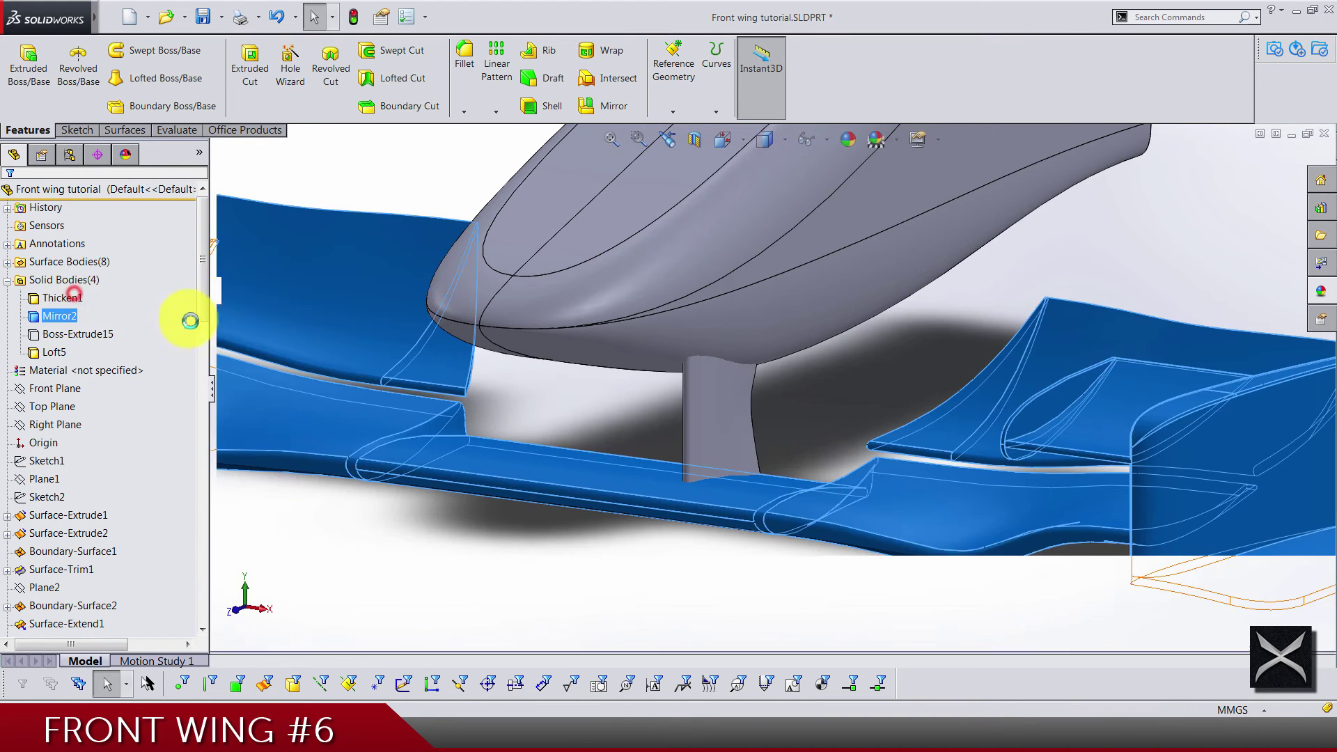
left_click(349, 187)
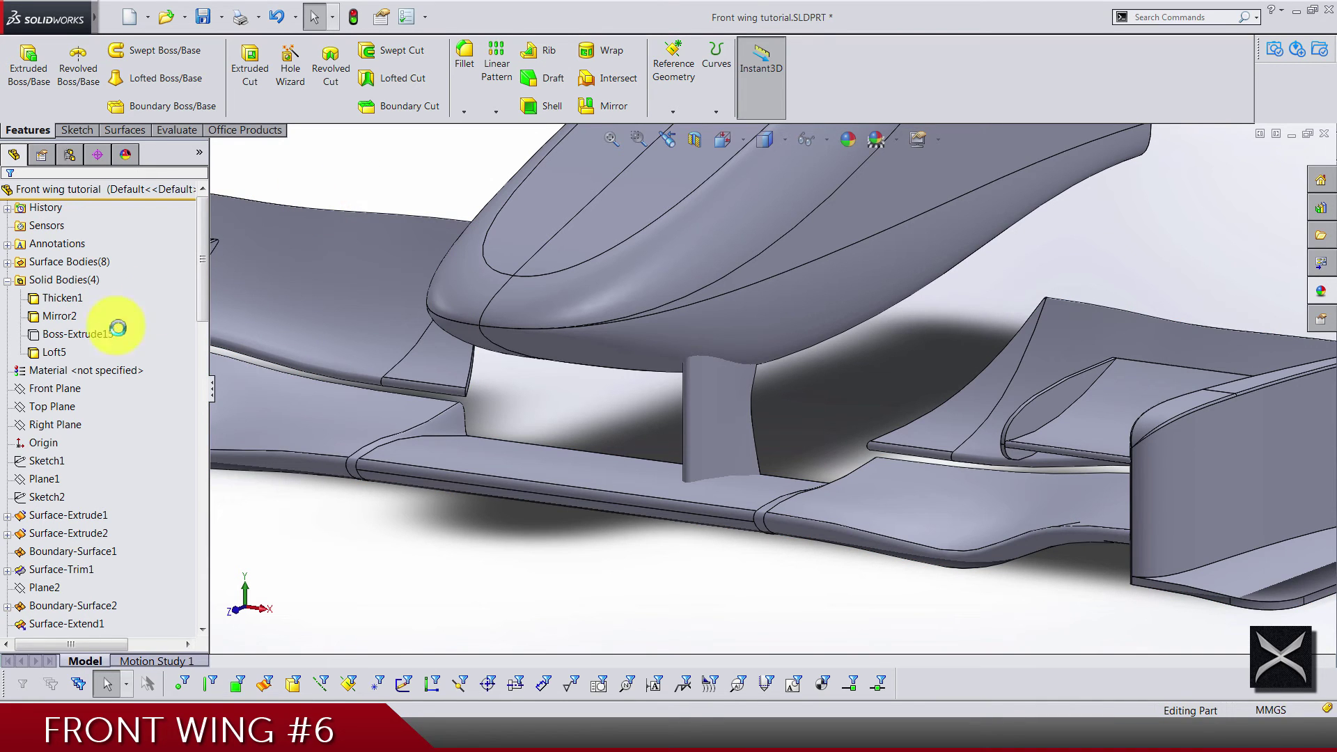
left_click(16, 296)
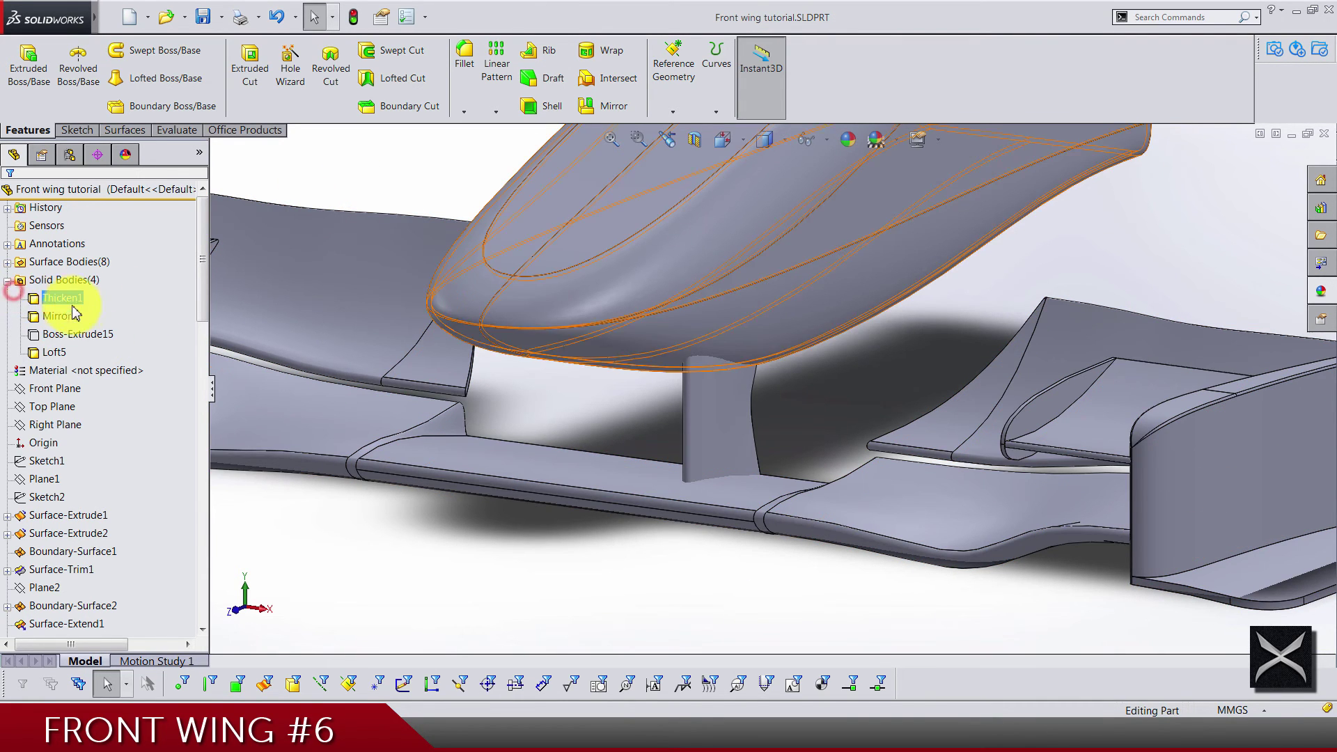
left_click(7, 280)
- Examine the whole front wing and the area where the lofted pillar meets the underside of the nose
key("f")
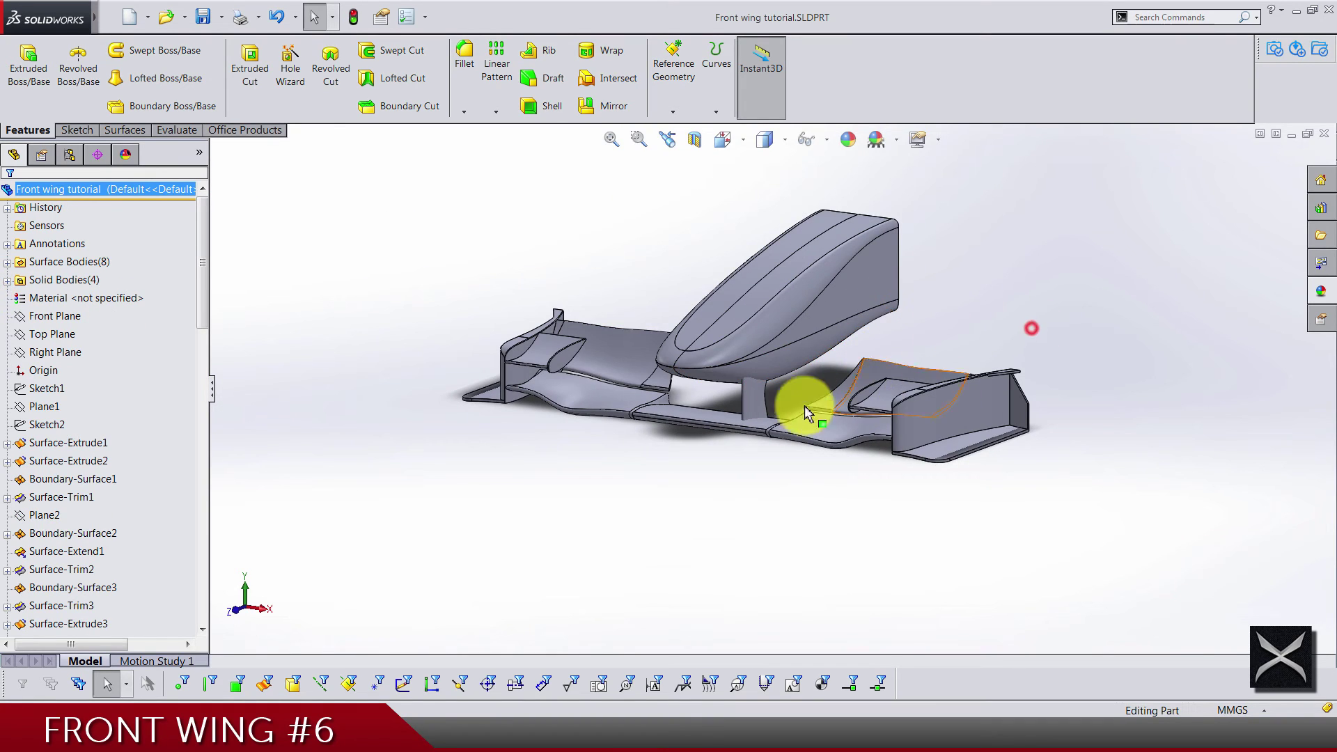
middle_click_drag(804, 405, 996, 306)
scroll(775, 387, "down", 5)
scroll(861, 429, "up", 5)
scroll(989, 303, "down", 9)
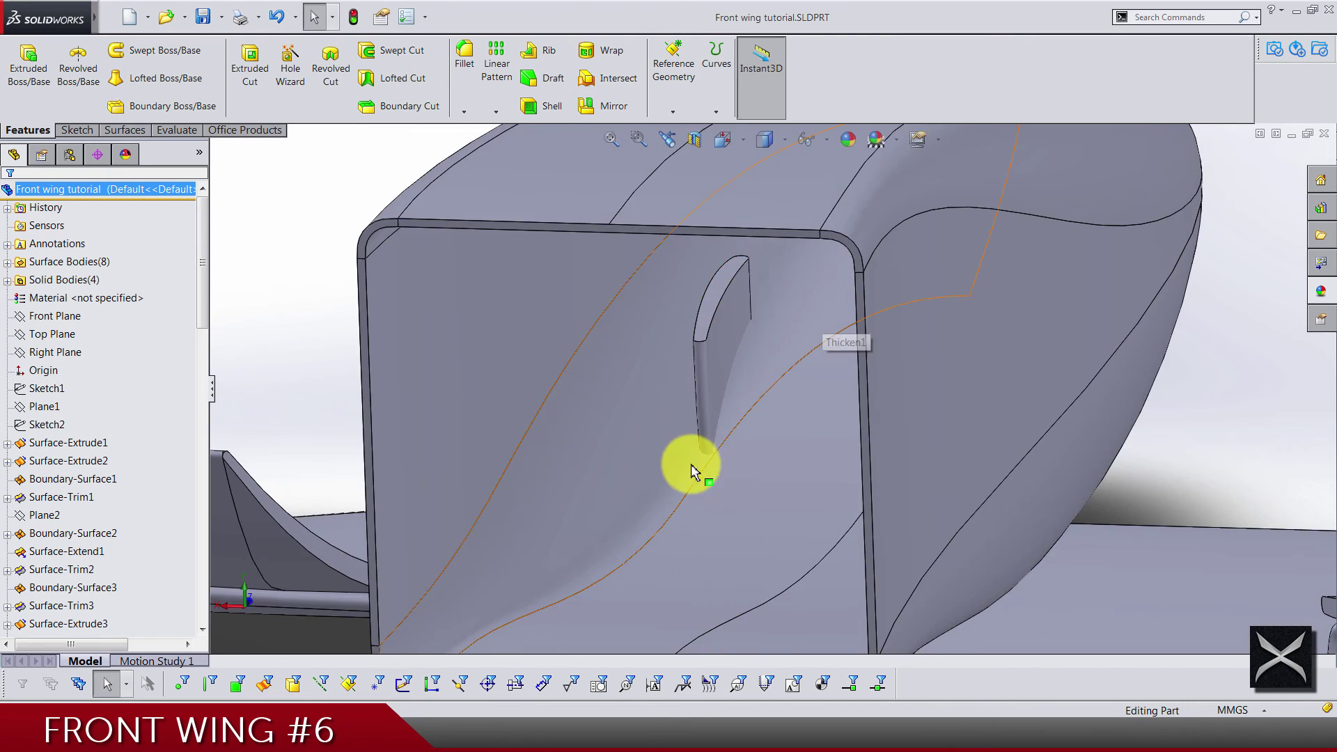
middle_click(691, 464)
middle_click_drag(691, 465, 627, 444)
scroll(737, 429, "up", 3)
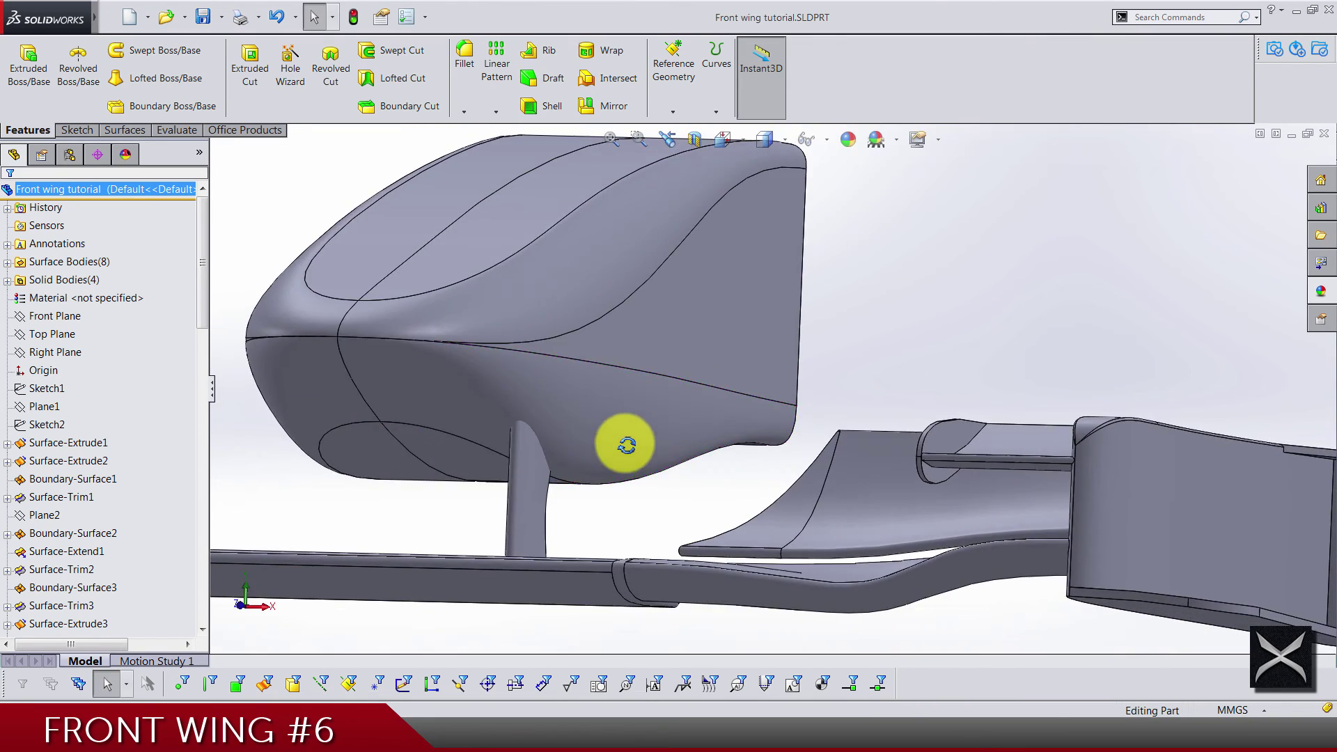
scroll(568, 376, "up", 2)
scroll(568, 377, "down", 5)
- Start an Offset Surface from the nose's lower side face around the pillar top, with a distance of 0.5 mm
left_click(568, 376)
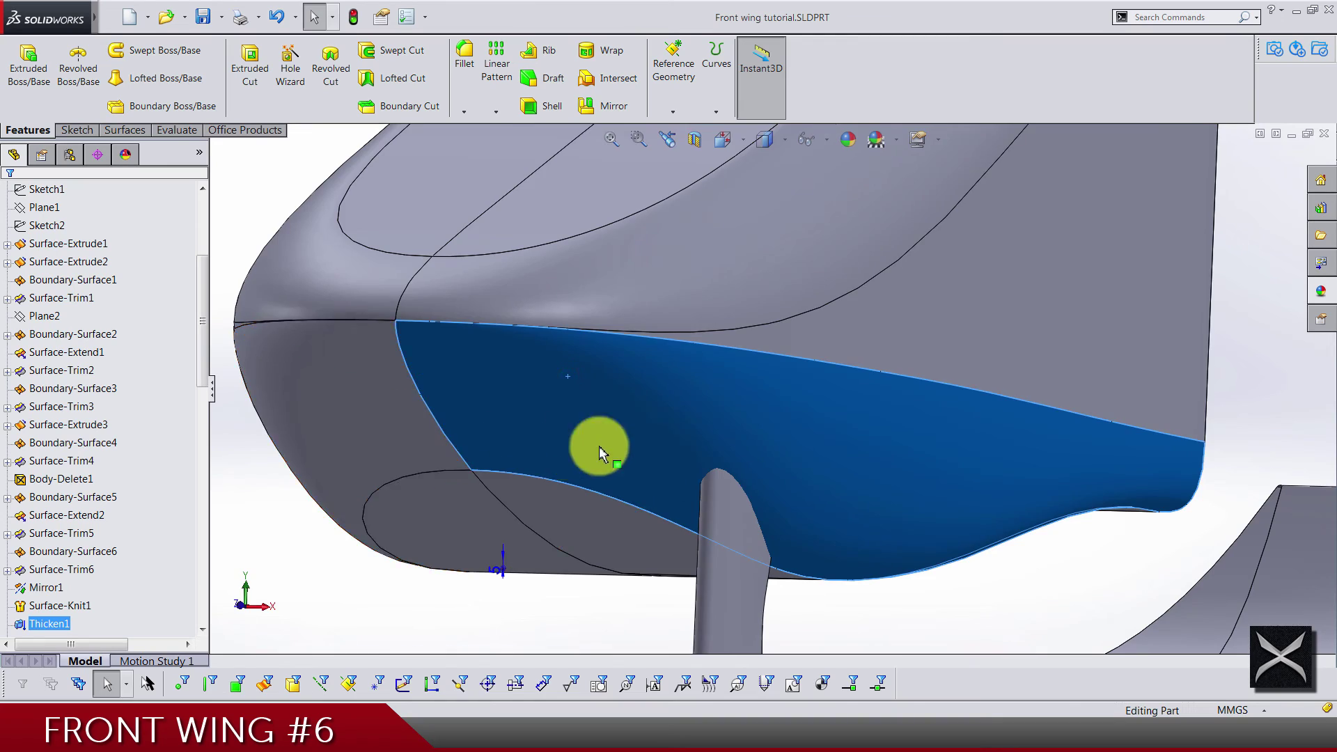
scroll(701, 358, "up", 3)
mouse_move(702, 358)
middle_mouse_down()
mouse_move(755, 391)
mouse_move(667, 410)
mouse_move(675, 365)
mouse_move(690, 364)
middle_mouse_up()
scroll(688, 364, "down", 4)
scroll(325, 77, "down", 1)
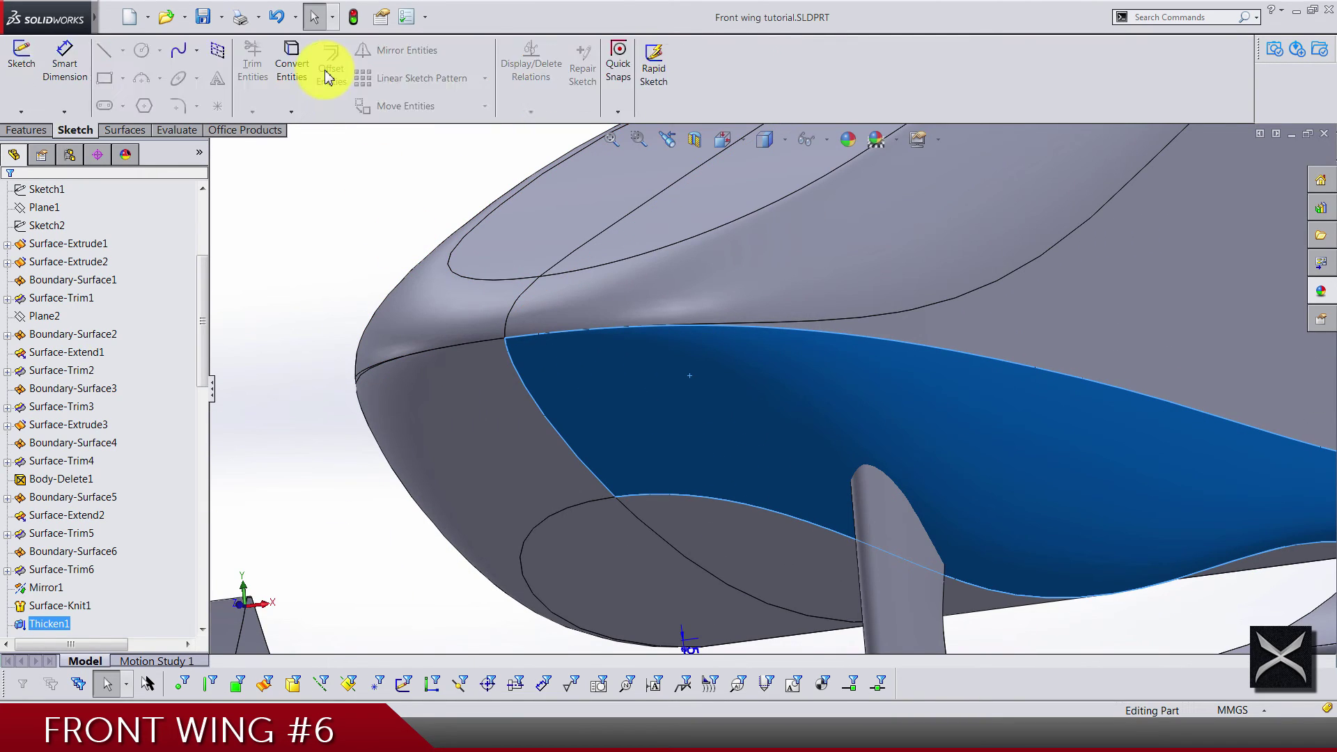
scroll(326, 77, "down", 1)
left_click(325, 77)
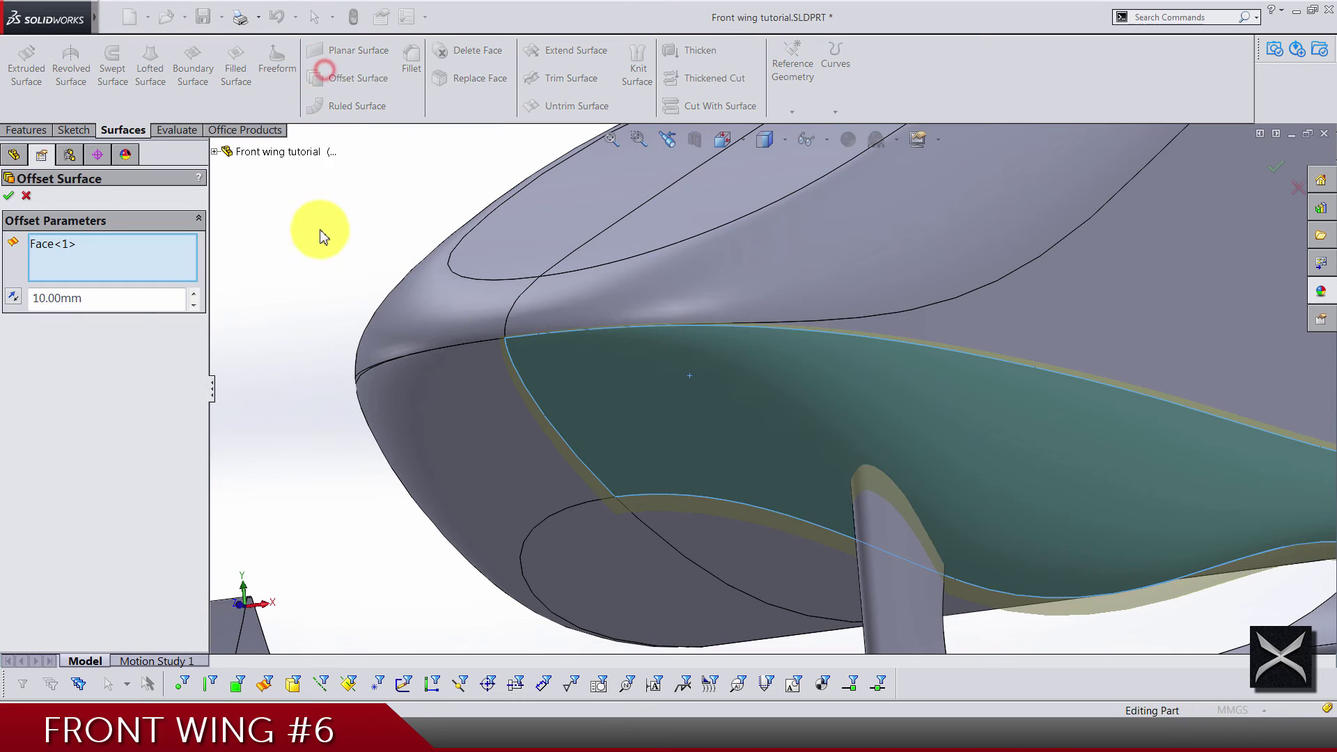
type("0")
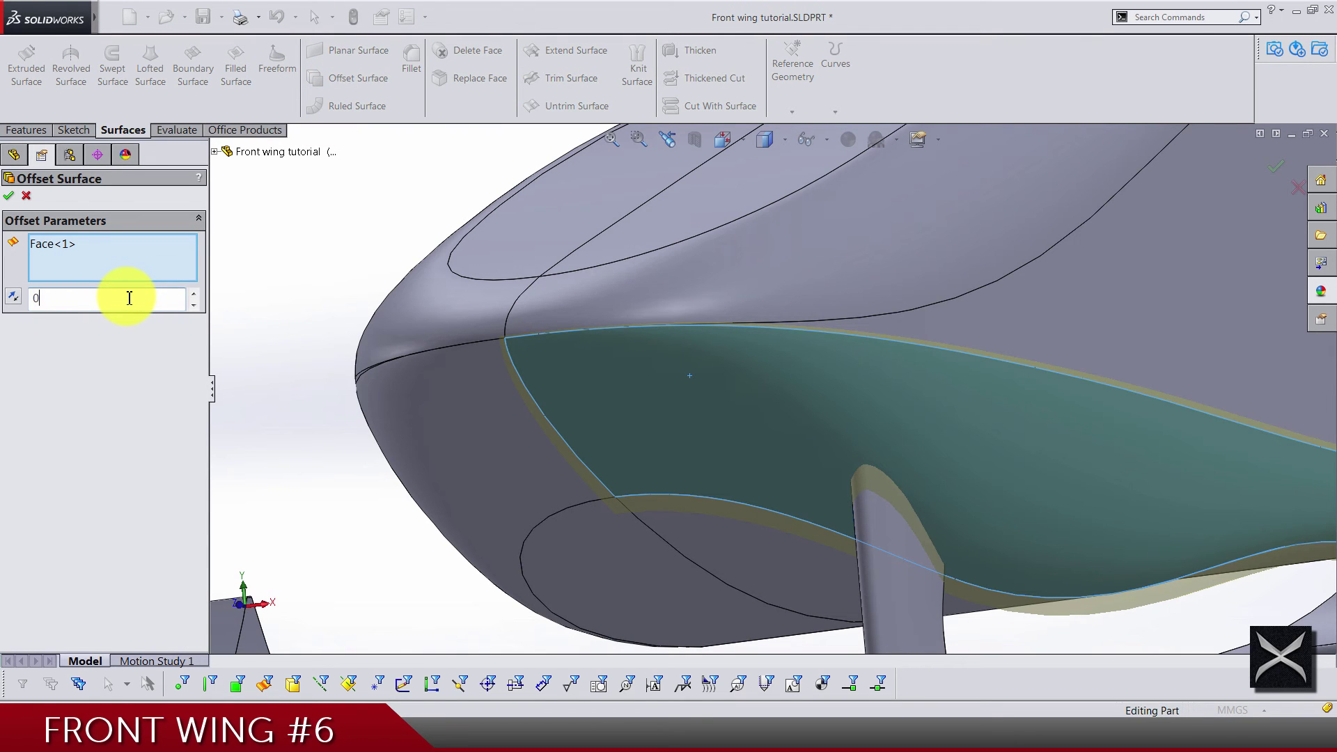
type(".5")
key("Return")
- Flip the offset direction towards the inside of the nose and create the offset surface
scroll(555, 281, "up", 5)
middle_click_drag(851, 396, 745, 508)
scroll(835, 514, "down", 5)
scroll(821, 369, "down", 8)
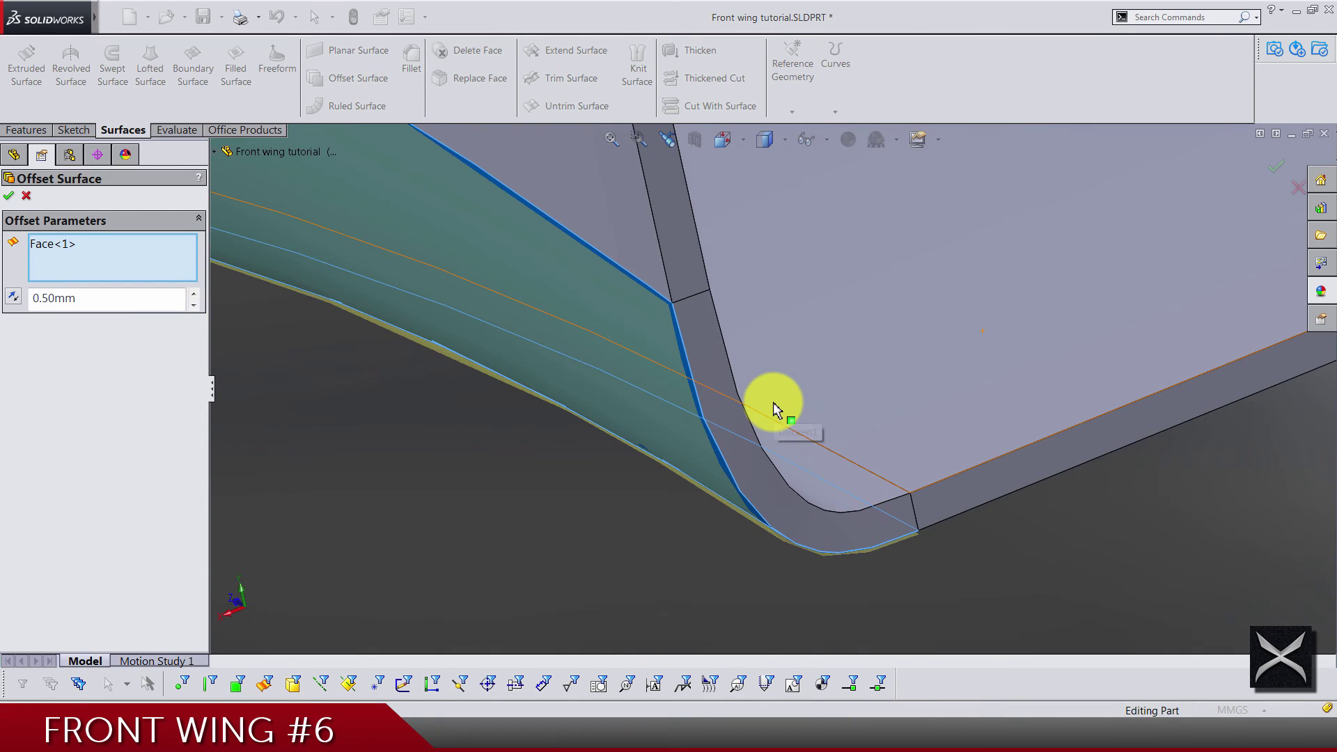
left_click(13, 298)
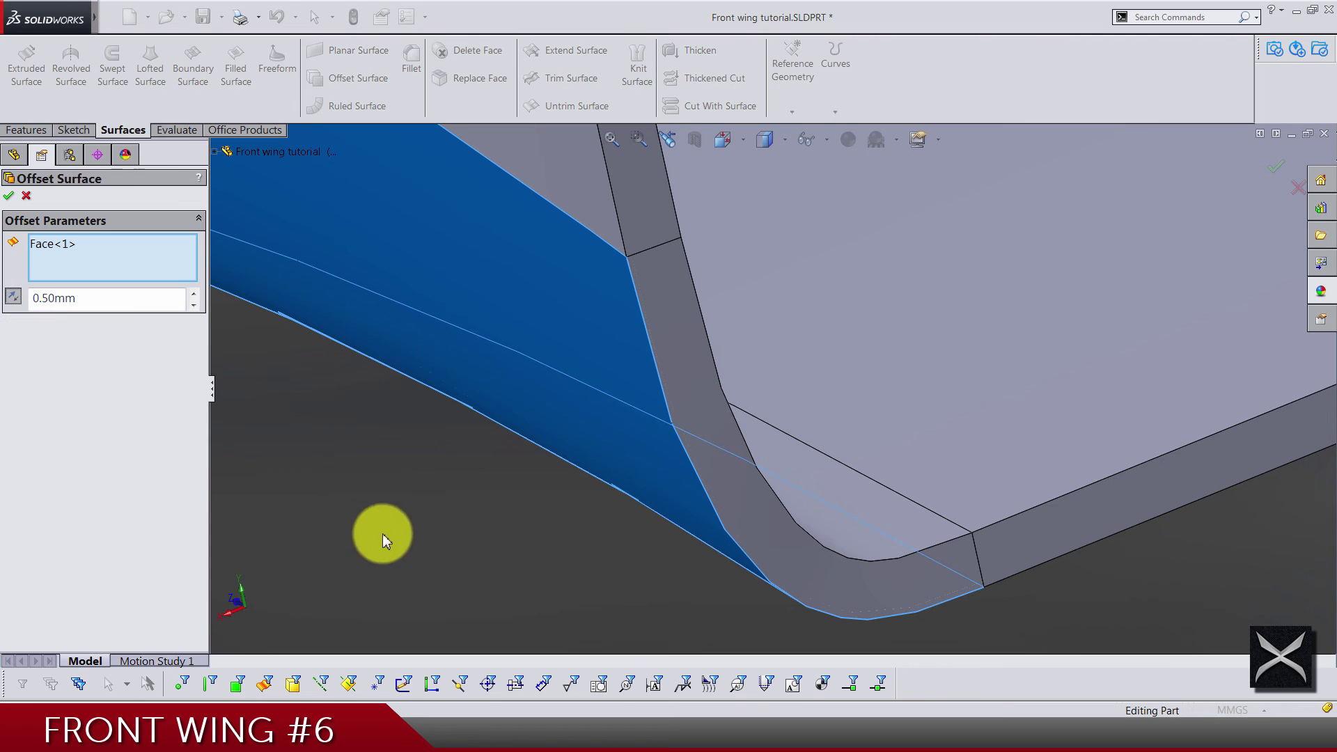
right_click(417, 536)
- Start a Cut With Surface using Surface-Offset2 as the cutting surface
middle_click_drag(474, 540, 651, 473)
scroll(651, 474, "up", 3)
middle_click(586, 377)
middle_click_drag(586, 376, 669, 406)
scroll(53, 519, "down", 15)
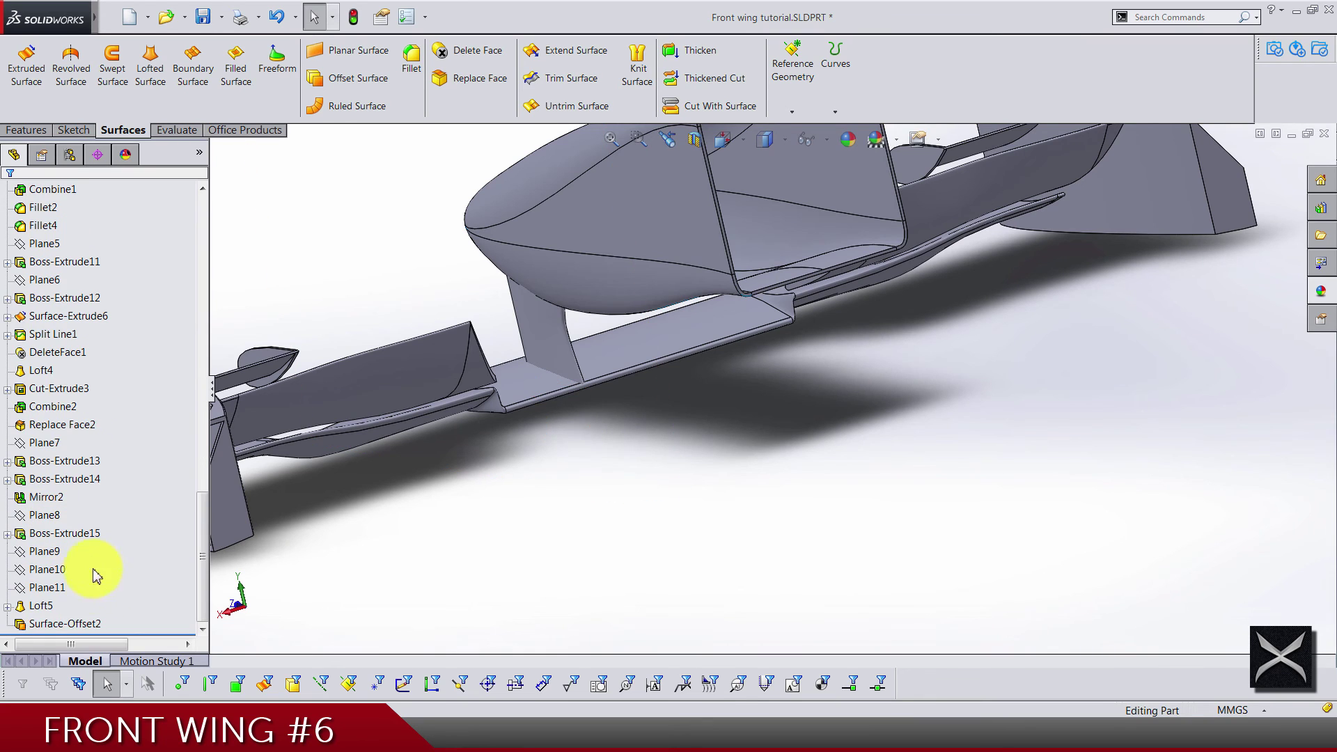
left_click(85, 630)
scroll(606, 335, "up", 5)
scroll(686, 282, "down", 4)
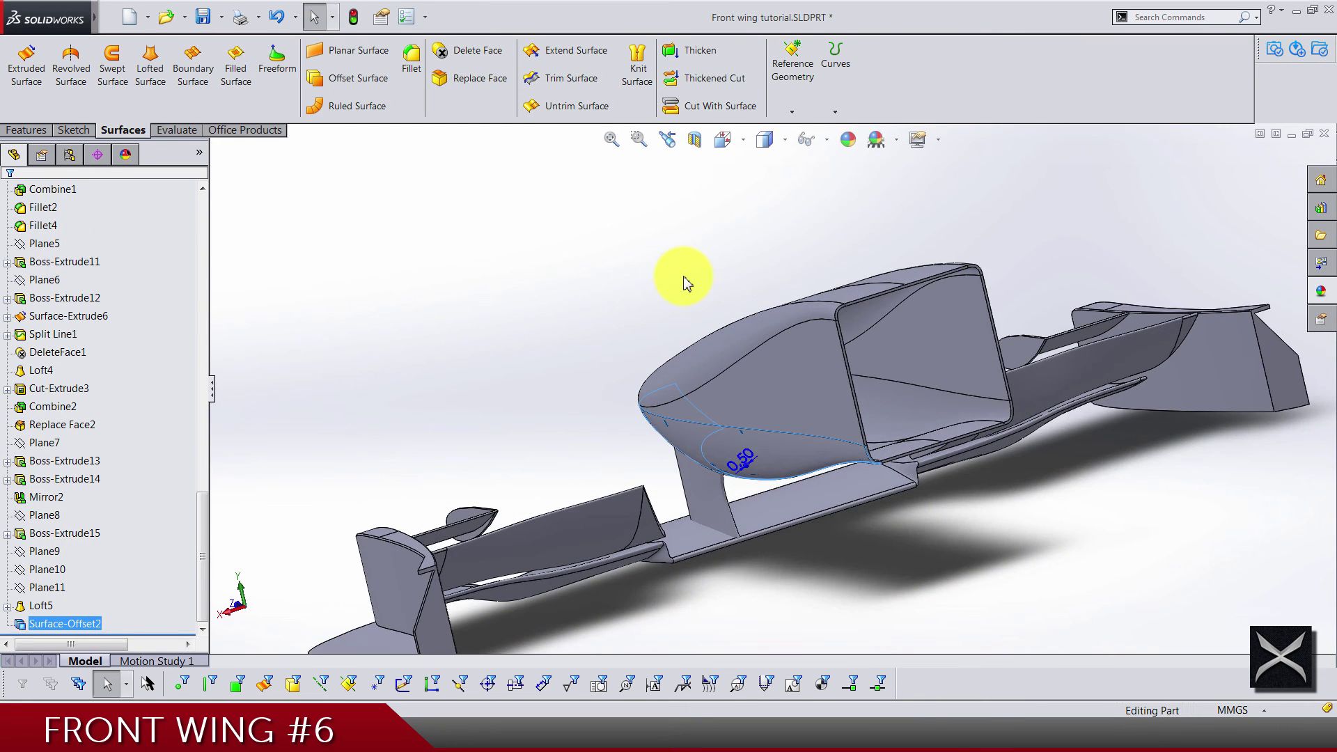
left_click(702, 110)
middle_click_drag(551, 329, 531, 344)
middle_click_drag(517, 351, 501, 346)
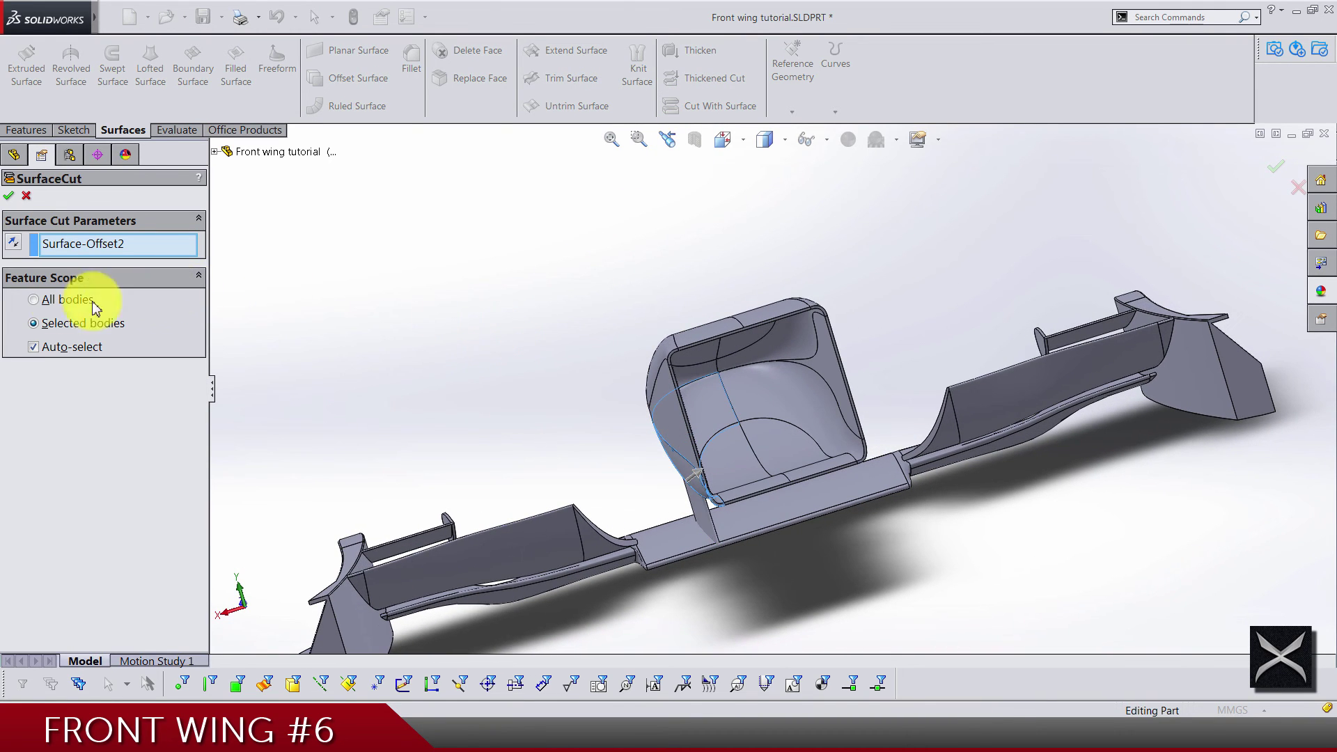
- Turn off Auto-select, limit the surface cut to the Loft5 pillar body and create the cut
left_click(63, 350)
middle_click_drag(301, 408, 480, 425)
left_click(679, 472)
middle_click_drag(558, 382, 488, 279)
scroll(641, 466, "down", 3)
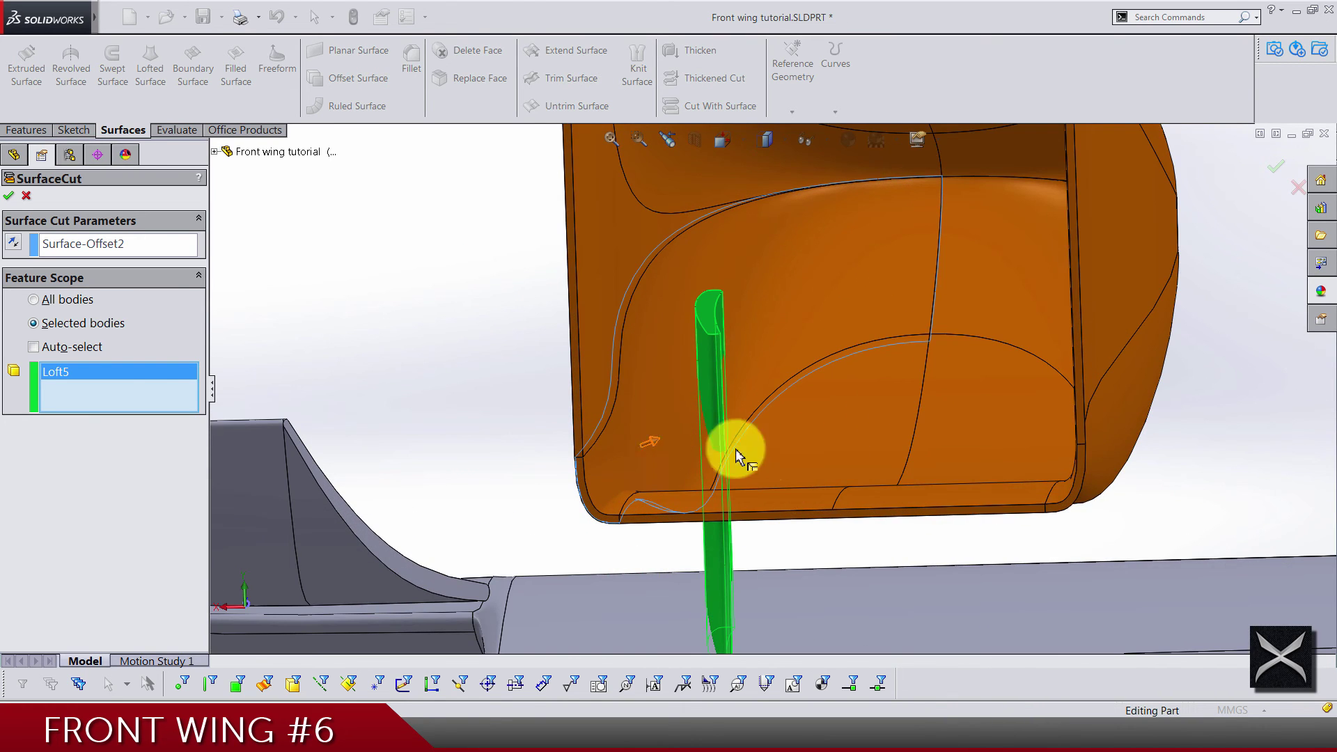
scroll(734, 454, "up", 3)
mouse_move(770, 523)
middle_mouse_down()
mouse_move(773, 502)
mouse_move(776, 516)
middle_mouse_up()
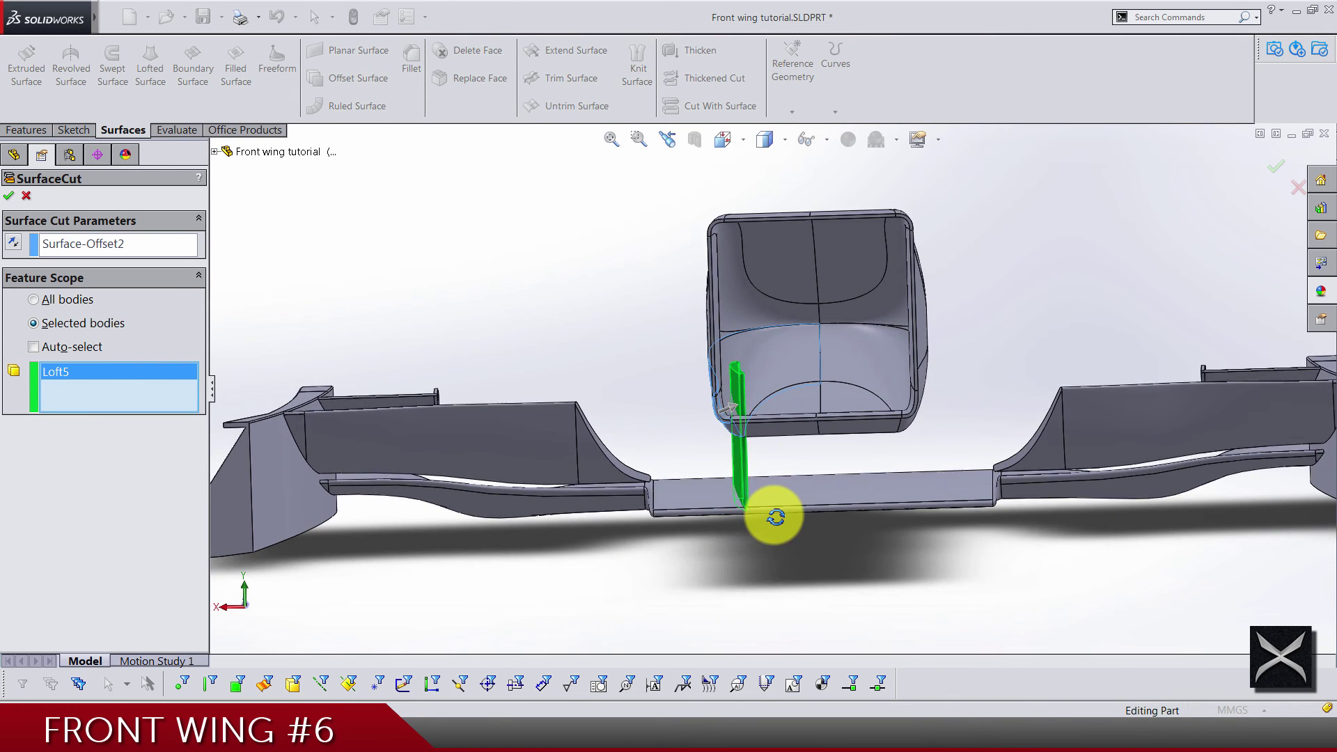
scroll(624, 328, "down", 3)
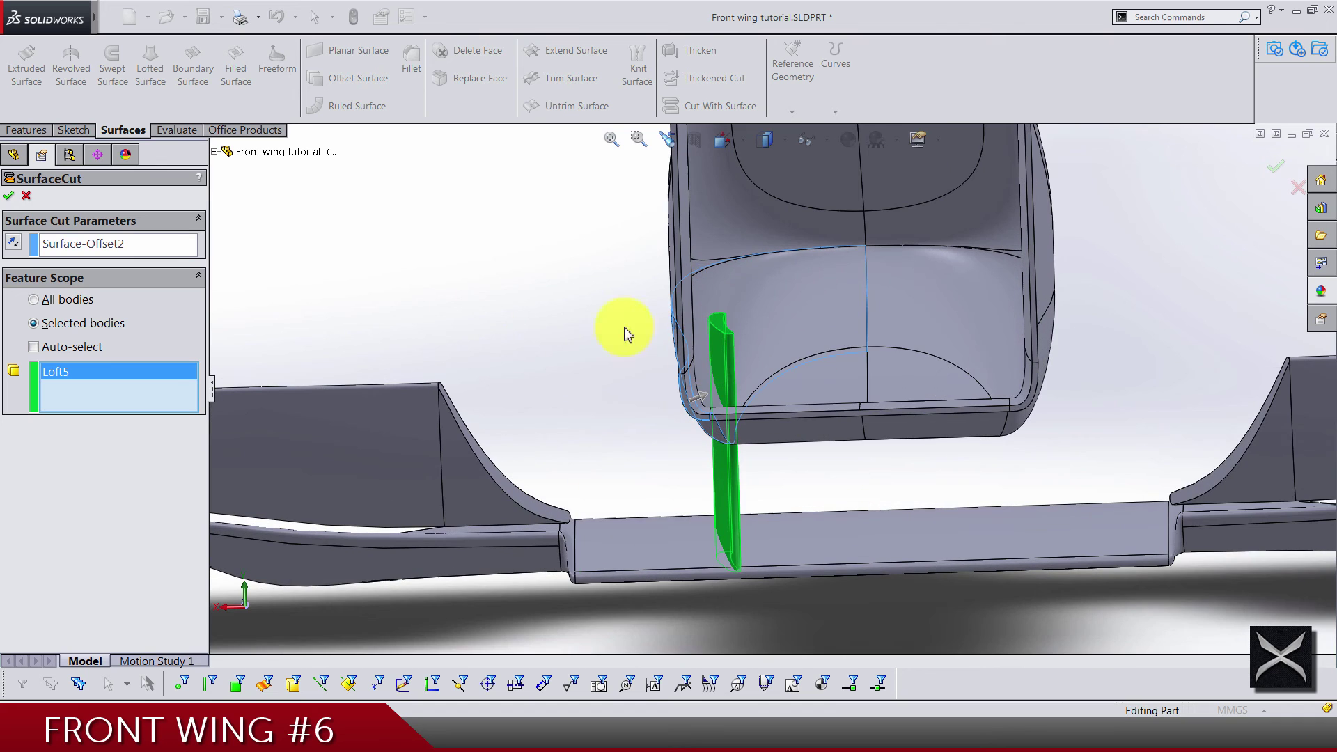
left_click(8, 195)
- Examine how the trimmed pillar meets the underside of the nose and the wing's centre section
middle_click_drag(754, 349, 812, 427)
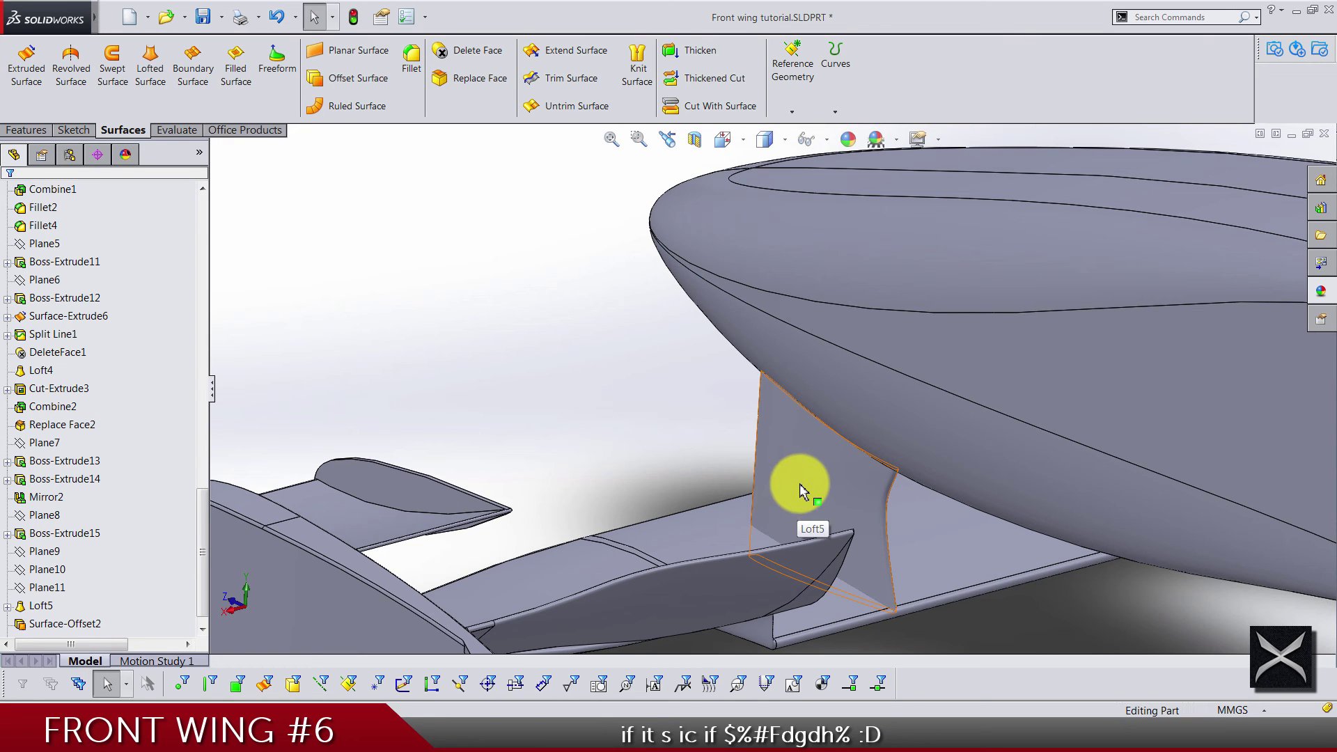
middle_click_drag(542, 416, 883, 435)
scroll(871, 460, "down", 5)
scroll(856, 483, "up", 5)
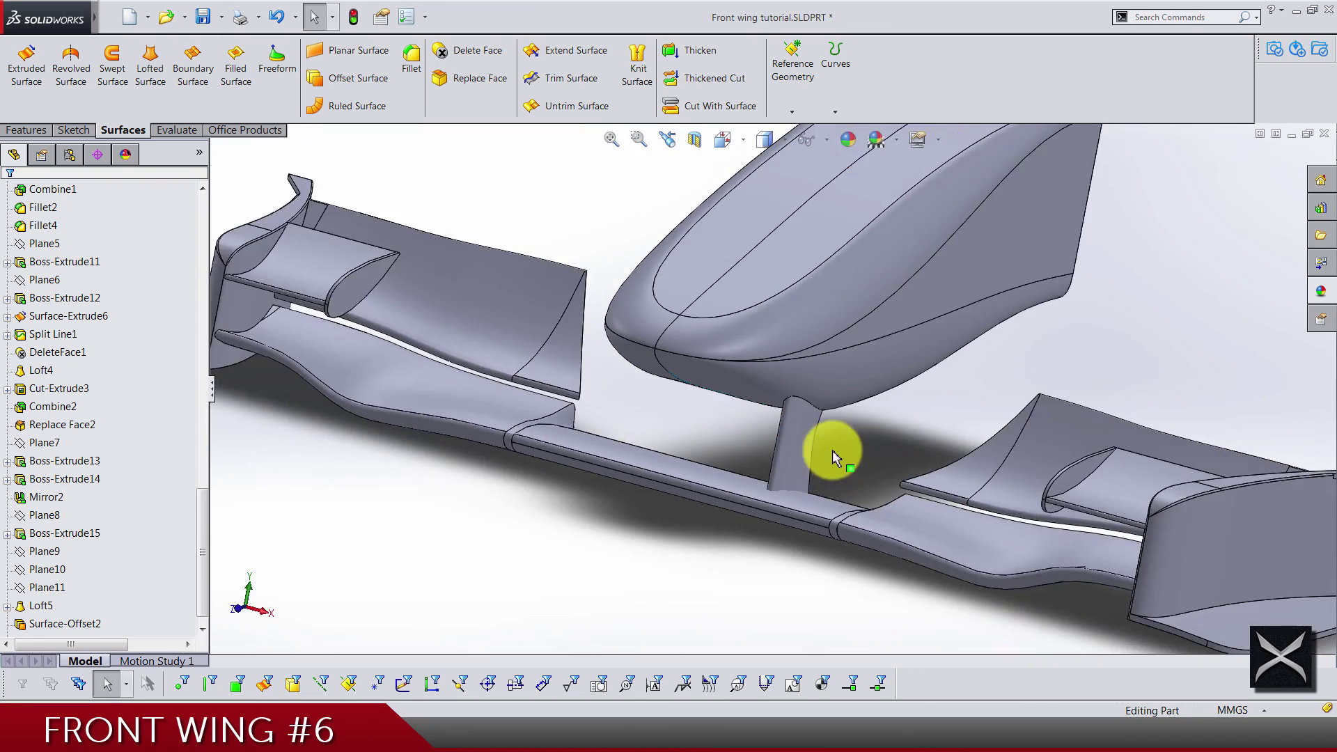
scroll(833, 450, "up", 3)
middle_click_drag(833, 450, 813, 480)
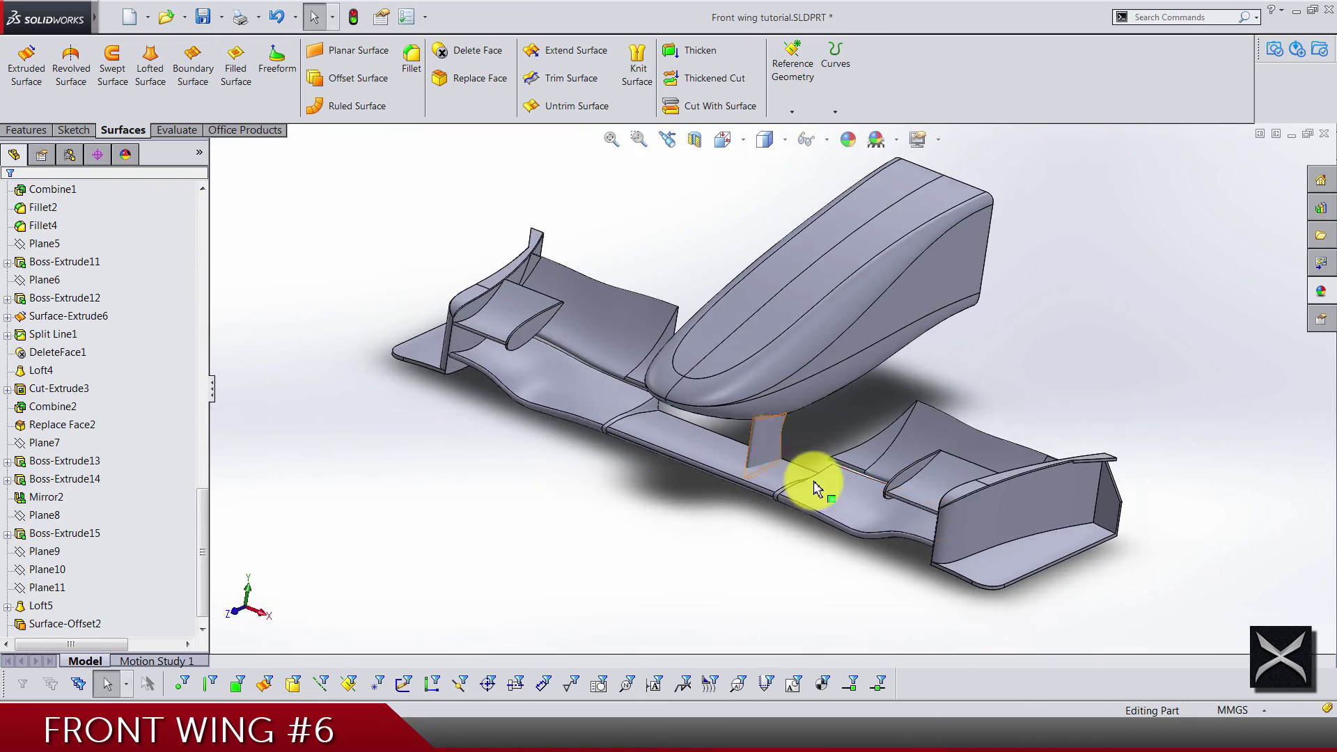
scroll(788, 425, "down", 3)
scroll(584, 122, "up", 1)
scroll(585, 122, "up", 1)
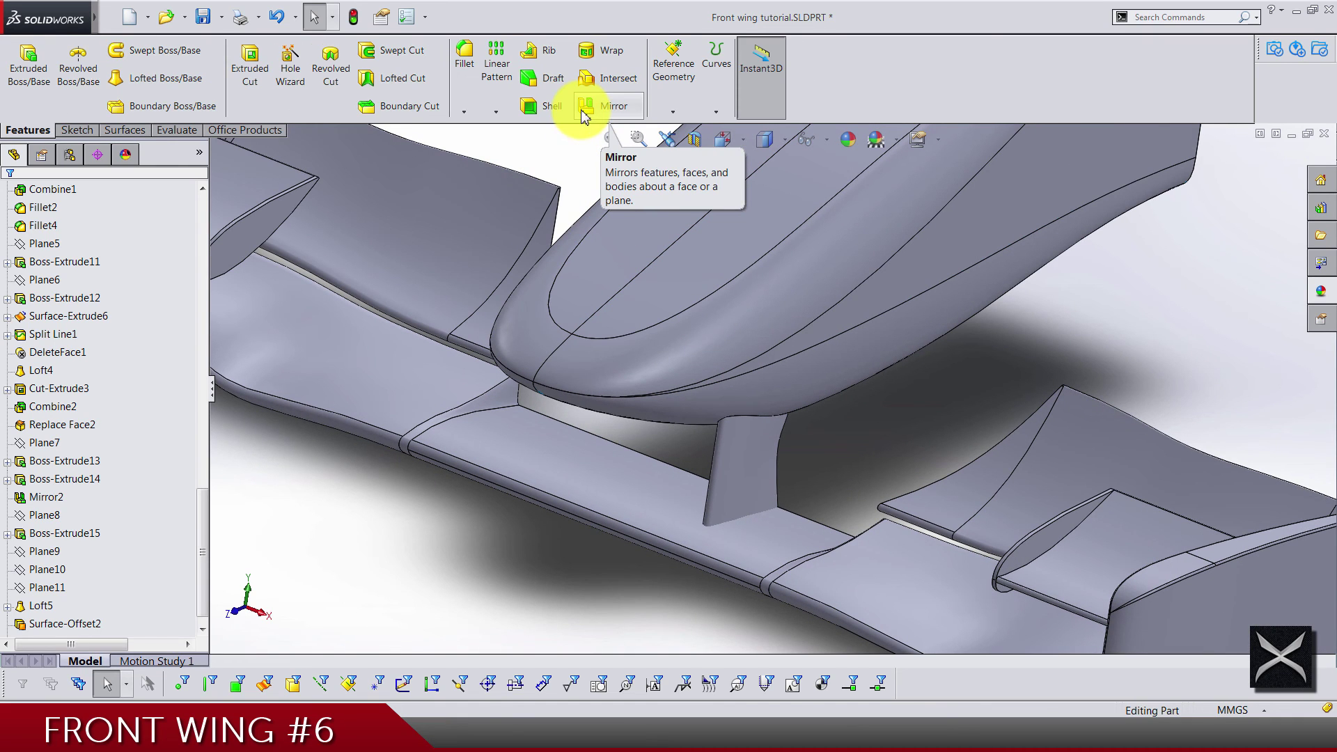
- Mirror the trimmed pillar body SurfaceCut1 about the Right Plane and save the part
left_click(585, 108)
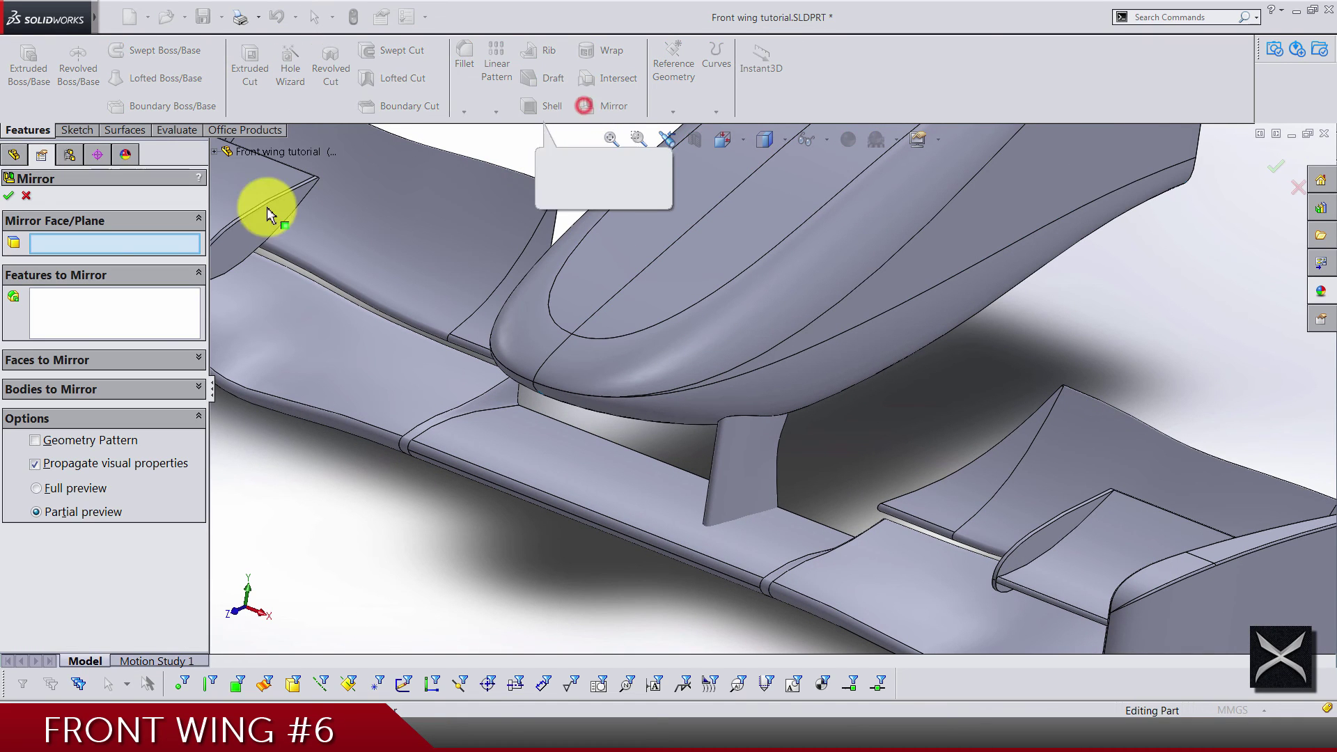
left_click(120, 388)
left_click(769, 454)
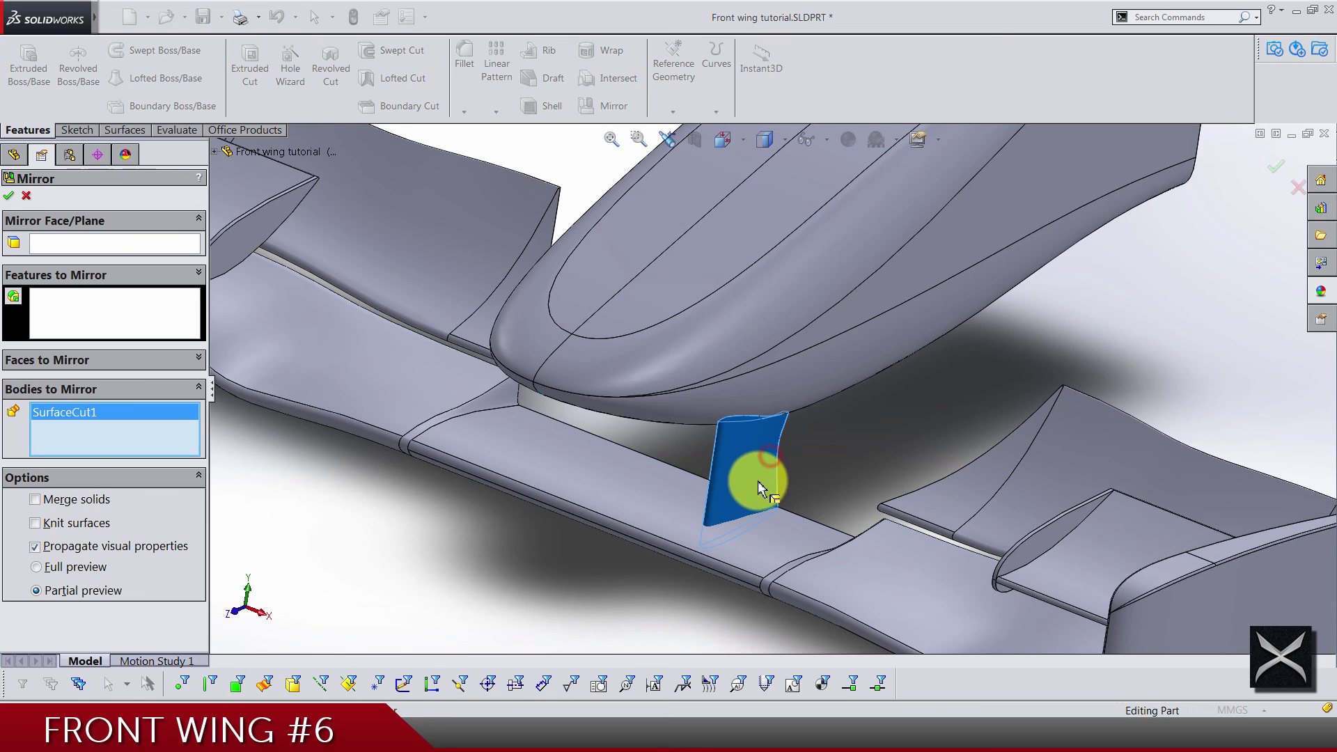
scroll(758, 481, "up", 5)
middle_click_drag(806, 344, 781, 444)
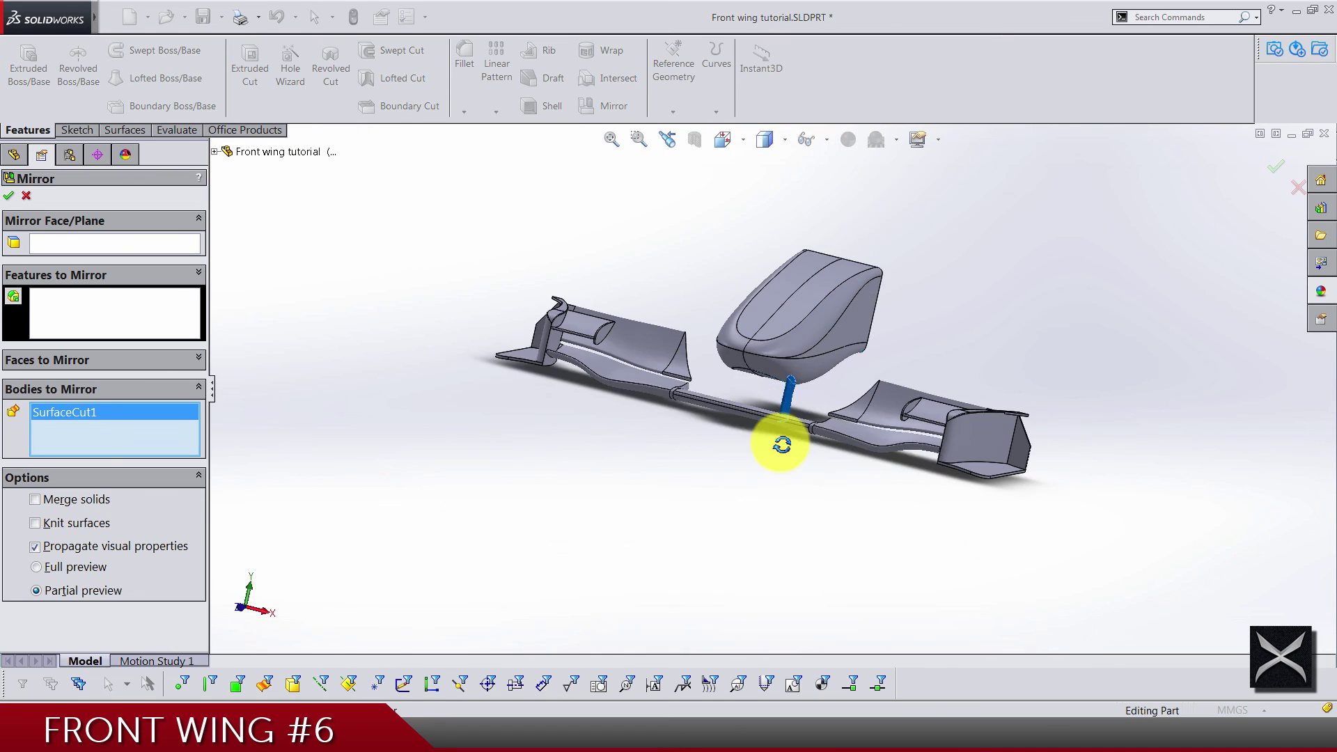
left_click(50, 243)
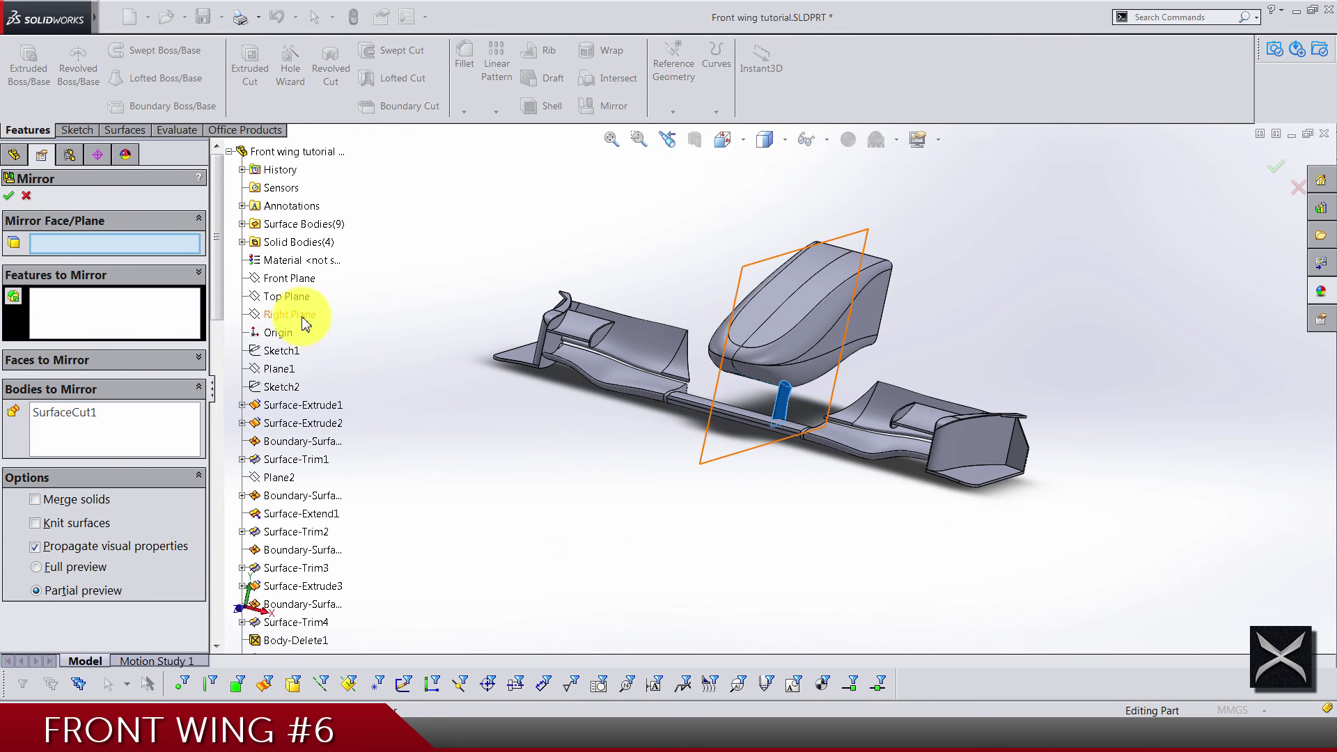
left_click(302, 316)
key("Return")
left_click(604, 450)
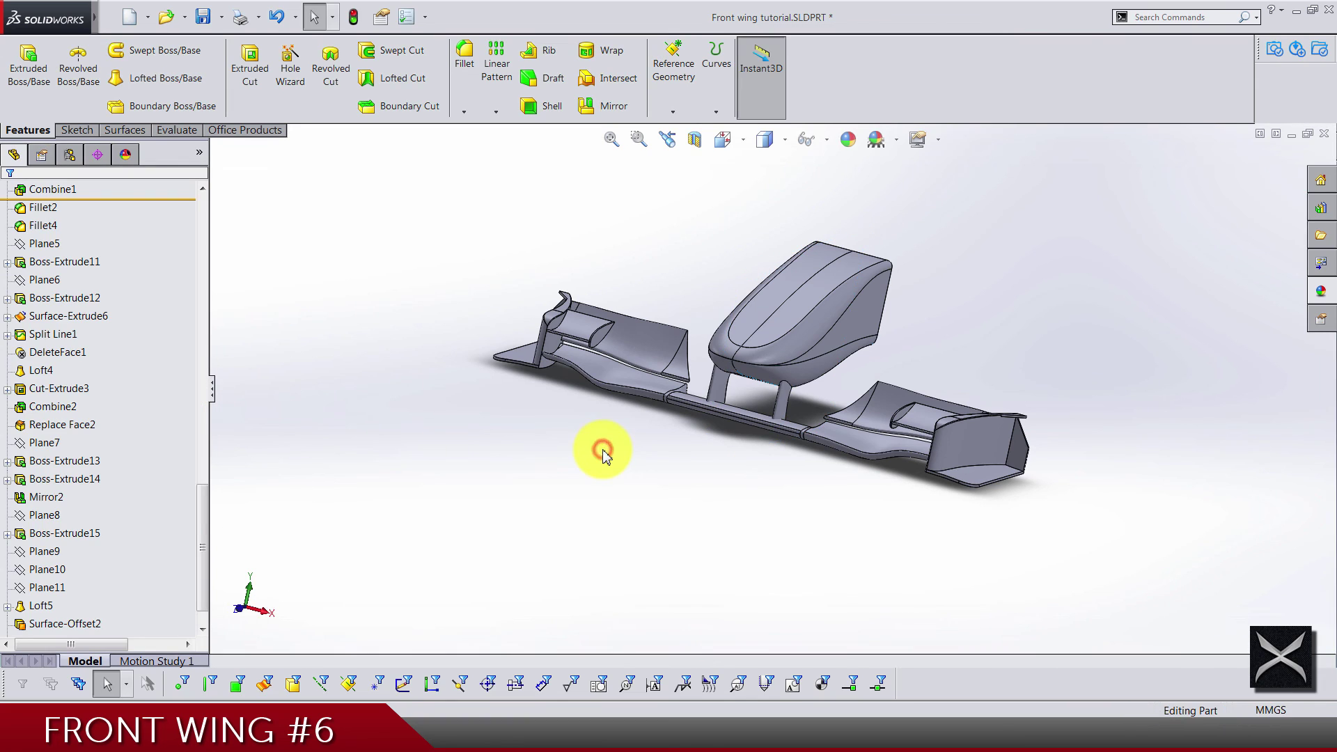
key("ctrl+s")
- Hide the Surface-Offset2 surface under the nose
scroll(782, 290, "down", 2)
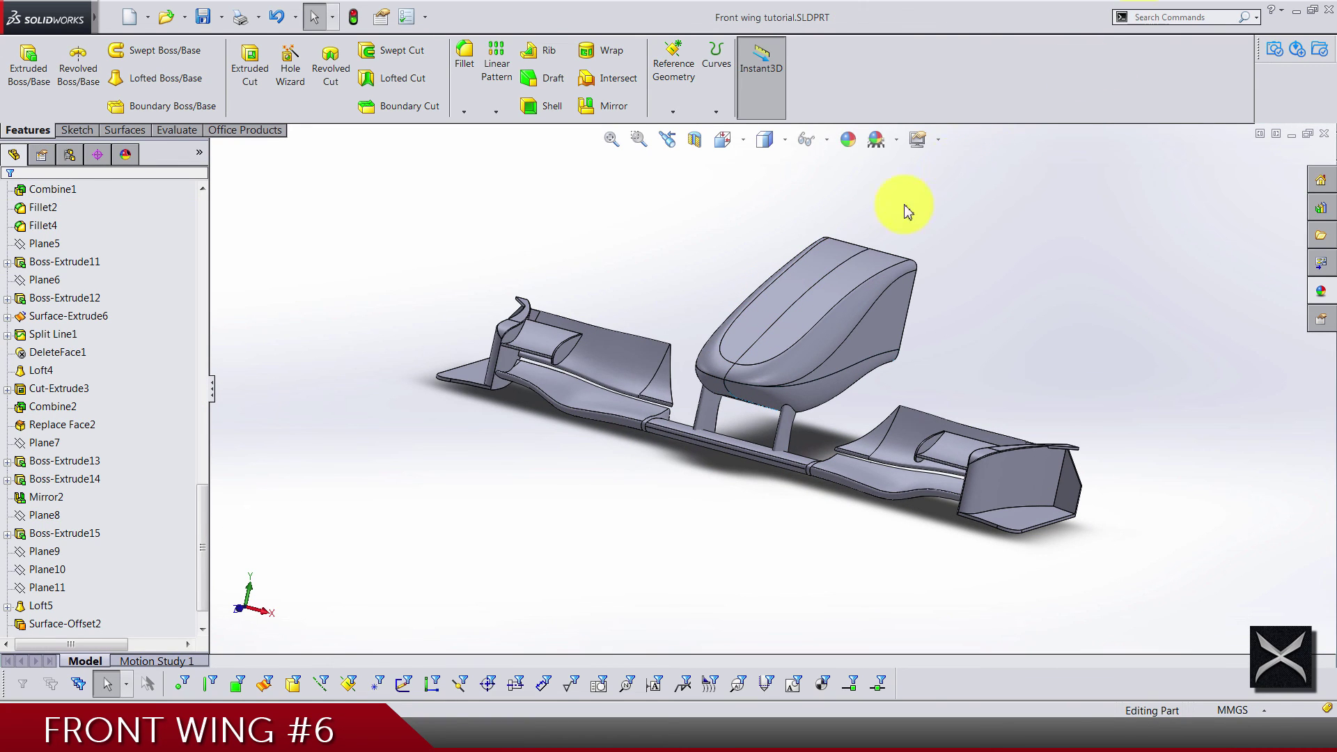
scroll(110, 579, "down", 1)
left_click(96, 588)
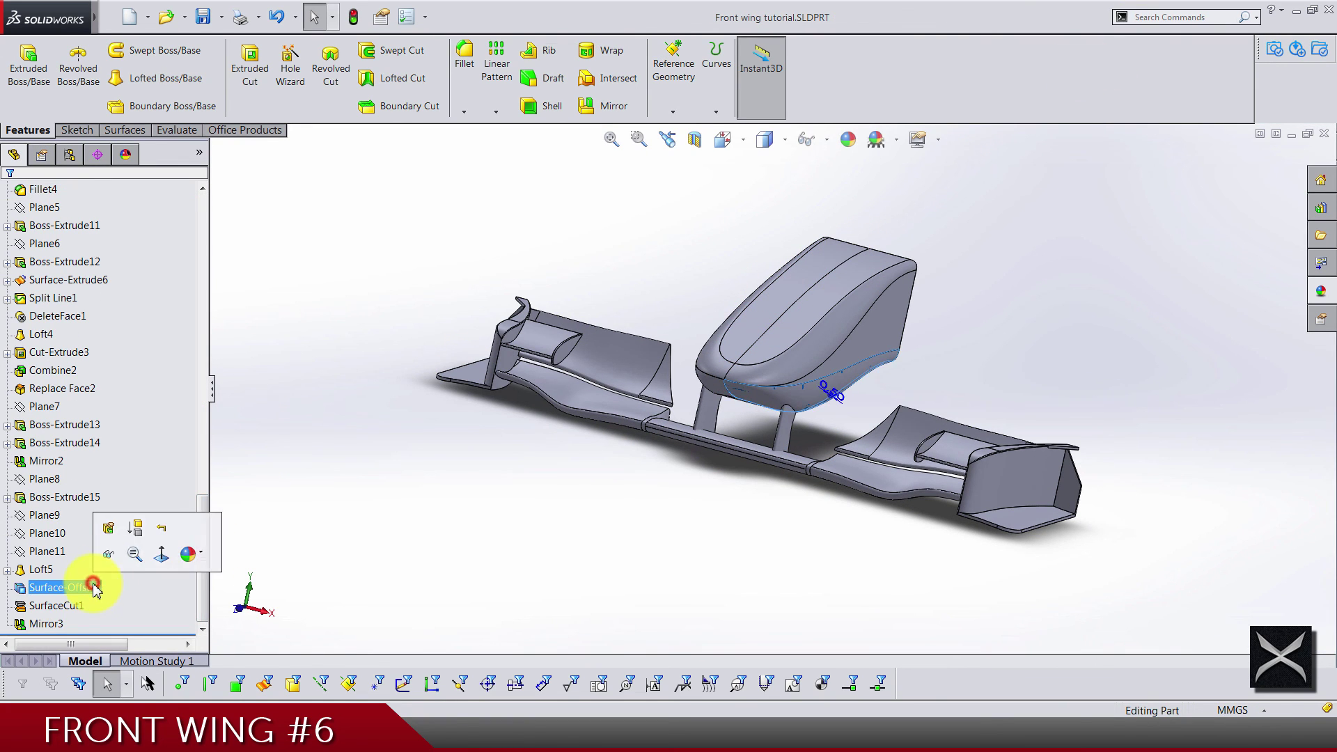
left_click(108, 557)
left_click(604, 512)
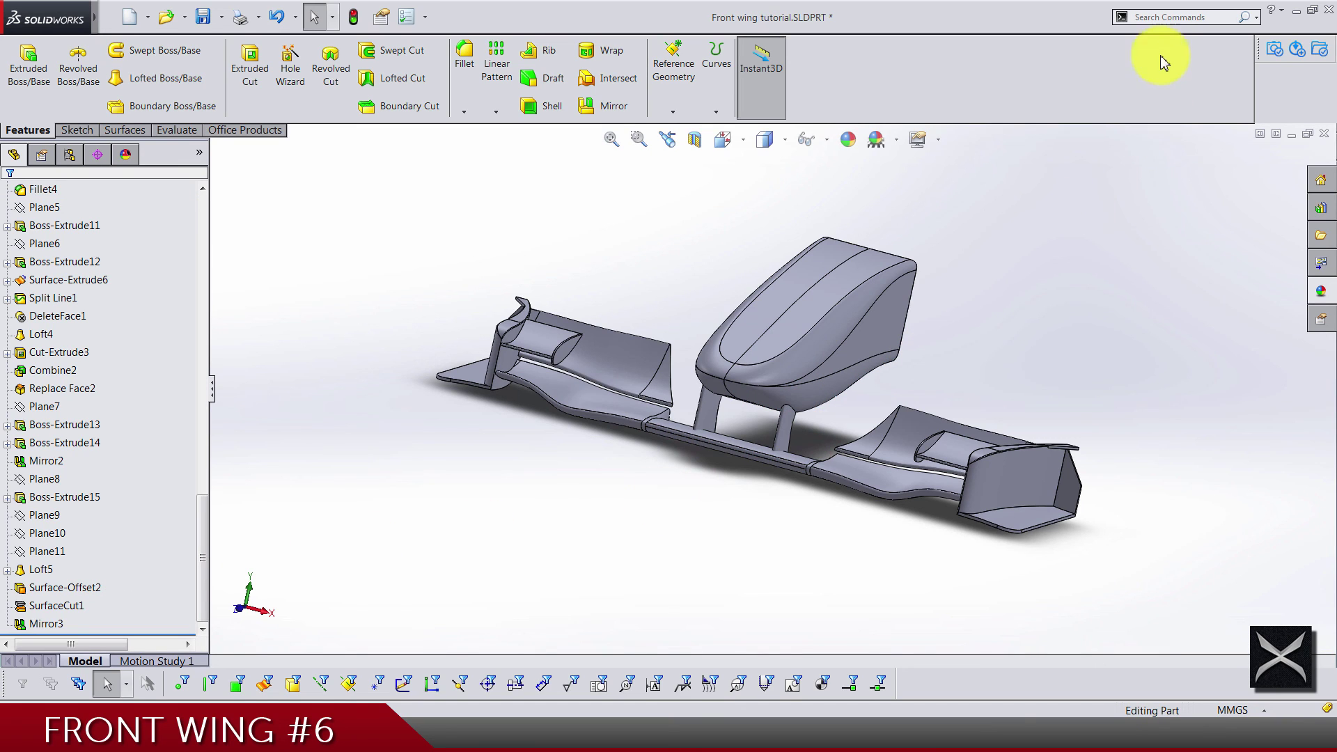
- Combine the Thicken1 nose, both pillars Mirror3 and SurfaceCut1, and the Mirror2 wing into one body with Add
left_click(1172, 20)
type("comb")
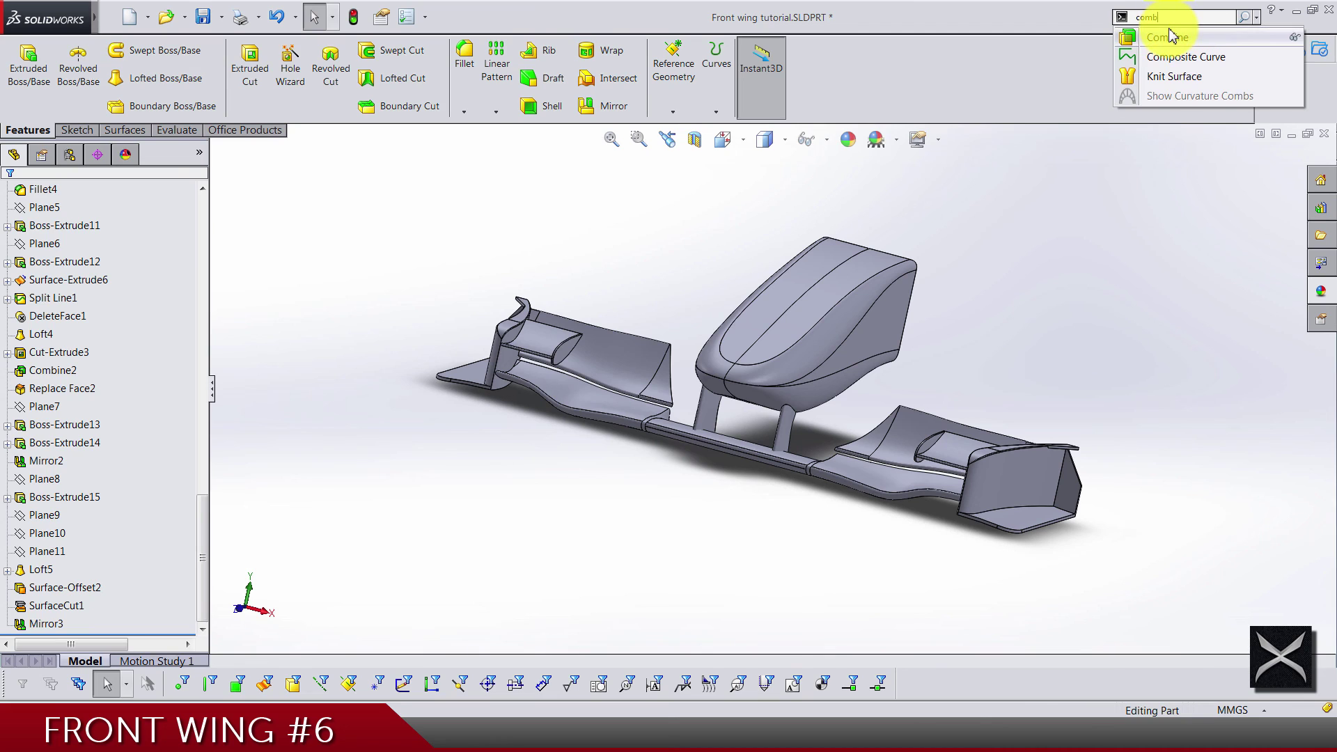
left_click(1170, 37)
left_click(842, 290)
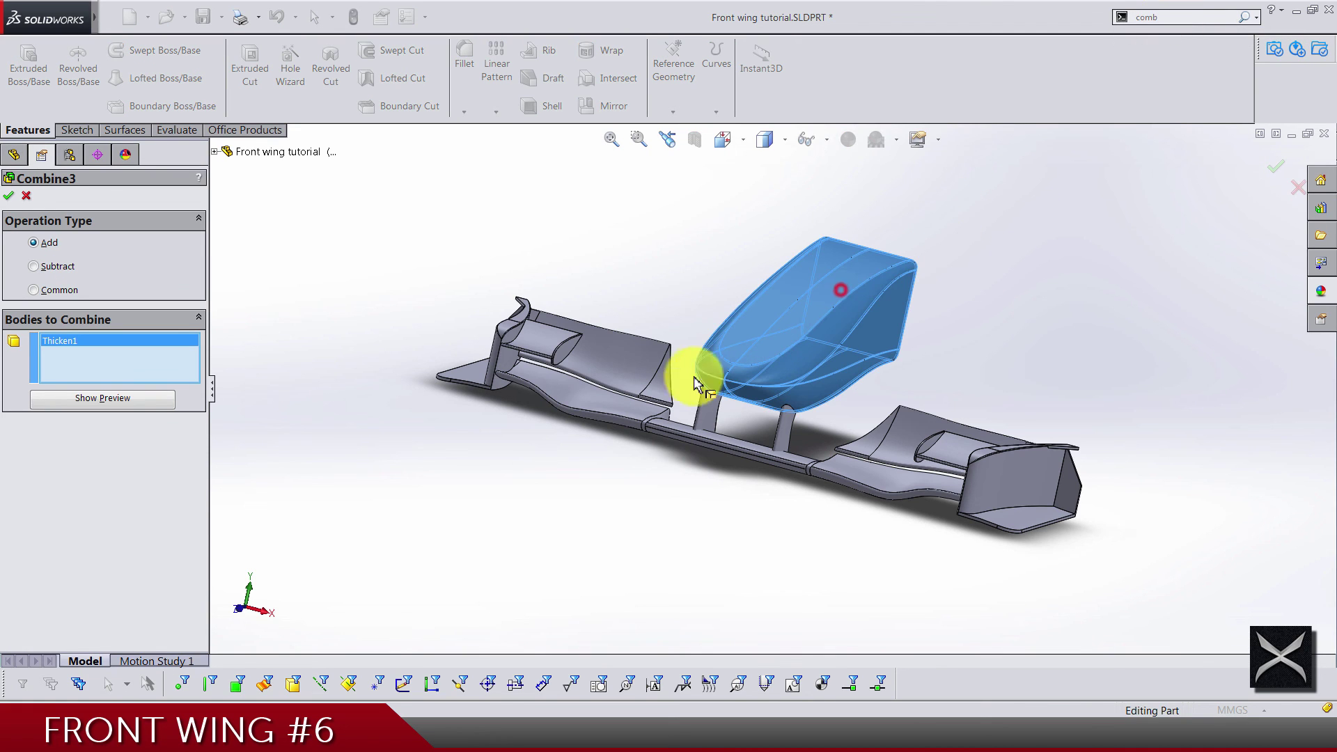
left_click(698, 415)
left_click(789, 424)
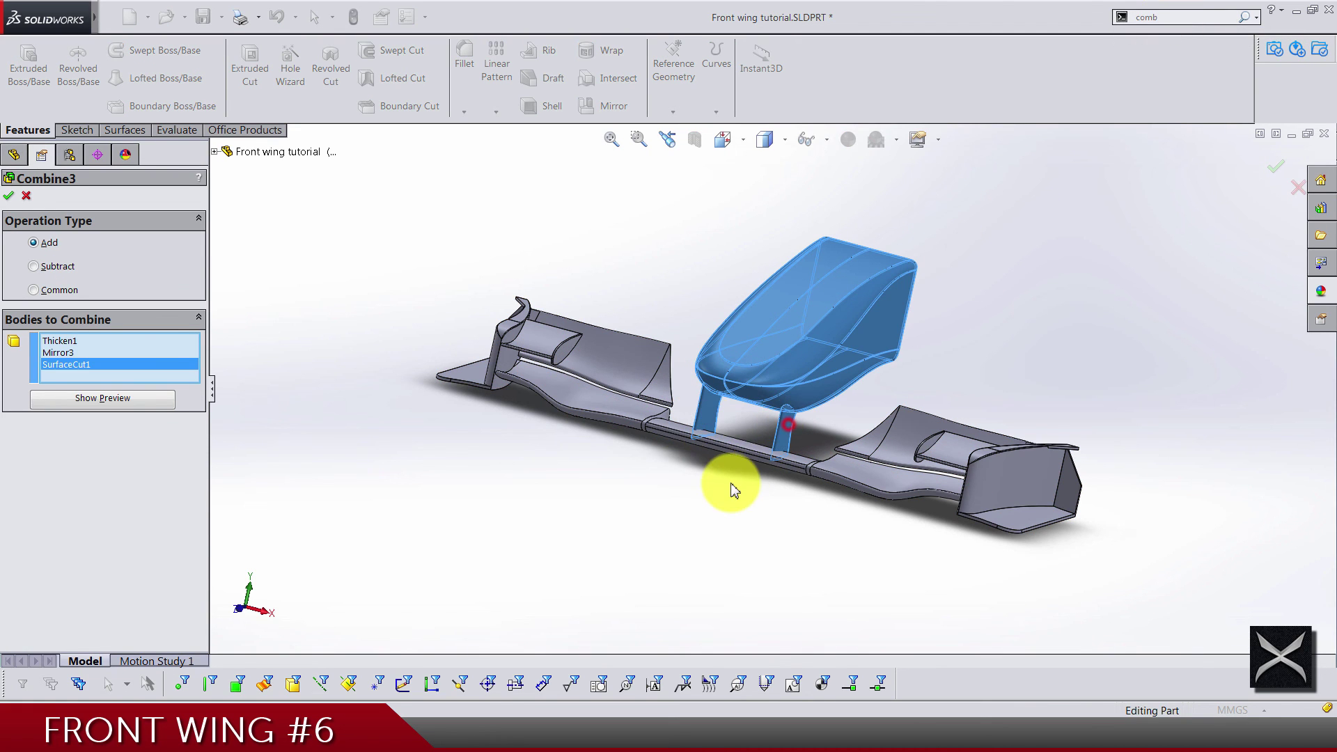
left_click(616, 411)
middle_click_drag(764, 502, 788, 585)
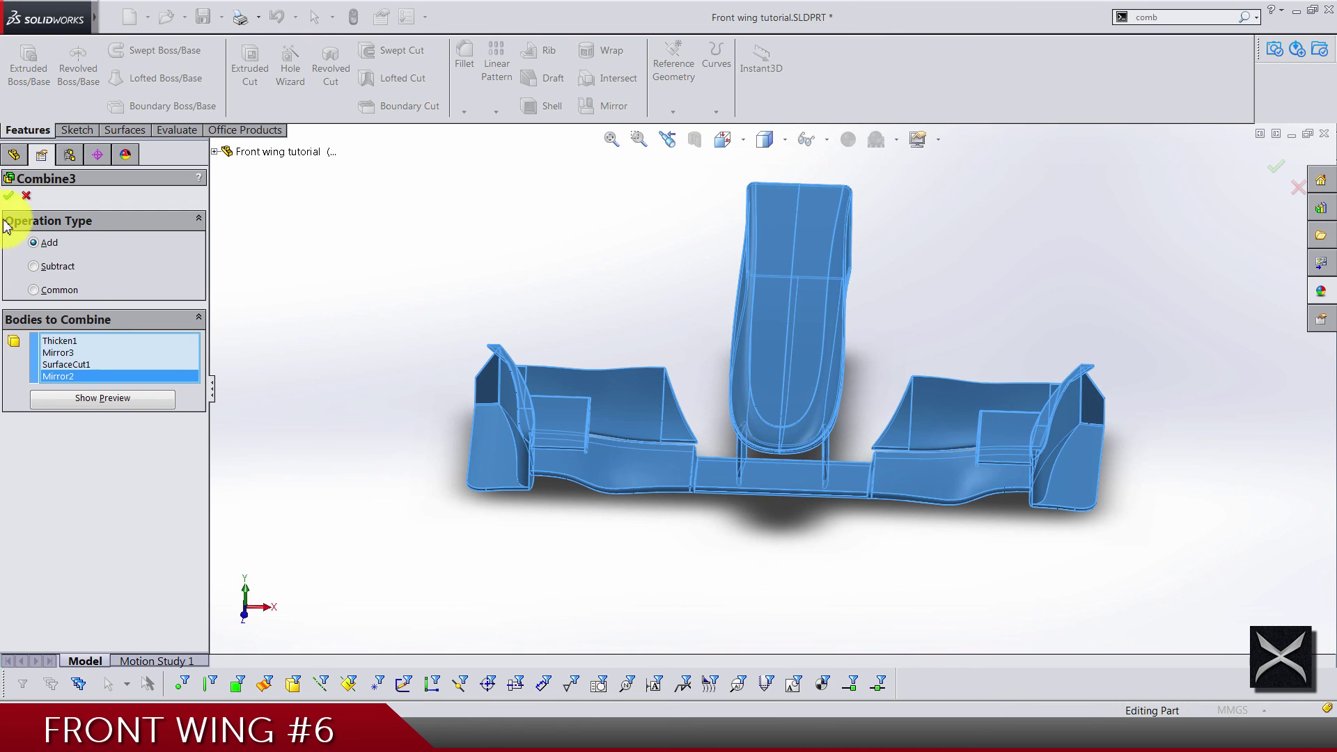
left_click(9, 197)
- Examine the joints between the pillars and the wing's centre section, and the whole combined model
scroll(777, 438, "down", 5)
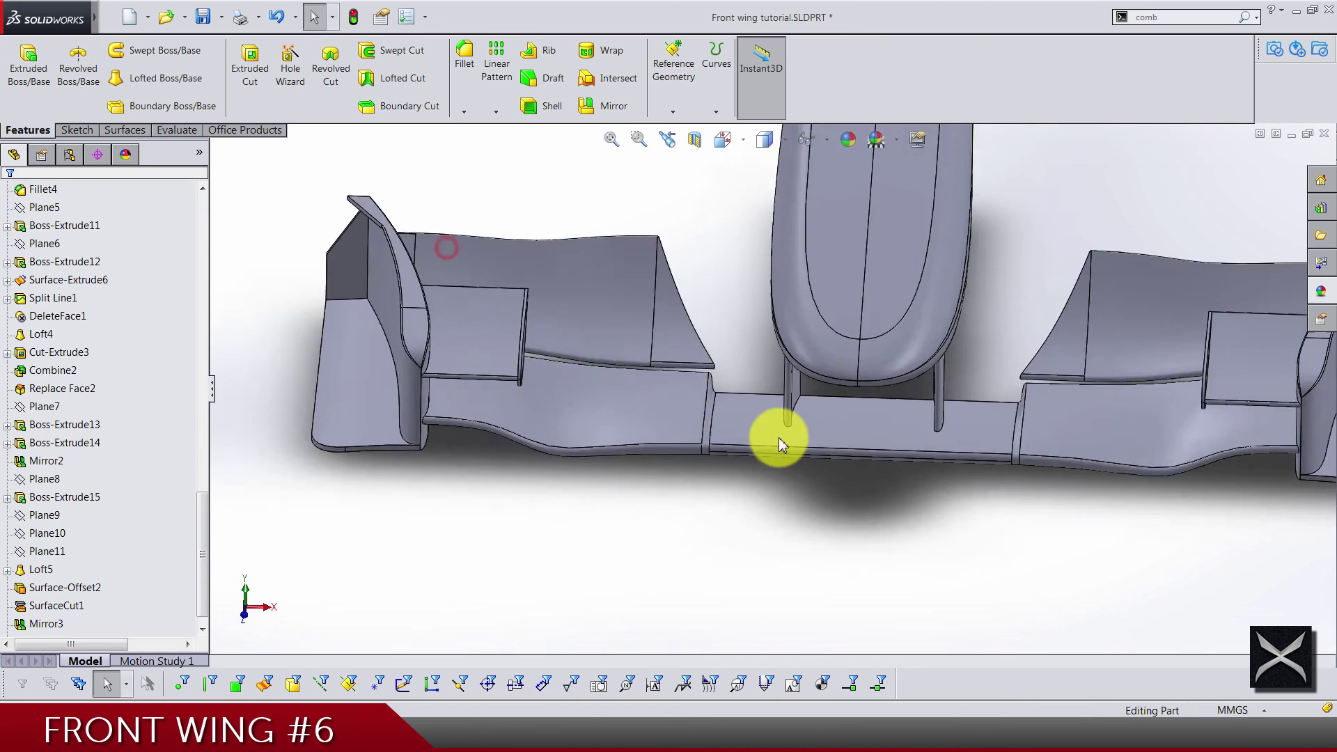
middle_click_drag(834, 412, 664, 433)
scroll(867, 482, "down", 3)
middle_click_drag(841, 454, 818, 404, "ctrl")
scroll(688, 415, "up", 10)
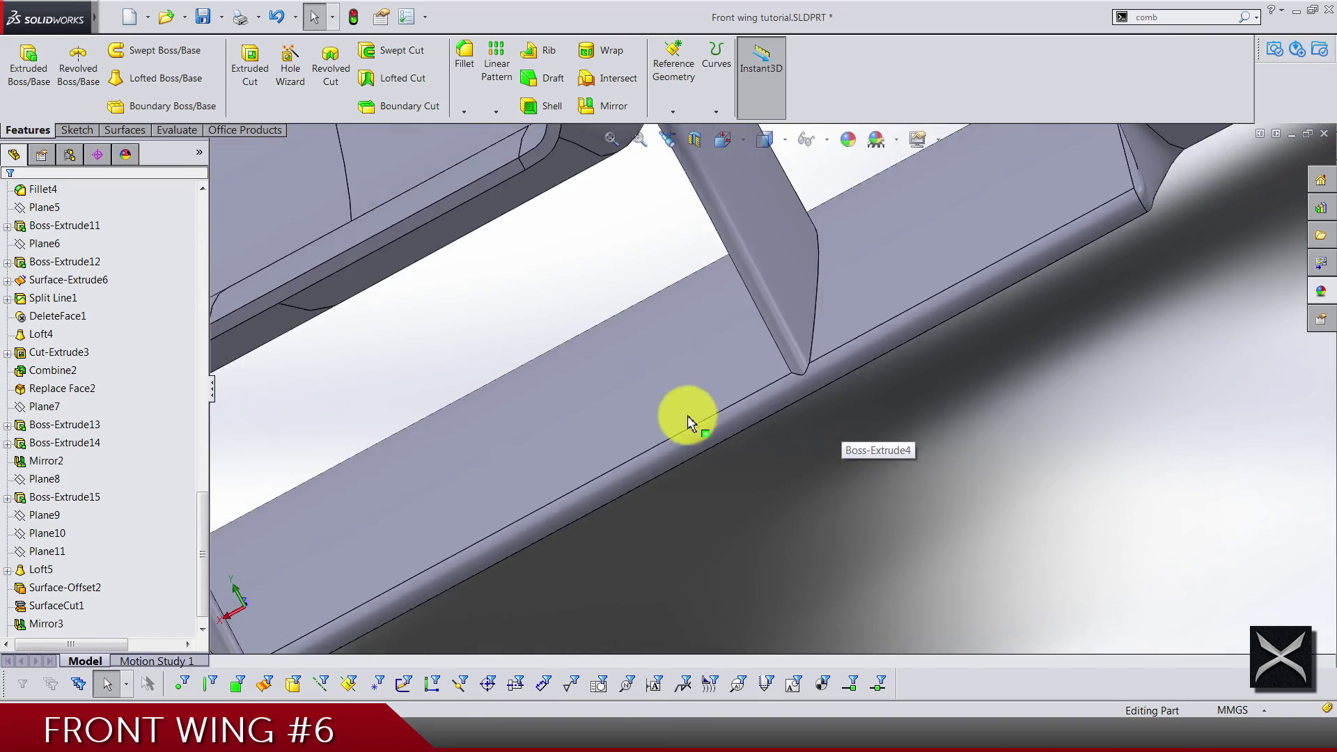
scroll(737, 477, "up", 5)
middle_click_drag(737, 477, 762, 358)
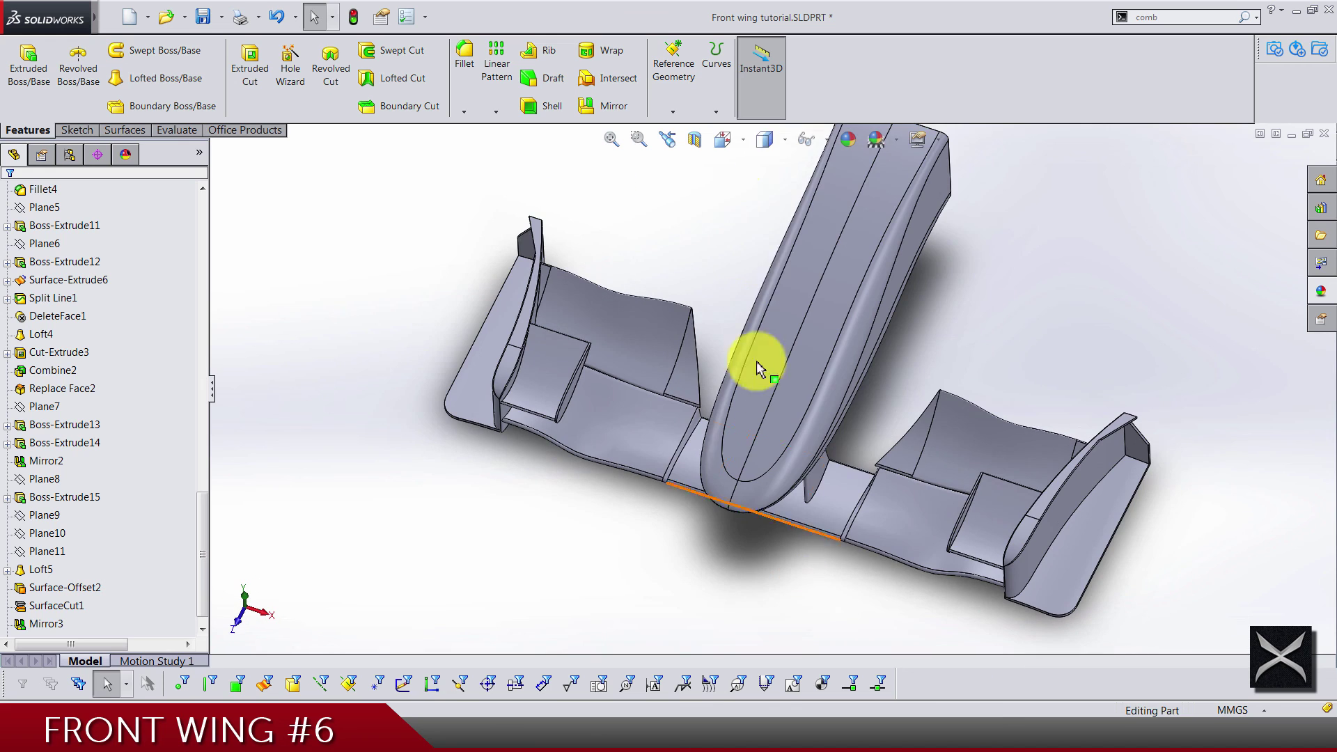
- View the finished front wing from the top and set it to the isometric view
left_click(724, 140)
left_click(761, 189)
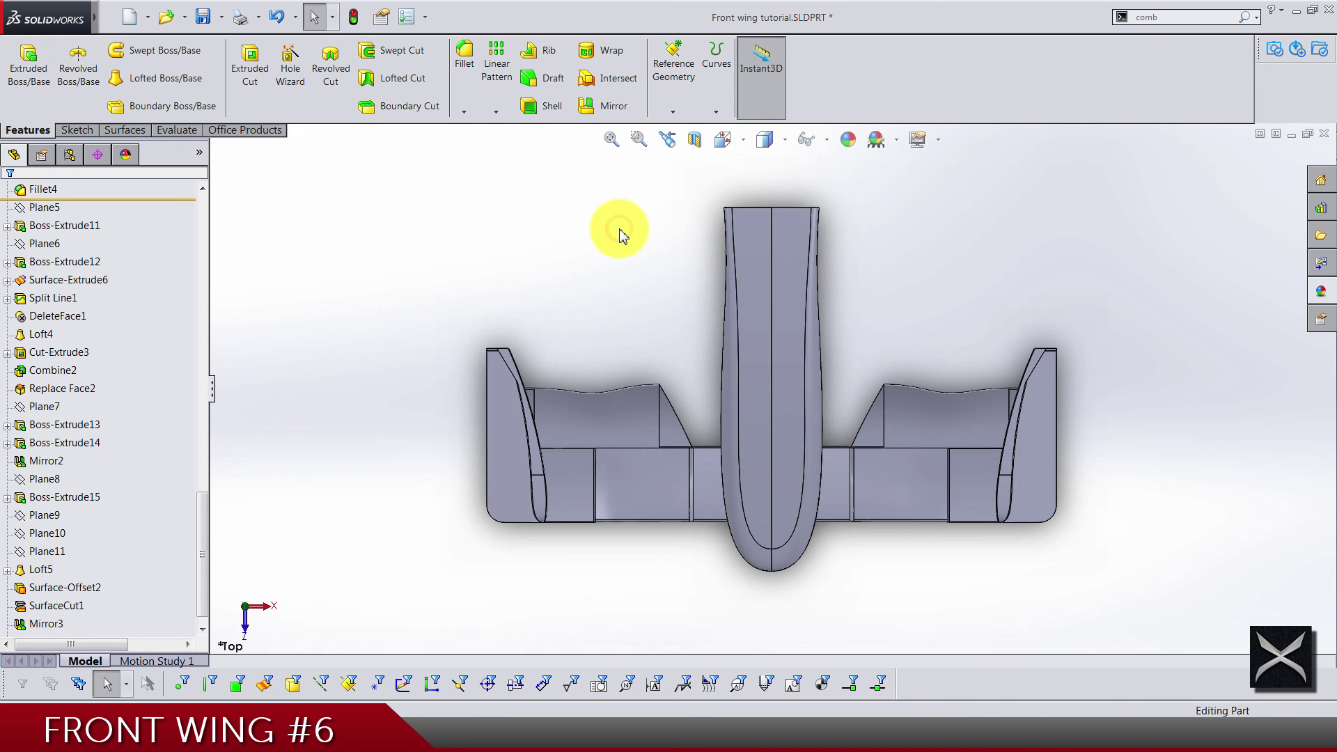
left_click(724, 140)
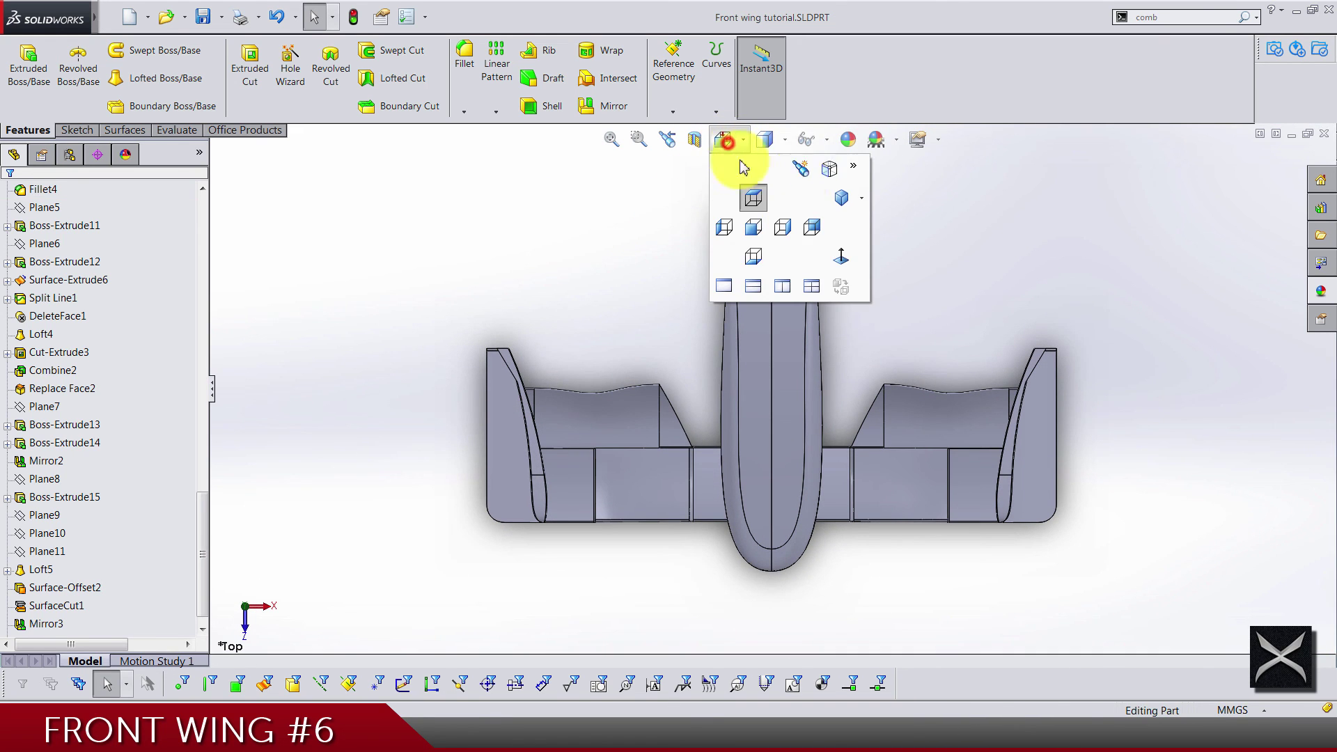
left_click(842, 198)
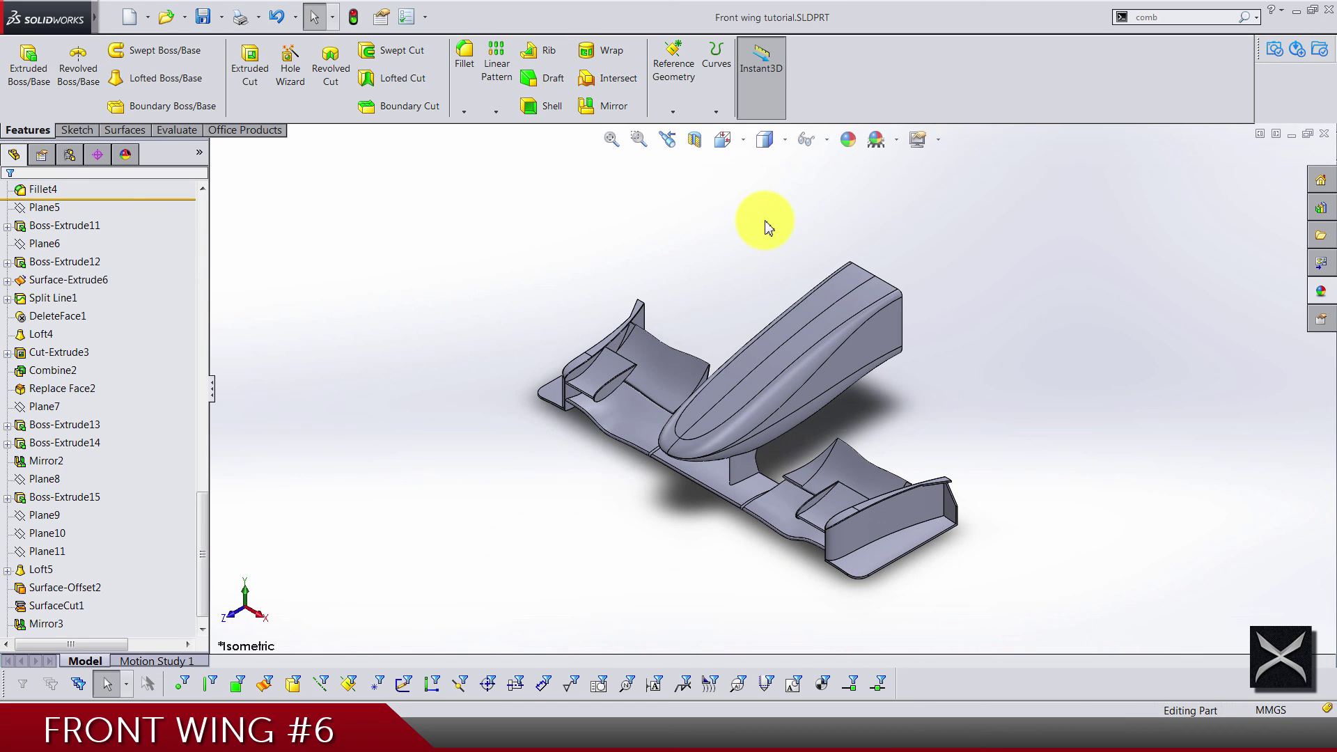